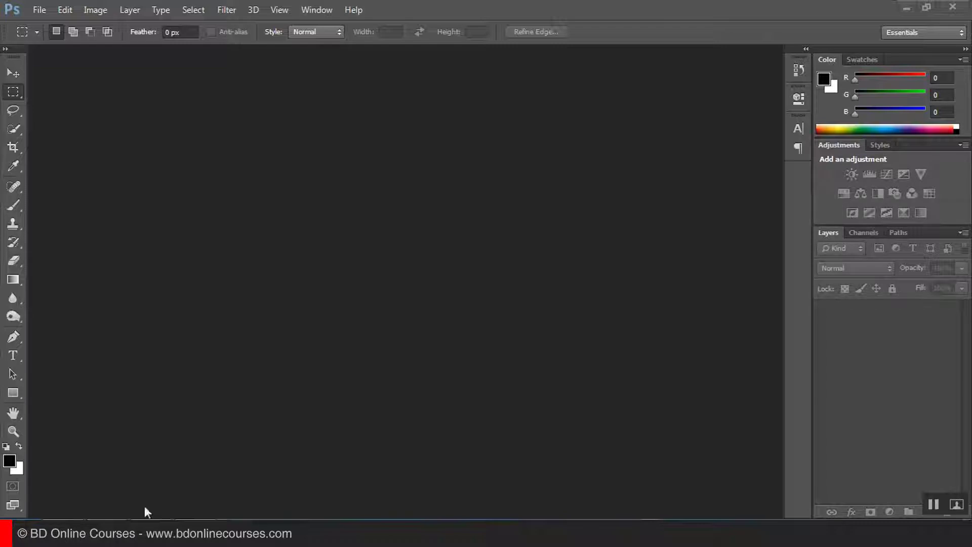
- Switch to the browser, look over the avatar effect tutorial's YouTube page down to its comments, and return to Photoshop
left_click(259, 471)
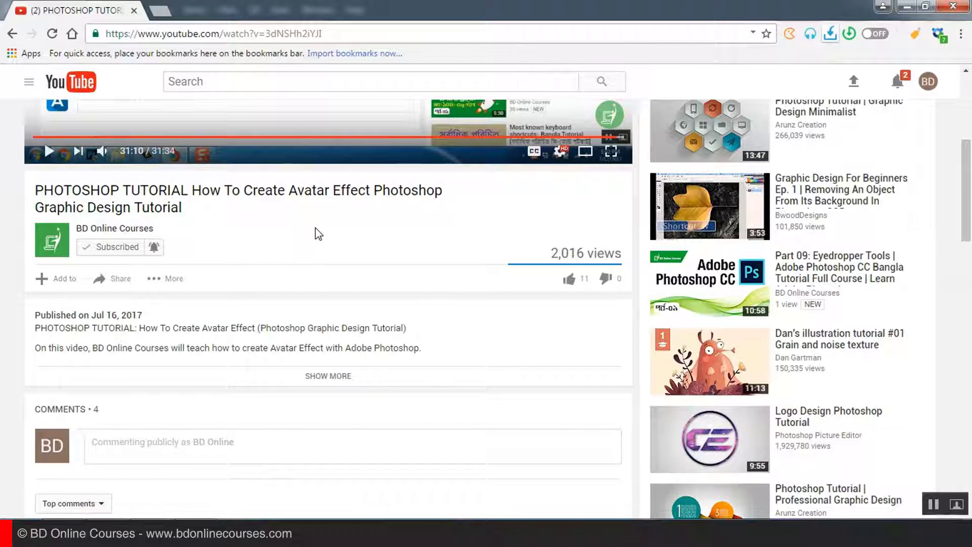
scroll(318, 234, "up", 5)
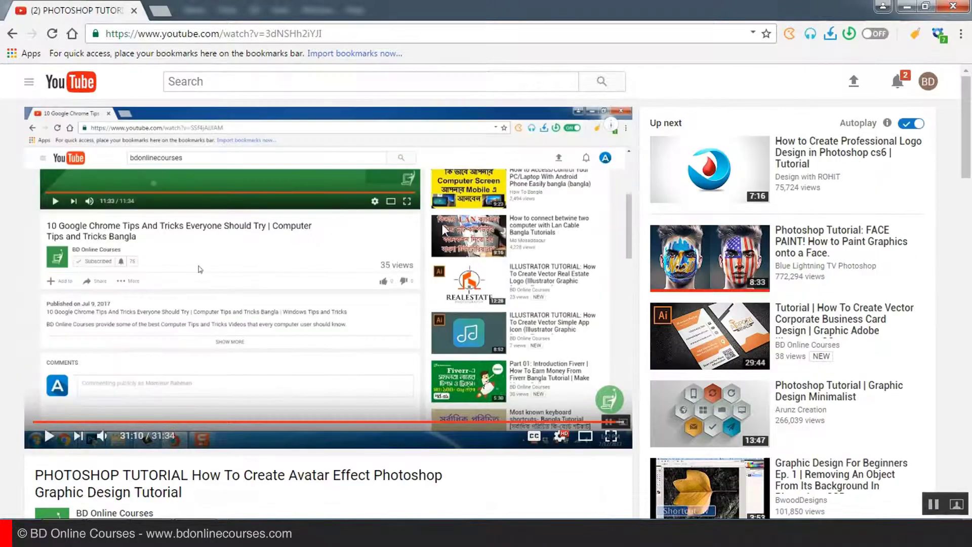
scroll(446, 218, "down", 3)
mouse_move(616, 268)
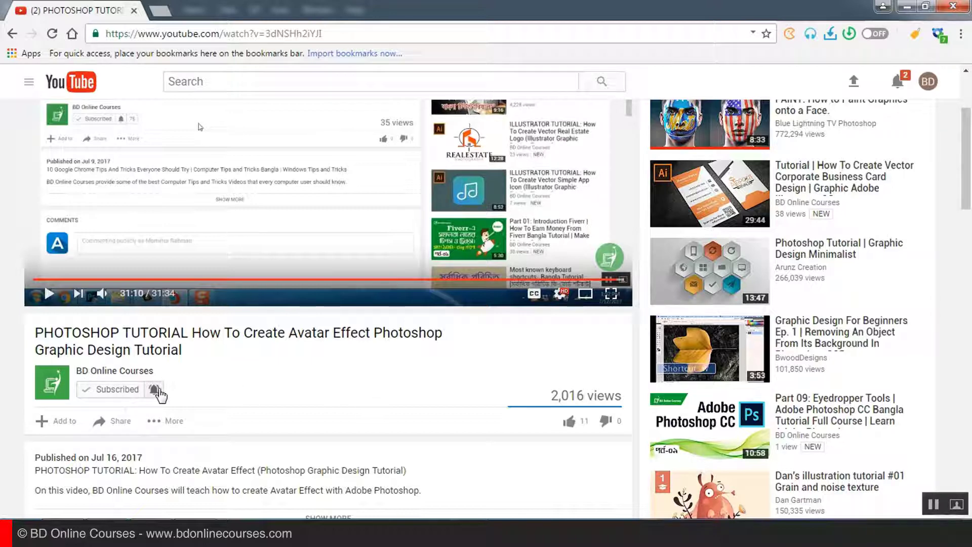
scroll(406, 298, "down", 8)
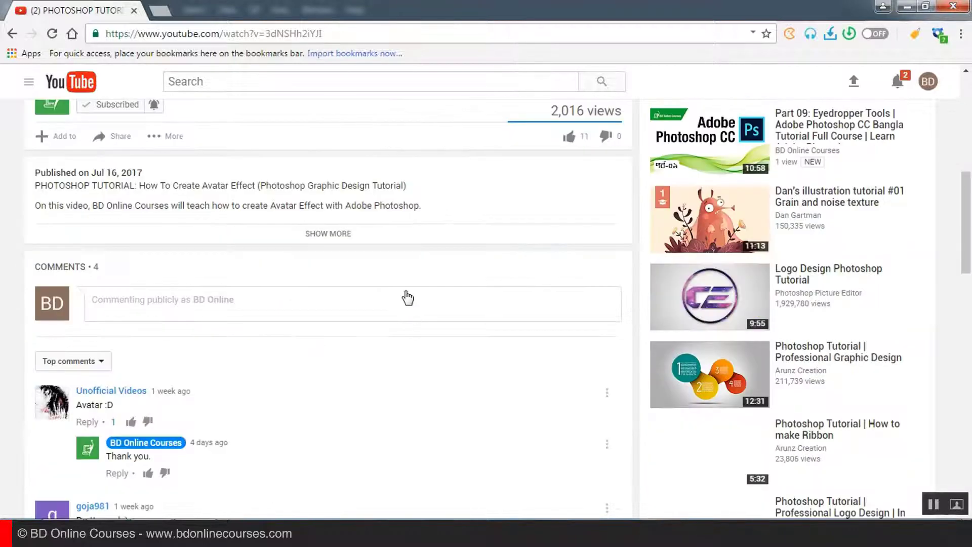
scroll(415, 282, "up", 3)
scroll(407, 278, "up", 3)
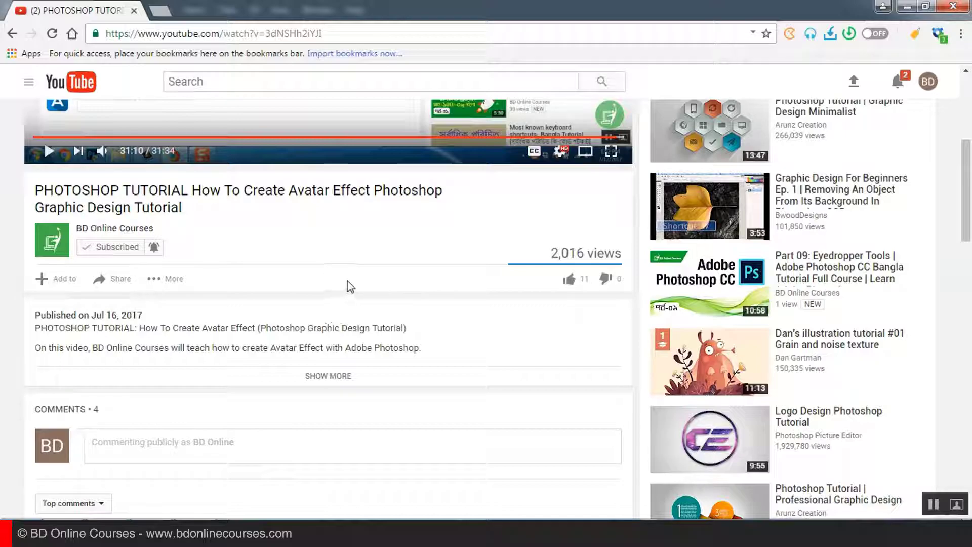
left_click(907, 6)
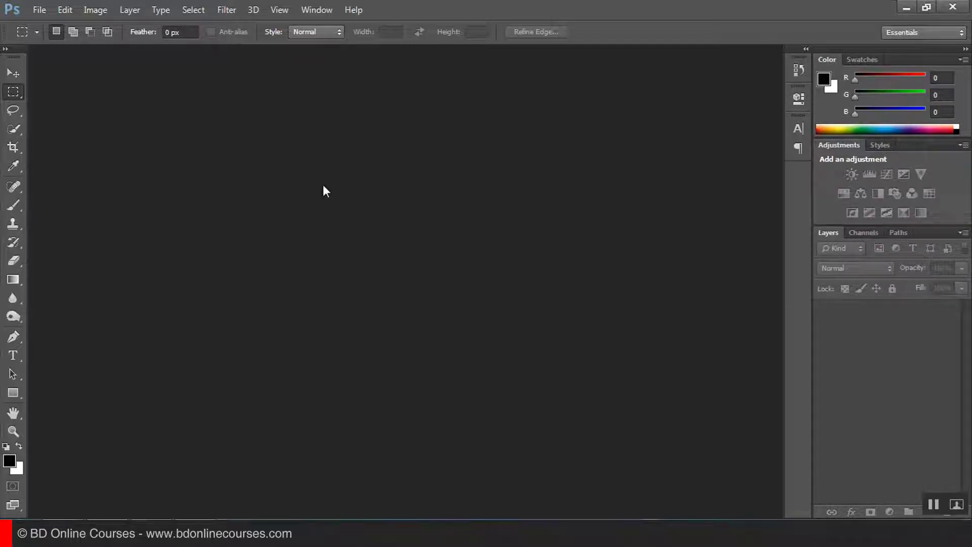
- Open boston_stock_12_by_tigg_stock from the Images folder and convert its locked Background into a normal layer
left_click(39, 10)
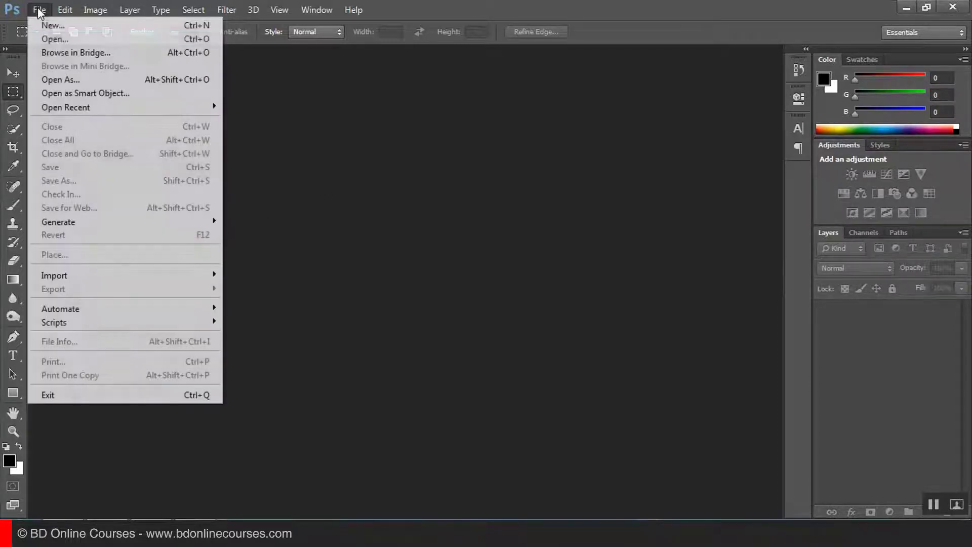
left_click(56, 36)
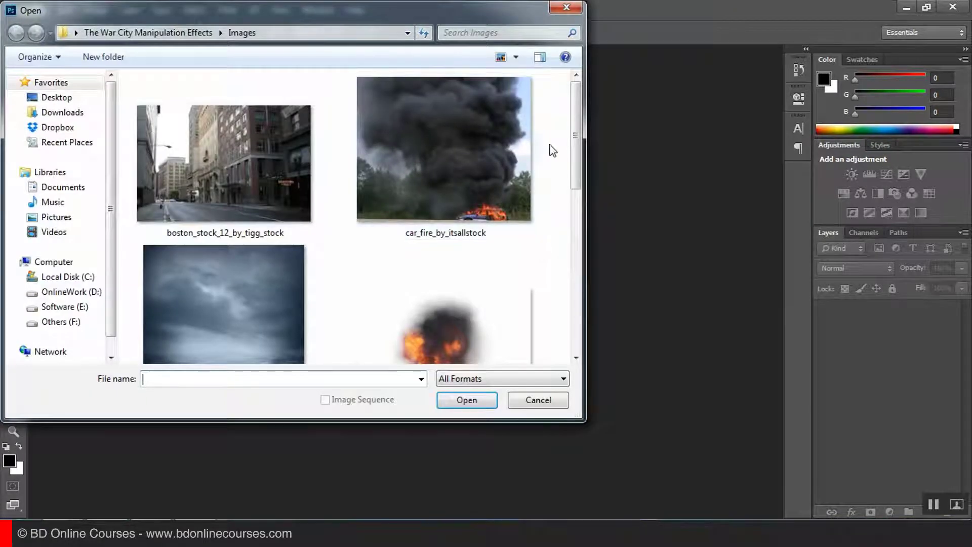
left_click_drag(576, 127, 574, 85)
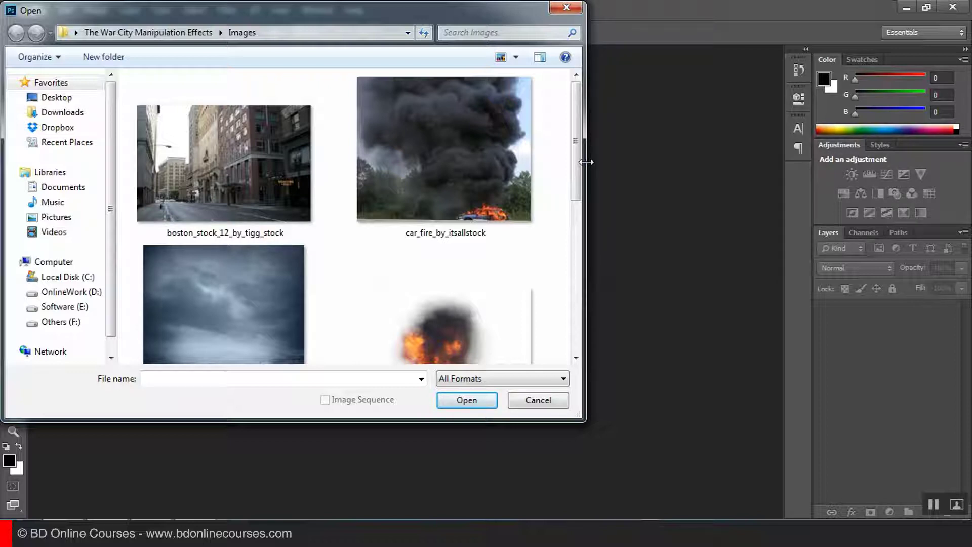
mouse_move(578, 120)
left_mouse_down()
mouse_move(562, 271)
mouse_move(563, 118)
left_mouse_up()
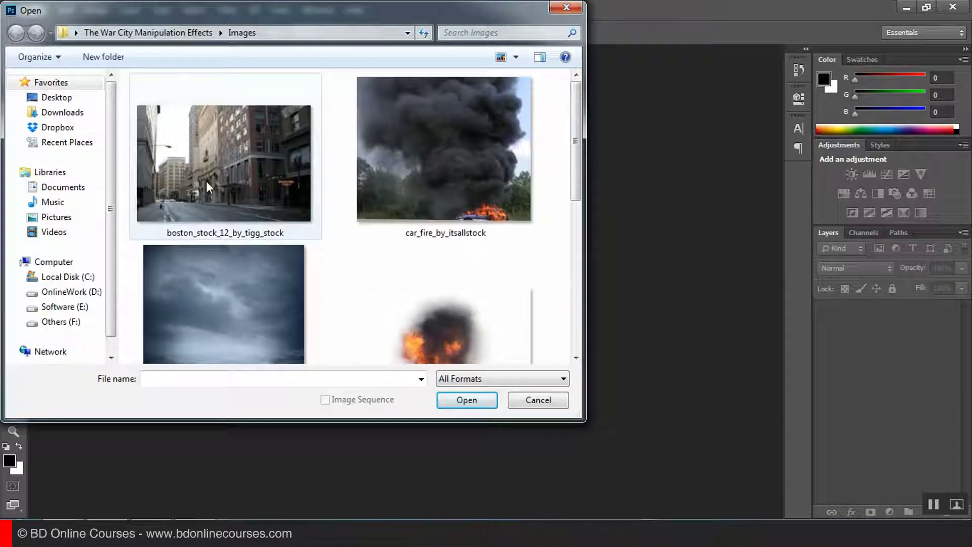
double_click(230, 166)
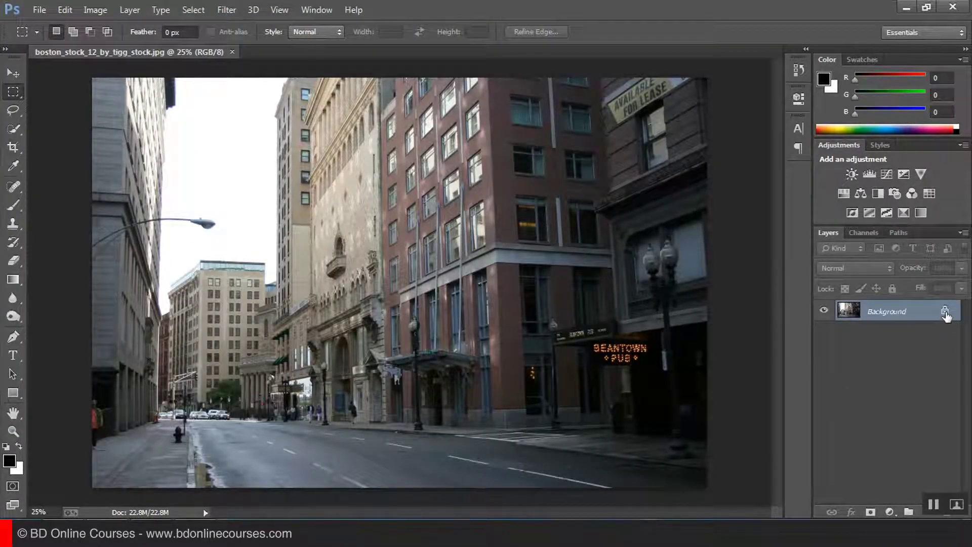
double_click(945, 312)
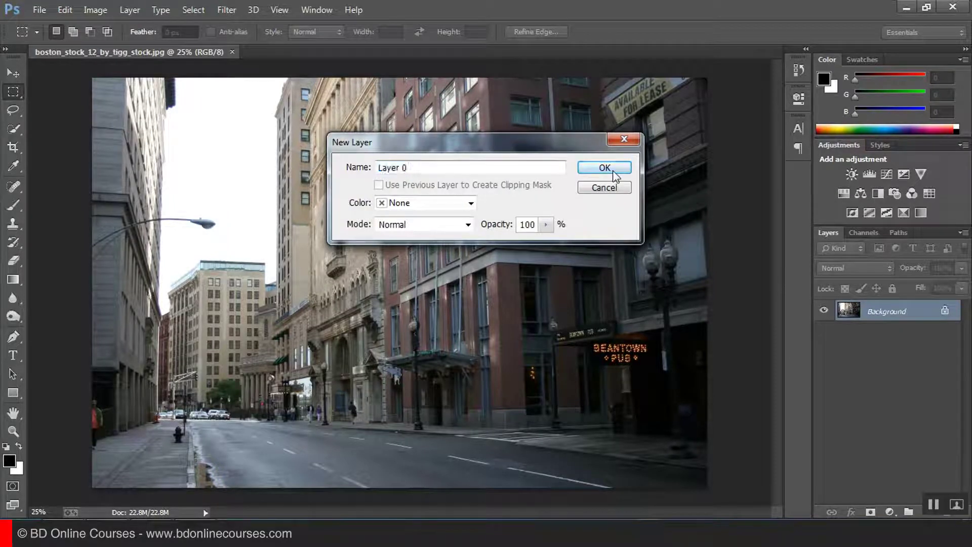
left_click(598, 168)
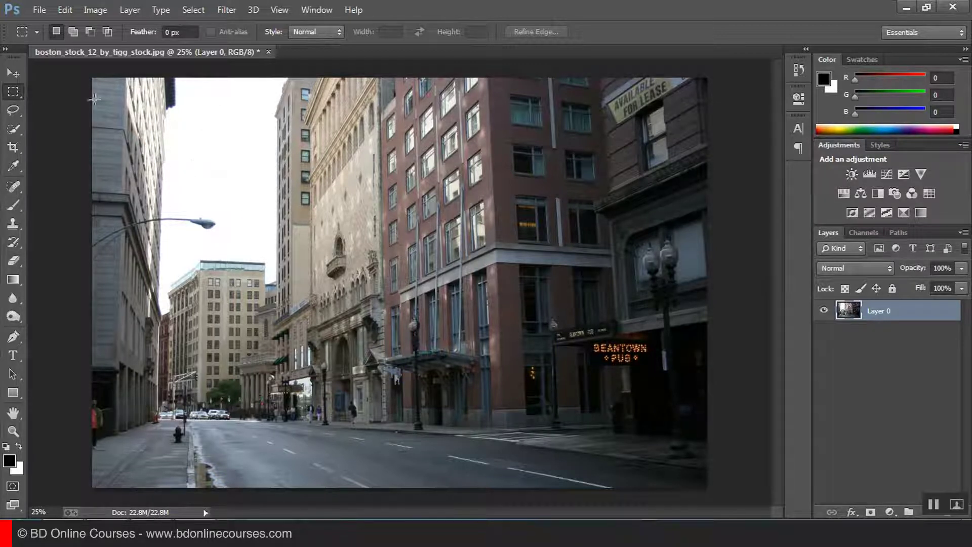
- Select the white sky between the buildings with the Quick Selection tool
left_click(14, 129)
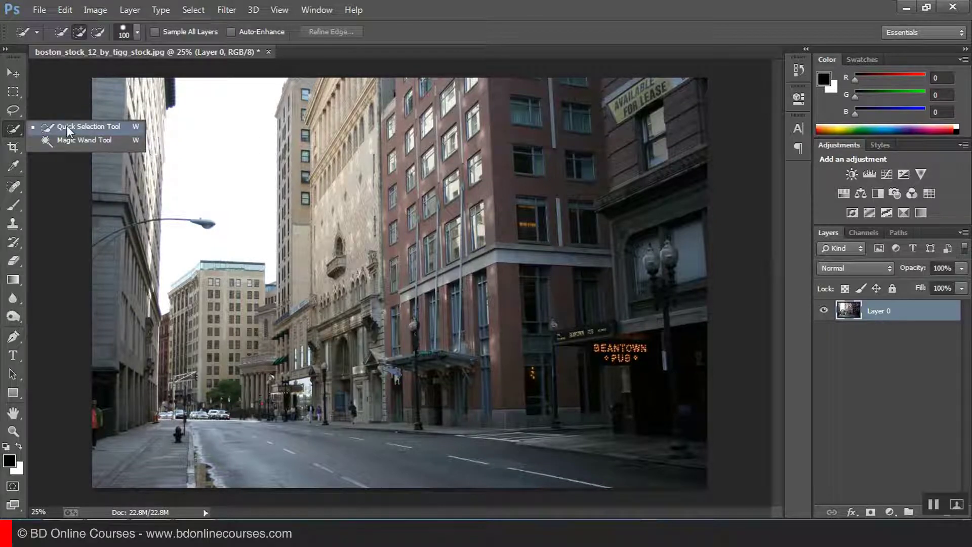
left_click(68, 131)
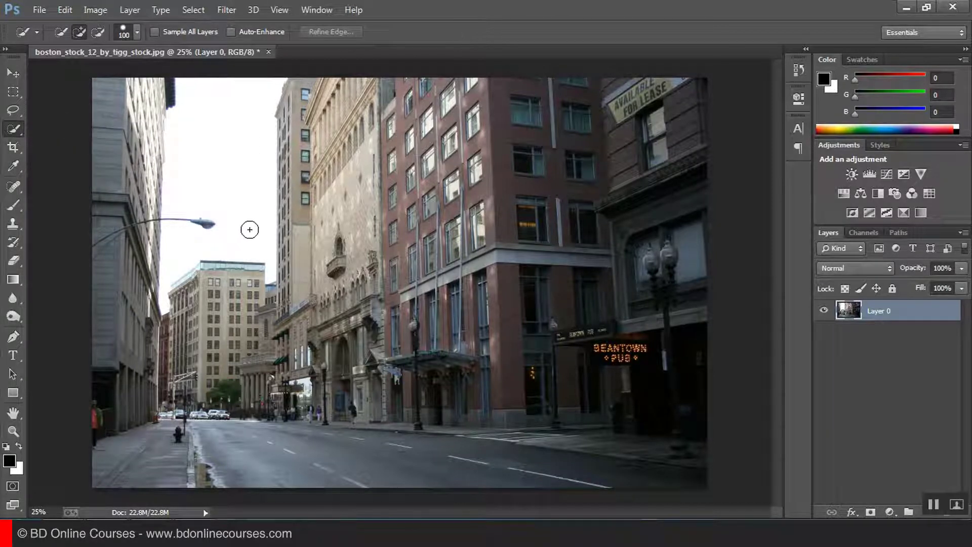
left_click(231, 140)
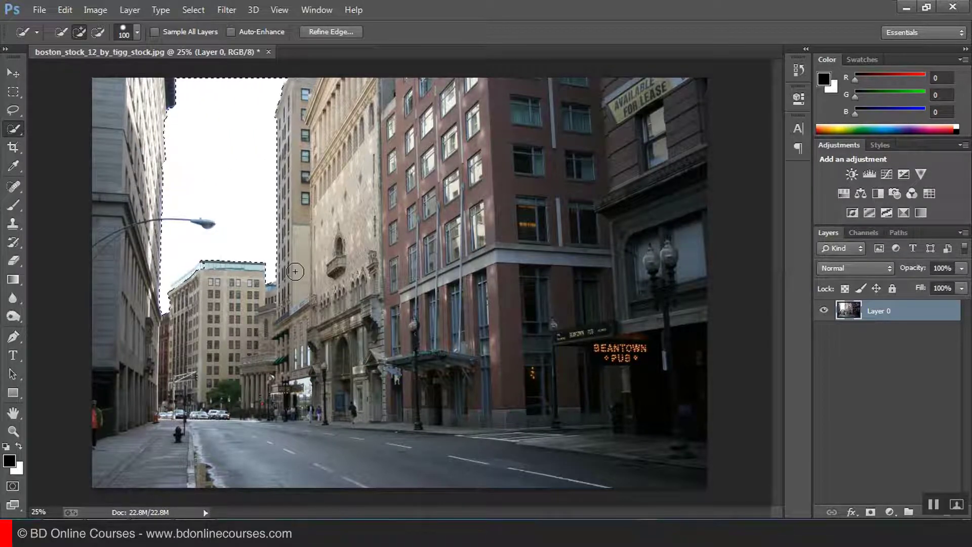
- Subtract most of the distant building's glass rooftop structure from the sky selection with the Lasso tool
left_click(183, 251, "ctrl")
left_click(191, 283, "ctrl")
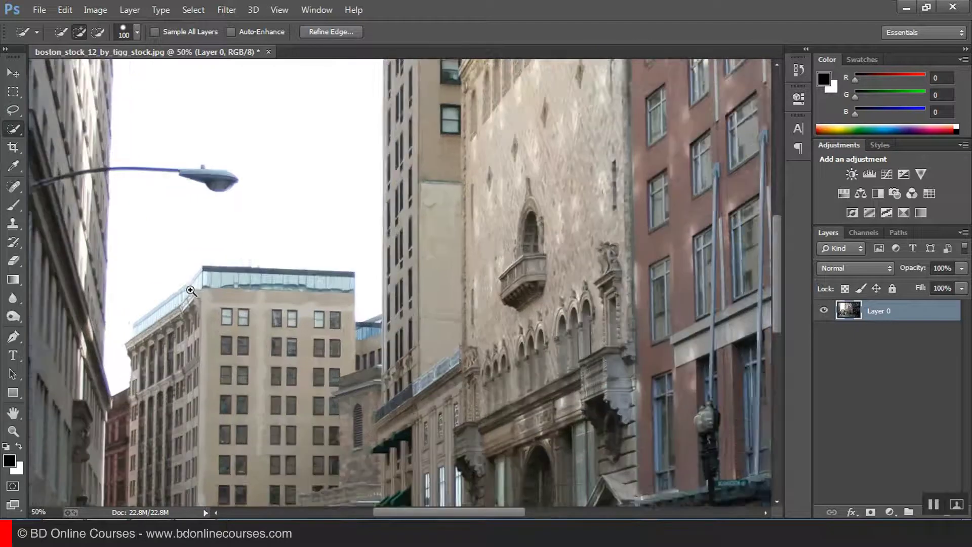
left_click(190, 290, "ctrl")
left_click(197, 283, "ctrl")
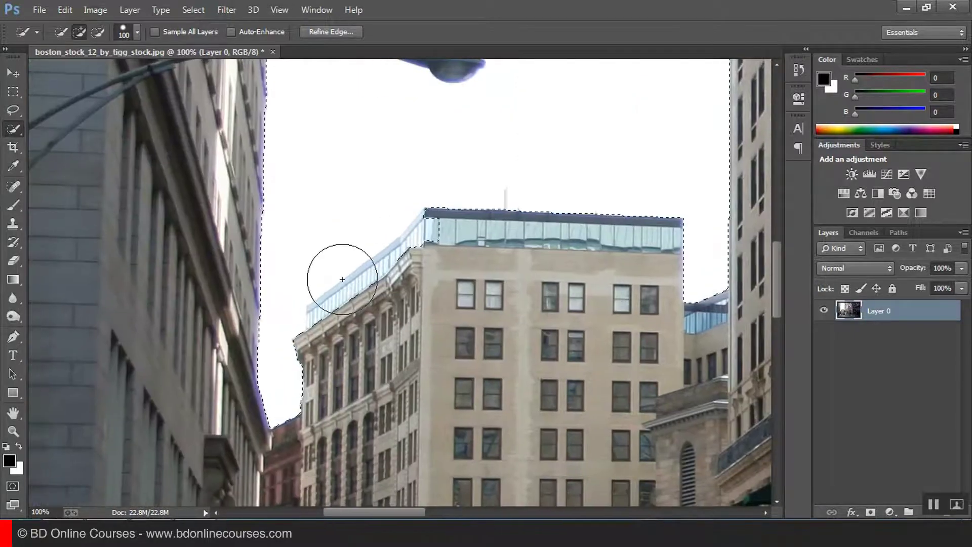
left_click(13, 109)
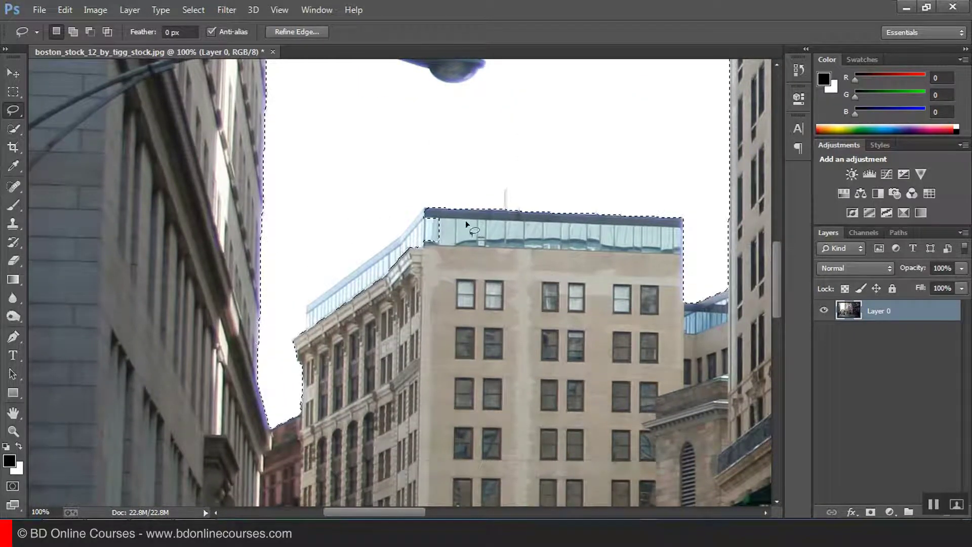
left_click(407, 276, "ctrl")
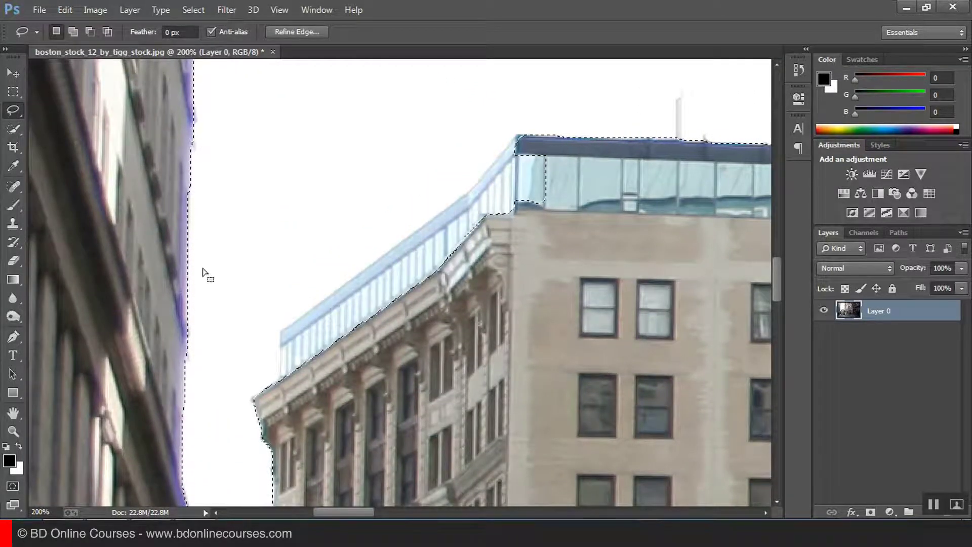
key("alt")
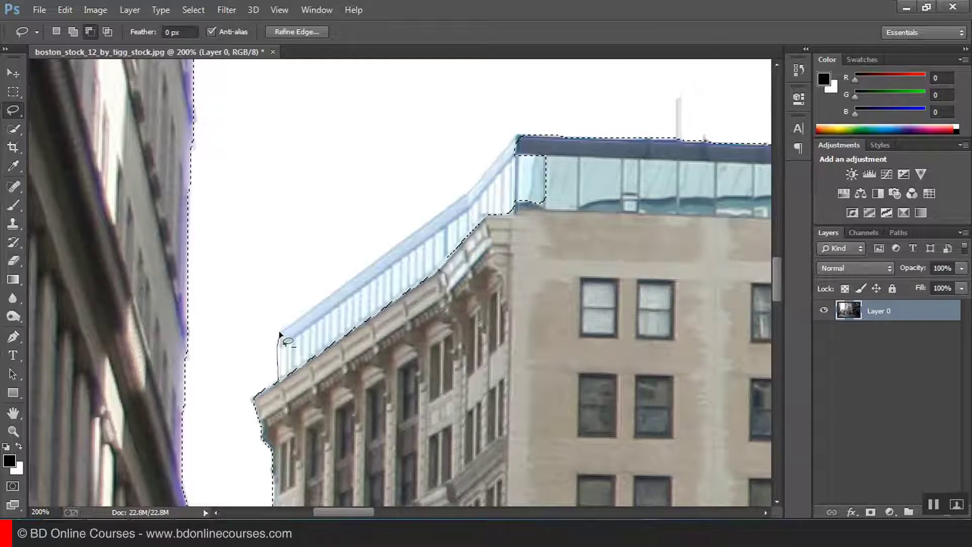
mouse_move(280, 334)
left_mouse_down()
mouse_move(326, 319)
mouse_move(376, 385)
mouse_move(355, 384)
left_mouse_up()
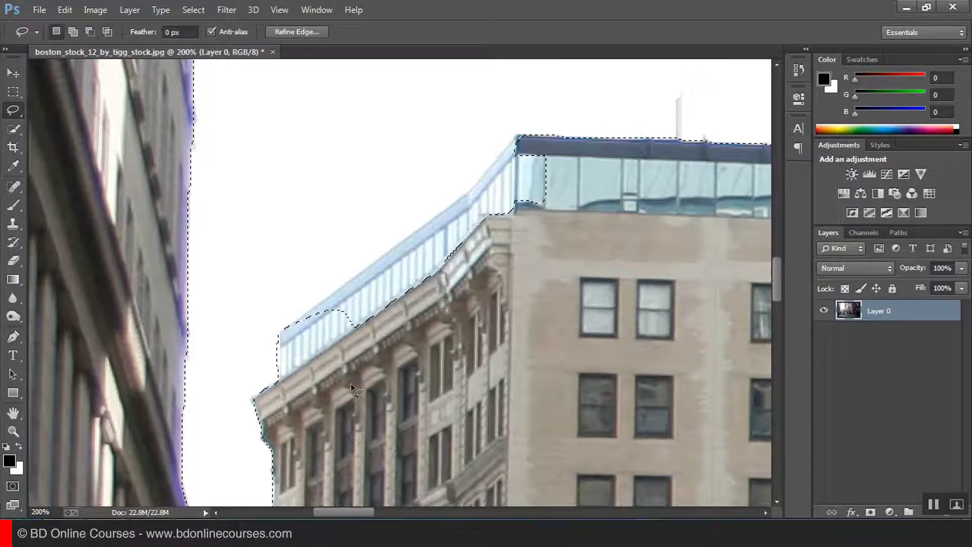
left_click_drag(408, 326, 386, 343)
key("alt")
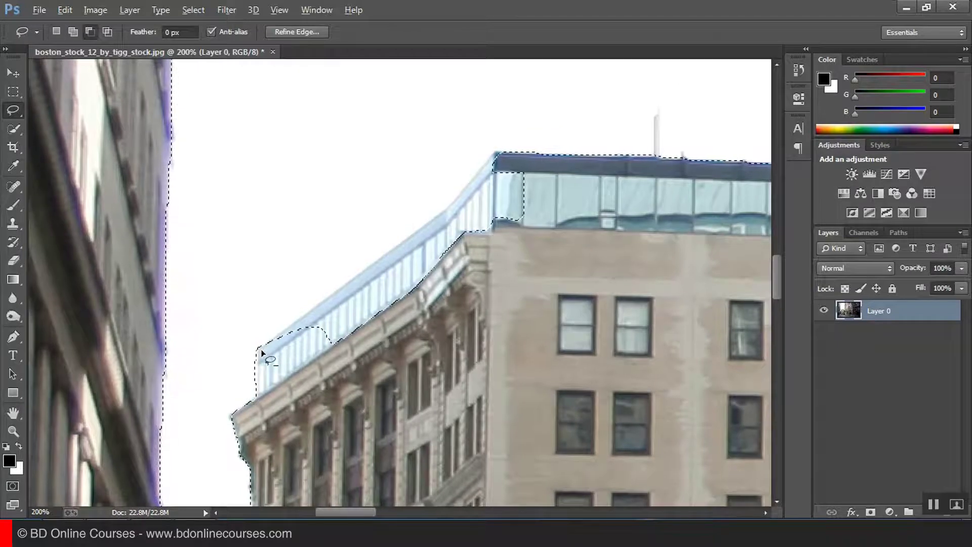
mouse_move(261, 348)
left_mouse_down()
mouse_move(340, 304)
mouse_move(405, 247)
mouse_move(509, 211)
left_mouse_up()
left_click_drag(371, 388, 367, 383)
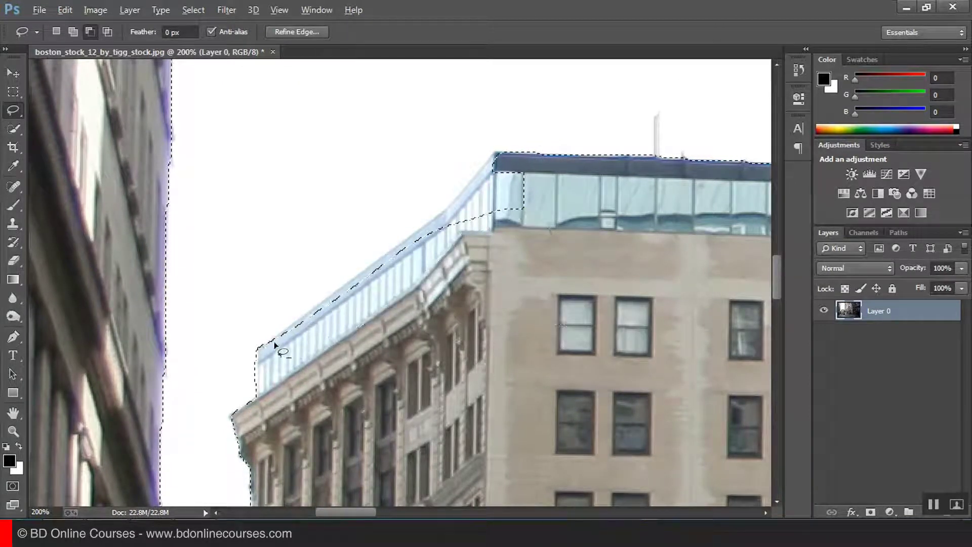
- Subtract the remaining upper strip of the glass rooftop from the sky selection, following its sloping edge up to the corner
left_click_drag(277, 336, 312, 310)
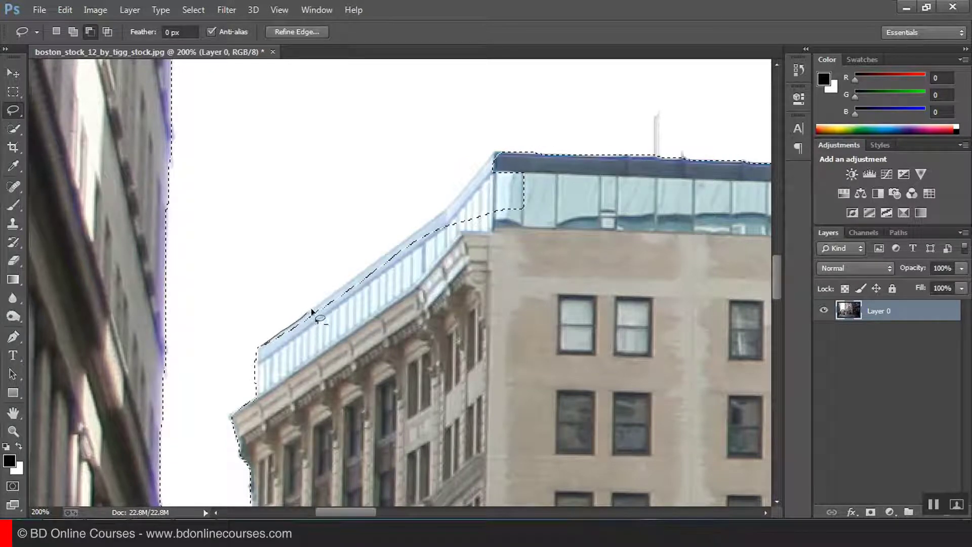
mouse_move(355, 283)
left_mouse_down()
mouse_move(391, 252)
mouse_move(441, 242)
left_mouse_up()
left_click_drag(356, 349, 359, 351)
left_click_drag(460, 260, 425, 306)
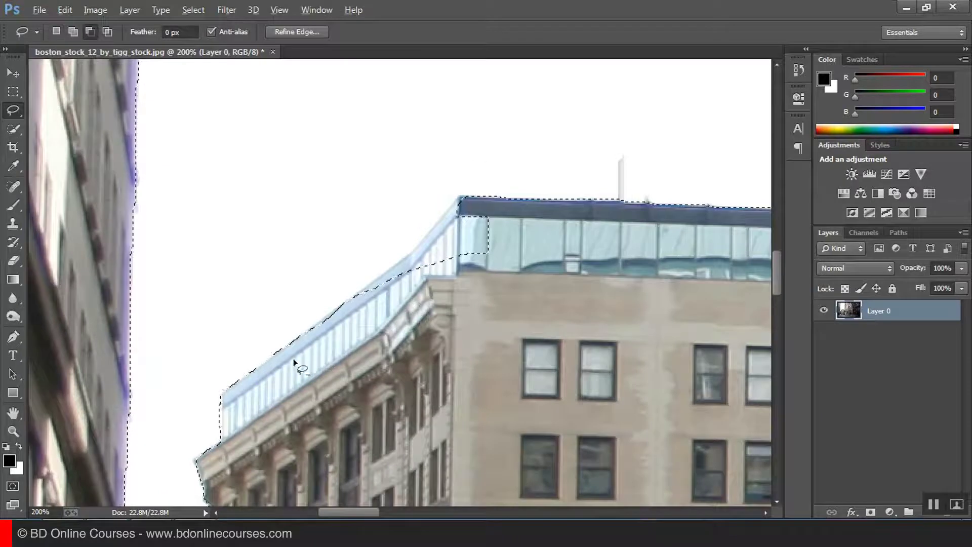
left_click_drag(347, 302, 400, 263)
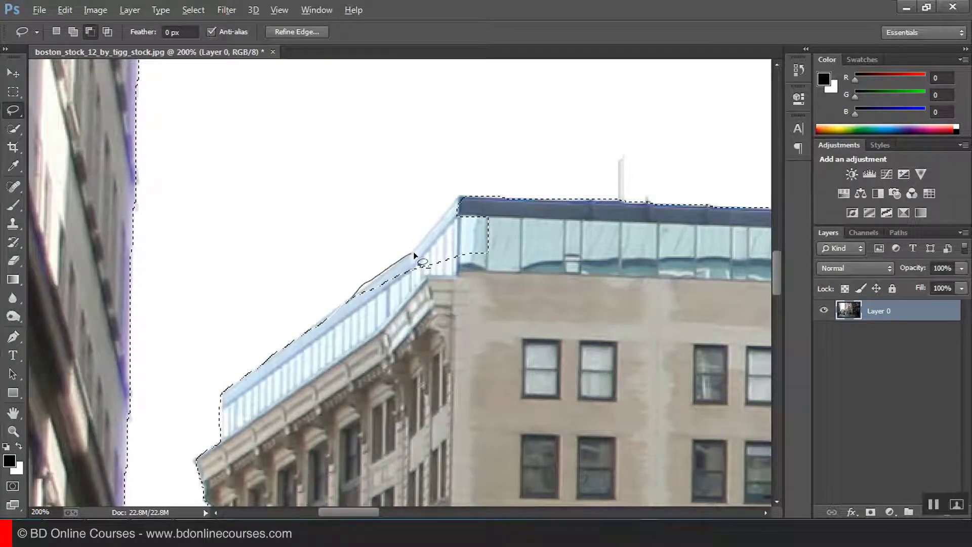
mouse_move(434, 231)
left_mouse_down()
mouse_move(458, 200)
mouse_move(525, 221)
mouse_move(345, 361)
mouse_move(402, 347)
left_mouse_up()
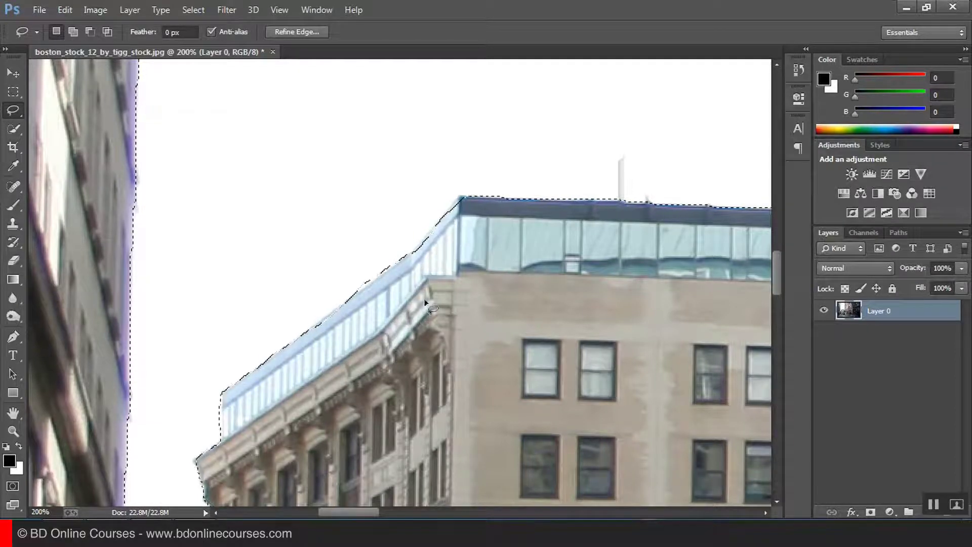
- Refine the sky selection along the roof's sloping edge and corner with Lasso subtractions and additions
key("ctrl+space")
left_click_drag(454, 219, 413, 250)
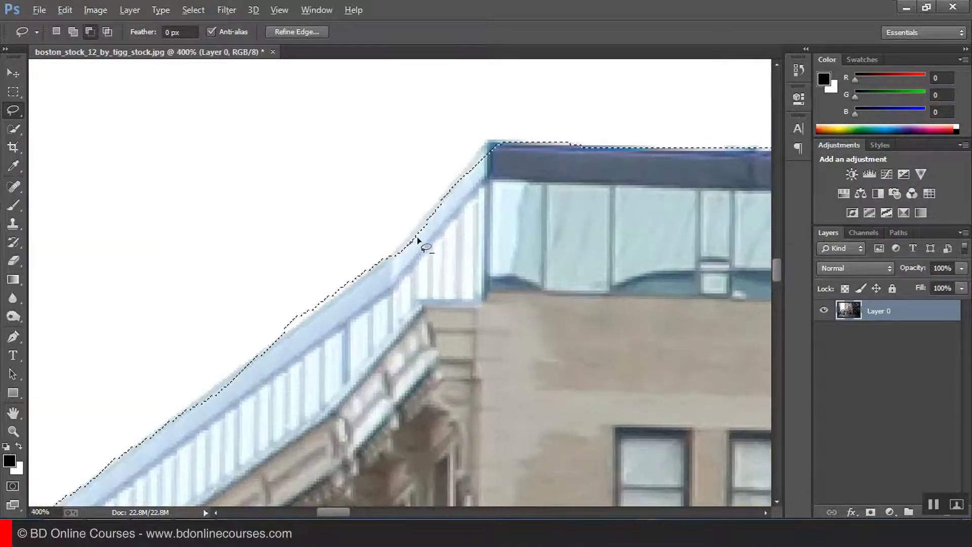
left_click_drag(451, 199, 492, 145)
left_click_drag(505, 207, 469, 254)
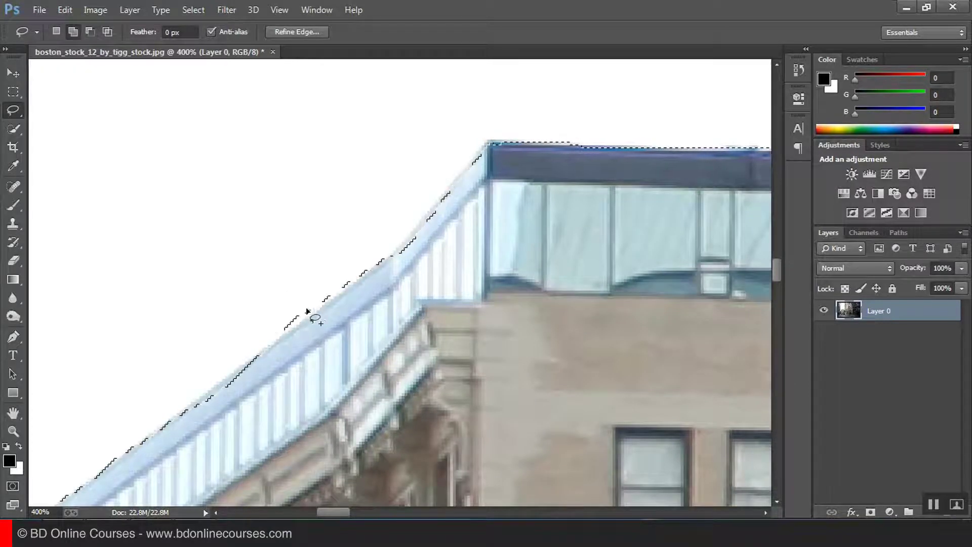
mouse_move(272, 334)
left_mouse_down()
mouse_move(354, 287)
mouse_move(326, 250)
mouse_move(237, 310)
left_mouse_up()
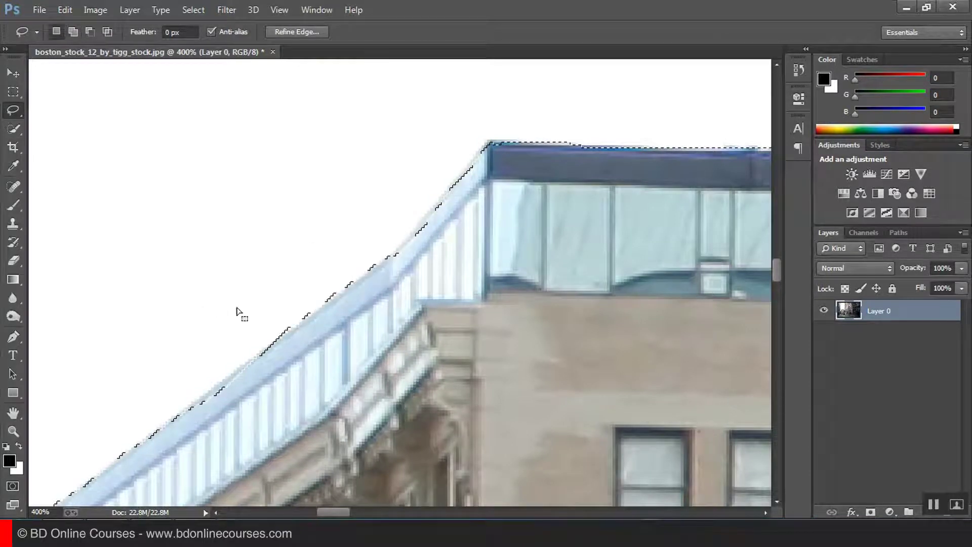
key("ctrl+minus")
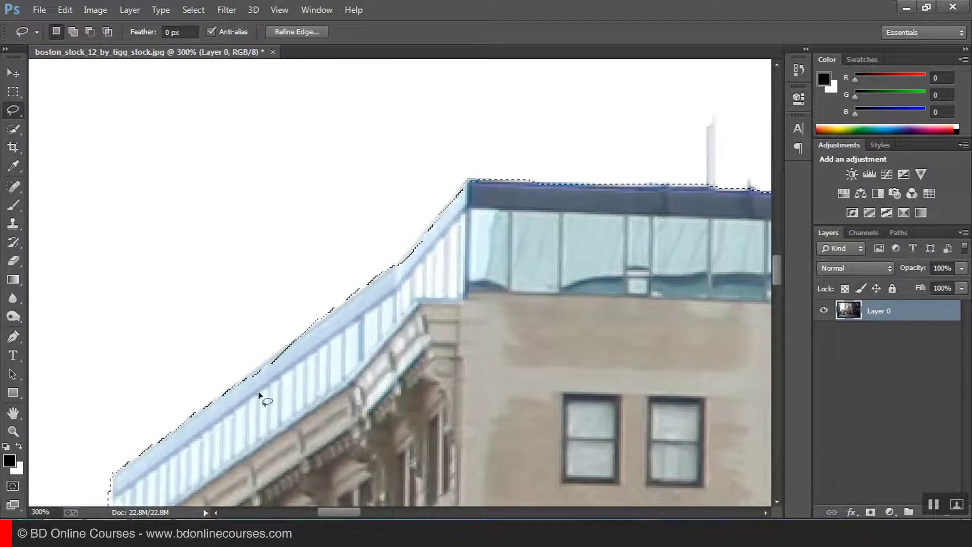
- Clean up the sky selection at the left end of the glass rooftop, where it meets the cornice, with the Lasso tool
key("alt")
left_click_drag(210, 431, 465, 227)
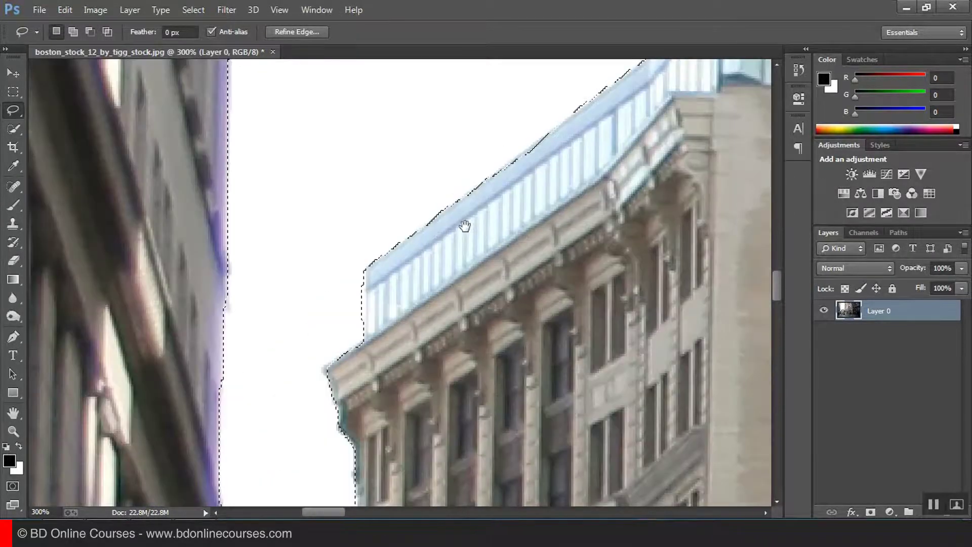
key("alt")
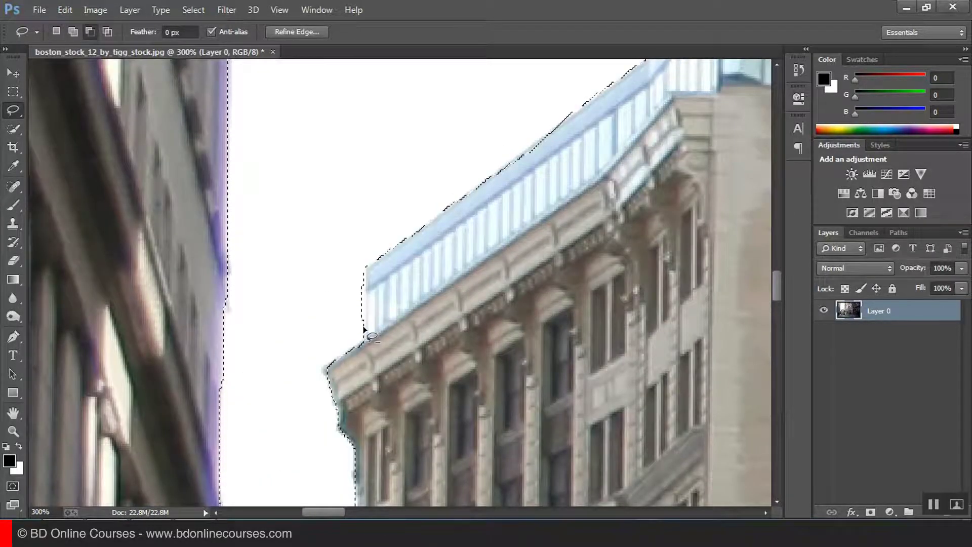
mouse_move(364, 329)
left_mouse_down()
mouse_move(361, 258)
mouse_move(308, 283)
mouse_move(365, 334)
mouse_move(364, 273)
mouse_move(333, 295)
mouse_move(335, 320)
mouse_move(360, 330)
left_mouse_up()
key("shift")
mouse_move(334, 422)
left_mouse_down()
mouse_move(504, 307)
mouse_move(471, 397)
left_mouse_up()
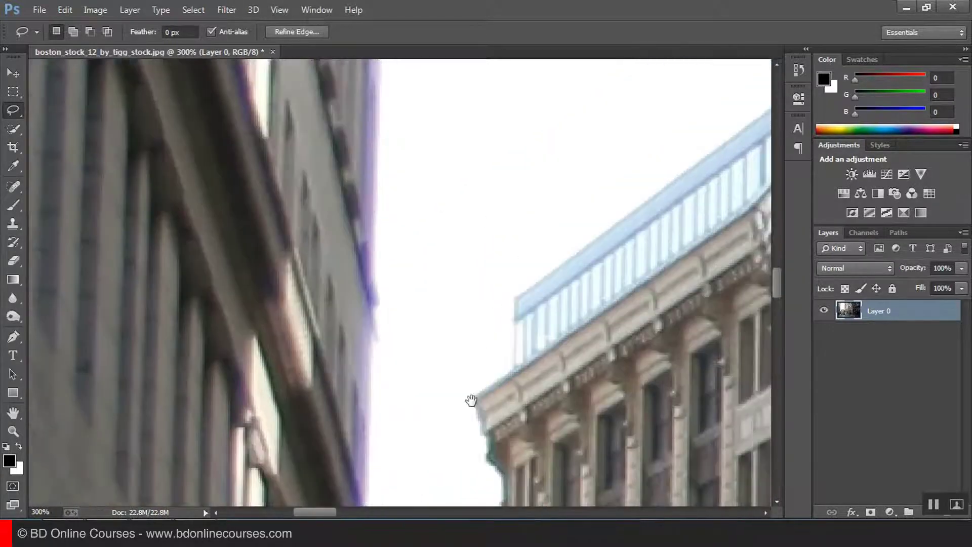
- Subtract the street lamp's thin arm from the sky selection with the Lasso tool, from the building edge to the lamp head
left_click_drag(501, 223, 501, 402)
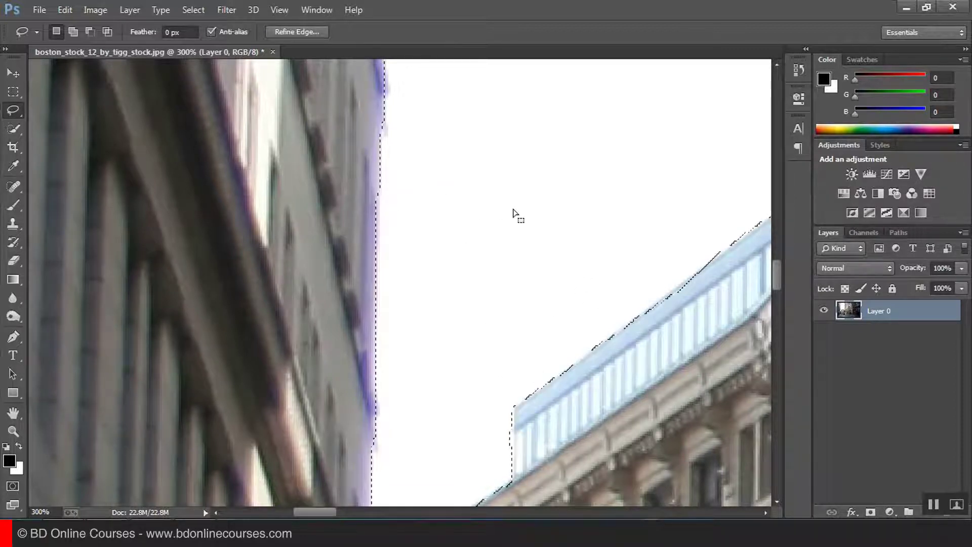
key("ctrl+0")
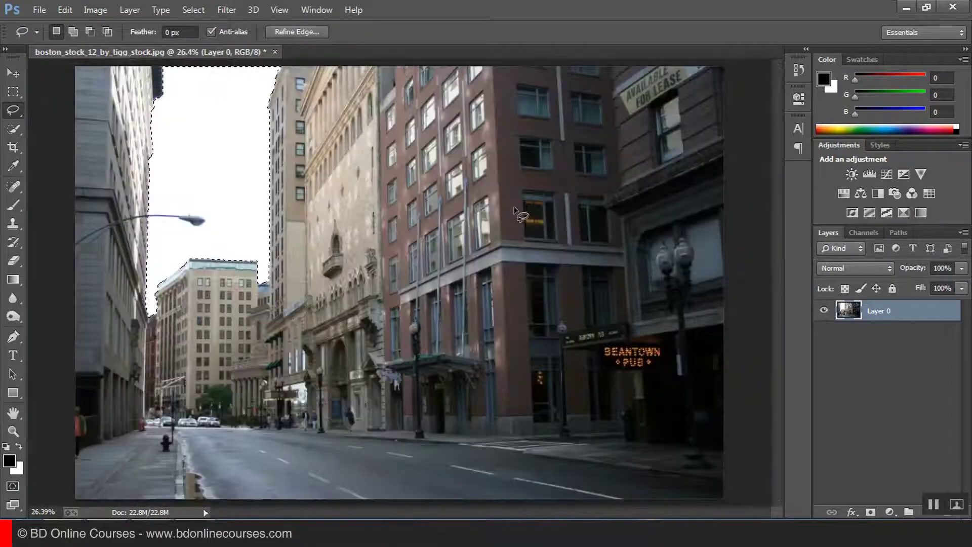
left_click(190, 226, "ctrl")
left_click(190, 226, "ctrl")
left_click(189, 226, "ctrl")
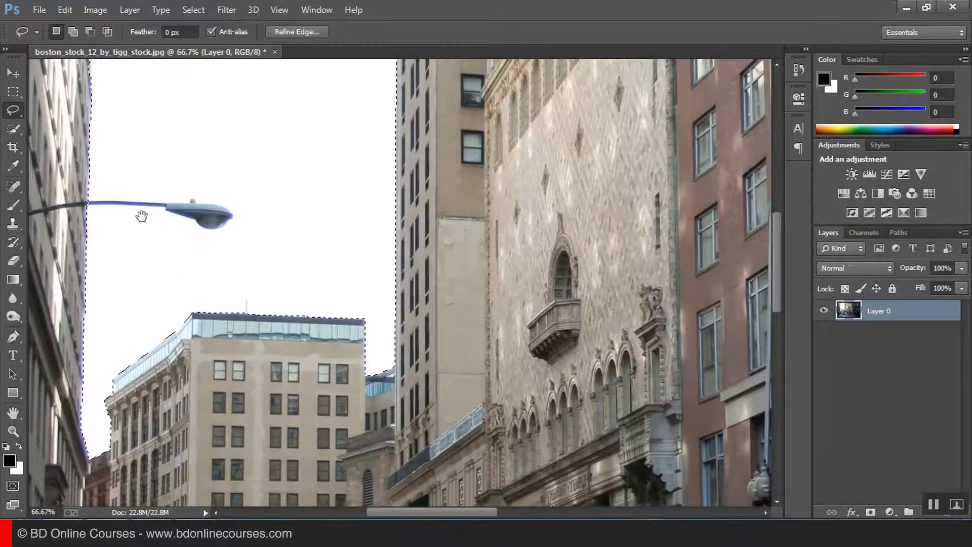
mouse_move(141, 217)
left_mouse_down()
mouse_move(249, 243)
mouse_move(486, 330)
left_mouse_up()
left_click(289, 256, "ctrl")
left_click(290, 256, "ctrl")
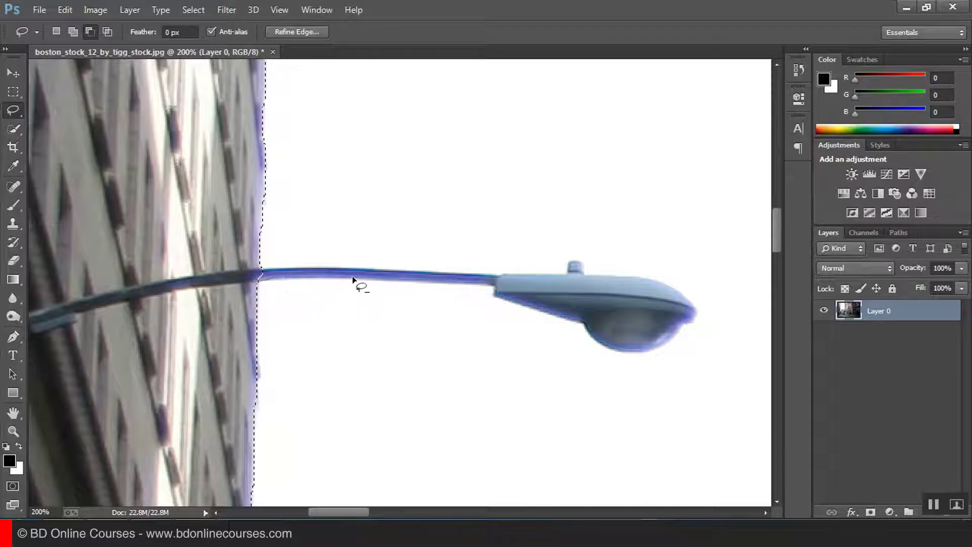
mouse_move(448, 284)
left_mouse_down()
mouse_move(485, 292)
mouse_move(497, 278)
mouse_move(456, 274)
left_mouse_up()
left_click_drag(344, 273, 259, 273)
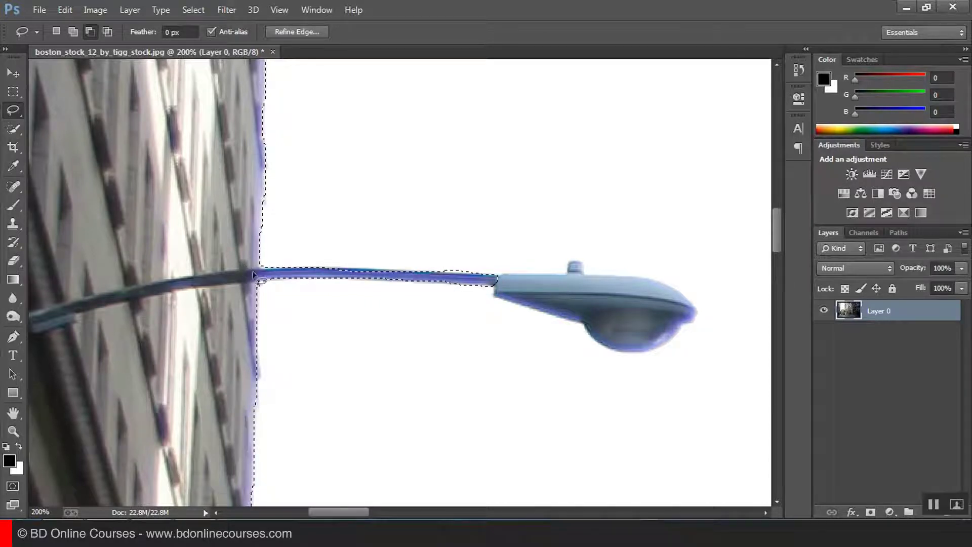
key("shift")
key("alt")
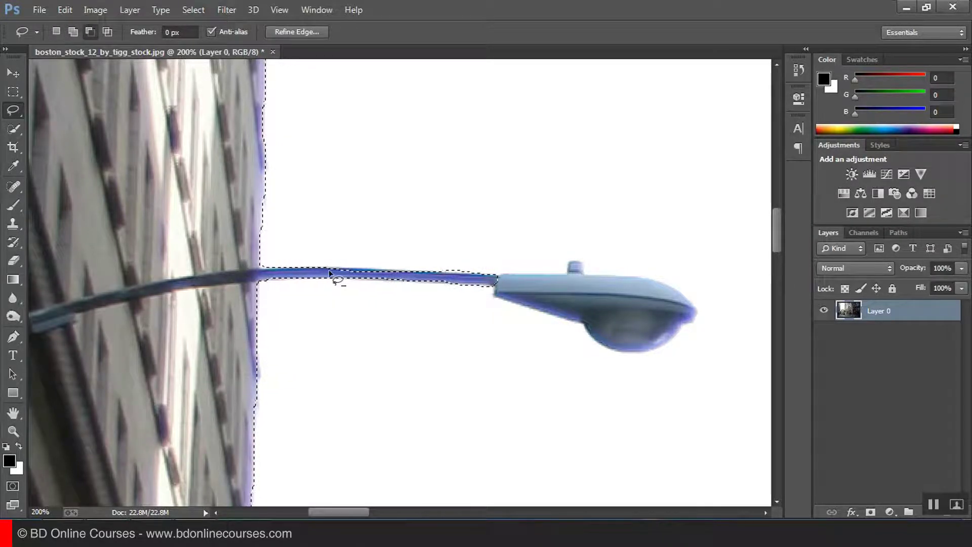
mouse_move(353, 271)
left_mouse_down()
mouse_move(448, 275)
mouse_move(332, 271)
left_mouse_up()
- Subtract the rear part of the lamp head, from the arm joint to the glass bowl, from the sky selection
key("space")
left_click_drag(494, 302, 402, 313)
key("alt")
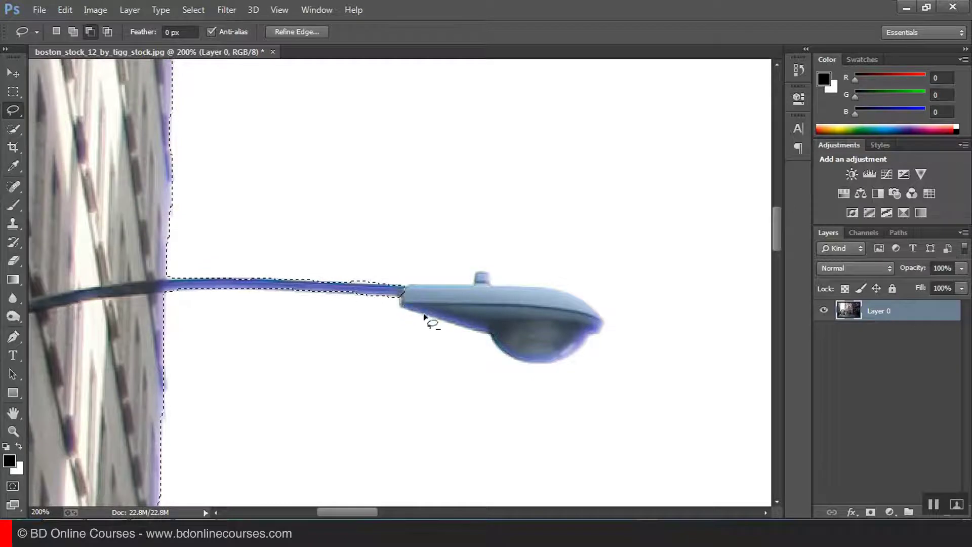
mouse_move(425, 316)
left_mouse_down()
mouse_move(490, 330)
mouse_move(491, 296)
mouse_move(477, 286)
mouse_move(406, 292)
left_mouse_up()
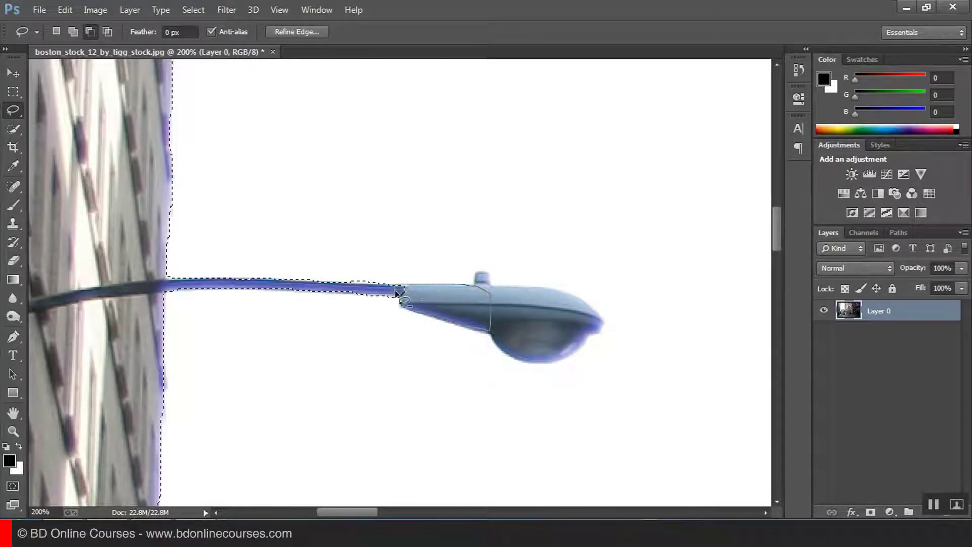
- Subtract the lamp's rounded glass bowl from the sky selection, following its curved lower edge with the Lasso tool
left_click(531, 338, "ctrl")
left_click(510, 334, "ctrl")
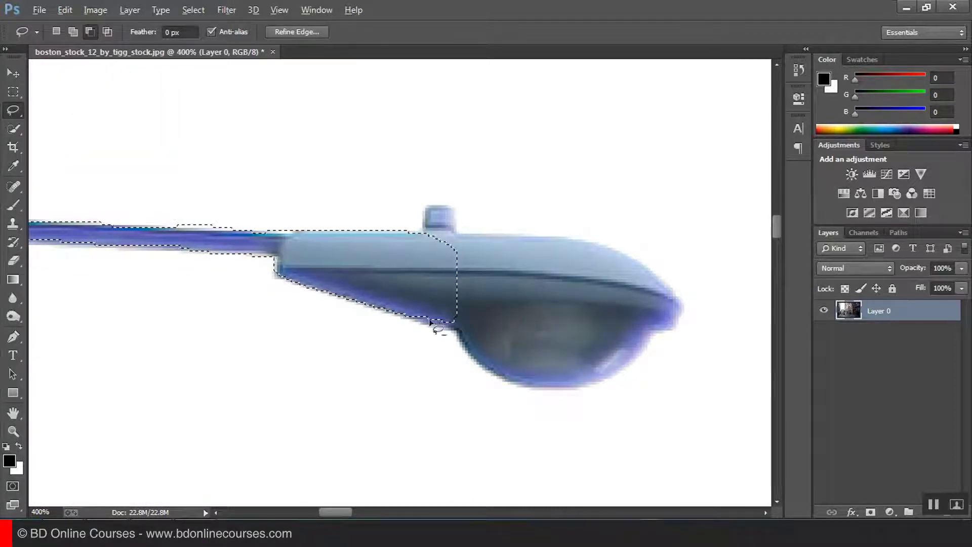
mouse_move(455, 329)
left_mouse_down()
mouse_move(493, 374)
mouse_move(576, 391)
mouse_move(614, 377)
mouse_move(650, 334)
mouse_move(552, 290)
mouse_move(380, 266)
mouse_move(413, 301)
mouse_move(453, 325)
left_mouse_up()
- Subtract the lamp head's remaining upper front housing and the small knob on top from the sky selection
key("space")
left_click_drag(518, 339, 460, 368)
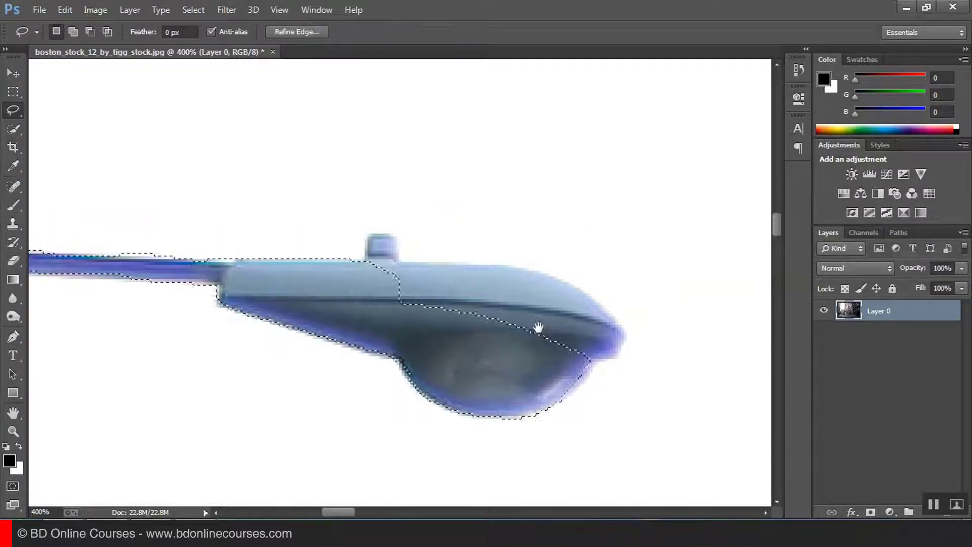
mouse_move(590, 363)
left_mouse_down()
mouse_move(622, 344)
mouse_move(620, 325)
mouse_move(553, 278)
mouse_move(345, 262)
mouse_move(342, 282)
mouse_move(536, 366)
left_mouse_up()
key("ctrl+plus")
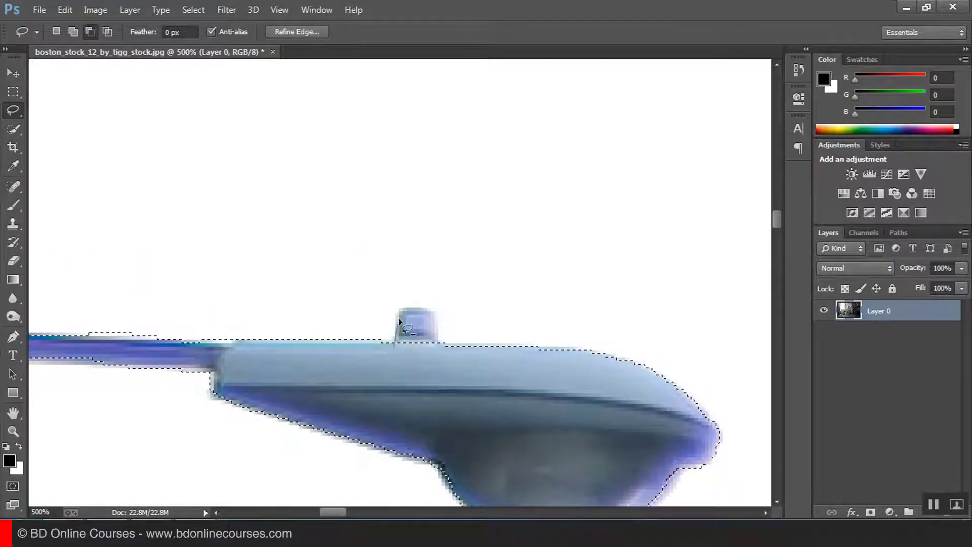
mouse_move(404, 312)
left_mouse_down()
mouse_move(429, 319)
mouse_move(441, 338)
mouse_move(438, 358)
mouse_move(434, 319)
mouse_move(410, 318)
mouse_move(441, 360)
left_mouse_up()
- Invert the finished sky selection so that the buildings, street and lamp are selected instead
key("ctrl+minus")
key("ctrl+minus")
key("ctrl+minus")
key("ctrl+minus")
key("ctrl+minus")
key("ctrl+minus")
key("ctrl+minus")
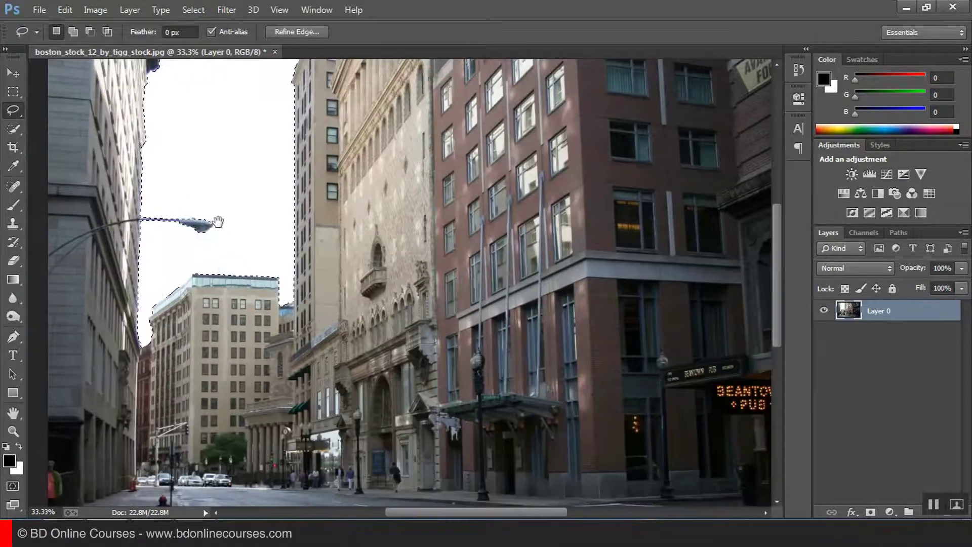
left_click_drag(218, 221, 358, 243)
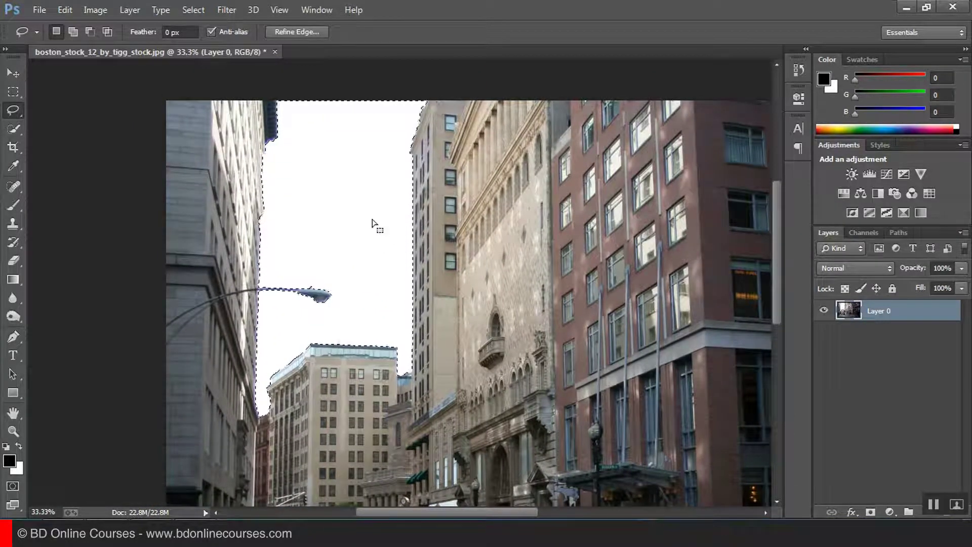
left_click(195, 9)
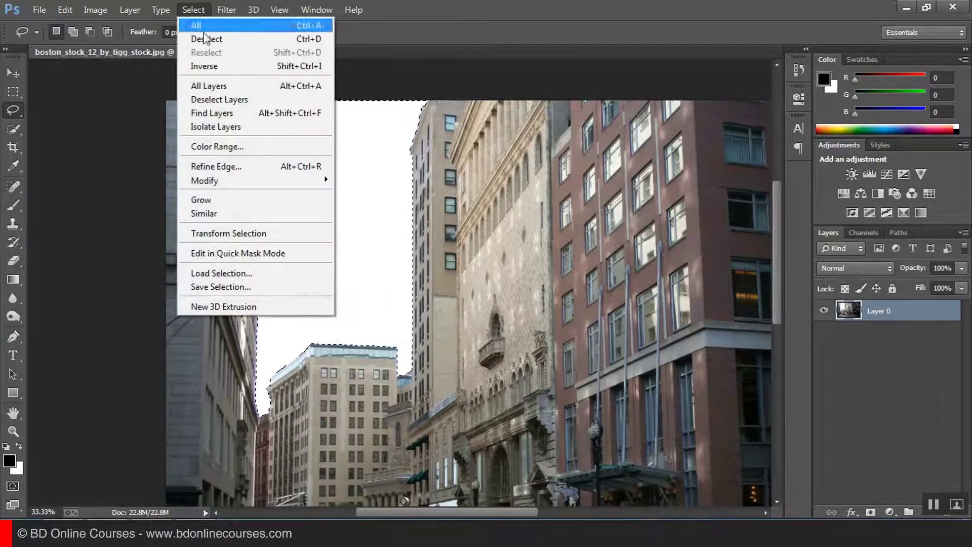
left_click(207, 67)
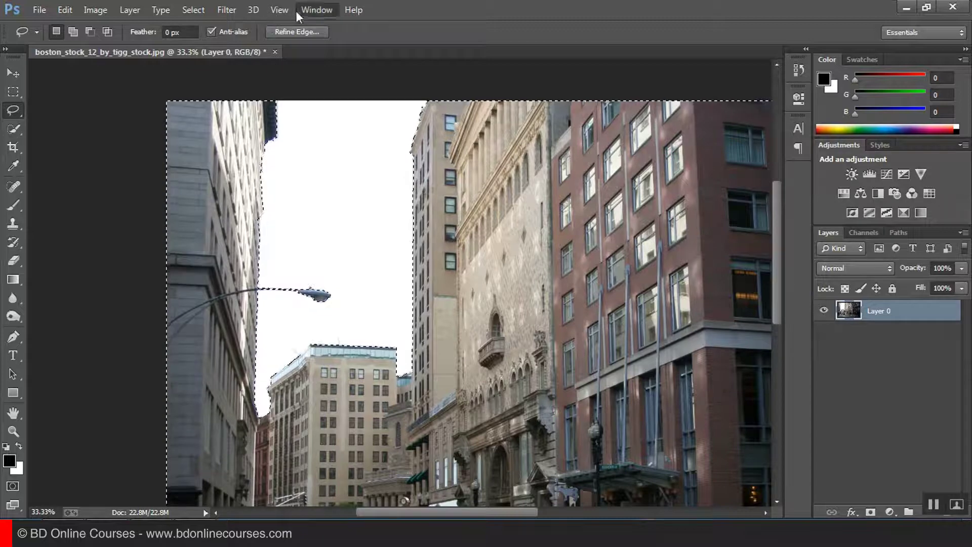
- Fit the whole image on screen and add a layer mask to Layer 0 from the selection, hiding the sky
left_click(280, 10)
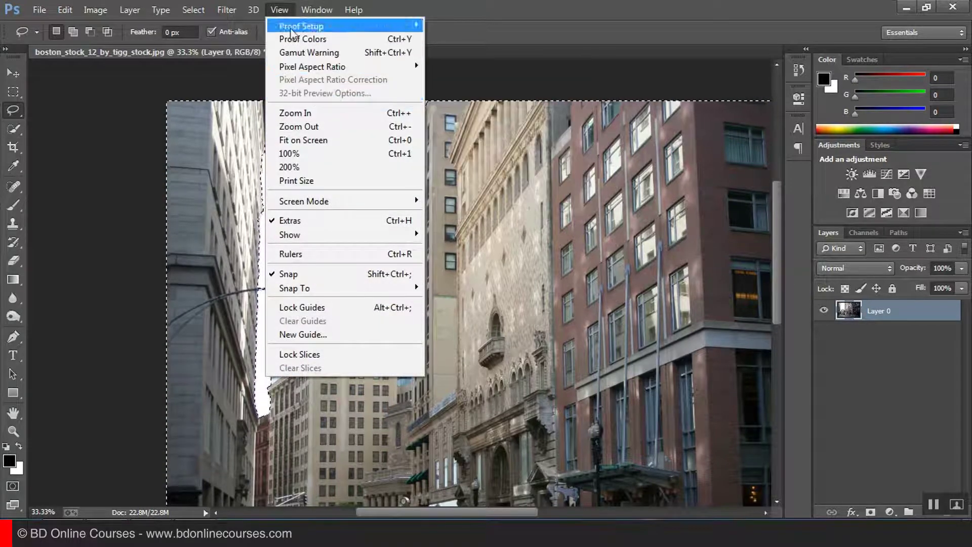
left_click(306, 139)
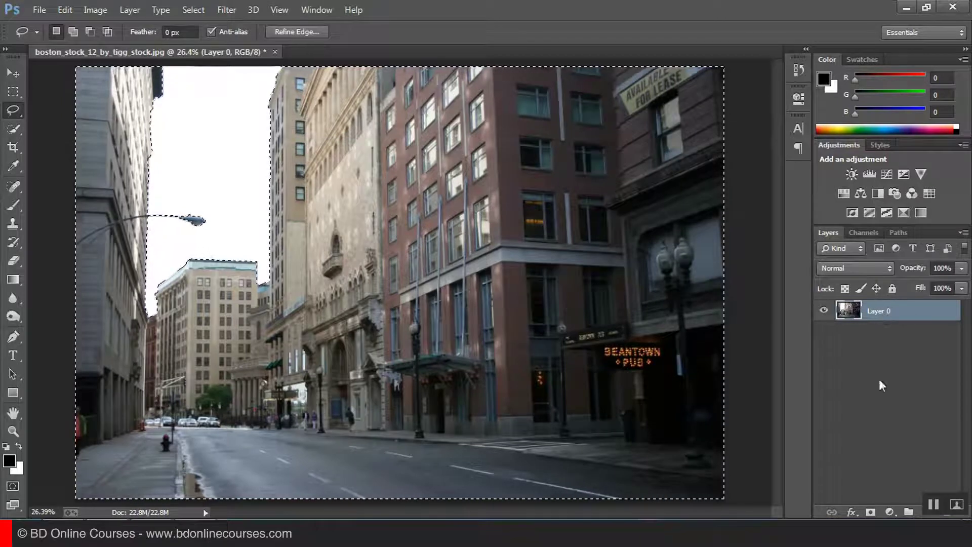
left_click(871, 512)
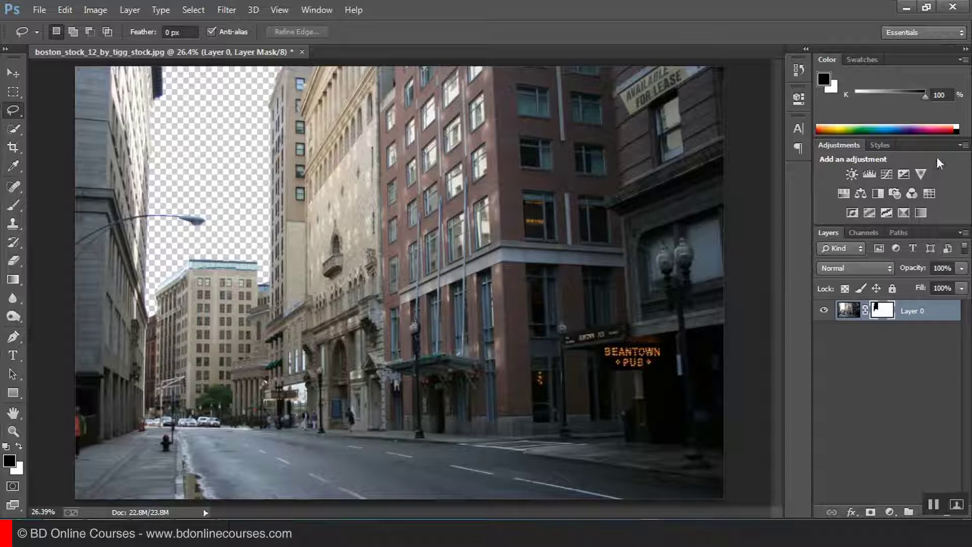
- Remove the Adjustments and Styles group from the workspace and dock the Layers group above the Color group
left_click_drag(940, 144, 728, 160)
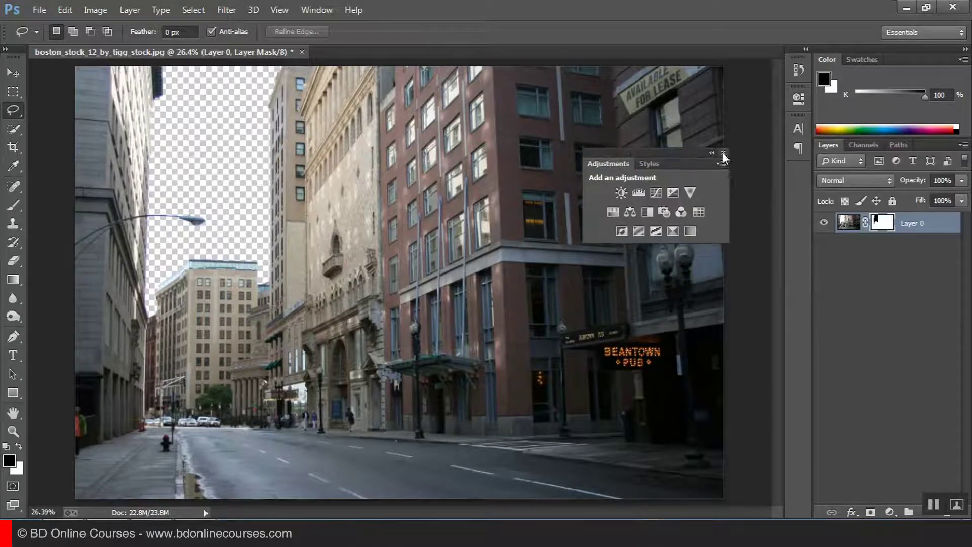
left_click(724, 154)
left_click_drag(931, 147, 906, 53)
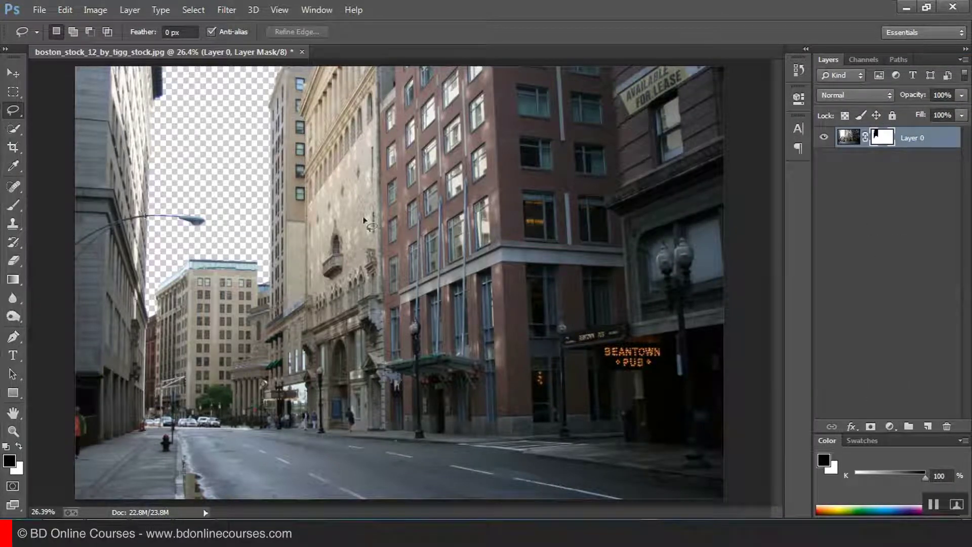
- Refine Layer 0's mask with Smooth set to 9, keeping Layer Mask as the output
left_click(227, 234, "ctrl")
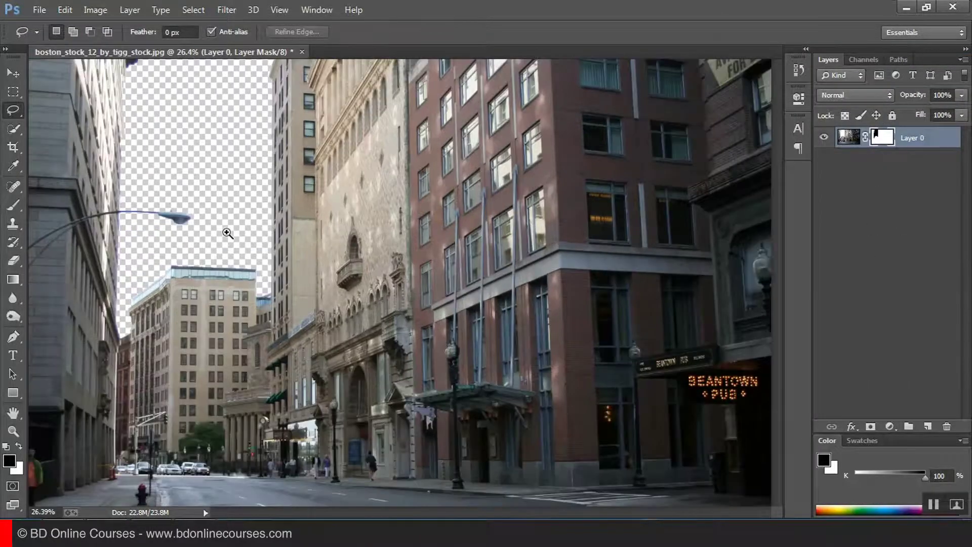
left_click(227, 233, "ctrl")
left_click_drag(211, 220, 334, 246)
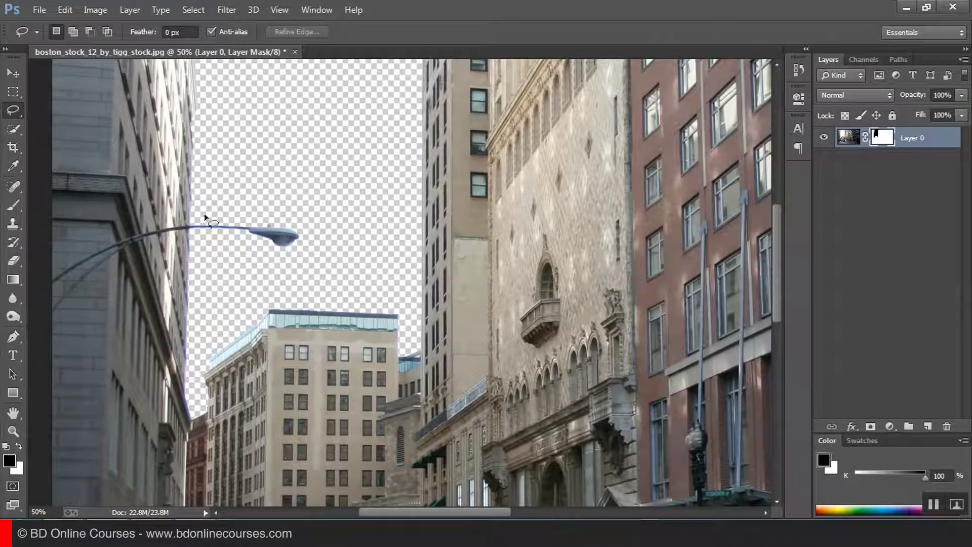
right_click(882, 140)
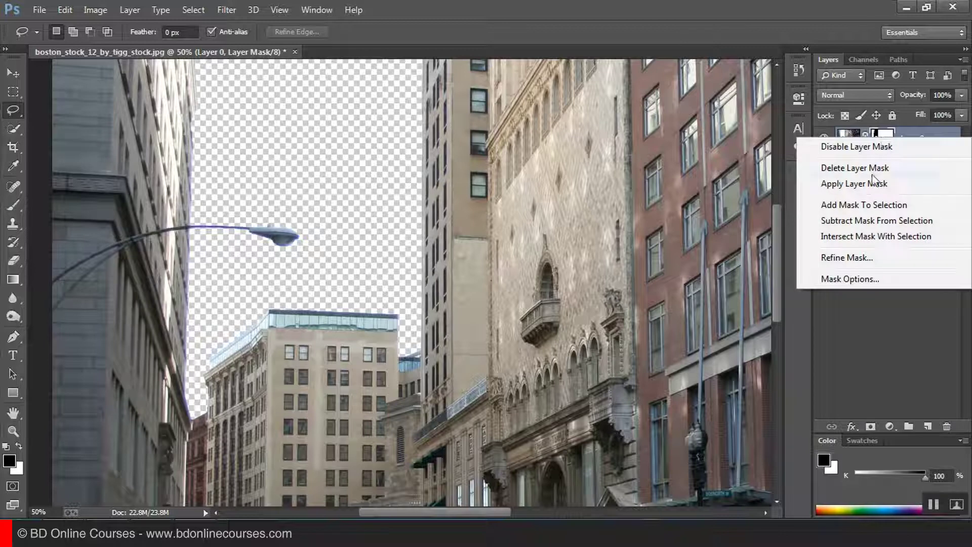
left_click(844, 259)
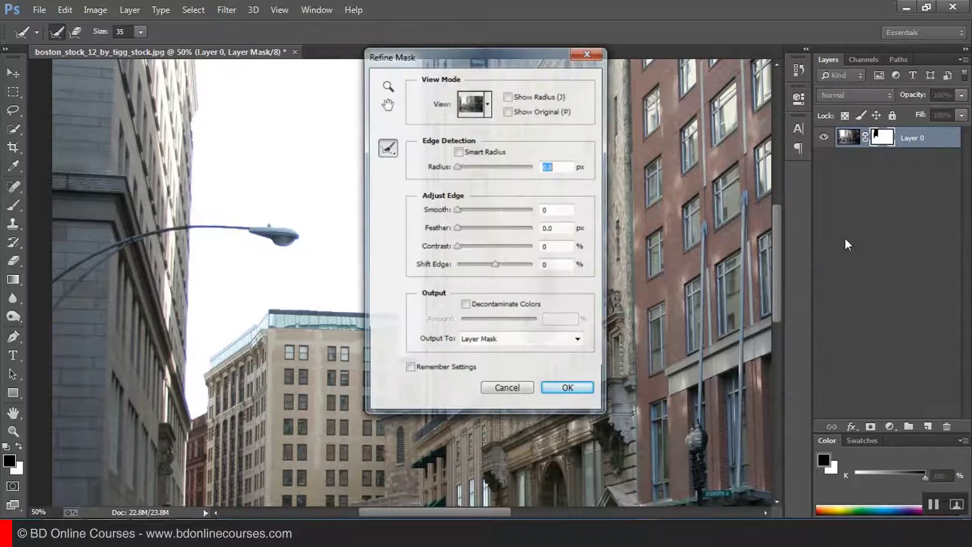
left_click_drag(495, 65, 628, 63)
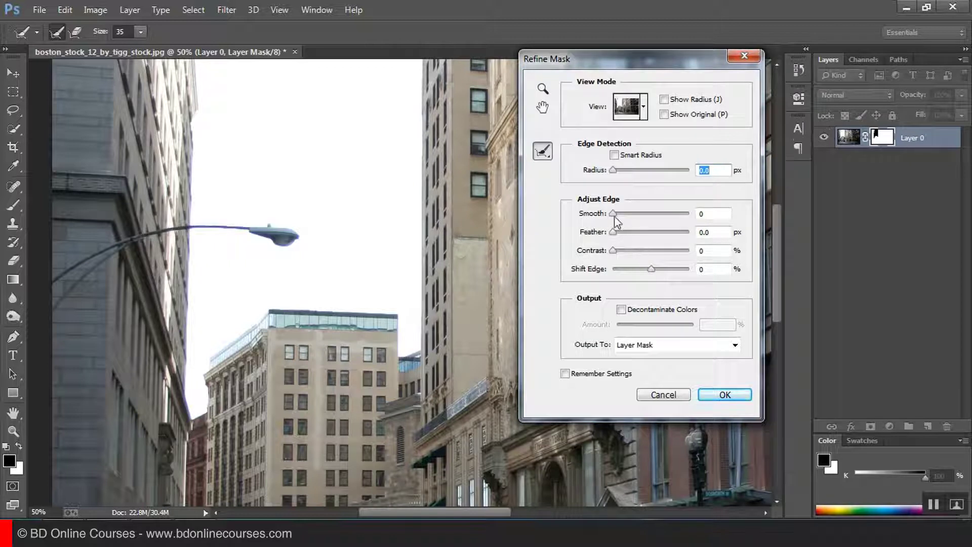
left_click_drag(614, 215, 618, 218)
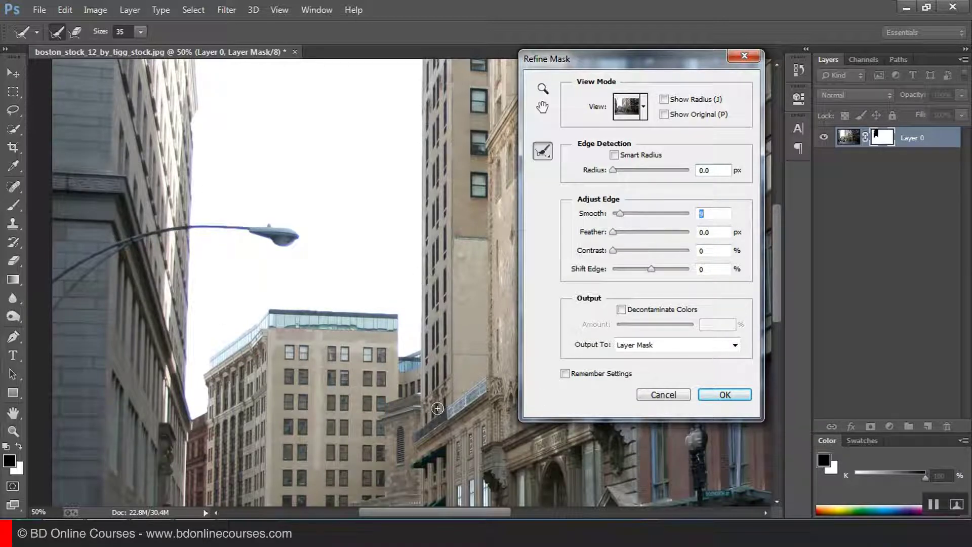
left_click(641, 349)
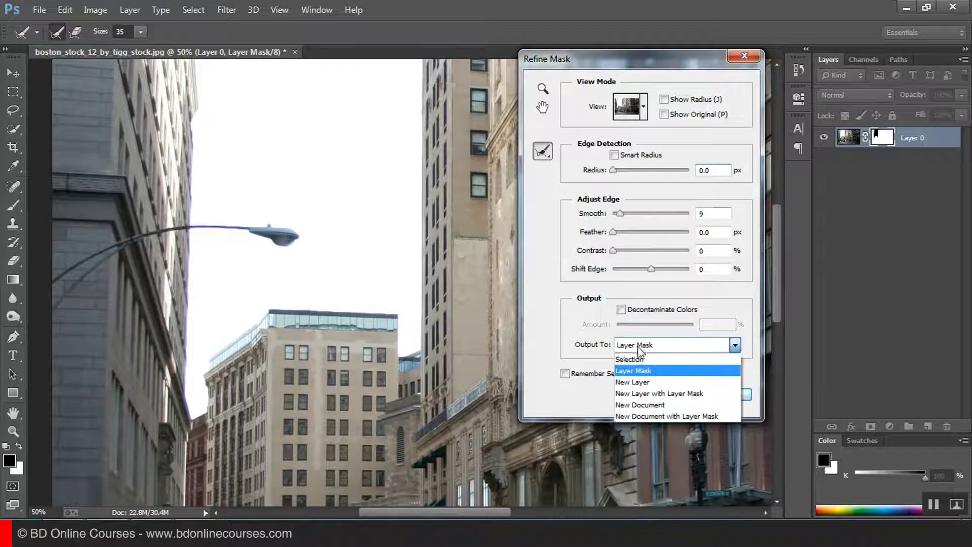
left_click(639, 345)
left_click(726, 395)
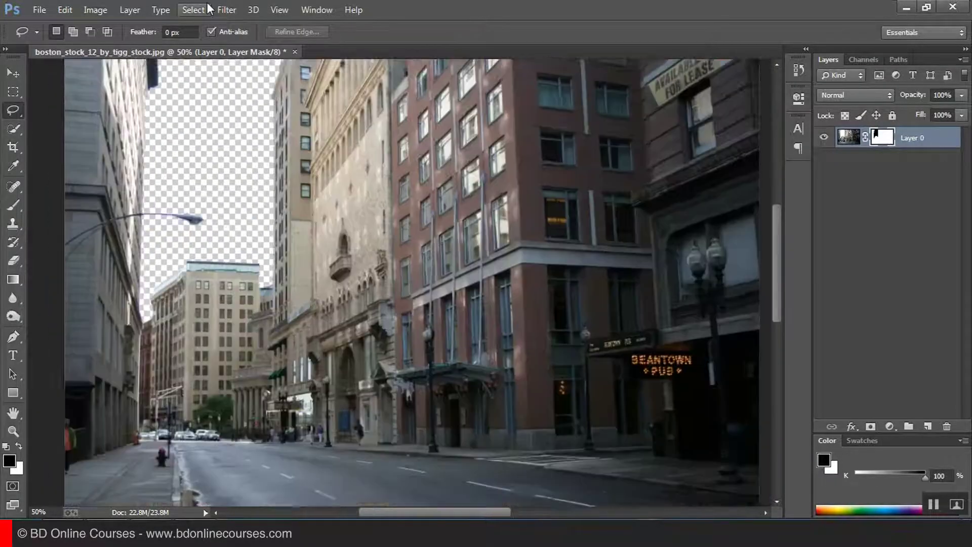
- Open the dark_stream_1 stormy sky image from the project's Images folder as a separate document
key("ctrl+0")
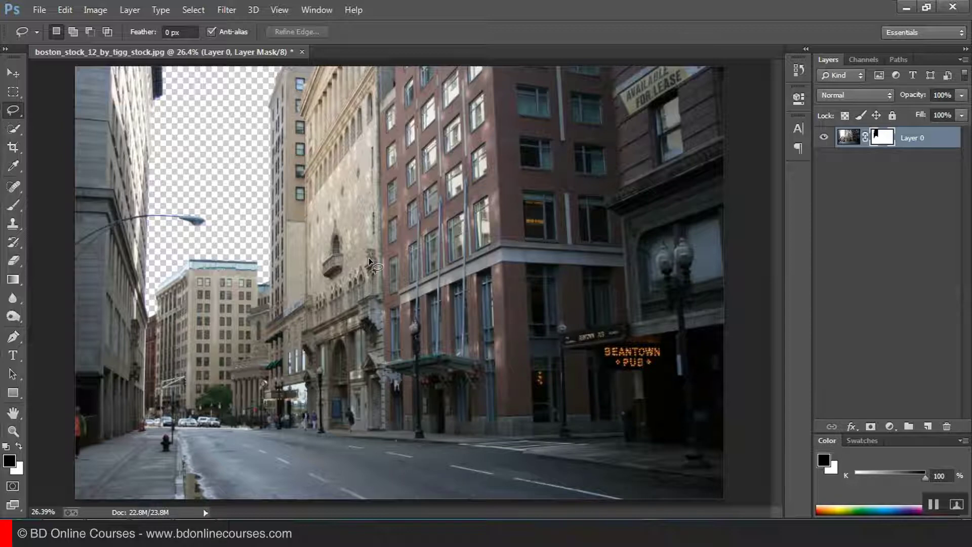
left_click(39, 14)
left_click(49, 40)
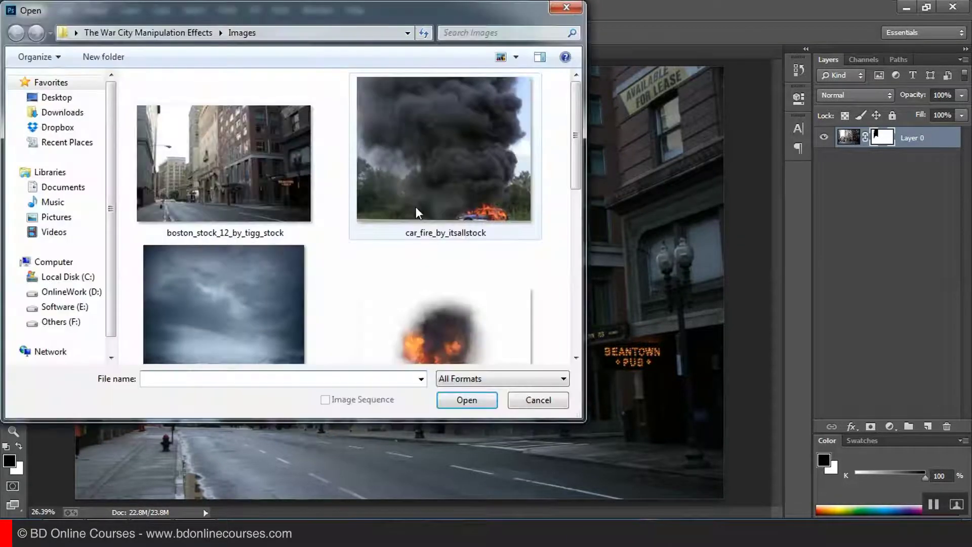
scroll(562, 152, "down", 3)
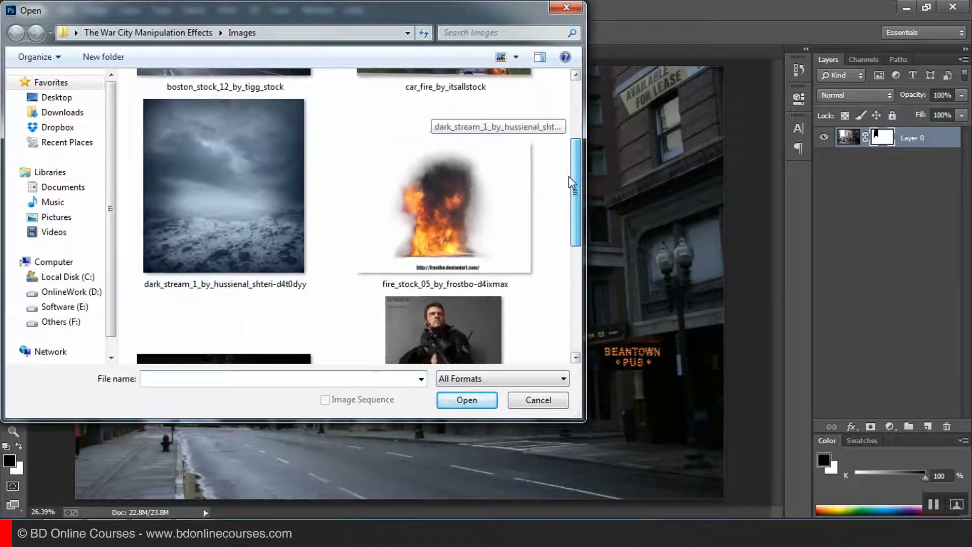
double_click(236, 184)
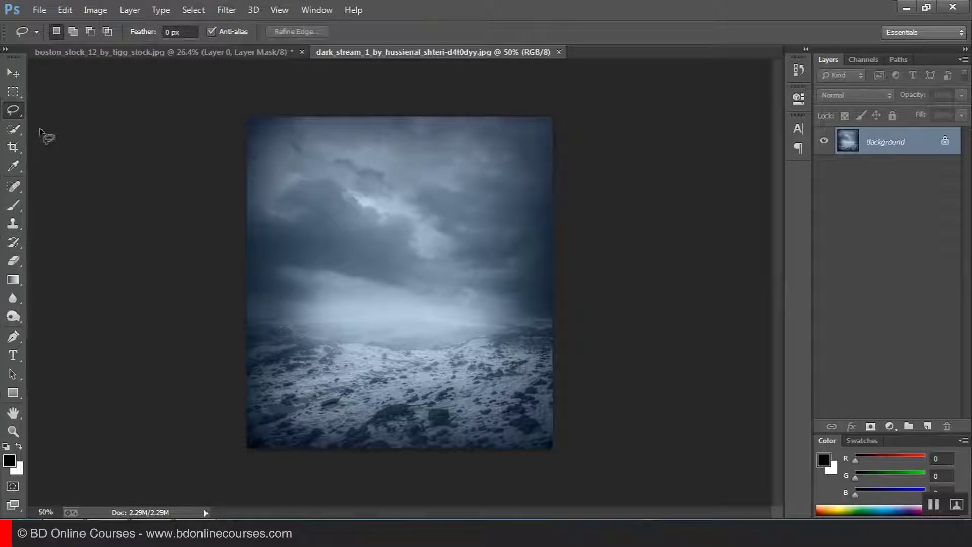
- Select the entire stormy sky image with the Rectangular Marquee tool and copy it
left_click(13, 91)
left_click_drag(236, 109, 635, 509)
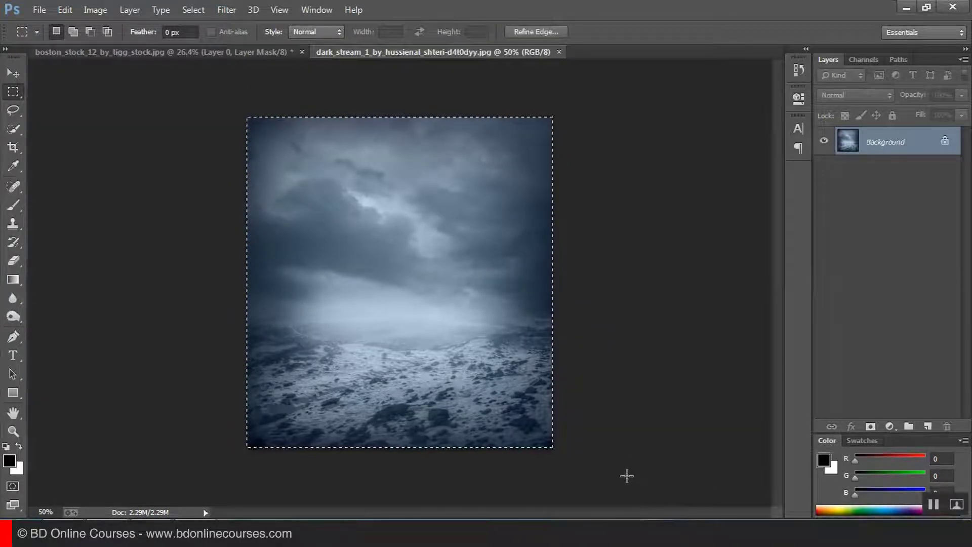
left_click(65, 10)
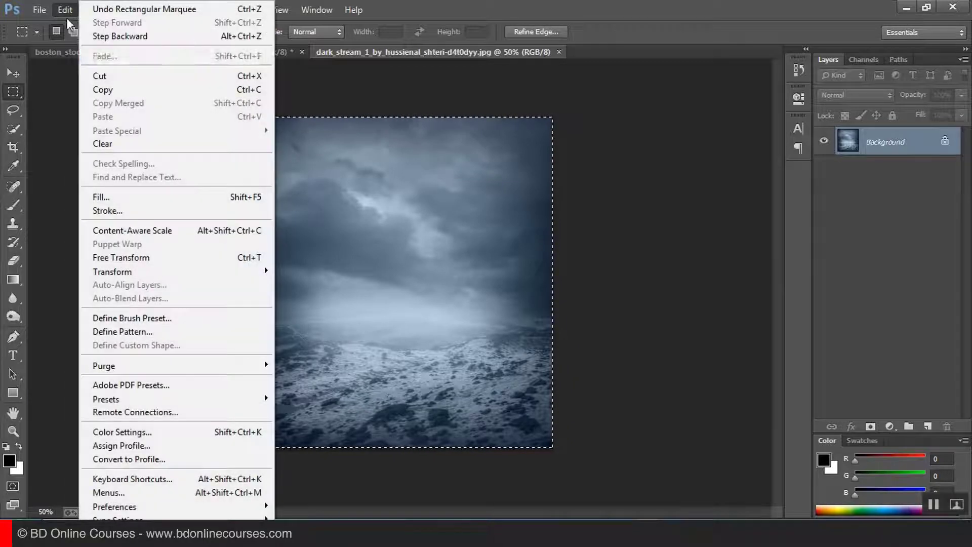
left_click(127, 90)
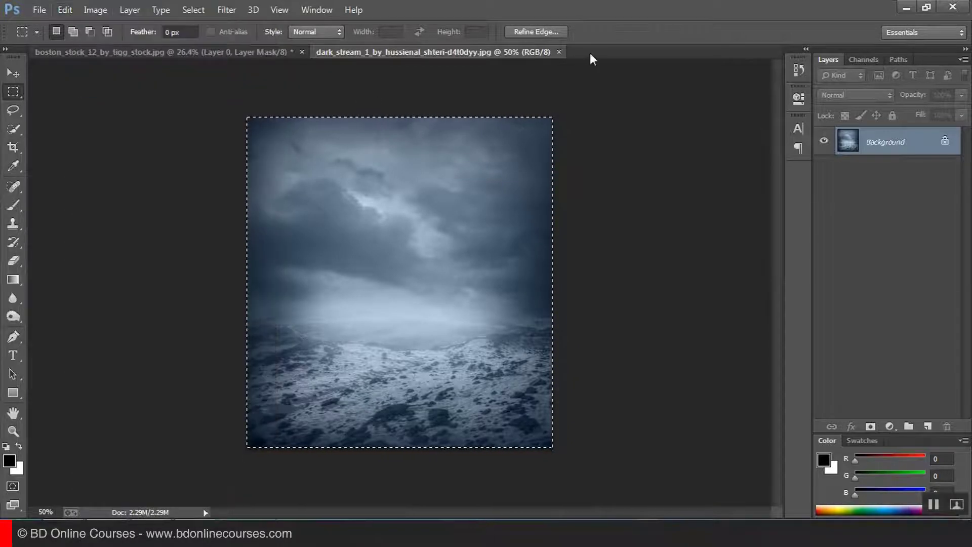
- Close the stormy sky document, paste the copied sky into the Boston street document and place its layer below Layer 0
left_click(560, 51)
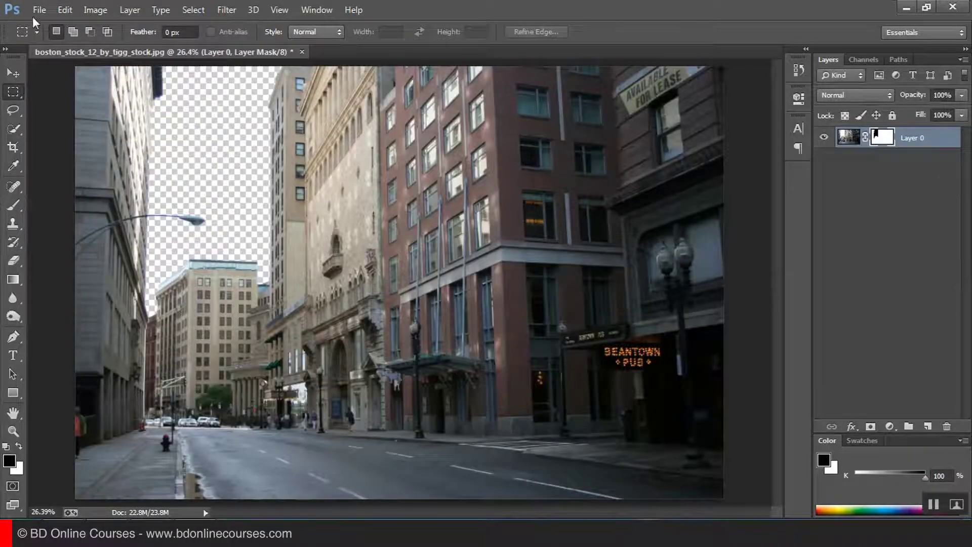
left_click(65, 10)
left_click(145, 116)
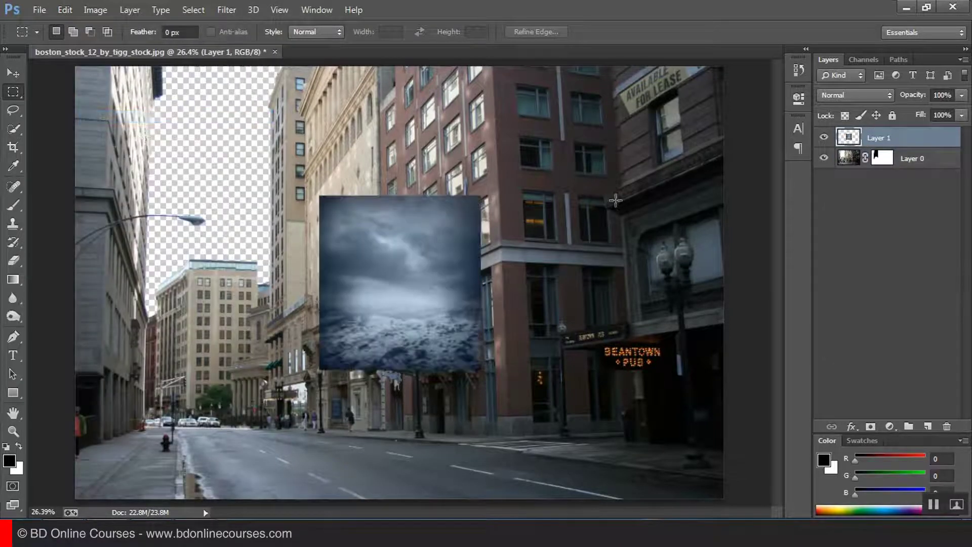
left_click_drag(873, 138, 885, 166)
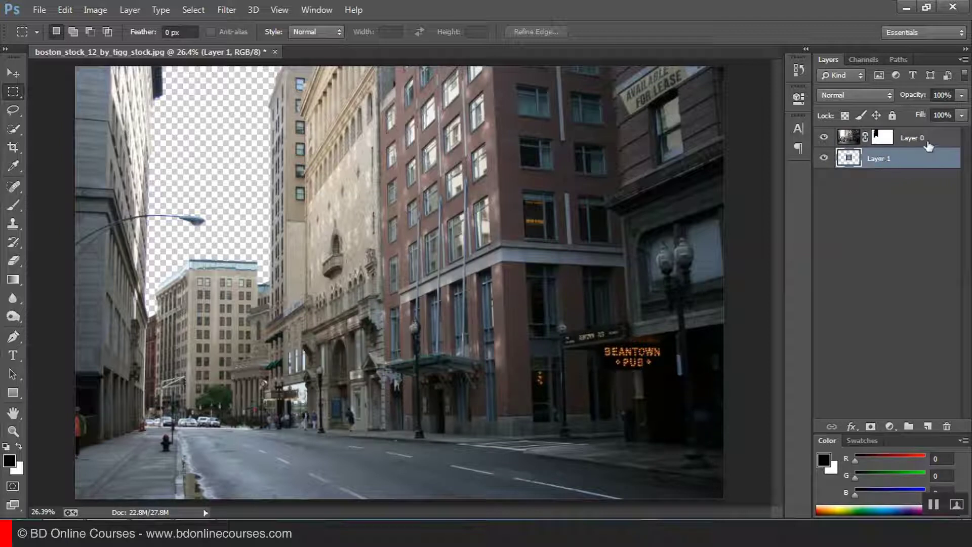
- Rename the pasted stormy sky layer as Sky and the masked street photo layer as City
double_click(877, 159)
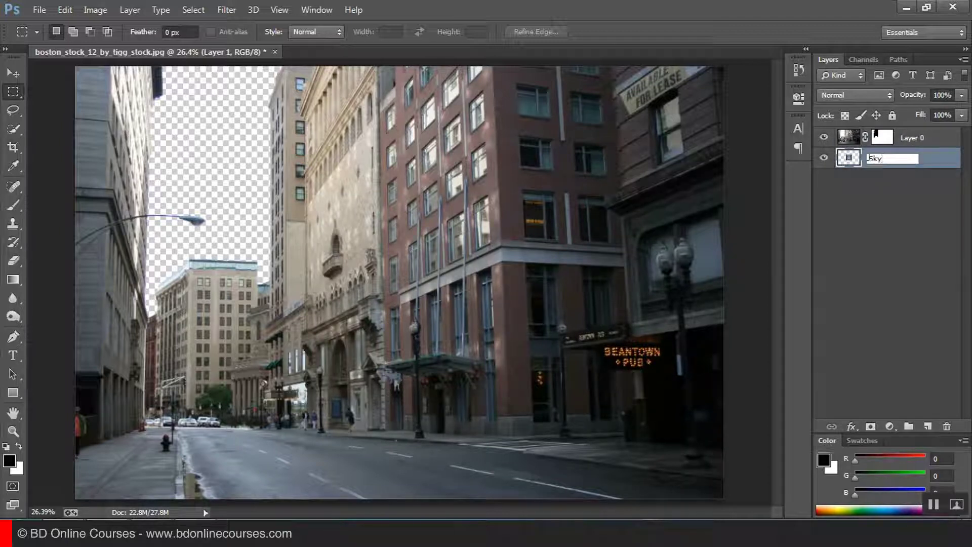
key("Return")
double_click(914, 139)
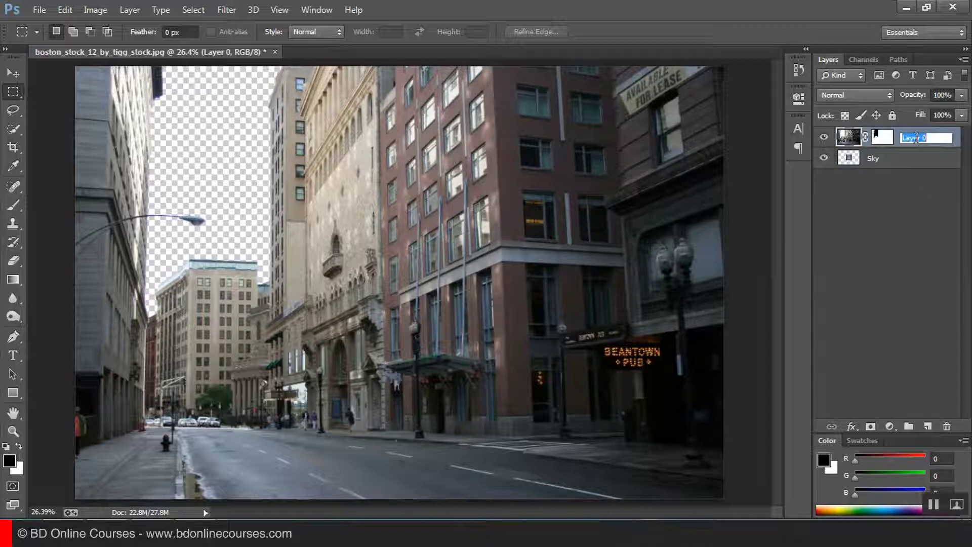
type("City")
key("Return")
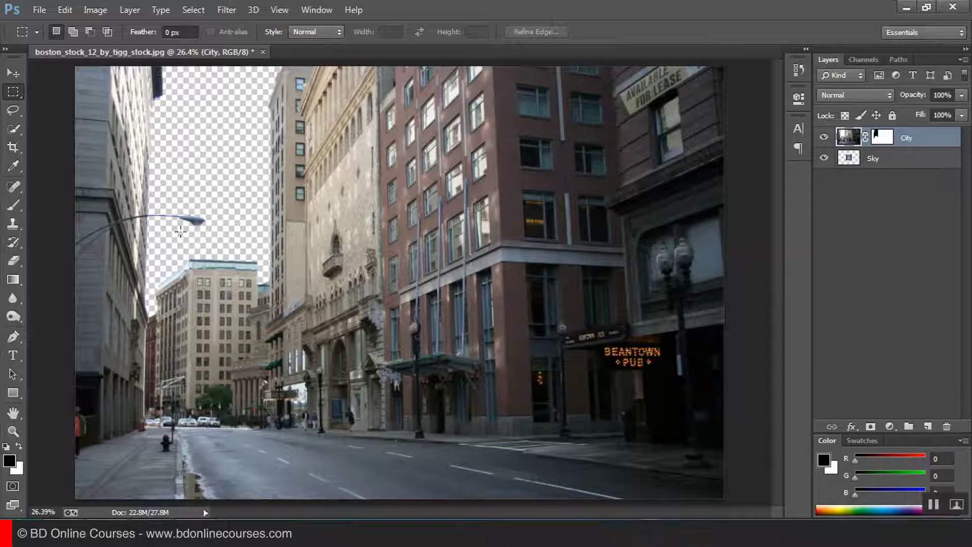
- Free Transform the Sky layer to about 242% and position it so the clouds fill the gap between the buildings
left_click(881, 161)
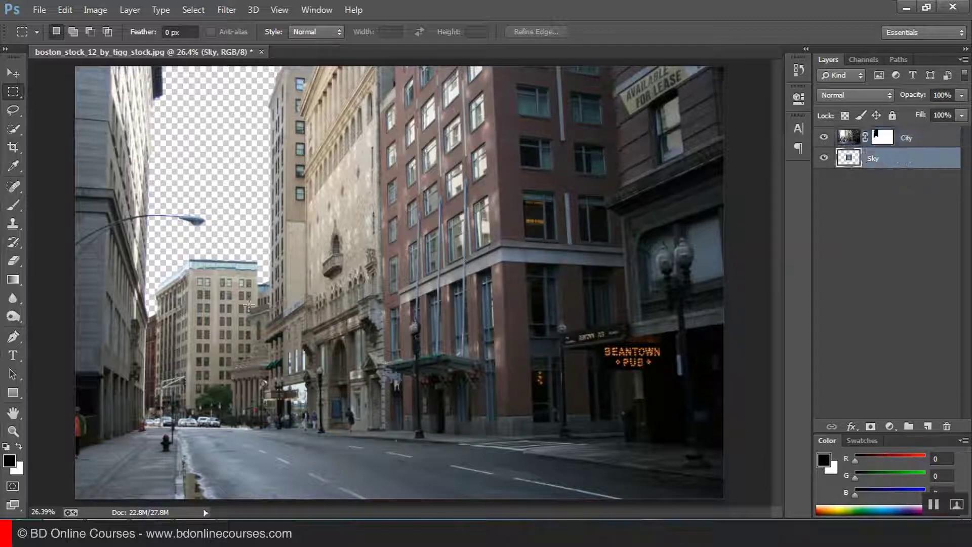
right_click(452, 234)
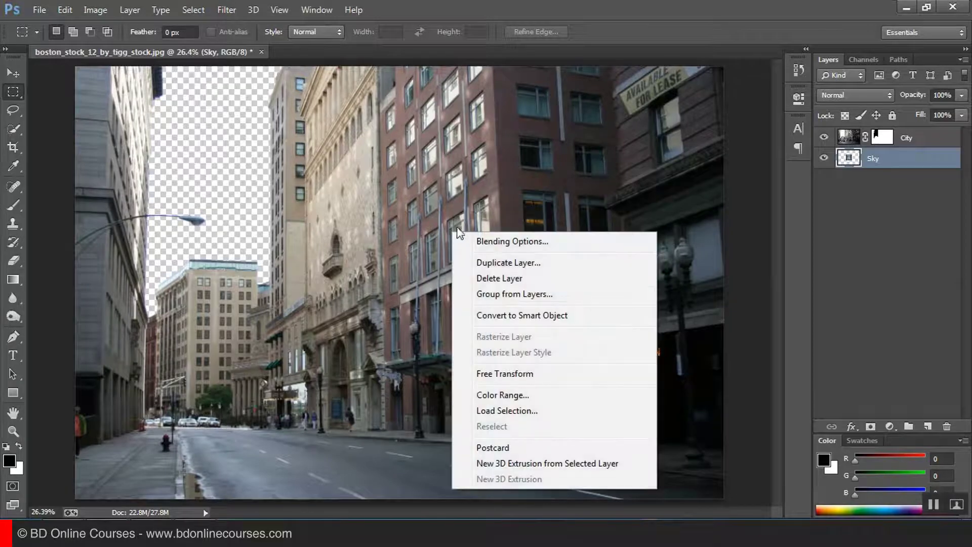
left_click(505, 375)
left_click_drag(399, 250, 159, 119)
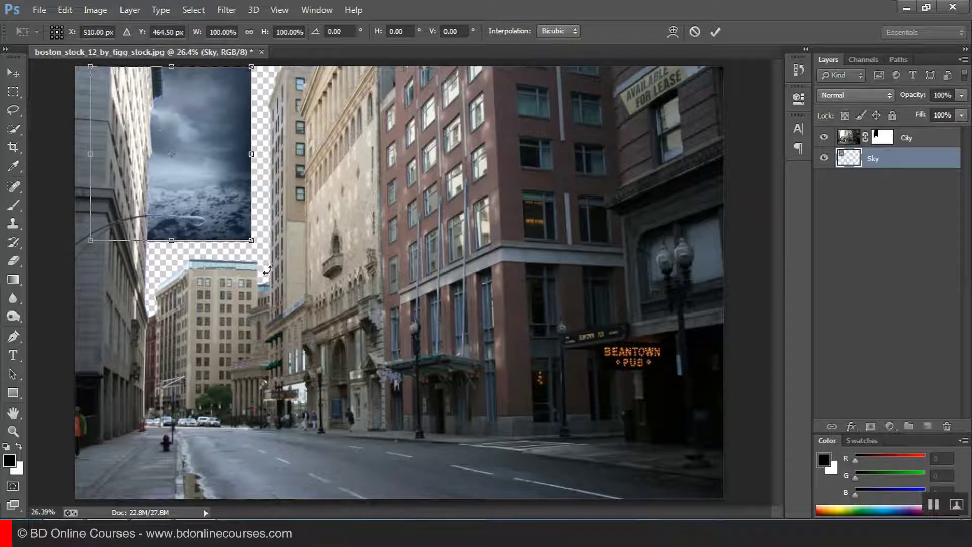
left_click_drag(251, 240, 479, 489)
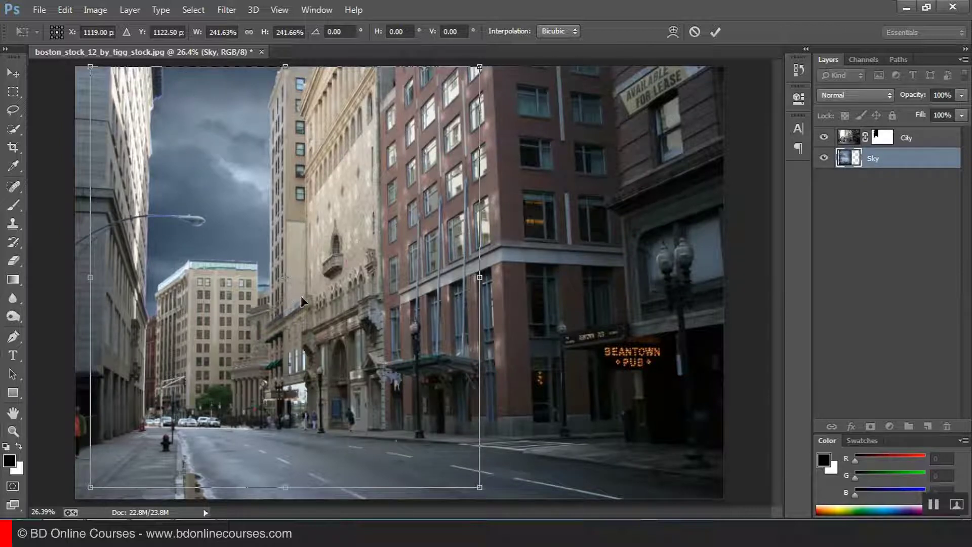
left_click_drag(301, 297, 293, 297)
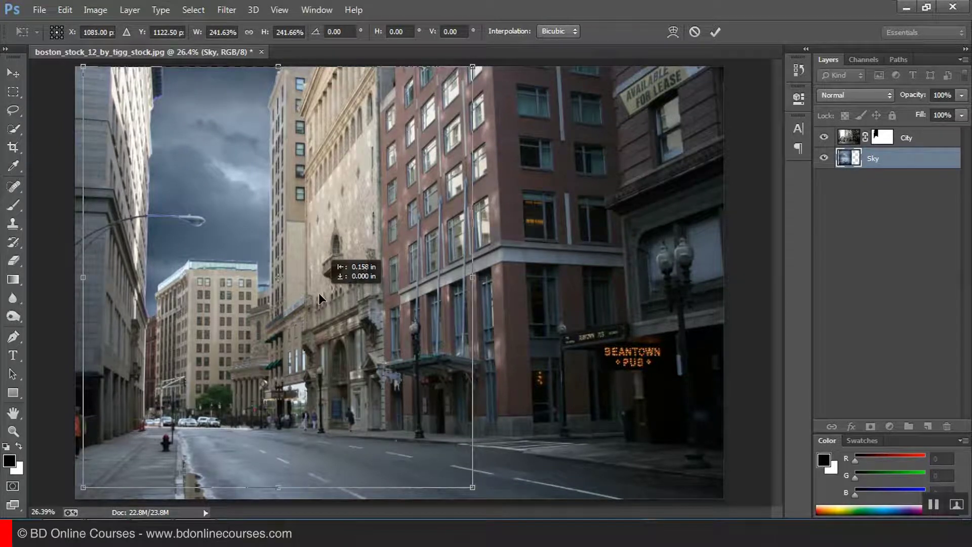
left_click(719, 32)
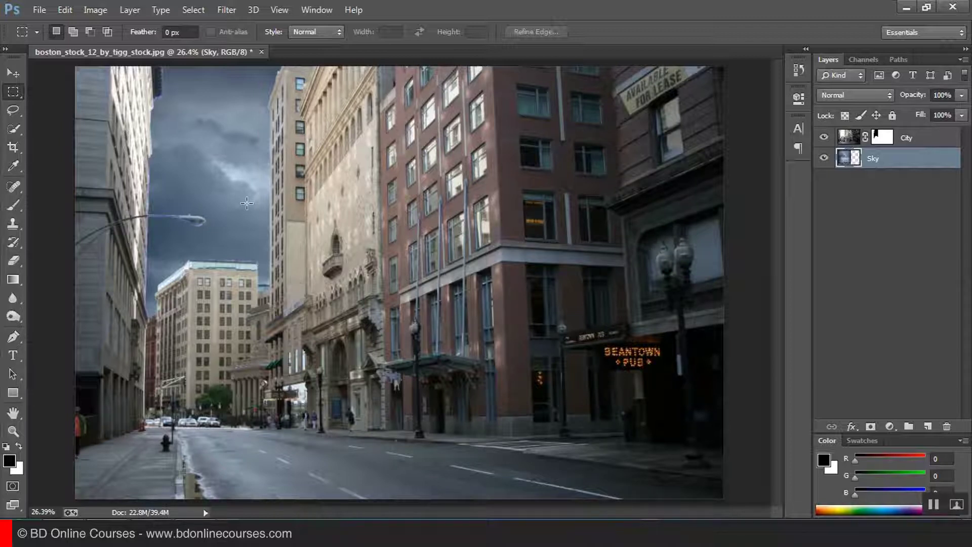
- Add a new layer above City filled with 50% Gray at 100% opacity and set its blend mode to Multiply
left_click(921, 144)
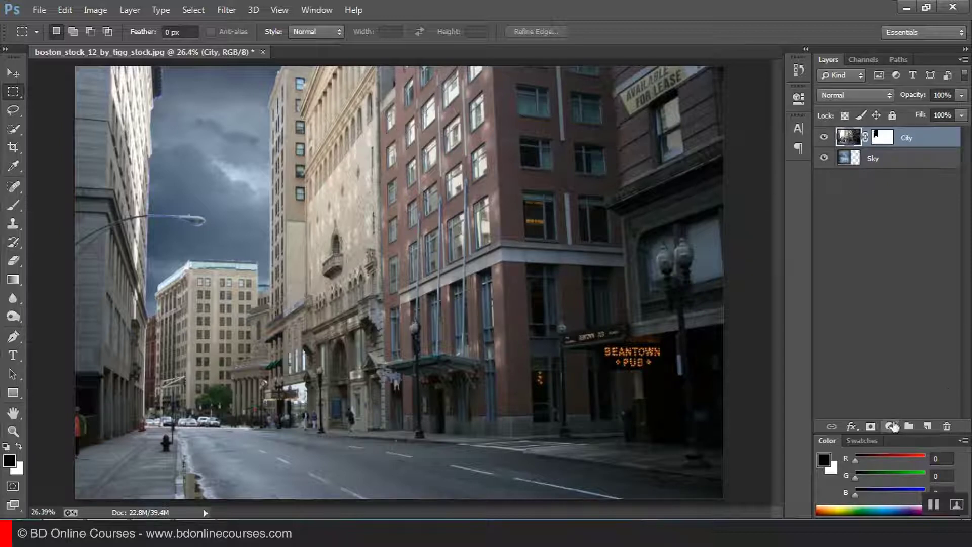
left_click(928, 426)
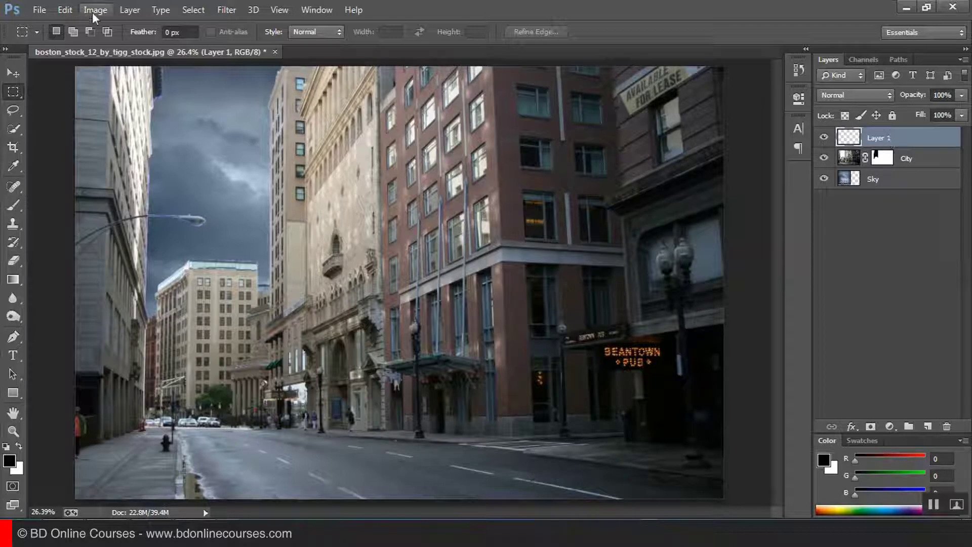
left_click(66, 9)
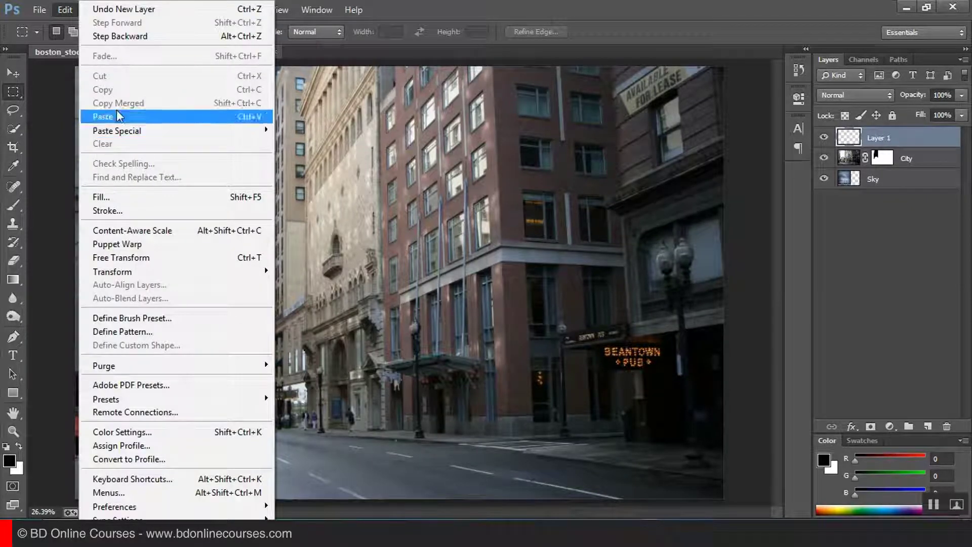
left_click(123, 197)
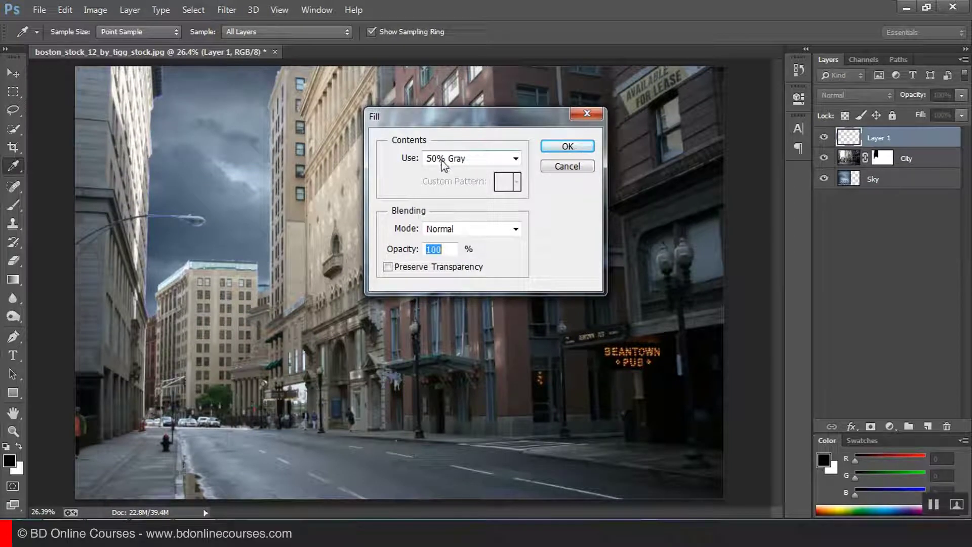
left_click(465, 159)
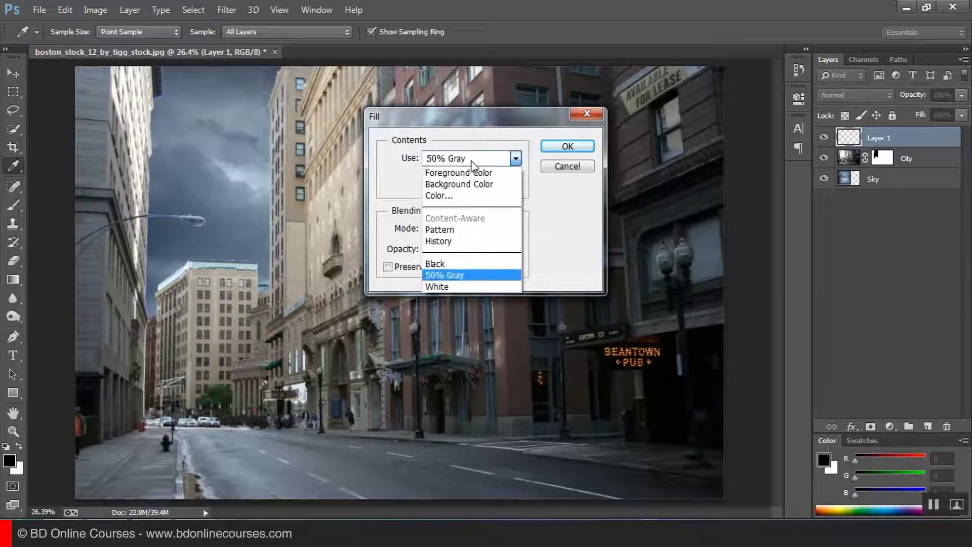
left_click(454, 276)
left_click(566, 146)
key("m")
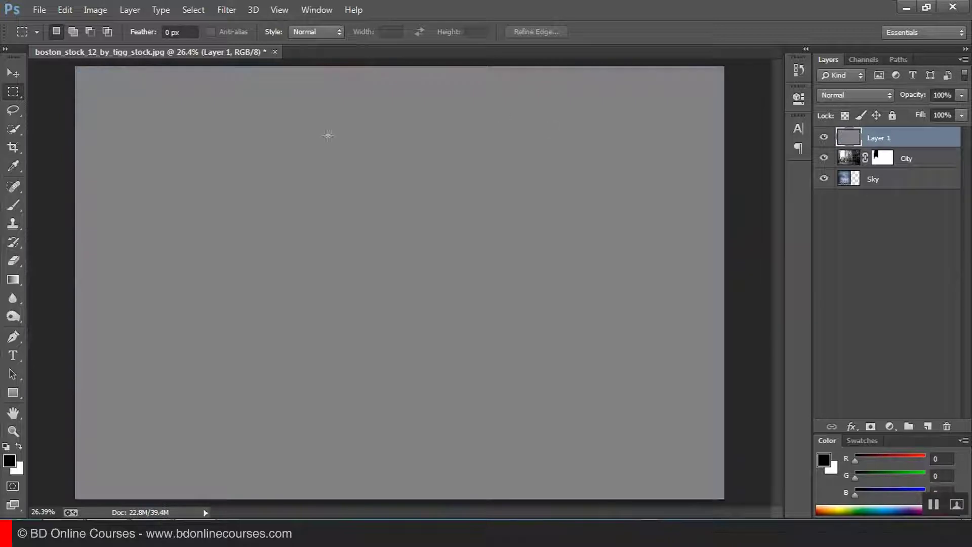
left_click(849, 99)
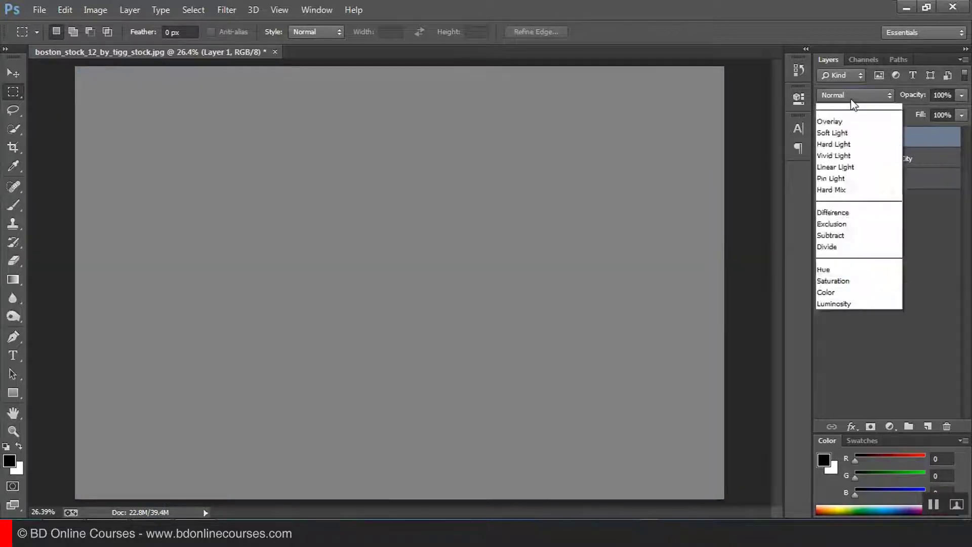
left_click(851, 156)
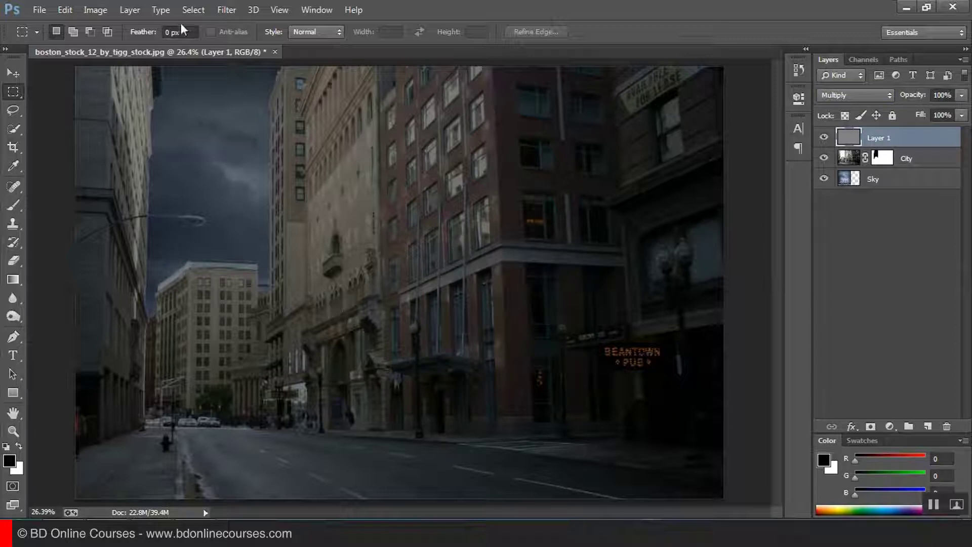
- Open the fire_stock_05_by_frostbo-d4ixmax image from the project's Images folder as a separate document
left_click(36, 10)
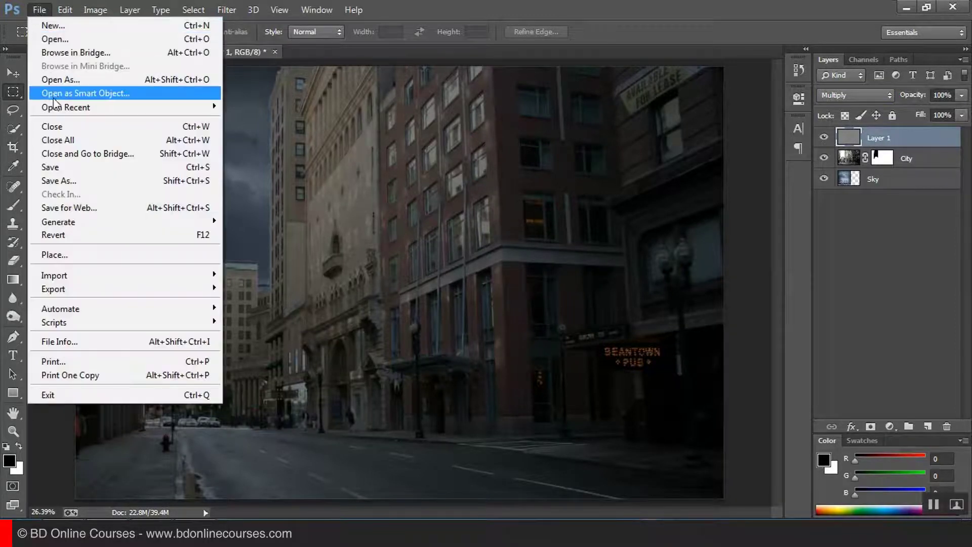
left_click(63, 40)
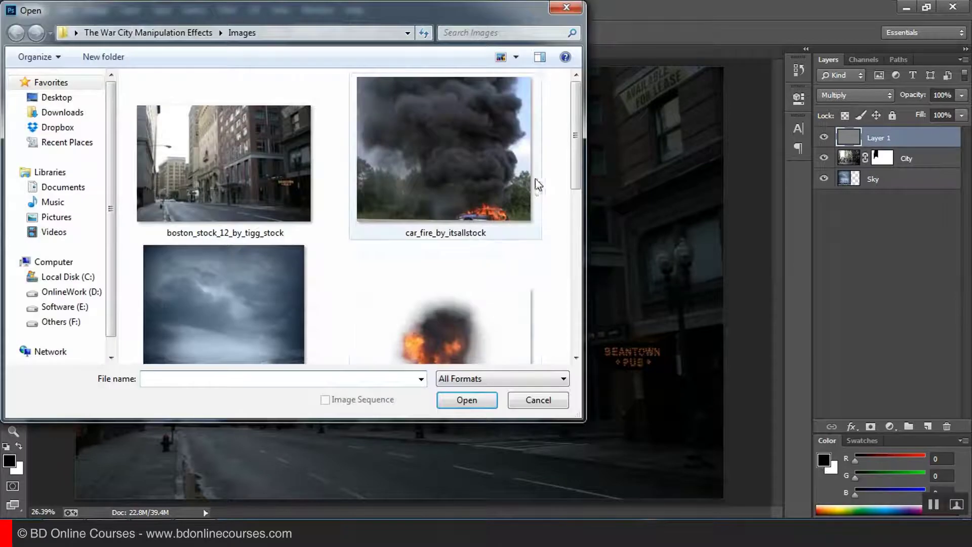
left_click_drag(577, 133, 572, 191)
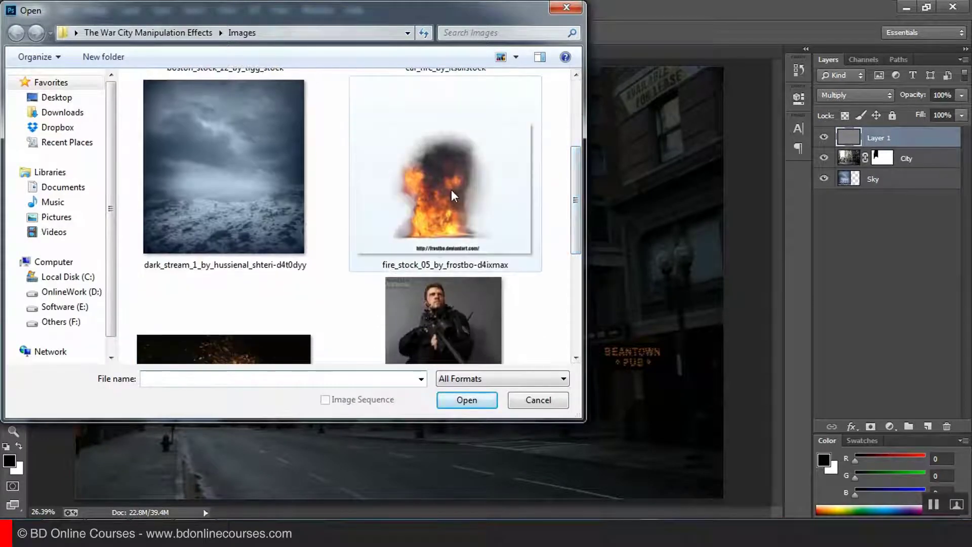
double_click(451, 190)
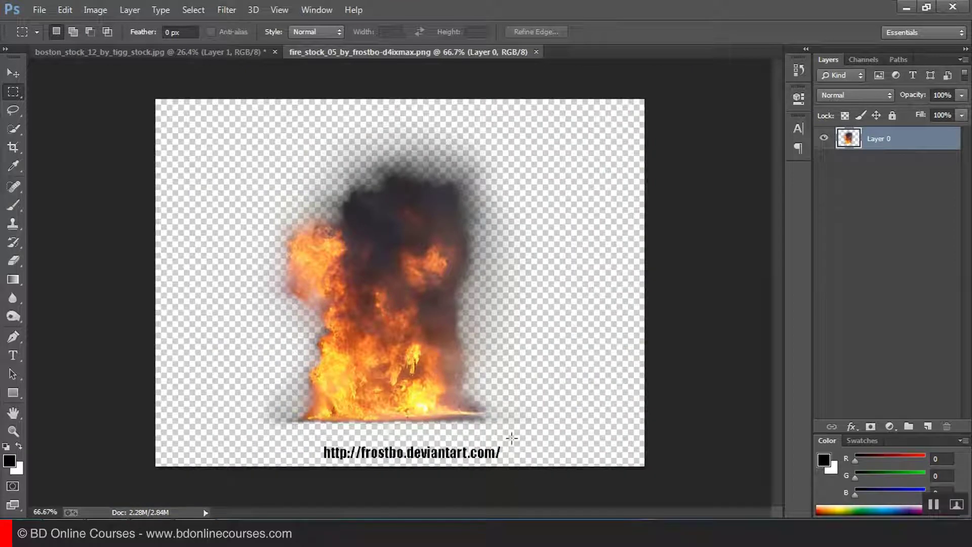
- Delete the web address text below the flames with a rectangular selection and deselect
left_click_drag(511, 438, 299, 477)
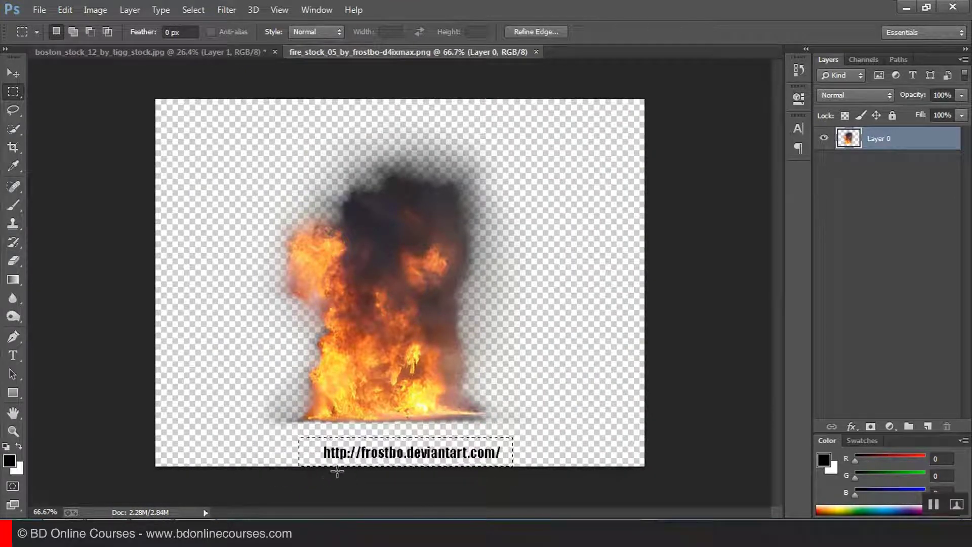
key("Delete")
key("ctrl+d")
- Copy the entire fire image into the Boston street document as a new layer, closing the fire document without saving
left_click_drag(131, 81, 810, 511)
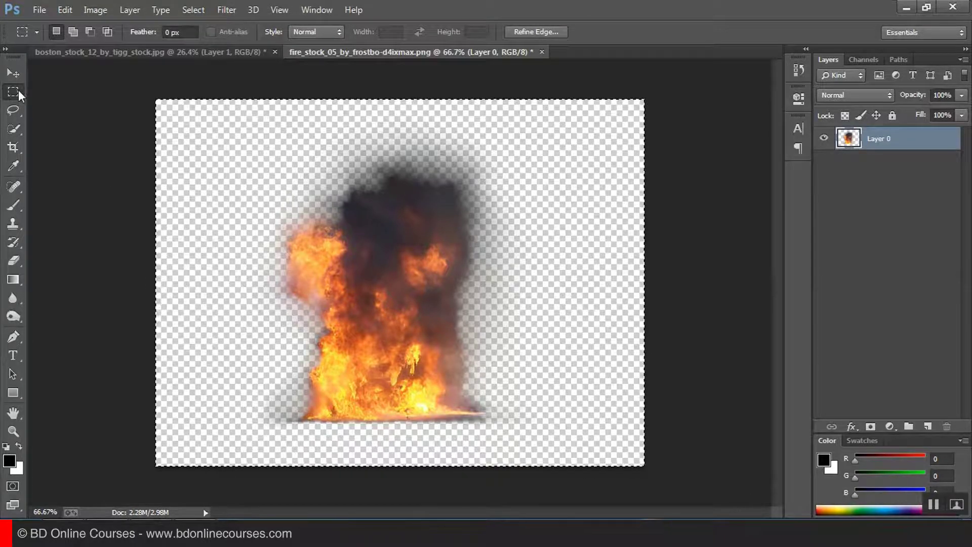
left_click(64, 10)
left_click(121, 75)
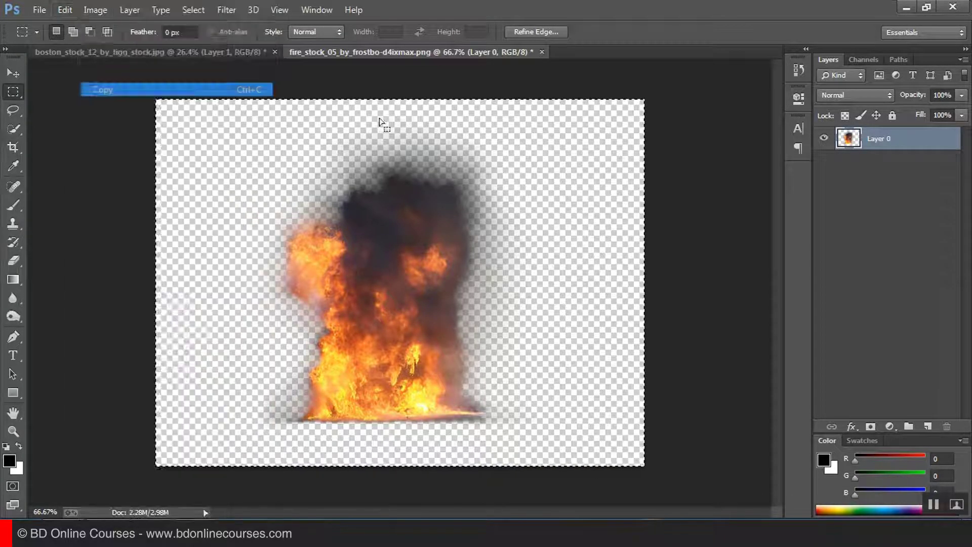
left_click(542, 52)
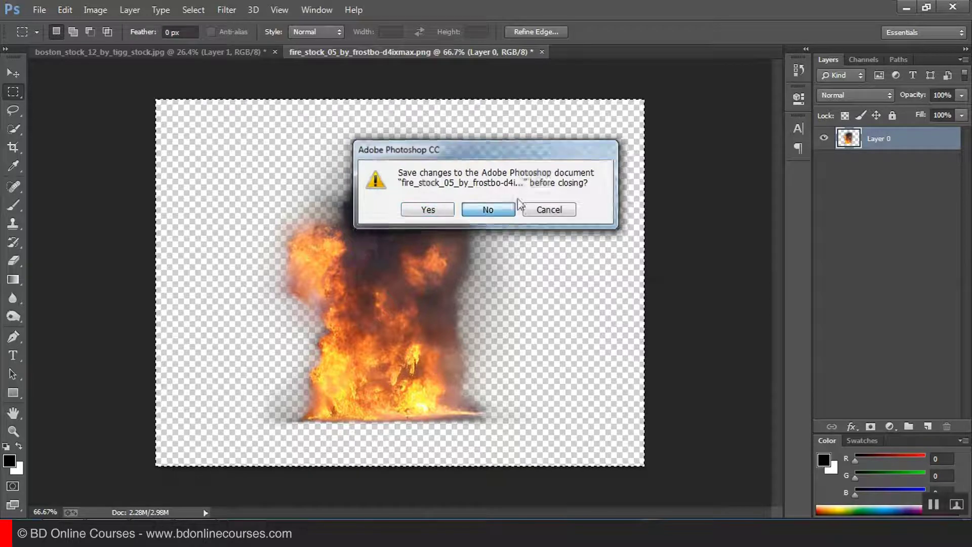
left_click(489, 209)
left_click(60, 10)
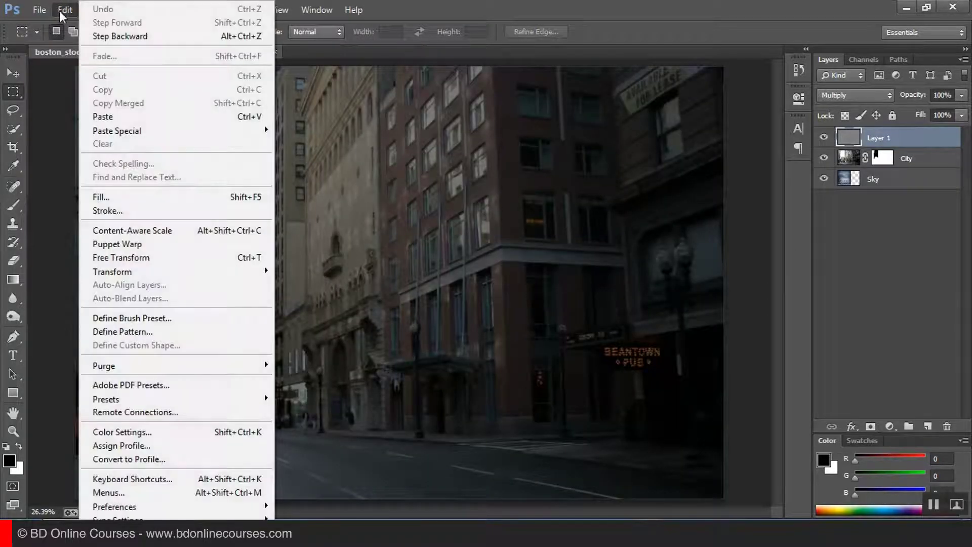
left_click(107, 118)
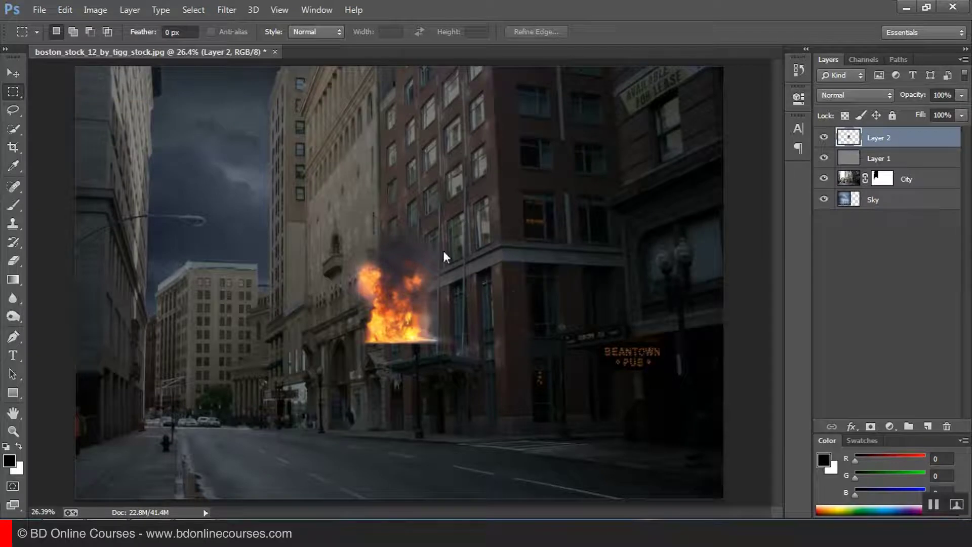
- Free Transform the pasted fire layer to about 239% and place it on the street in the lower-left part of the photo
right_click(442, 251)
left_click(504, 386)
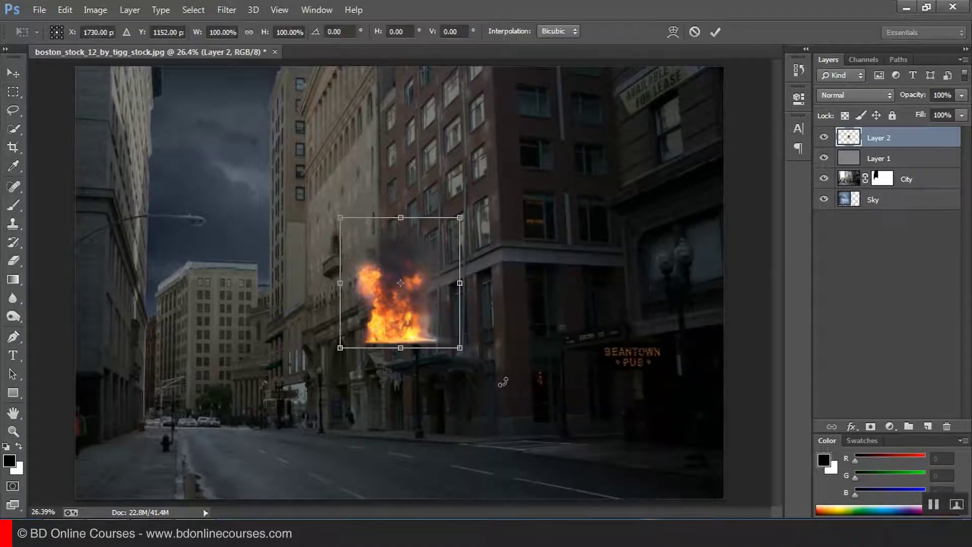
left_click_drag(390, 286, 178, 400)
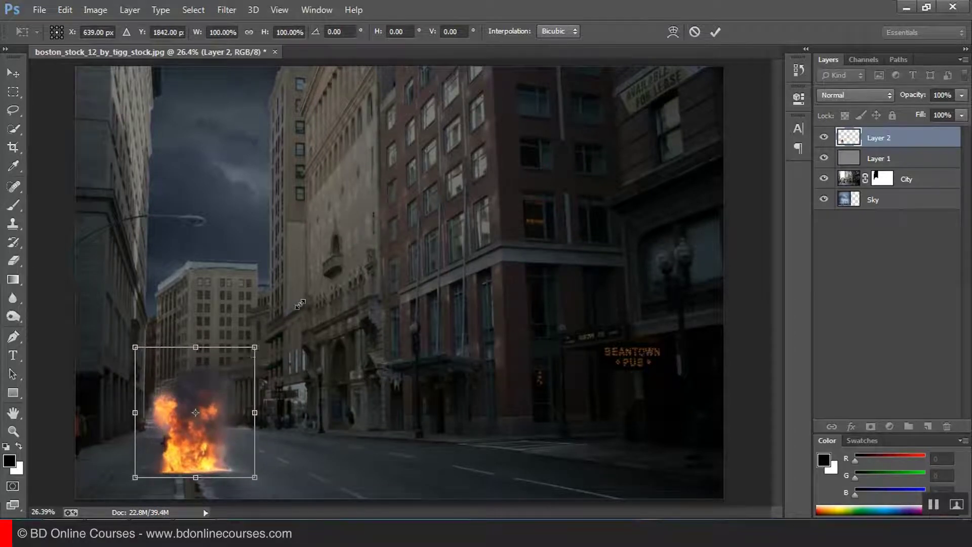
left_click_drag(301, 304, 419, 163)
left_click_drag(247, 428, 232, 432)
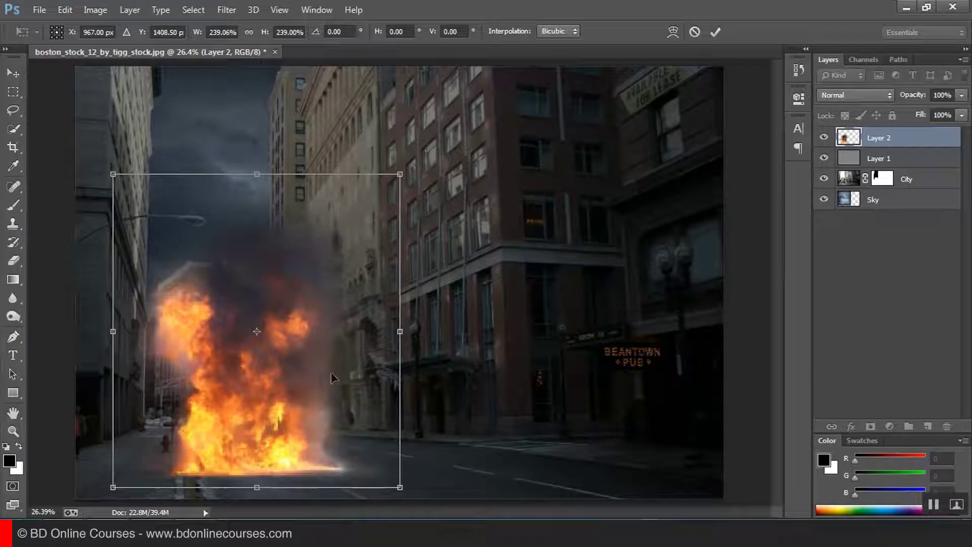
mouse_move(323, 363)
left_mouse_down()
mouse_move(321, 350)
mouse_move(306, 359)
left_mouse_up()
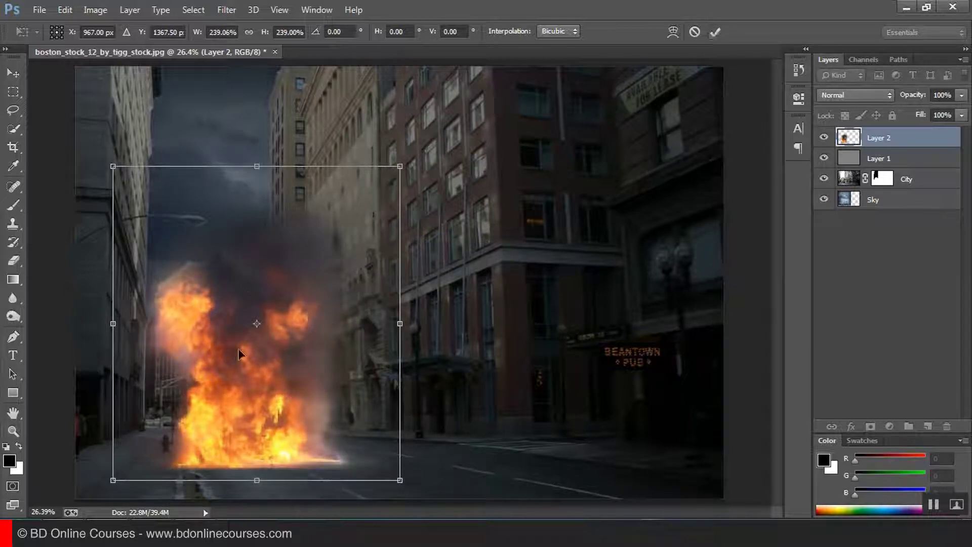
left_click(715, 32)
key("m")
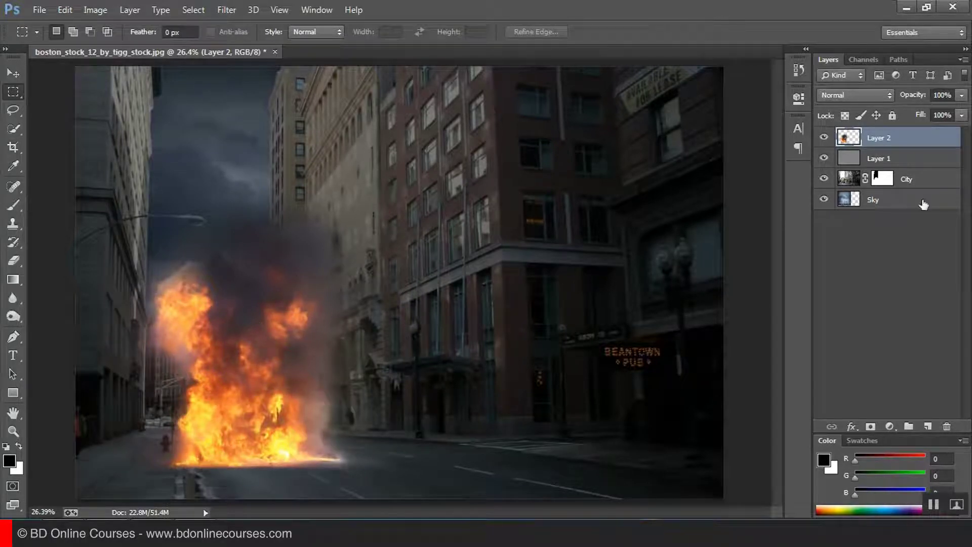
- Duplicate the fire layer, Free Transform the copy to the right along the street and flip it horizontally
left_click_drag(874, 142, 929, 428)
right_click(380, 263)
left_click(441, 148)
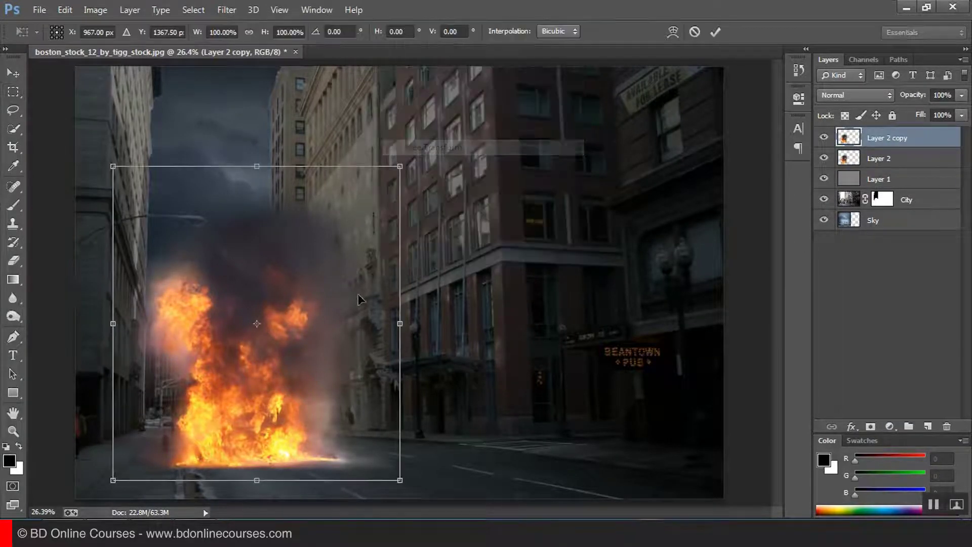
left_click_drag(355, 324, 520, 332)
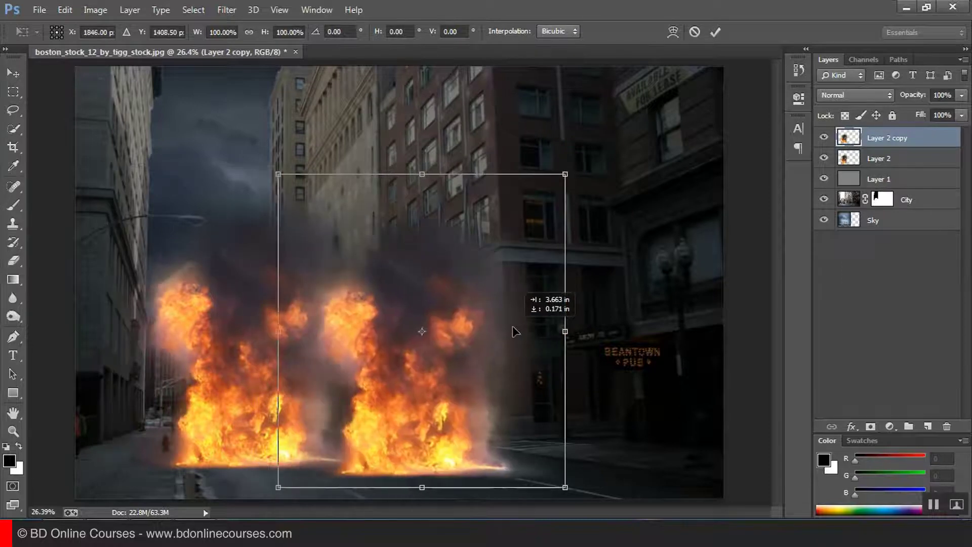
right_click(484, 309)
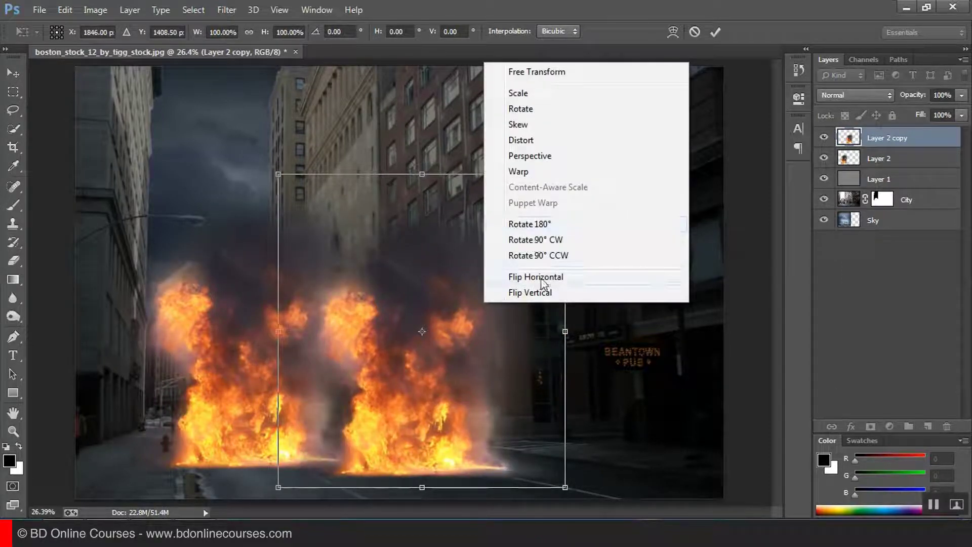
left_click(543, 277)
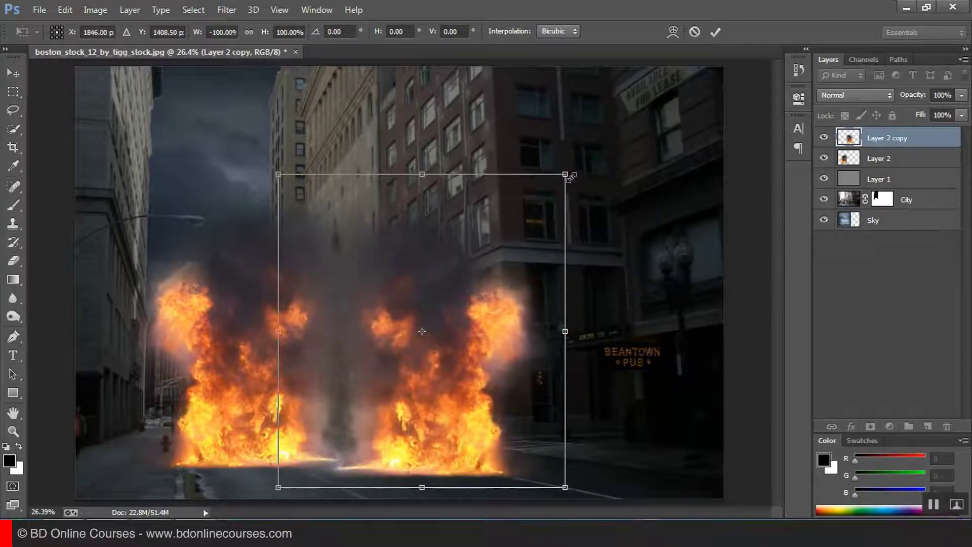
- Scale the flipped fire copy down to about 22% and place it on the road just right of the large fire
left_click_drag(564, 176, 434, 317)
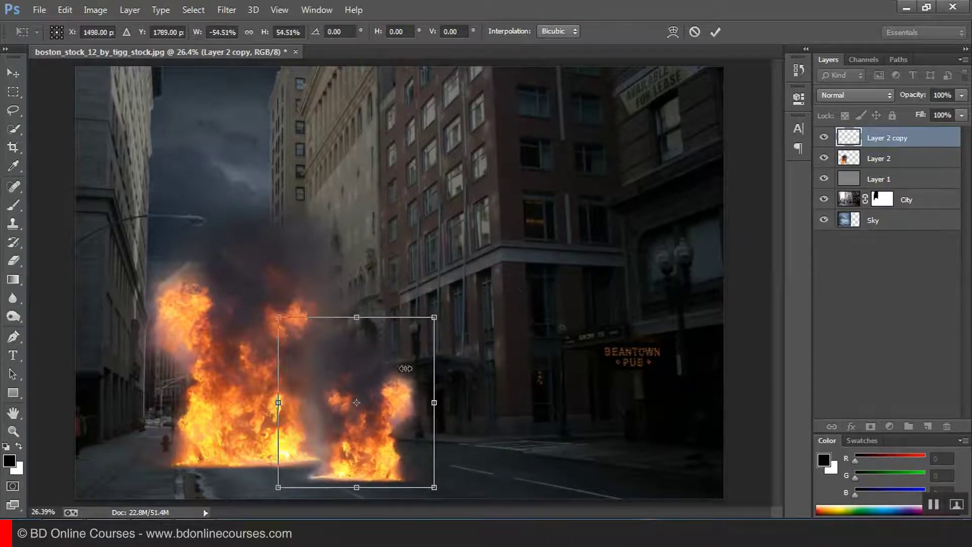
left_click_drag(361, 444, 376, 405)
left_click_drag(449, 279, 386, 346)
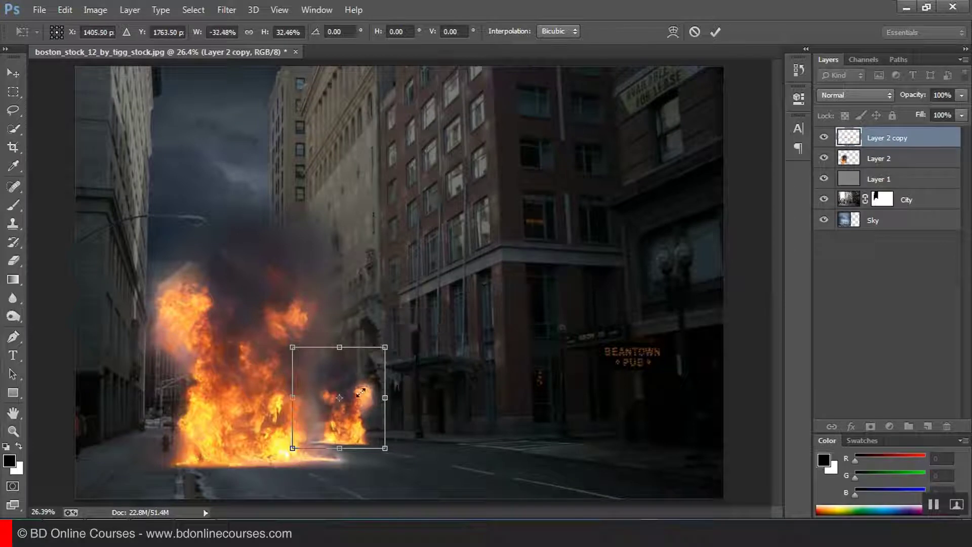
left_click_drag(356, 403, 370, 393)
left_click_drag(400, 336, 377, 372)
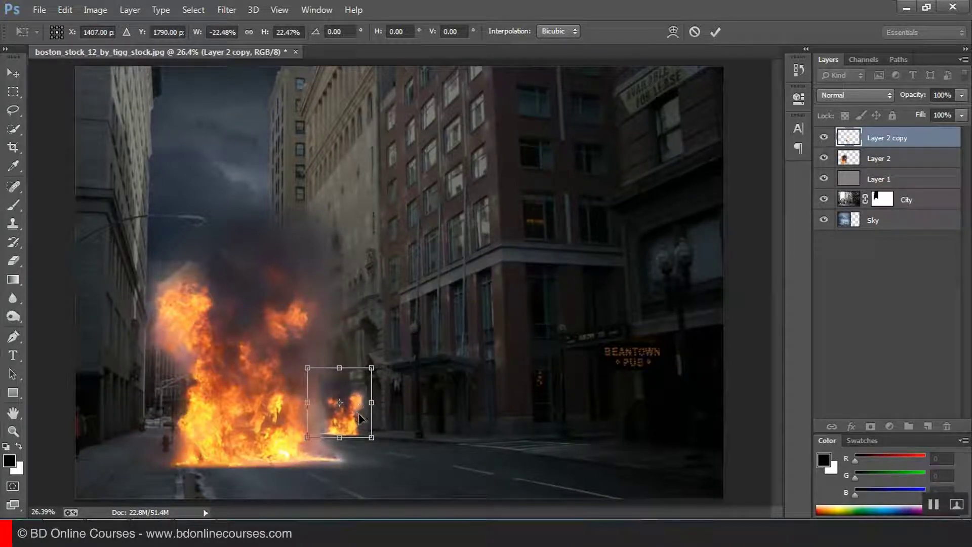
left_click_drag(346, 400, 349, 404)
left_click(715, 32)
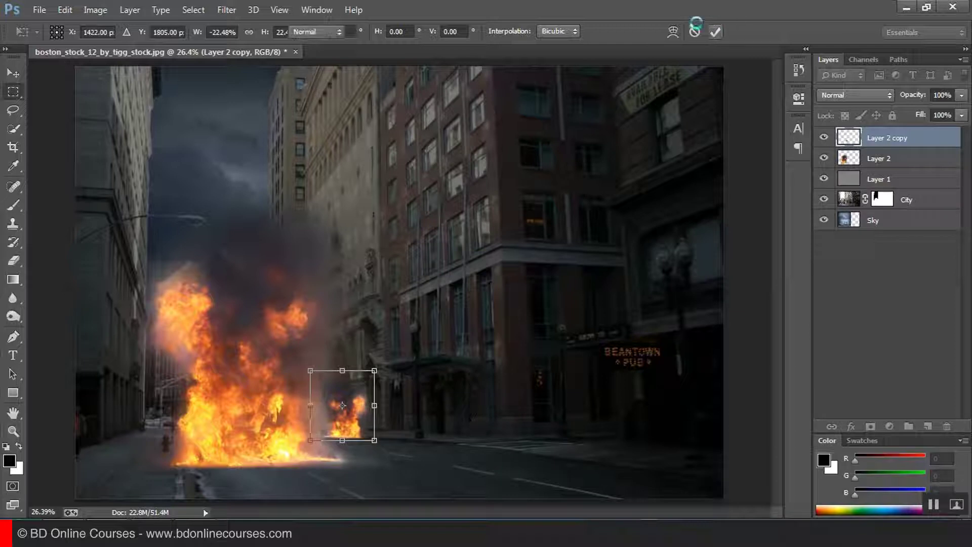
- Move the small fire copy's layer below the large fire layer, and make Layer 2 active
key("m")
left_click_drag(884, 148, 881, 169)
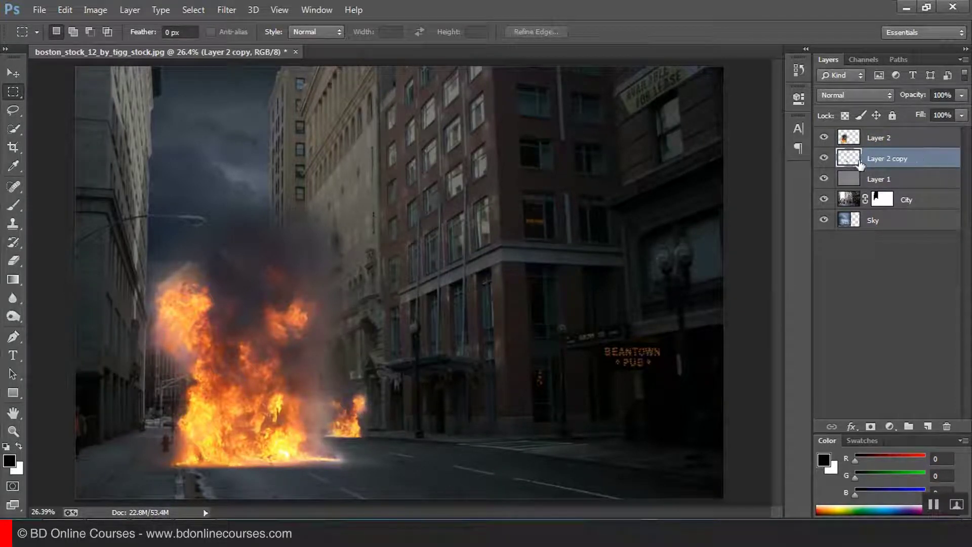
left_click(878, 137)
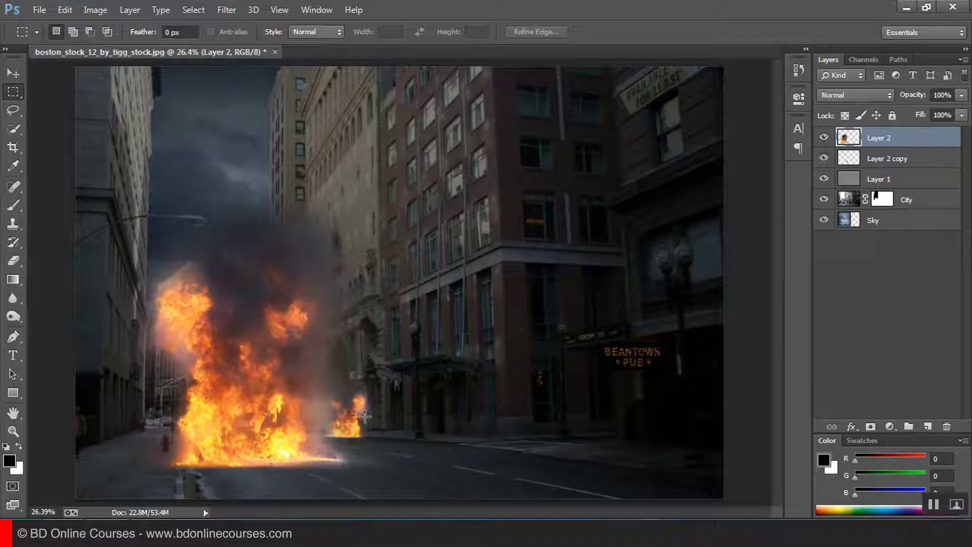
left_click(894, 161)
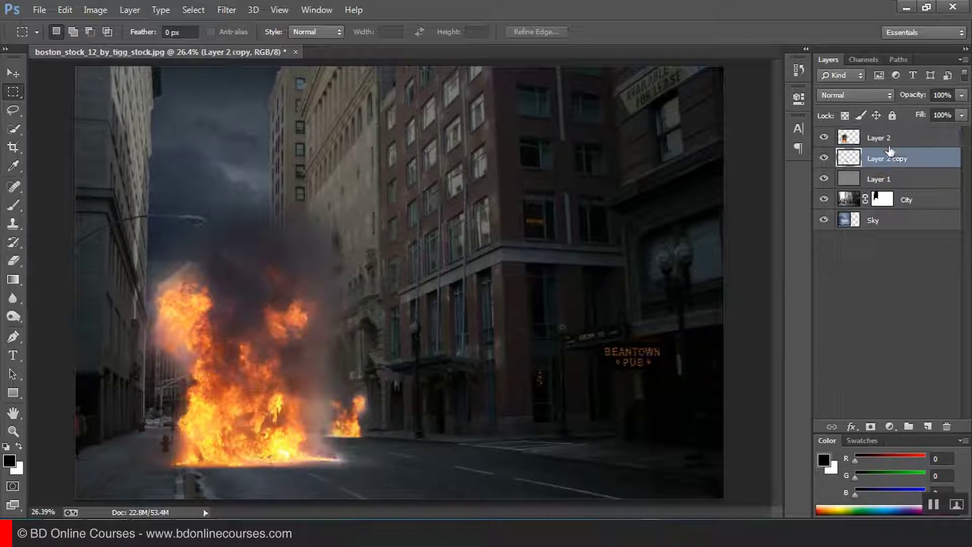
left_click(886, 139)
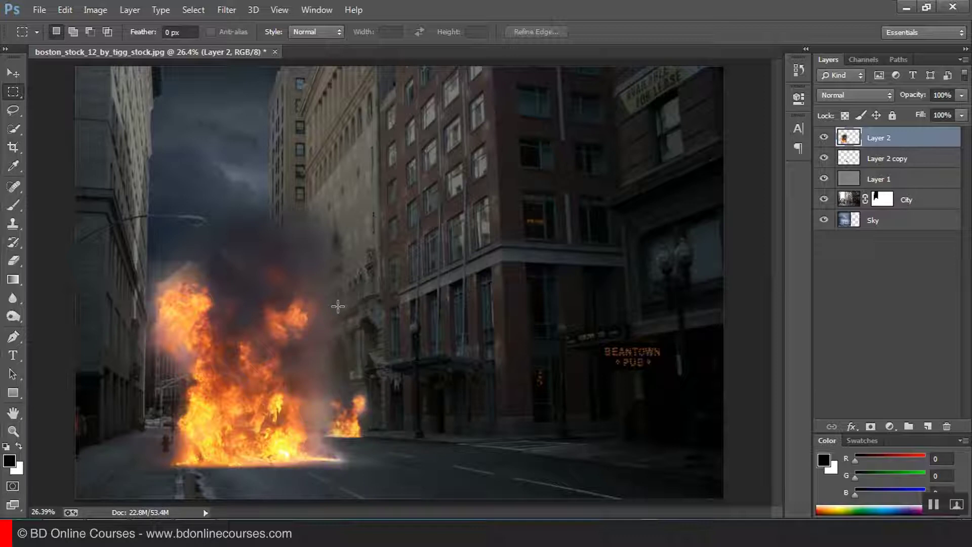
- Open the car_fire_by_itsallstock image from the project's Images folder as a separate document
left_click(47, 7)
left_click(51, 36)
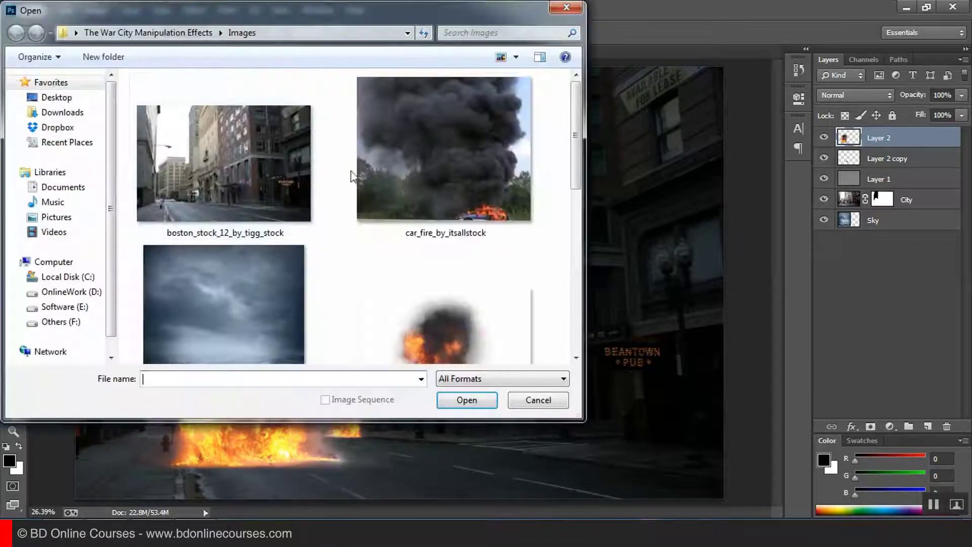
double_click(443, 158)
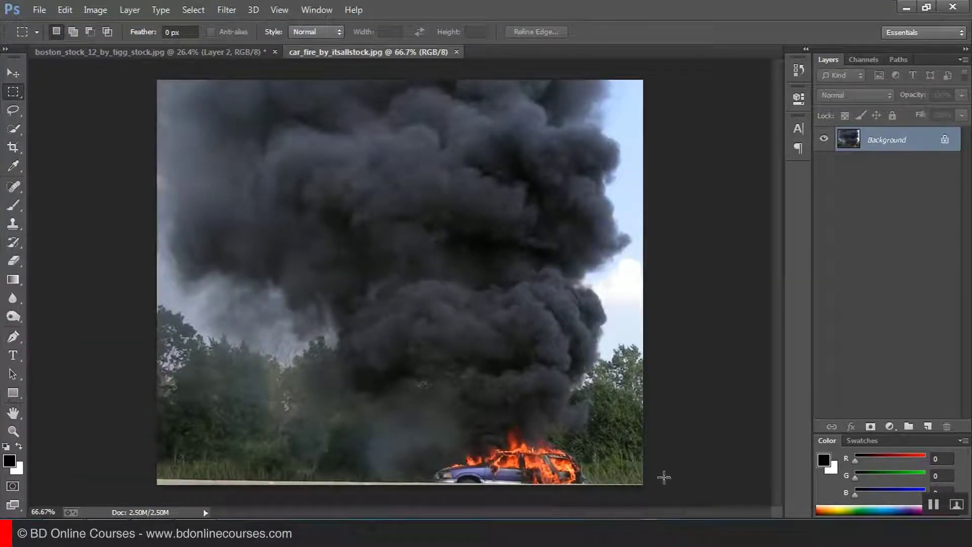
- Copy the entire burning car image into the Boston street document as a new layer, closing the car fire document
left_click_drag(651, 483, 7, 28)
left_click(65, 10)
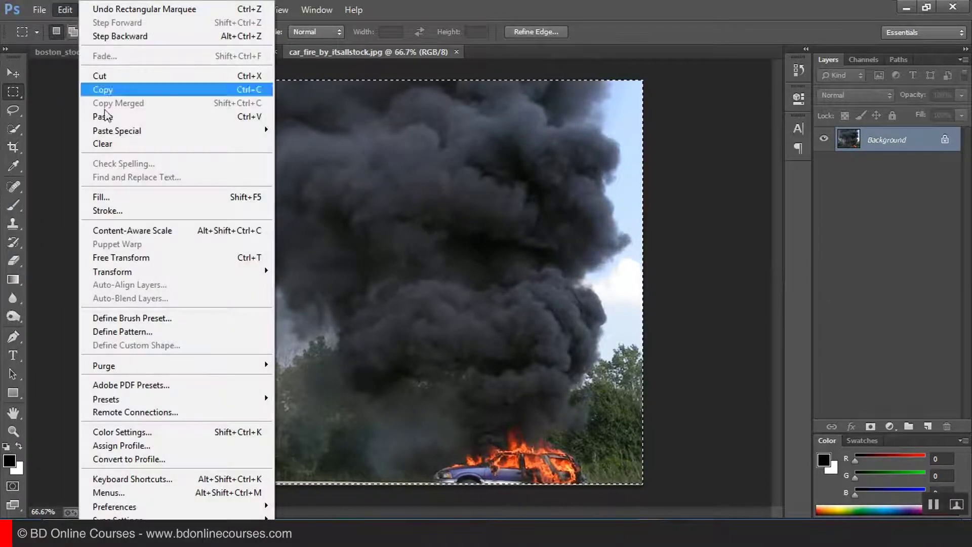
left_click(103, 89)
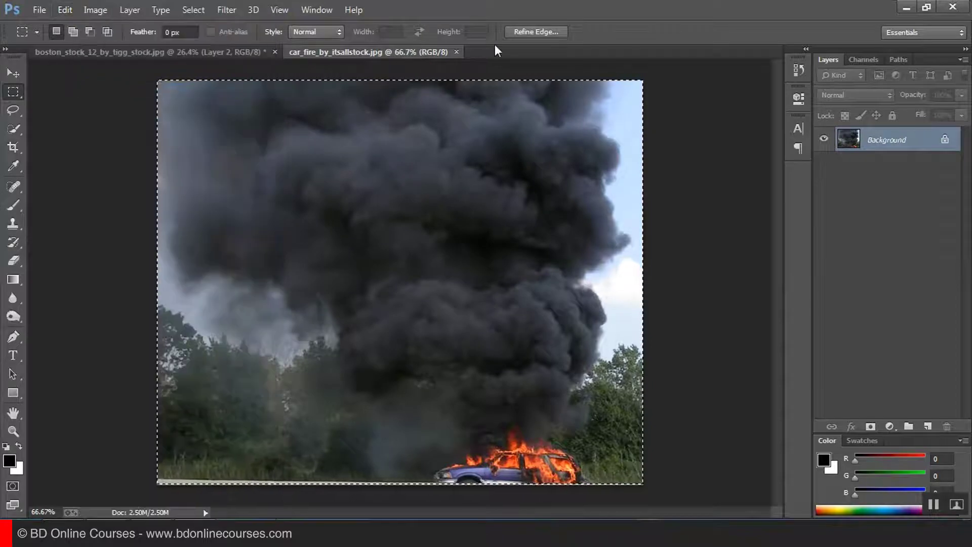
left_click(457, 52)
left_click(65, 10)
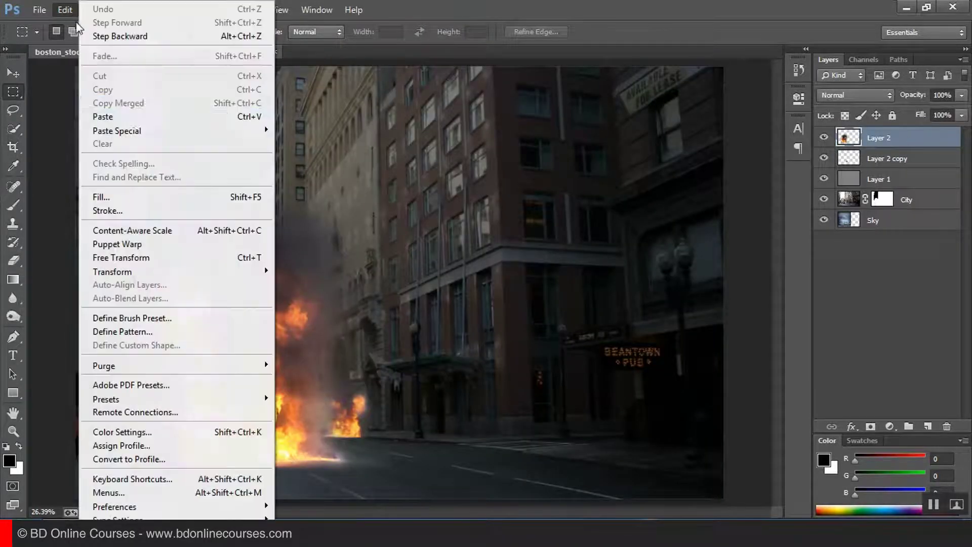
left_click(134, 116)
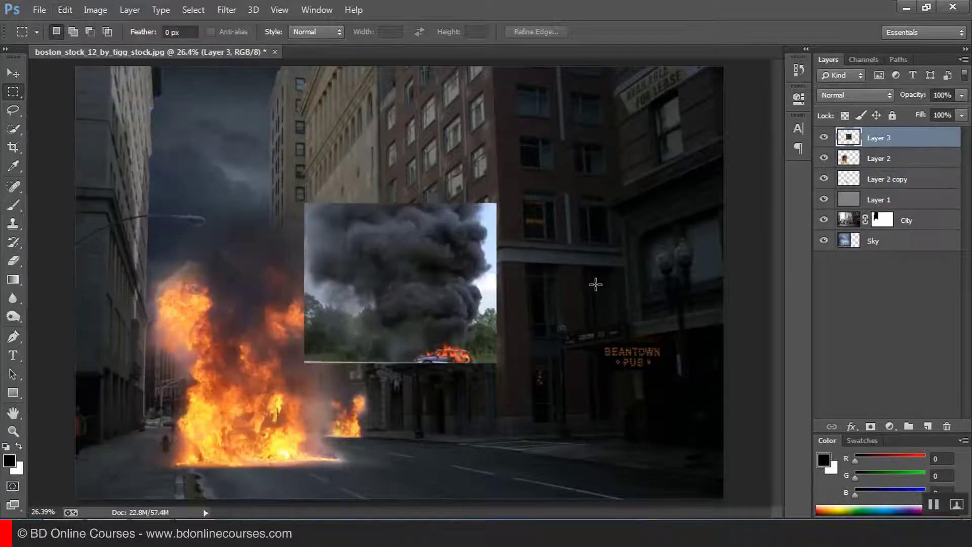
- Add a layer mask to the pasted burning car layer
right_click(484, 239)
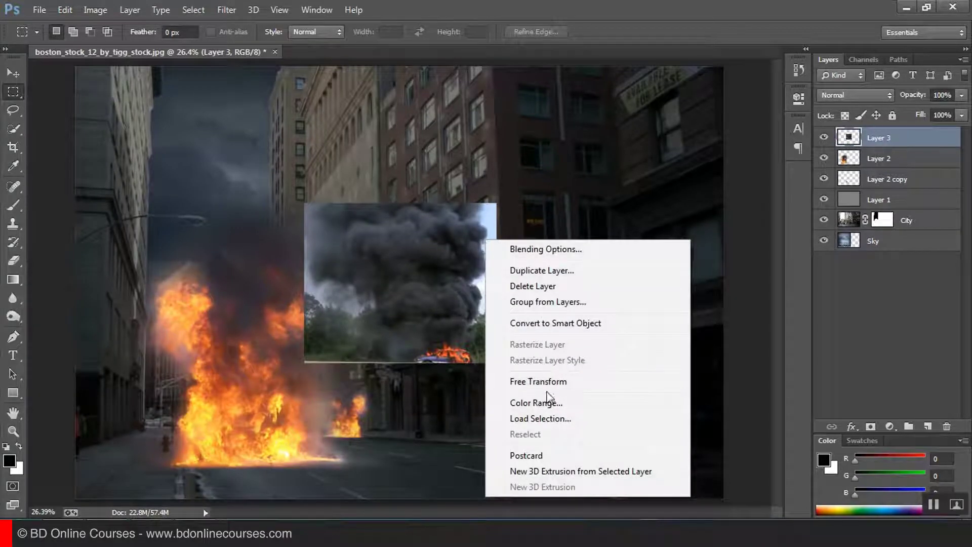
left_click(494, 197)
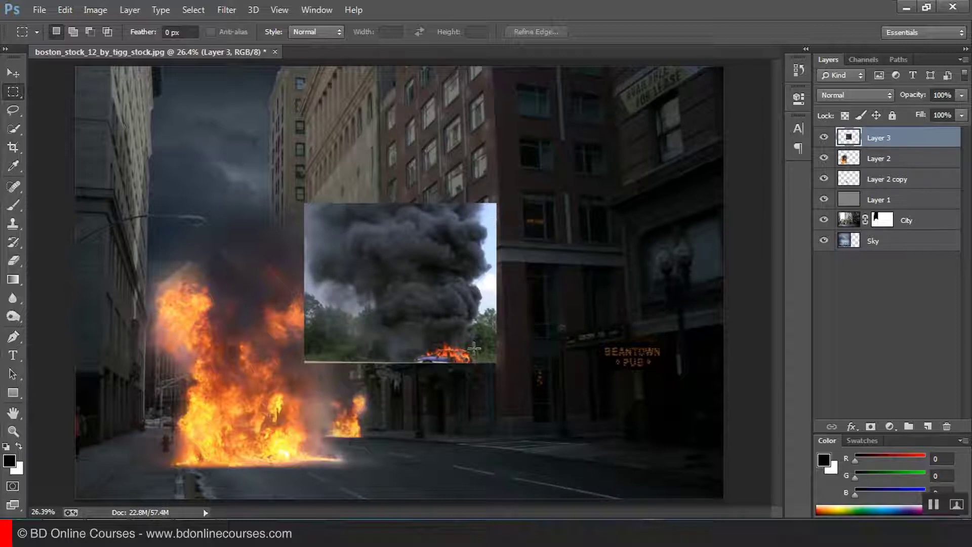
scroll(486, 343, "up", 3)
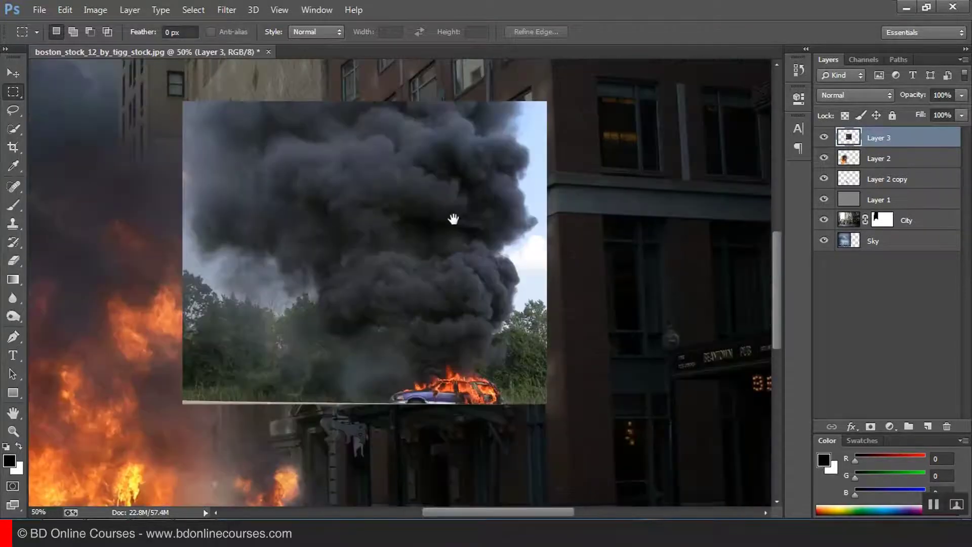
left_click_drag(451, 218, 450, 250)
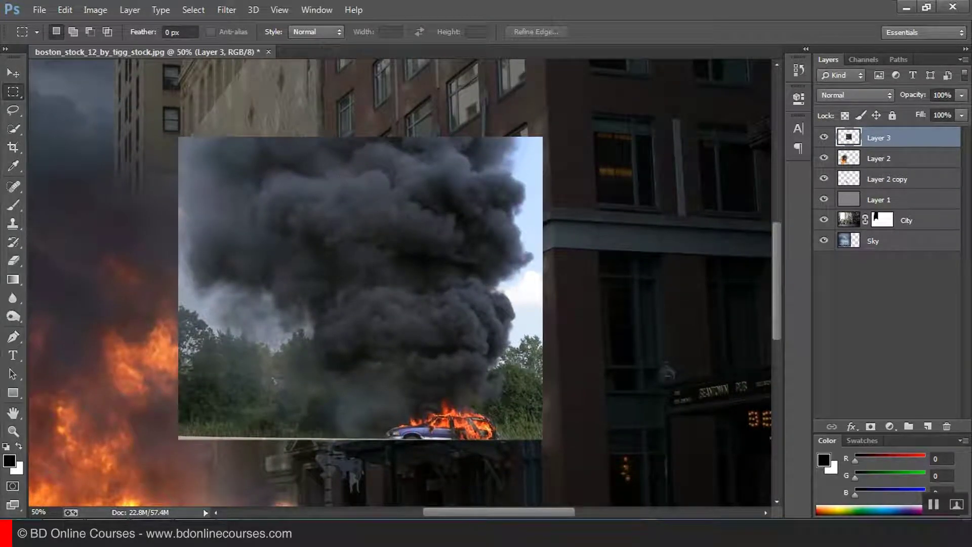
left_click(870, 428)
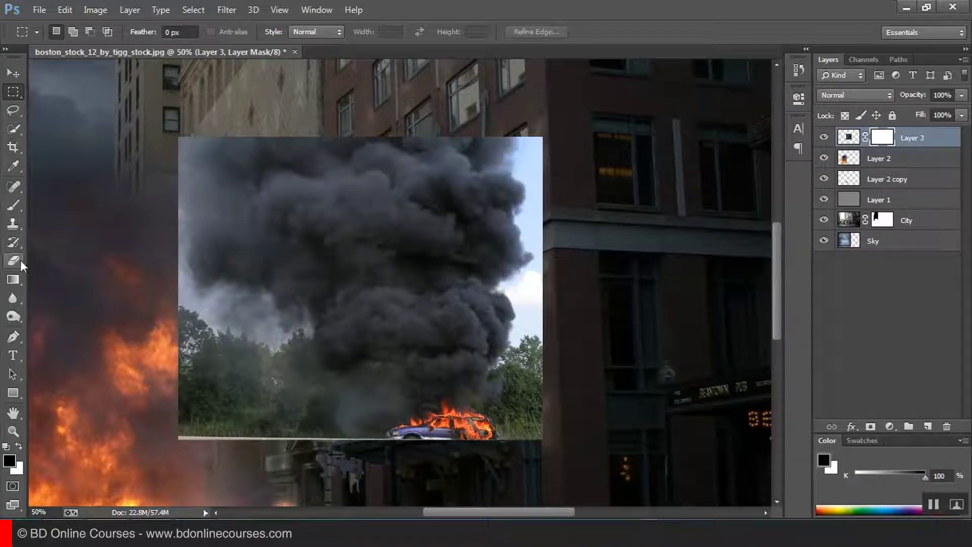
- Mask out the sky, trees and outer edges around the smoke and burning car with a soft 296 px black brush
left_click(12, 205)
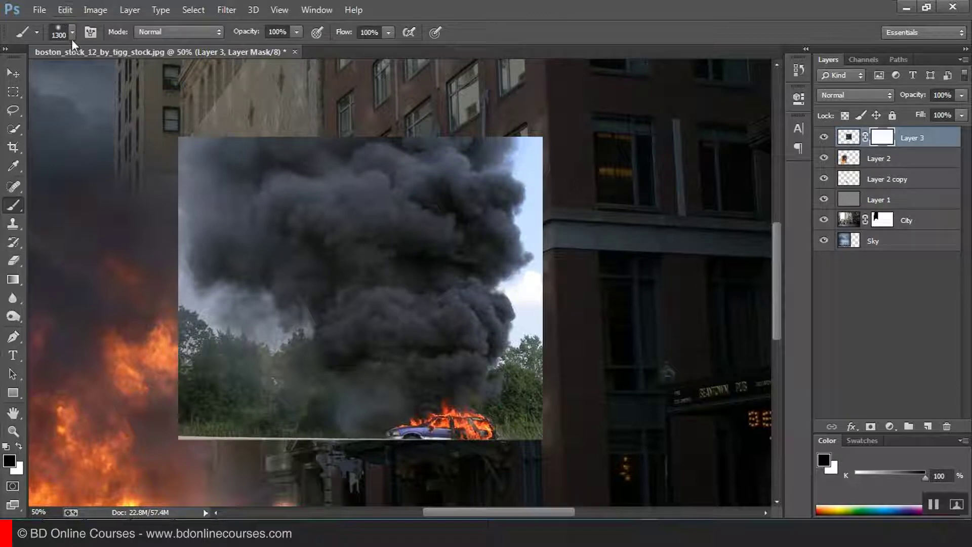
left_click(72, 32)
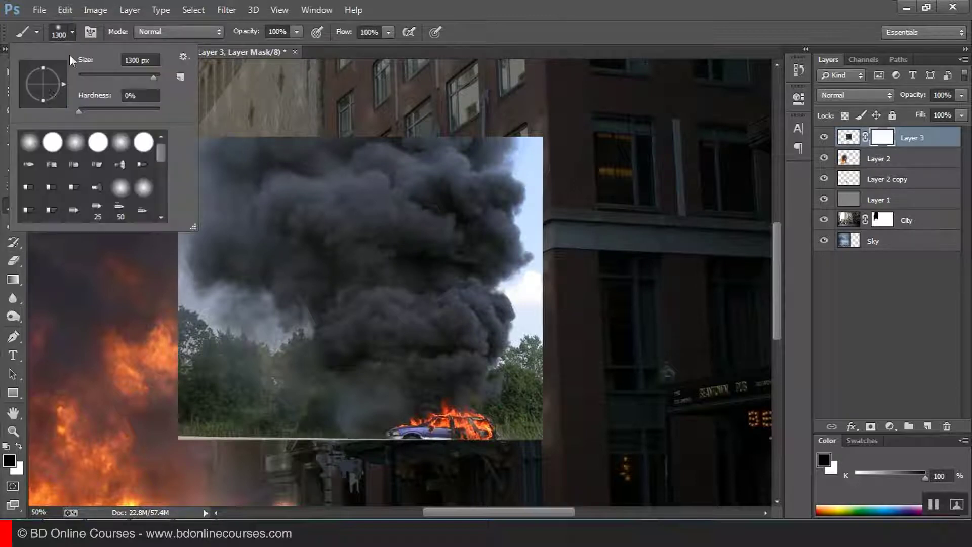
double_click(28, 145)
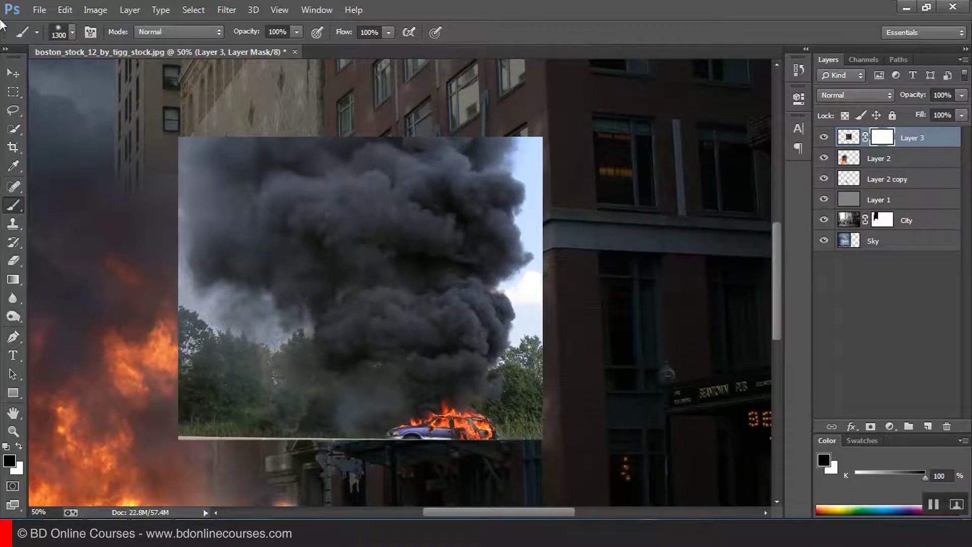
left_click(71, 32)
mouse_move(130, 74)
left_mouse_down()
mouse_move(99, 74)
mouse_move(144, 74)
left_mouse_up()
key("Return")
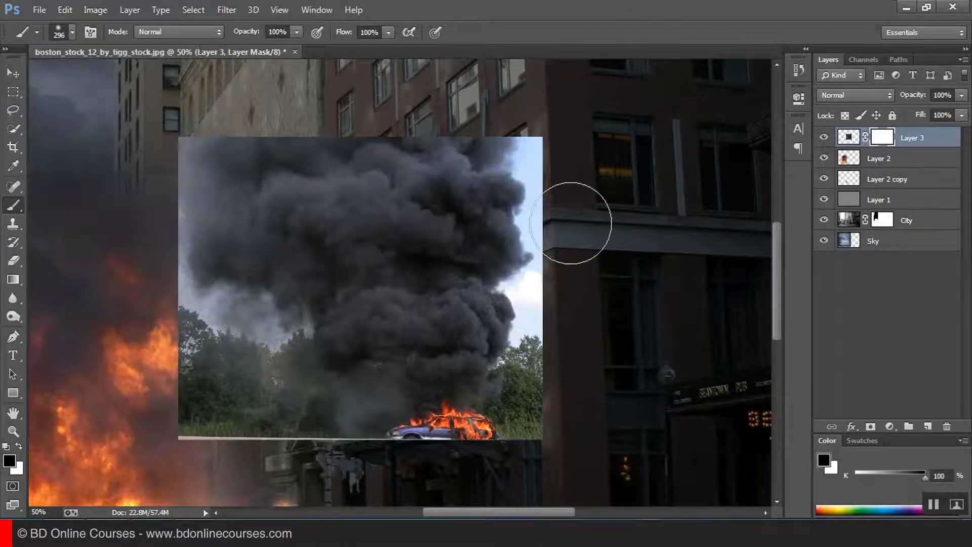
mouse_move(555, 141)
left_mouse_down()
mouse_move(557, 235)
mouse_move(551, 169)
mouse_move(559, 222)
mouse_move(523, 144)
mouse_move(533, 142)
mouse_move(504, 131)
mouse_move(531, 139)
mouse_move(504, 117)
mouse_move(460, 107)
mouse_move(479, 106)
mouse_move(328, 99)
mouse_move(390, 101)
mouse_move(185, 132)
mouse_move(166, 310)
mouse_move(214, 335)
mouse_move(222, 313)
mouse_move(226, 383)
mouse_move(238, 356)
mouse_move(237, 394)
mouse_move(229, 343)
mouse_move(179, 398)
mouse_move(185, 413)
mouse_move(212, 425)
mouse_move(247, 403)
mouse_move(202, 416)
mouse_move(212, 436)
mouse_move(198, 446)
mouse_move(177, 441)
mouse_move(295, 442)
mouse_move(268, 359)
mouse_move(278, 367)
mouse_move(259, 374)
mouse_move(271, 360)
mouse_move(338, 461)
mouse_move(476, 472)
mouse_move(361, 483)
mouse_move(290, 477)
mouse_move(268, 390)
mouse_move(273, 365)
mouse_move(260, 346)
mouse_move(243, 354)
mouse_move(272, 337)
mouse_move(247, 351)
mouse_move(228, 329)
mouse_move(200, 330)
mouse_move(211, 408)
left_mouse_up()
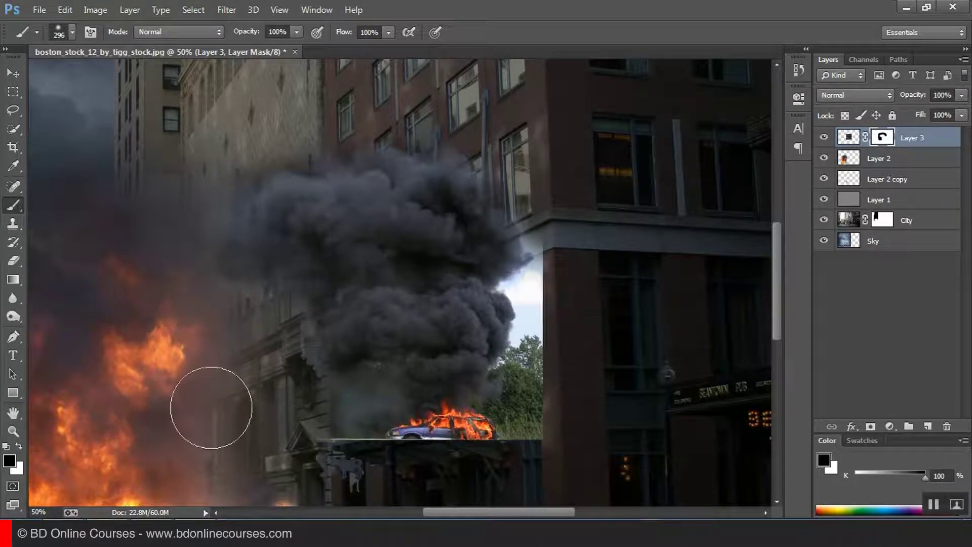
mouse_move(563, 217)
left_mouse_down()
mouse_move(571, 301)
mouse_move(568, 289)
mouse_move(558, 315)
mouse_move(537, 289)
left_mouse_up()
mouse_move(542, 304)
left_mouse_down()
mouse_move(590, 315)
mouse_move(556, 357)
mouse_move(534, 413)
mouse_move(539, 375)
mouse_move(548, 368)
mouse_move(546, 393)
mouse_move(538, 383)
mouse_move(534, 391)
mouse_move(547, 456)
left_mouse_up()
- Reduce the brush size to 68 px and paint away the bright remnants along the right edge of the smoke on the mask
right_click(604, 226)
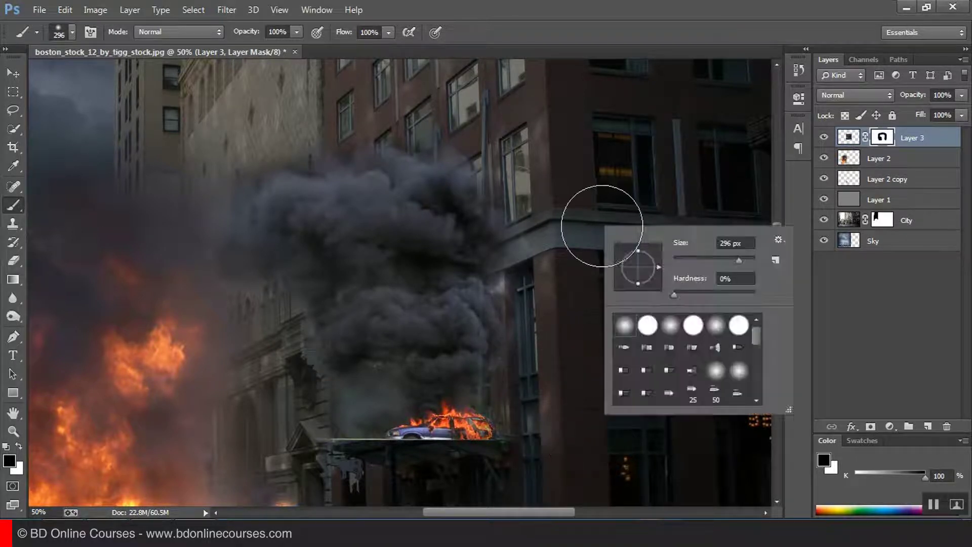
left_click(706, 258)
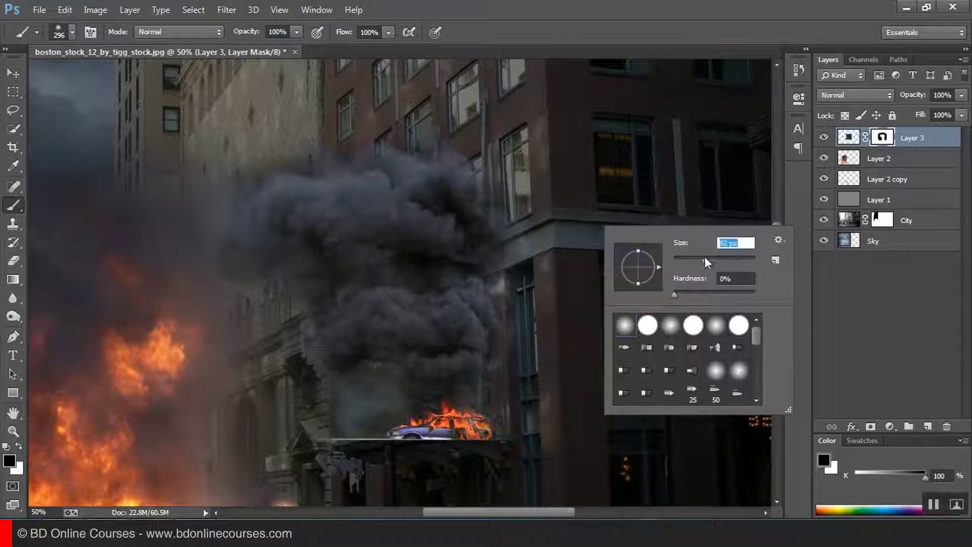
left_click(581, 16)
scroll(470, 327, "up", 2)
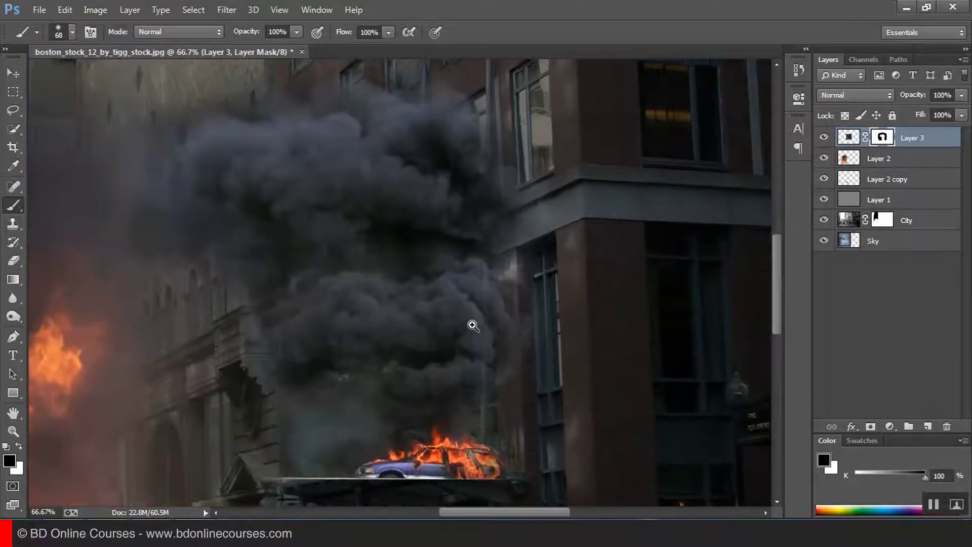
mouse_move(545, 241)
left_mouse_down()
mouse_move(516, 243)
mouse_move(619, 221)
mouse_move(523, 243)
mouse_move(592, 214)
left_mouse_up()
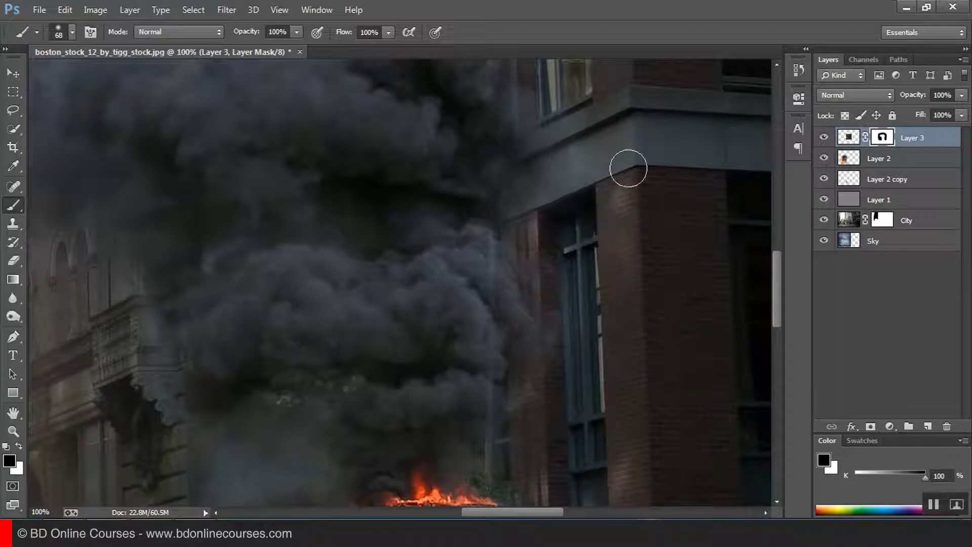
mouse_move(603, 401)
left_mouse_down()
mouse_move(586, 193)
mouse_move(588, 244)
left_mouse_up()
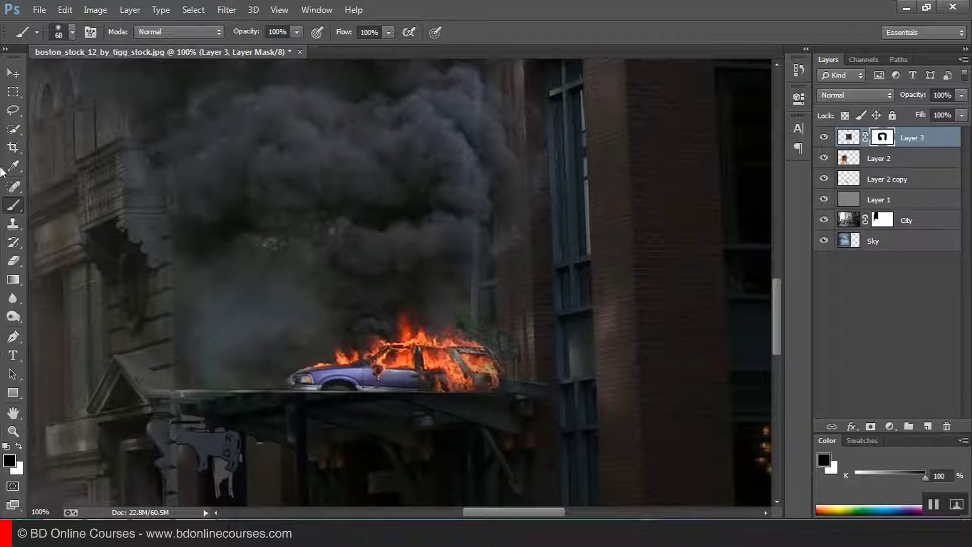
- Mask out a rectangular strip directly beneath the burning car by filling it with black on the Layer 3 mask, then deselect
left_click(13, 91)
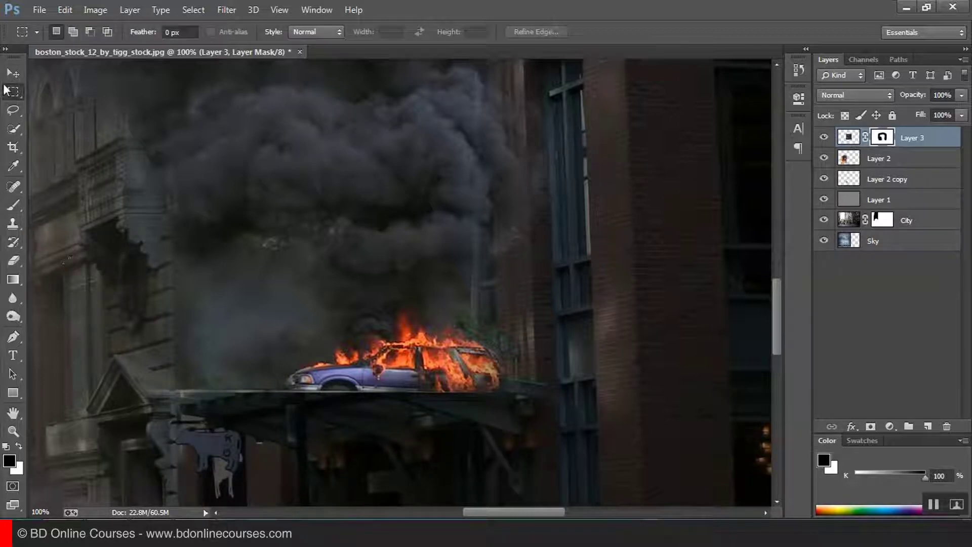
left_click_drag(140, 426, 643, 391)
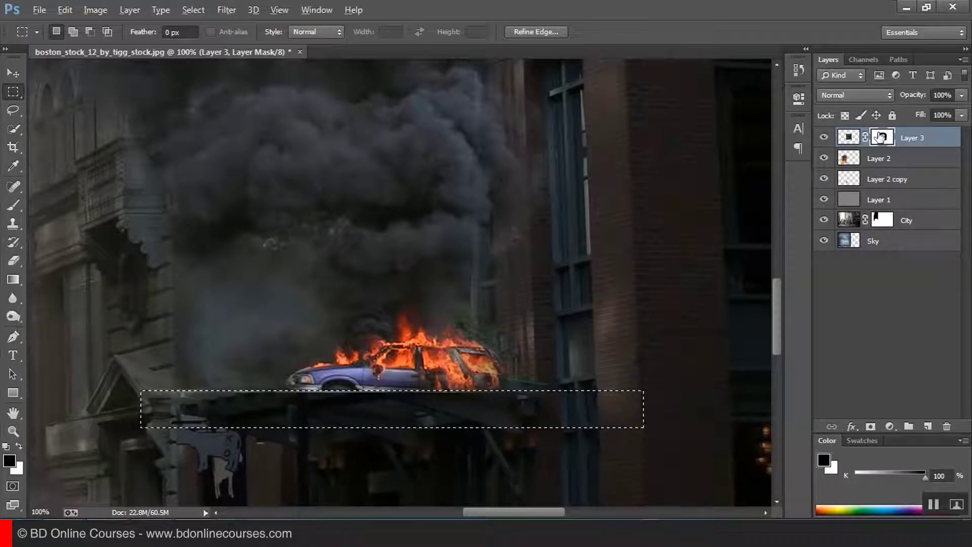
key("alt")
key("alt+BackSpace")
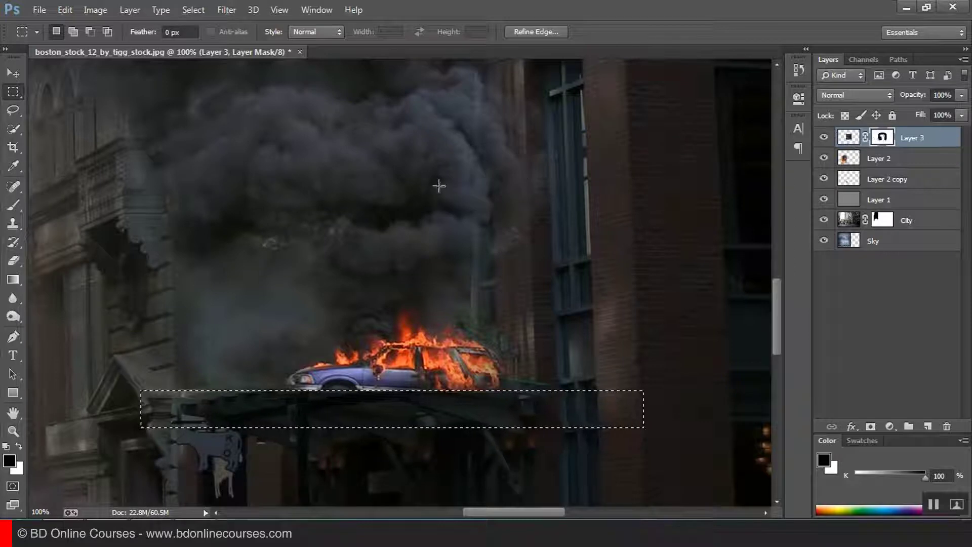
key("ctrl+d")
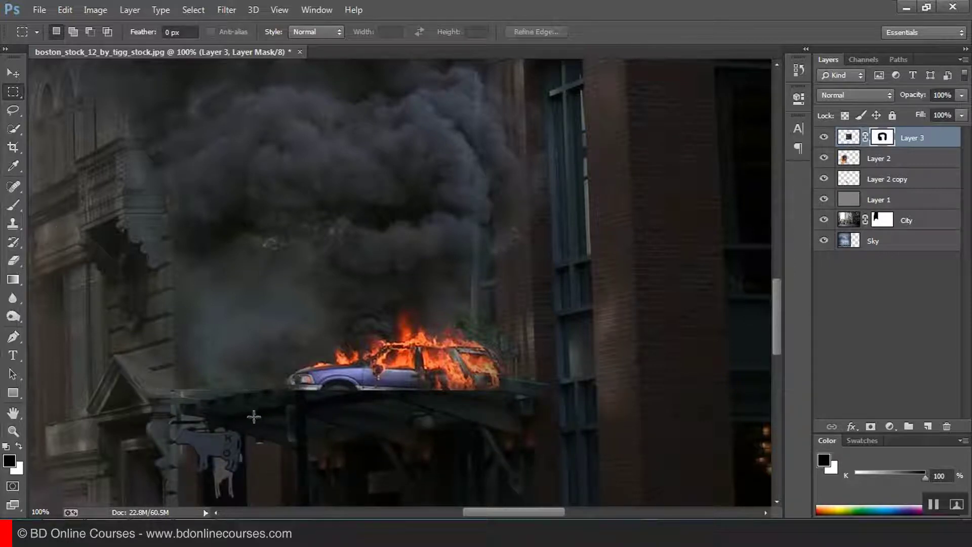
- Compare Layer 3 hidden and shown, and paint black on its mask along the lower smoke edge in front of the car with the 68 px brush
left_click(826, 138)
left_click(825, 138)
left_click(826, 138)
left_click(825, 138)
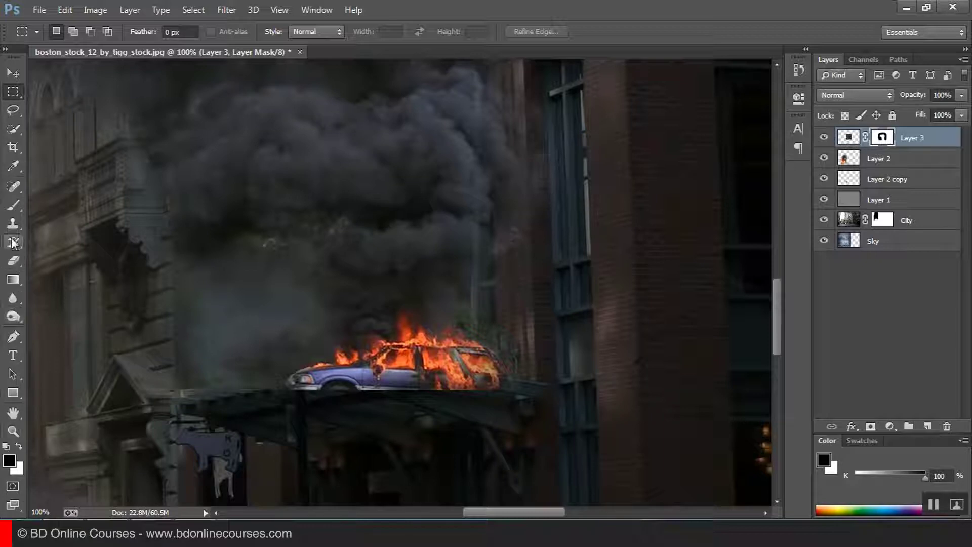
left_click(13, 205)
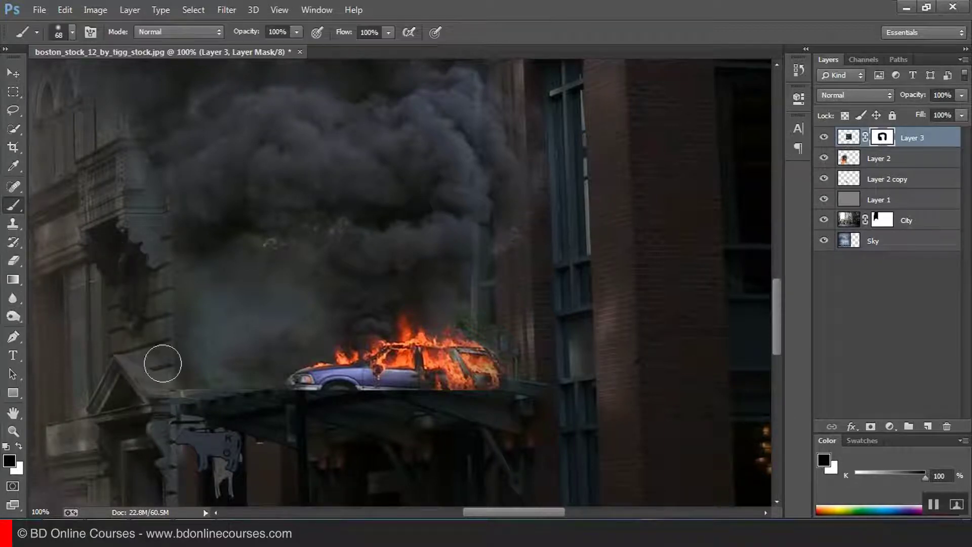
mouse_move(178, 402)
left_mouse_down()
mouse_move(242, 413)
mouse_move(226, 403)
mouse_move(250, 402)
mouse_move(247, 394)
mouse_move(270, 412)
mouse_move(241, 405)
left_mouse_up()
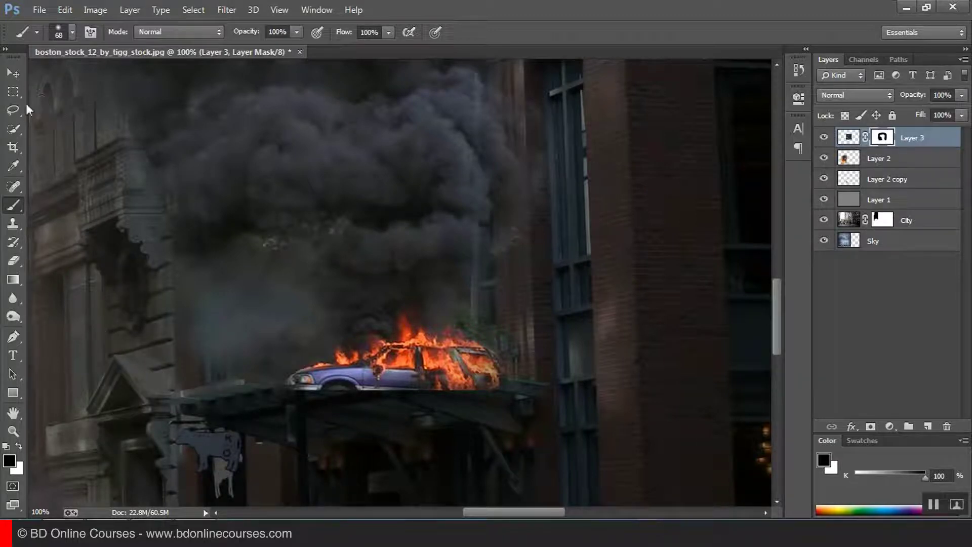
left_click(13, 92)
- Move Layer 3 below the fire on Layer 2 and rename it Smoke
key("ctrl+0")
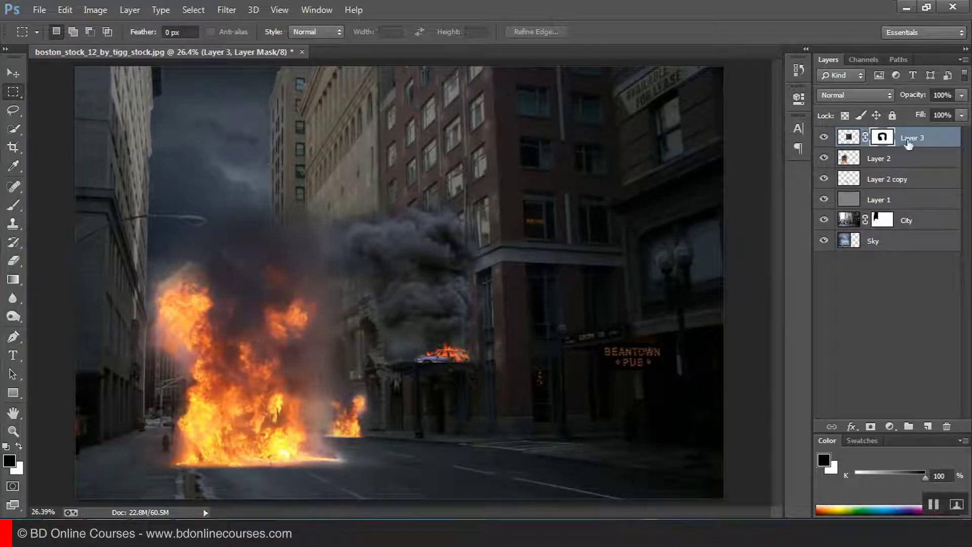
left_click_drag(910, 140, 910, 168)
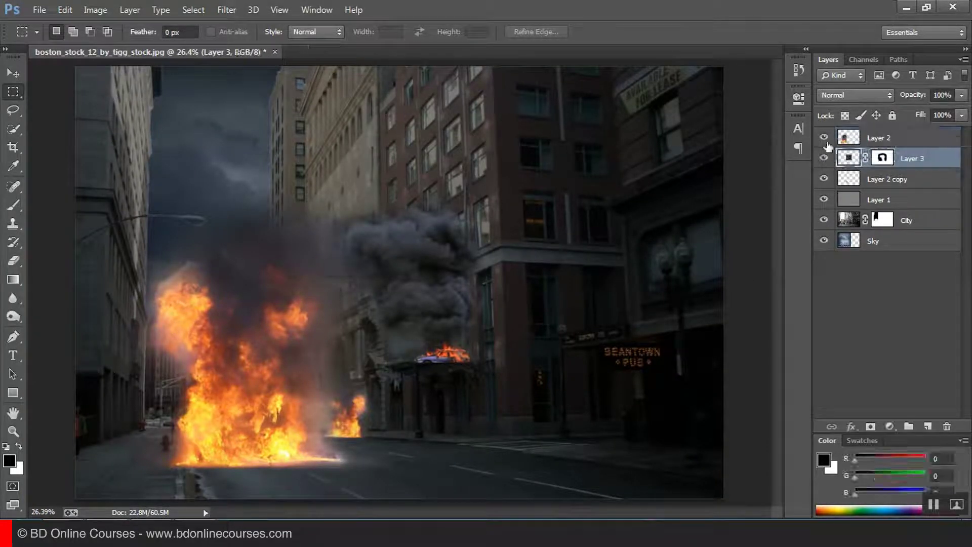
left_click(826, 139)
left_click(826, 139)
double_click(911, 158)
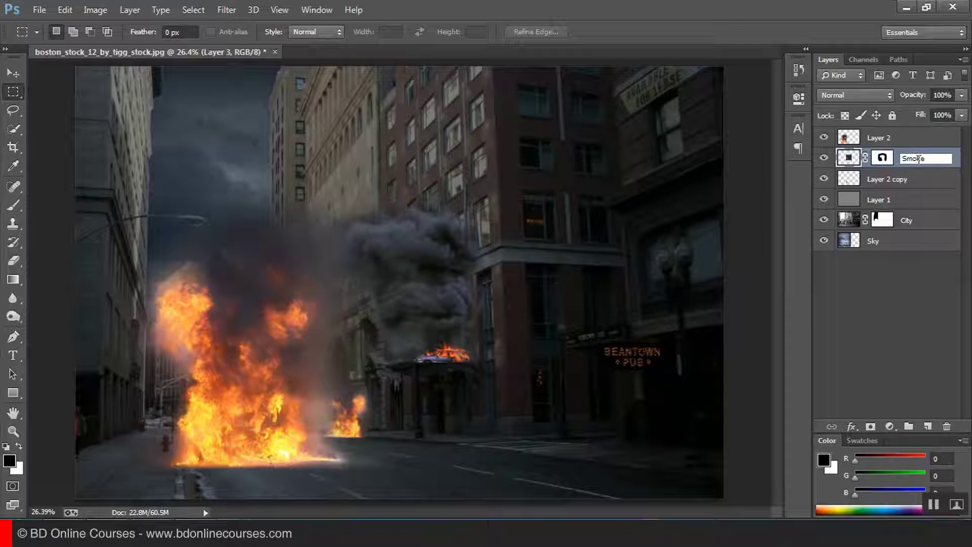
key("Return")
- Free-transform the Smoke layer to about 269% and place it so the car and smoke sit behind the large street fire
right_click(427, 248)
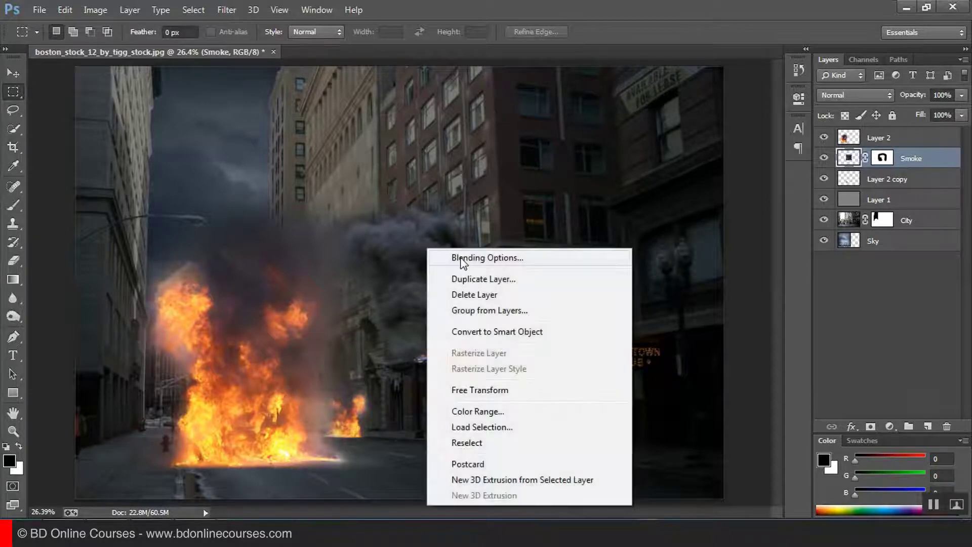
left_click(478, 390)
left_click_drag(448, 300, 317, 400)
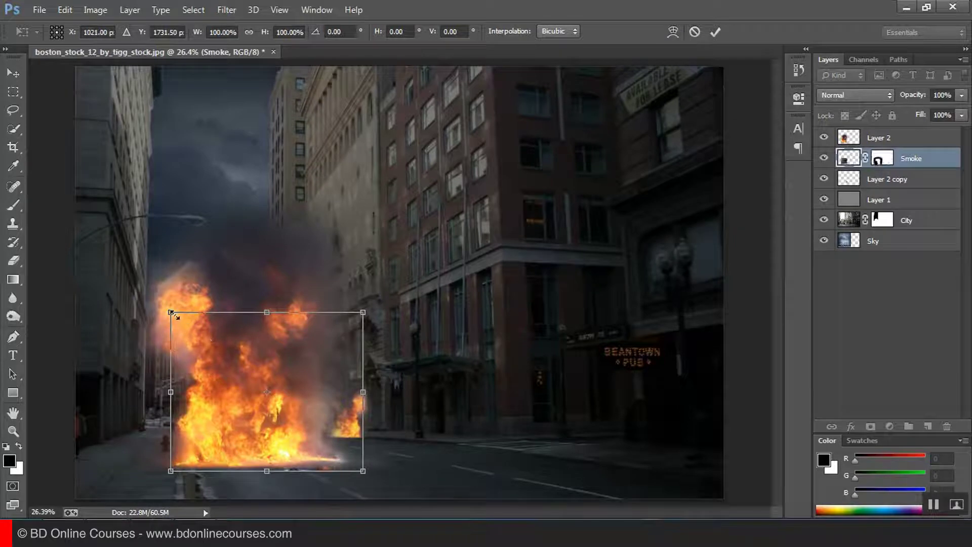
left_click_drag(172, 311, 75, 1)
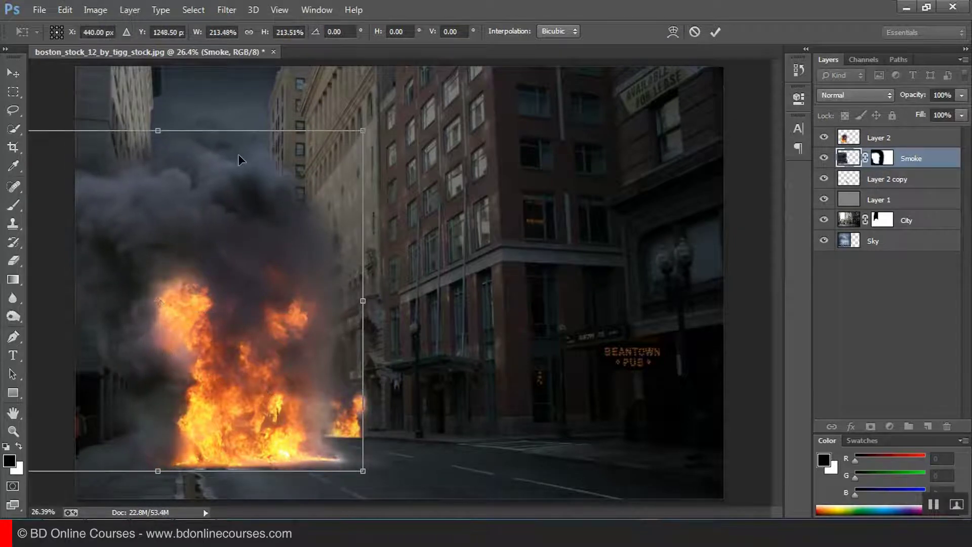
left_click_drag(359, 133, 431, 73)
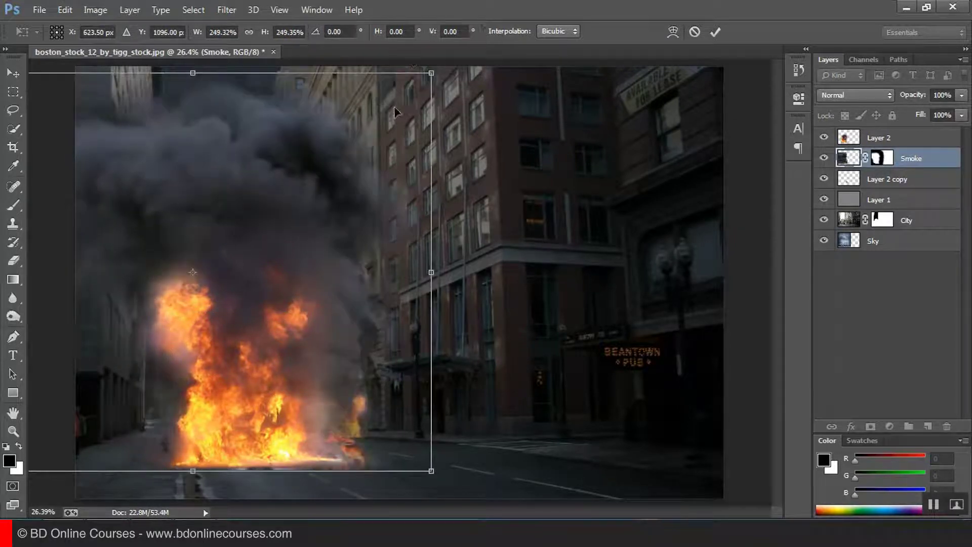
left_click_drag(334, 311, 310, 311)
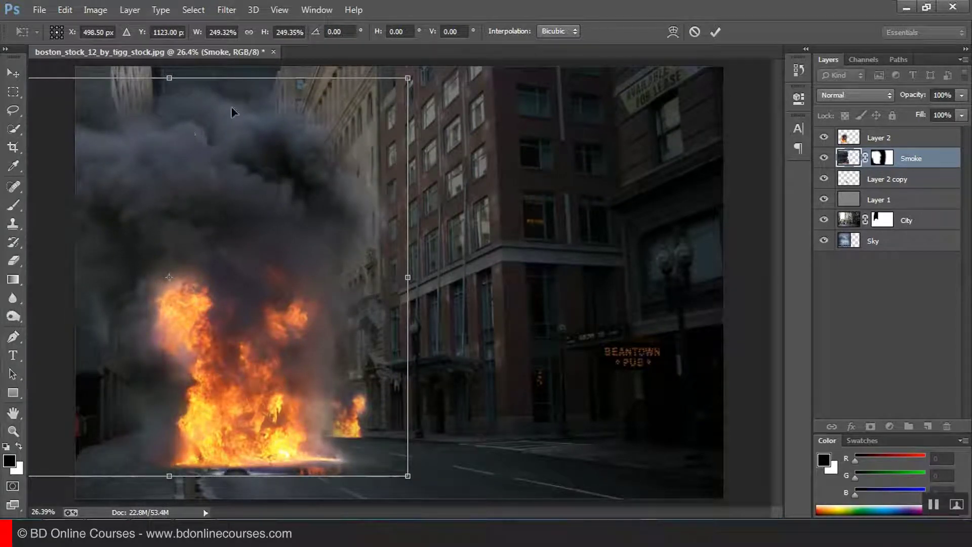
left_click_drag(397, 80, 418, 62)
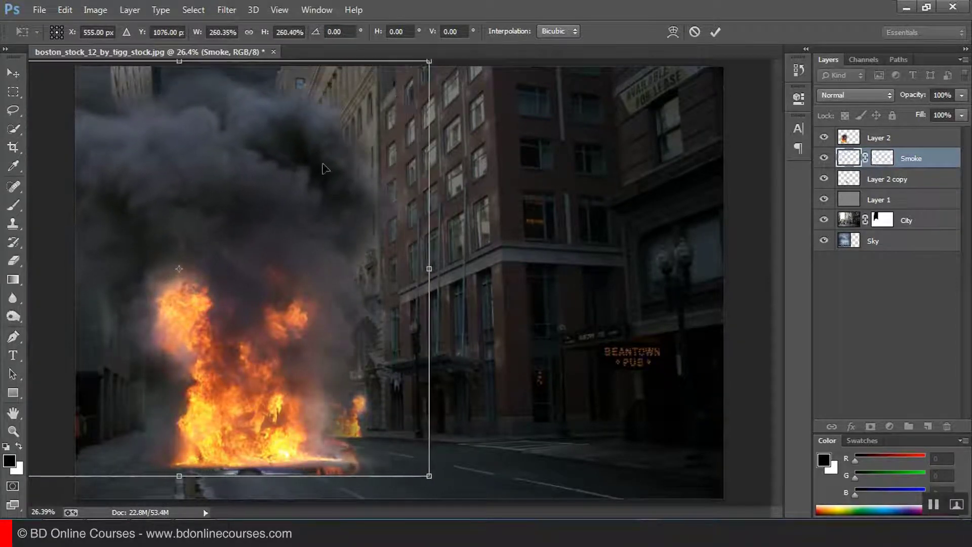
left_click_drag(268, 180, 246, 171)
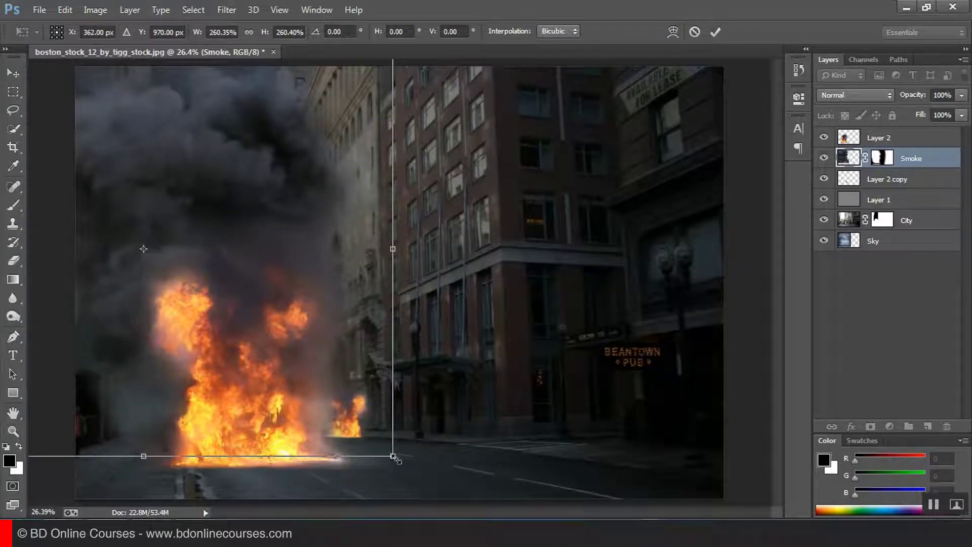
left_click_drag(395, 457, 411, 470)
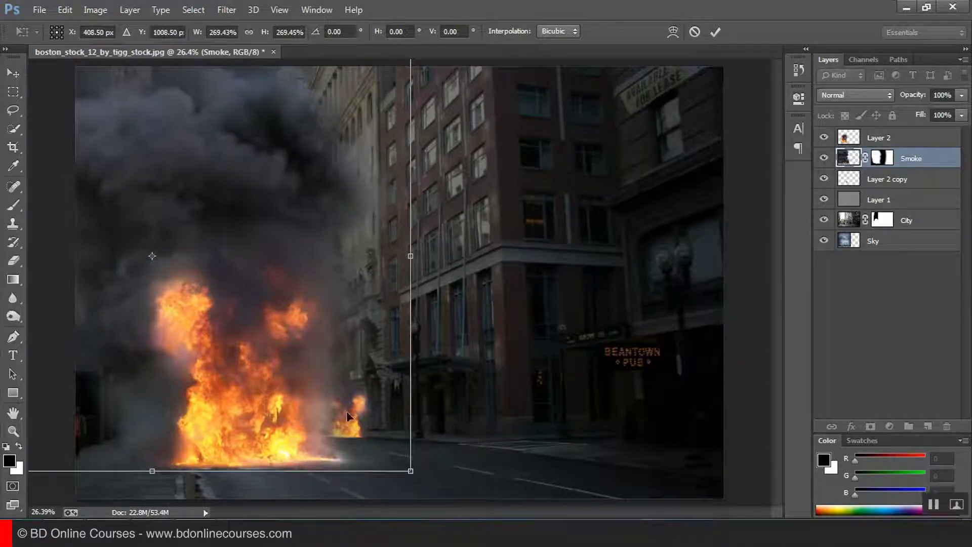
left_click_drag(346, 411, 354, 410)
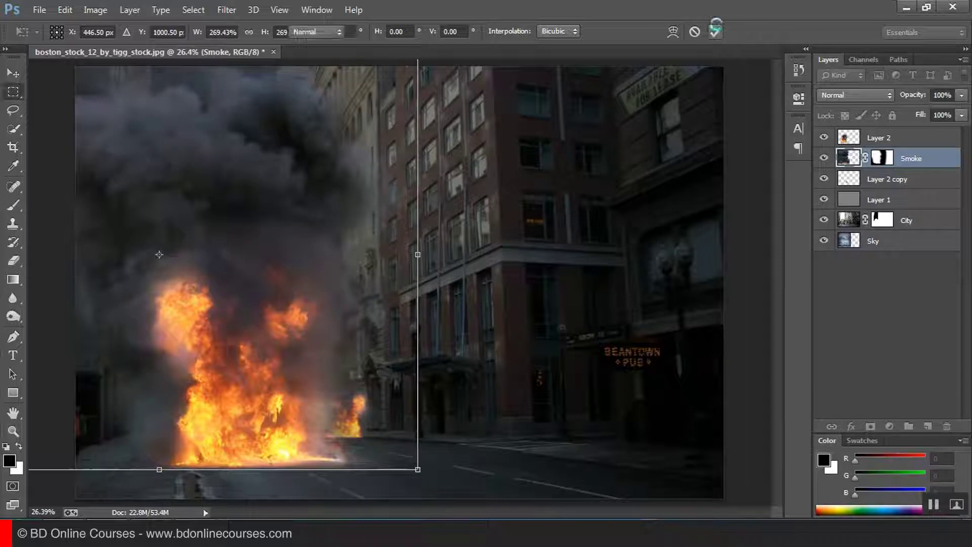
left_click(716, 32)
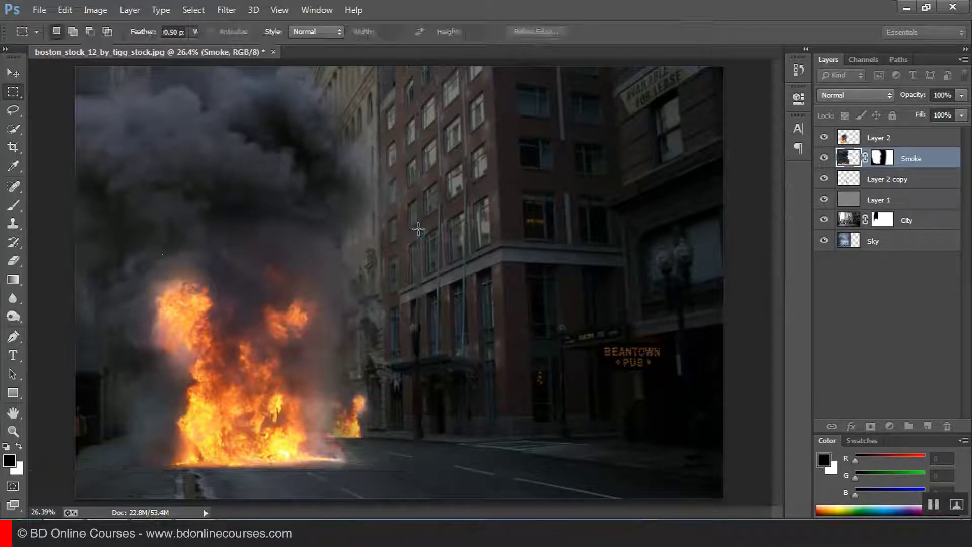
- Compare Layer 2 hidden and shown, and shift its large fire slightly right and up over the car with Free Transform
left_click(887, 141)
left_click(824, 139)
left_click(824, 140)
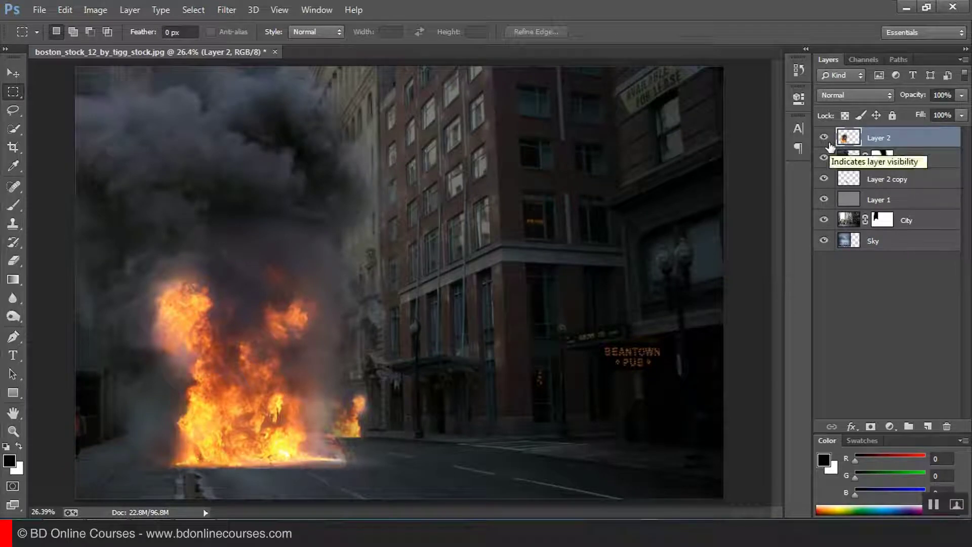
left_click(824, 140)
left_click(824, 139)
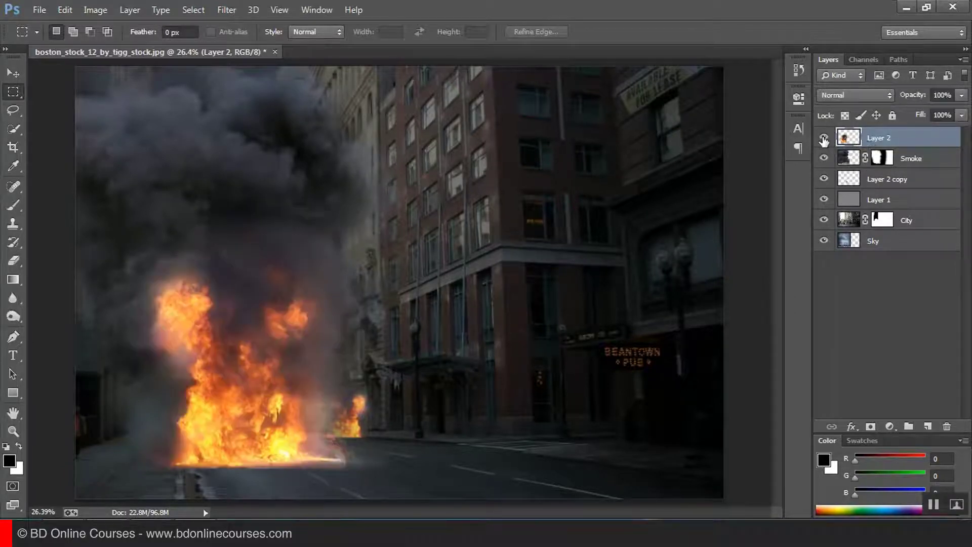
right_click(315, 309)
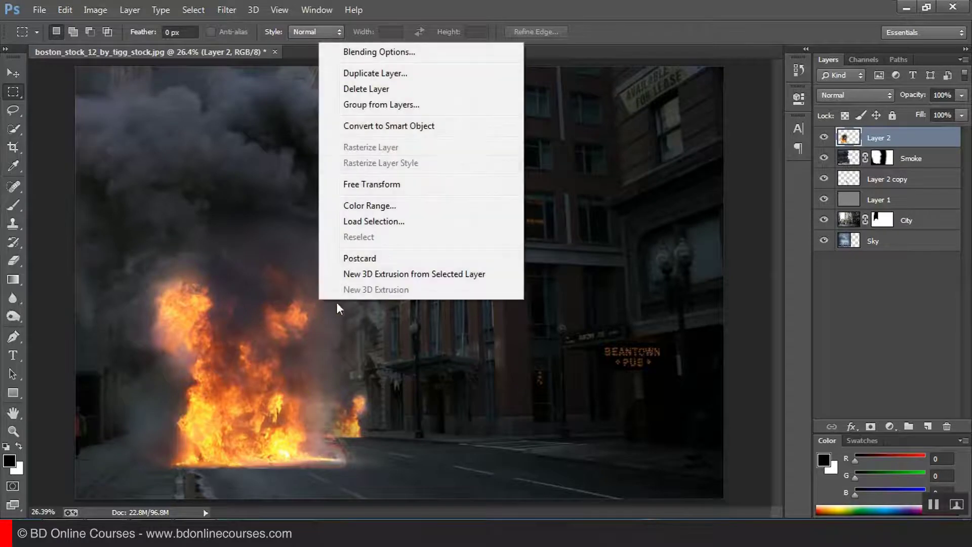
left_click(360, 183)
mouse_move(253, 394)
left_mouse_down()
mouse_move(259, 372)
mouse_move(266, 389)
left_mouse_up()
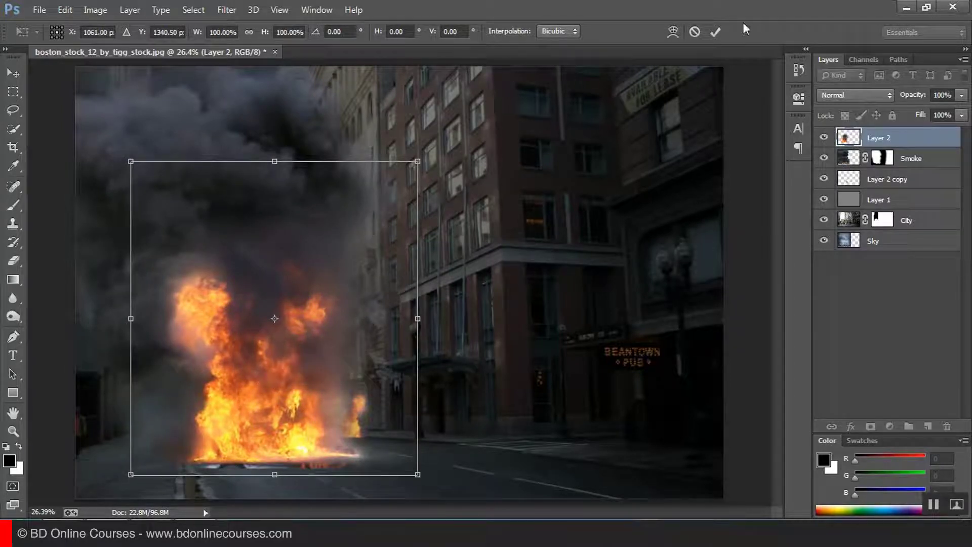
left_click(716, 32)
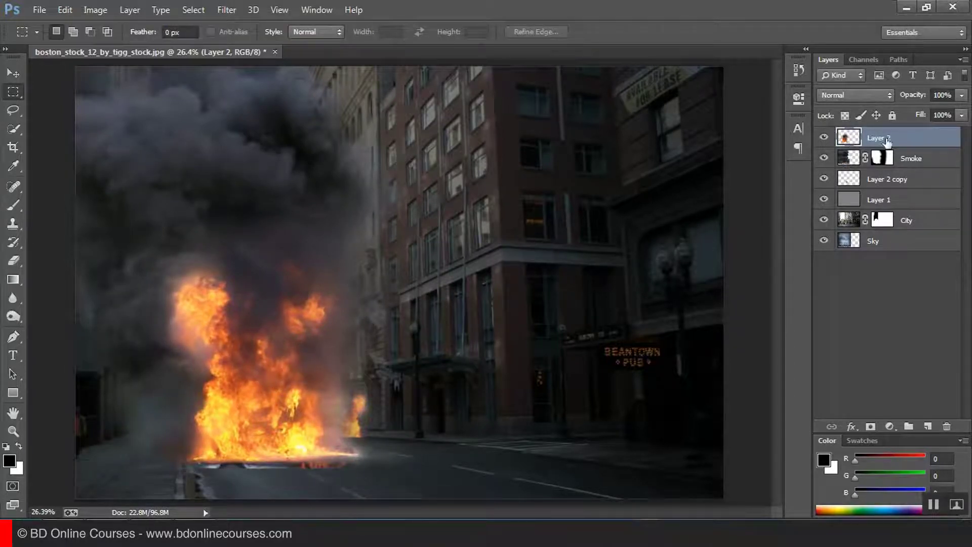
- Add a layer mask to Layer 2 and paint away the base of the flames over the car with a soft 184 px black brush
left_click(871, 428)
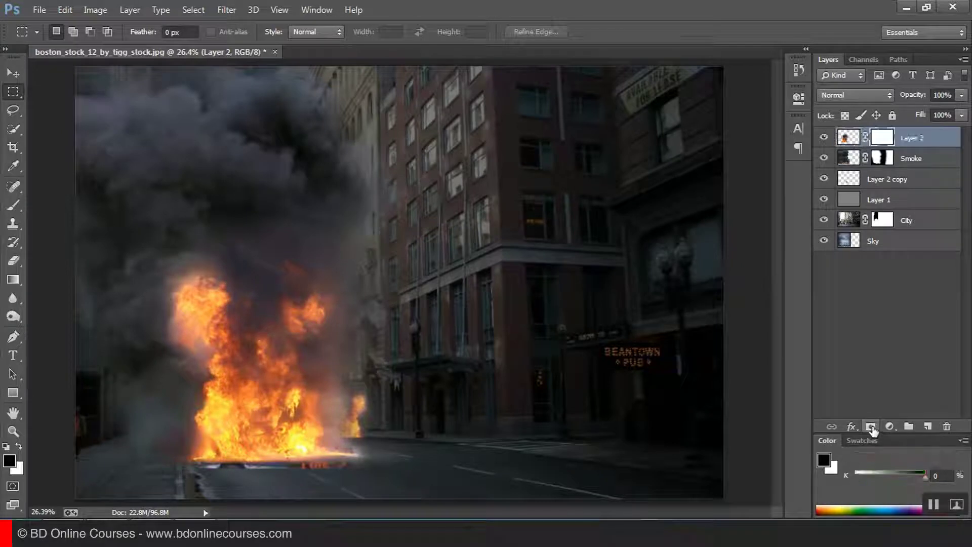
left_click(16, 203)
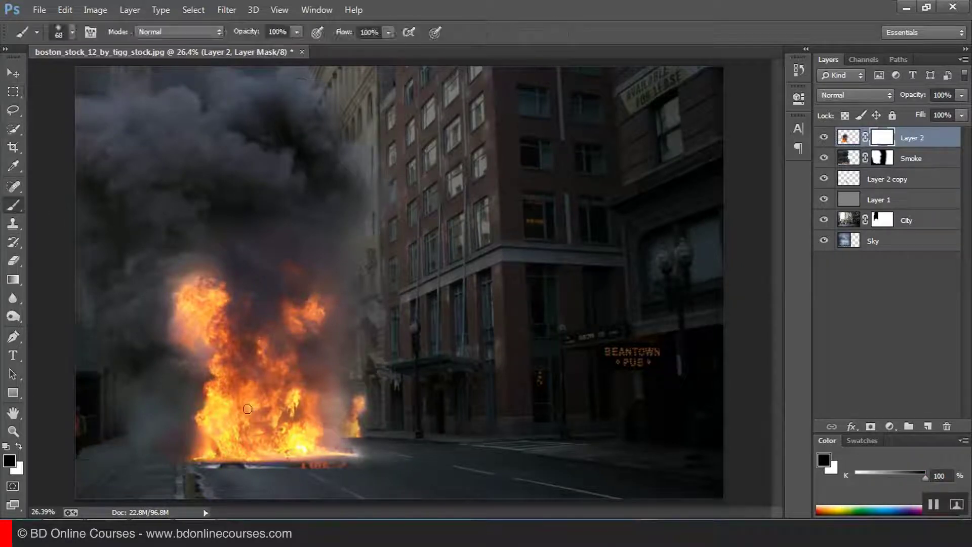
right_click(481, 167)
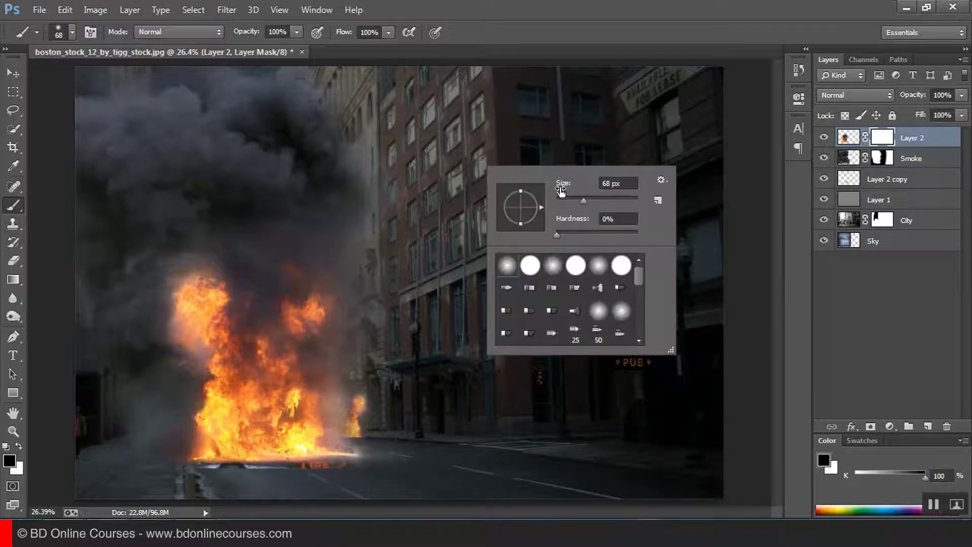
left_click_drag(591, 199, 599, 202)
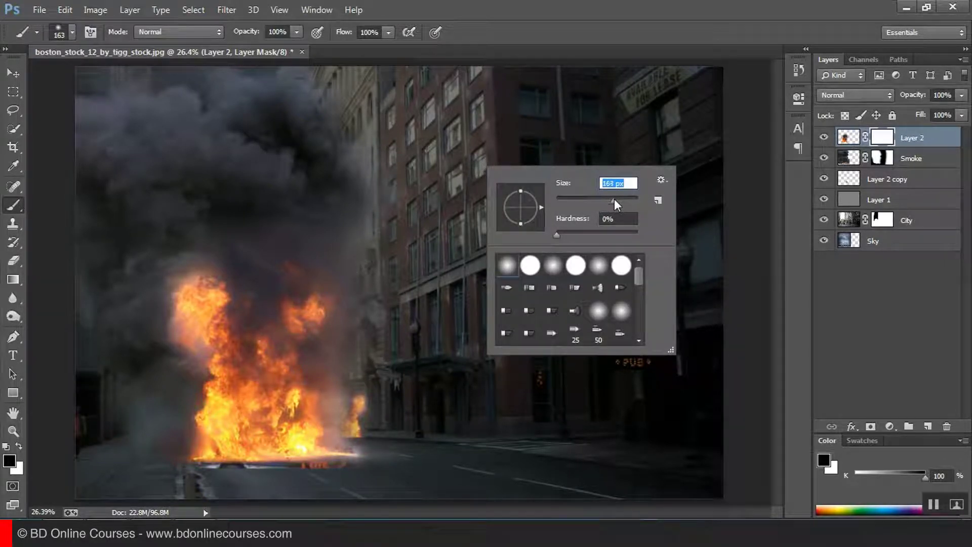
key("Return")
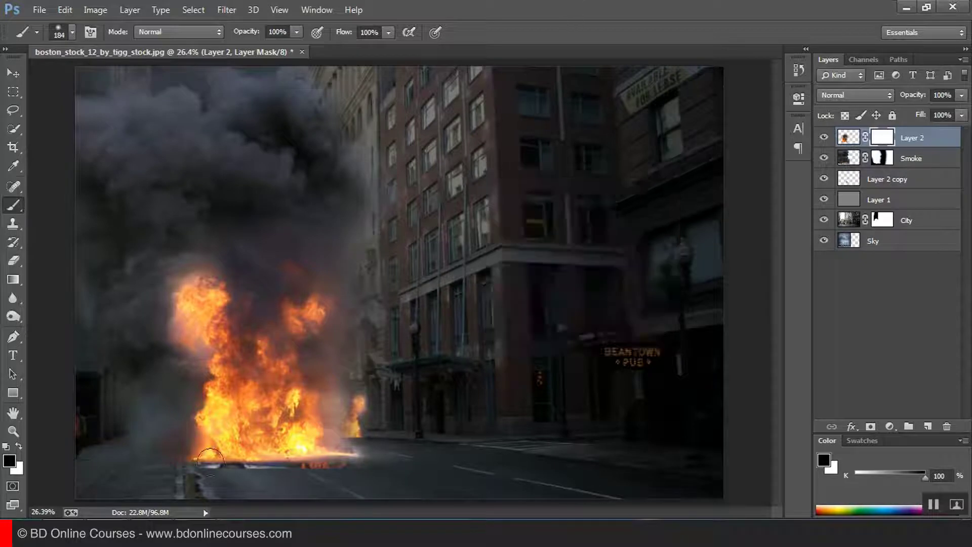
mouse_move(185, 459)
left_mouse_down()
mouse_move(209, 469)
mouse_move(189, 460)
mouse_move(249, 475)
mouse_move(272, 467)
mouse_move(237, 469)
mouse_move(286, 461)
mouse_move(259, 459)
mouse_move(327, 465)
left_mouse_up()
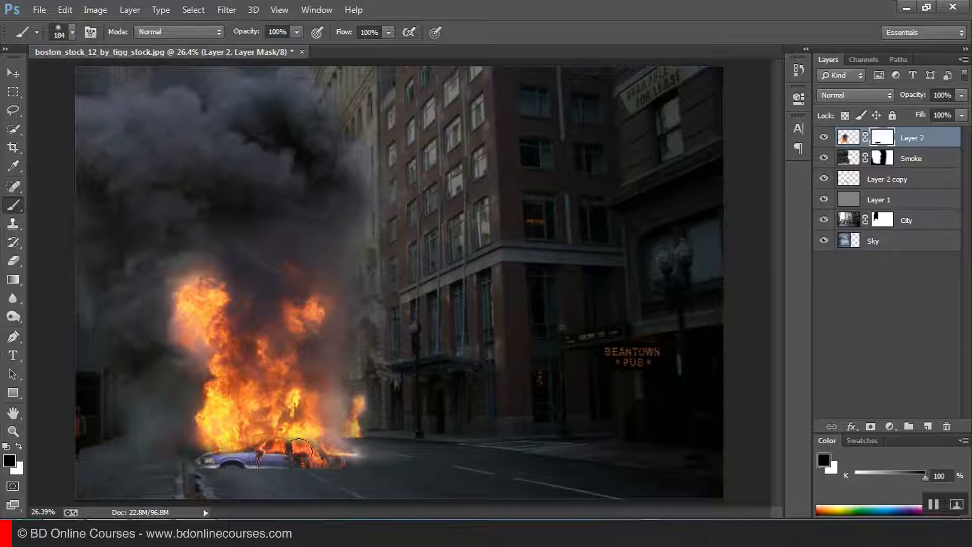
mouse_move(299, 452)
left_mouse_down()
mouse_move(277, 449)
mouse_move(304, 460)
mouse_move(330, 442)
mouse_move(291, 457)
mouse_move(266, 447)
mouse_move(304, 457)
left_mouse_up()
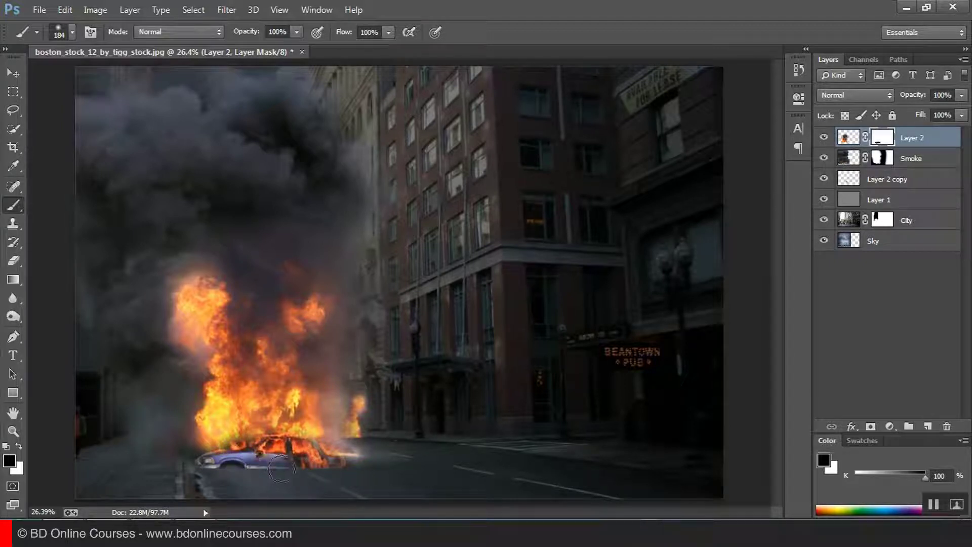
- Touch up the flames just above the car roof with white on the Layer 2 mask, then restore black as the foreground color
left_click(18, 447)
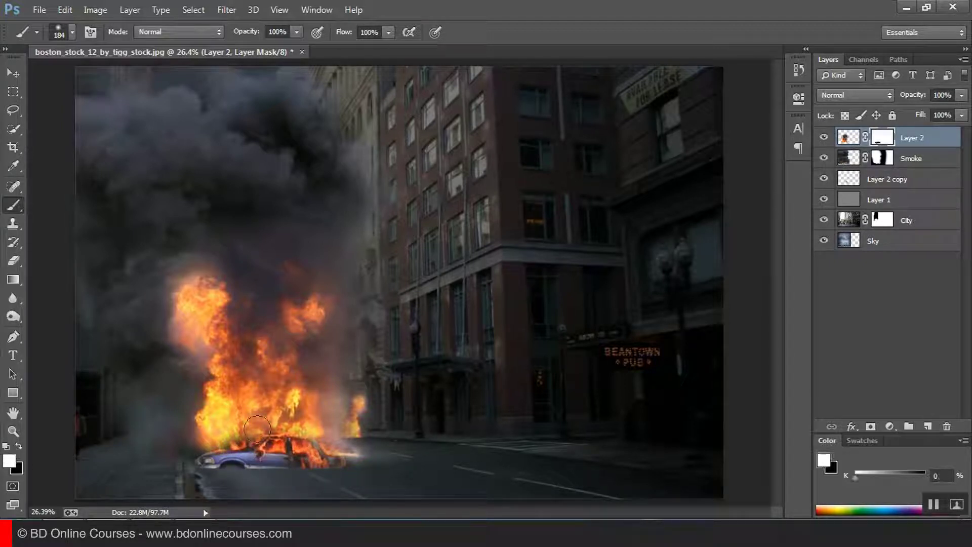
mouse_move(257, 429)
left_mouse_down()
mouse_move(238, 435)
mouse_move(253, 423)
mouse_move(226, 430)
mouse_move(255, 427)
left_mouse_up()
left_click(19, 446)
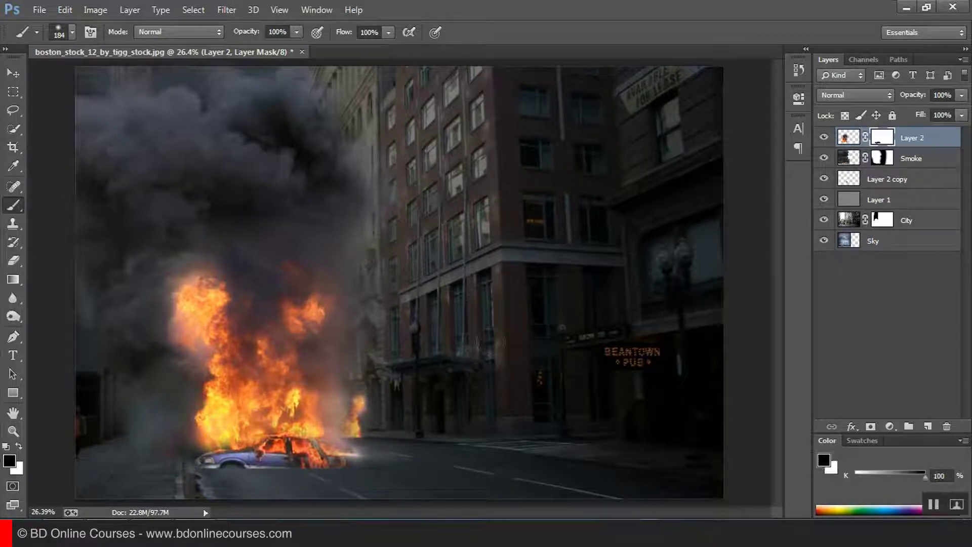
left_click(13, 92)
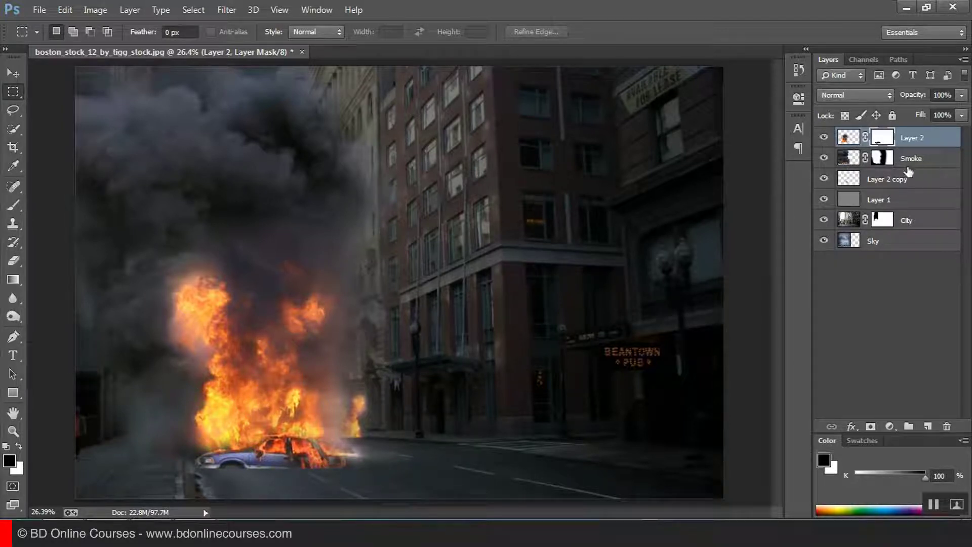
- Compare Layer 2 copy hidden and shown, and shift its small street fire about 0.49 in right and 0.08 in down with Free Transform
left_click(894, 185)
left_click(824, 180)
left_click(825, 179)
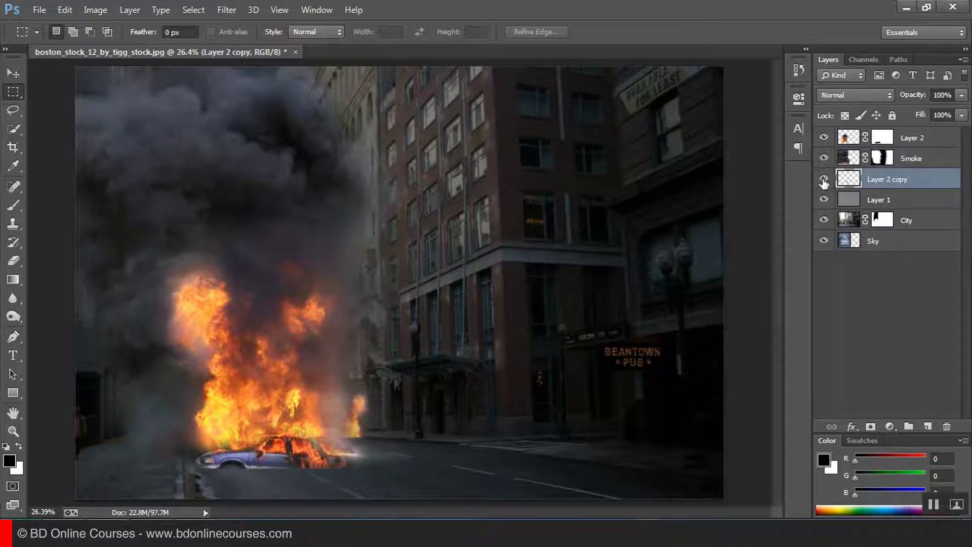
left_click(824, 180)
left_click(824, 180)
right_click(371, 401)
left_click(437, 279)
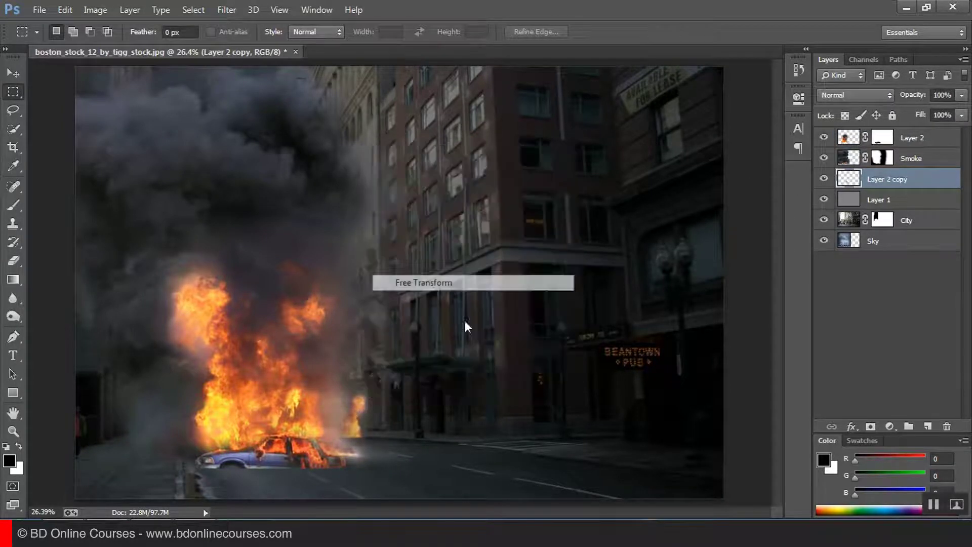
left_click_drag(363, 421, 384, 425)
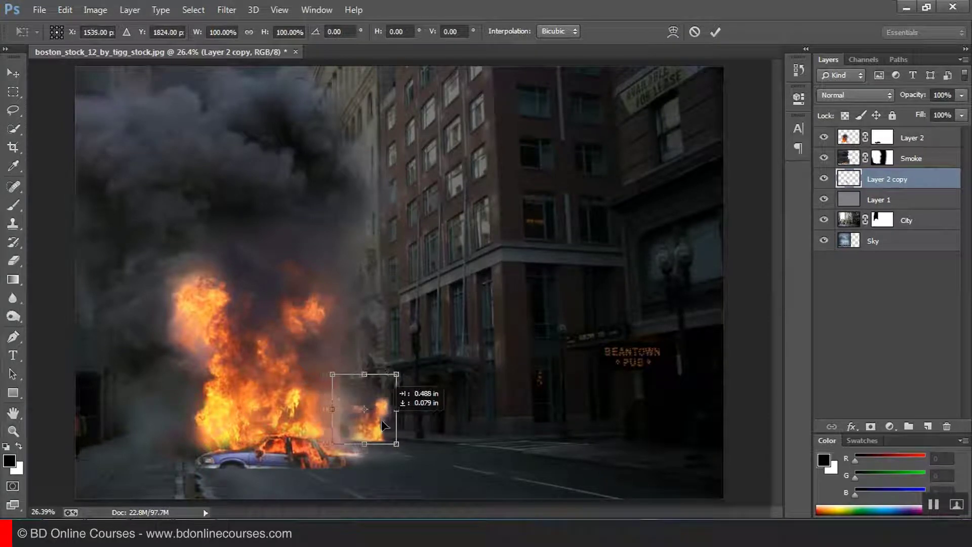
left_click(715, 32)
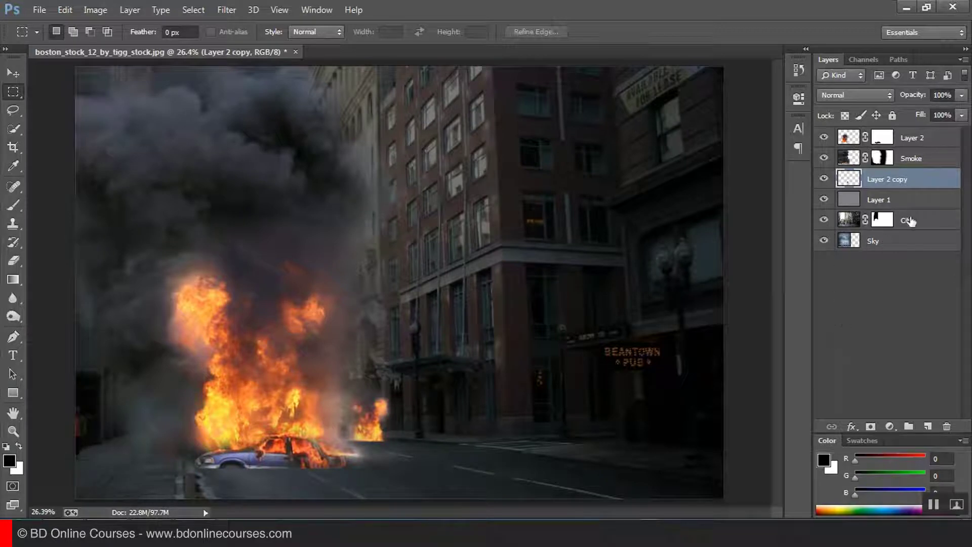
- Create a new empty layer directly above Layer 1 and set the Brush tool to a soft 454 px tip
left_click(925, 219)
left_click(907, 204)
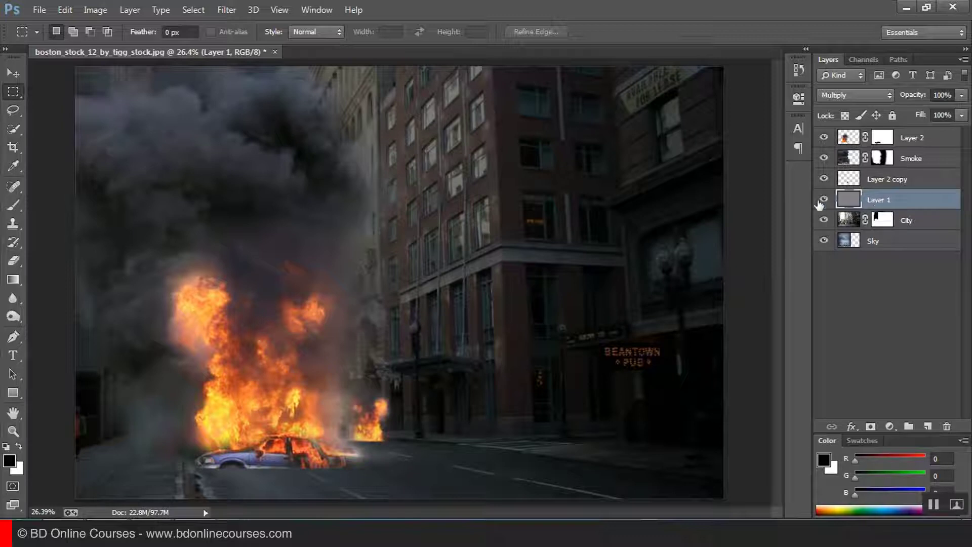
left_click(928, 427)
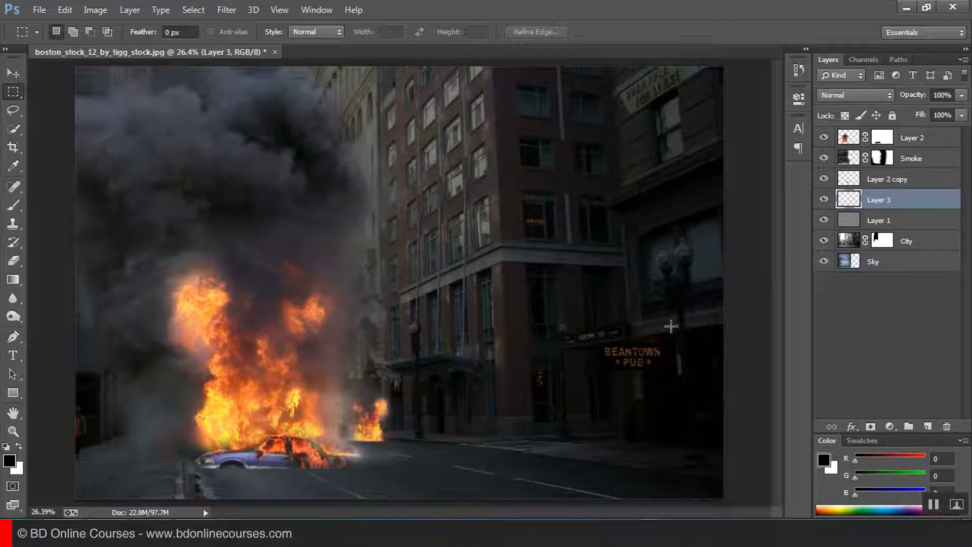
left_click(11, 205)
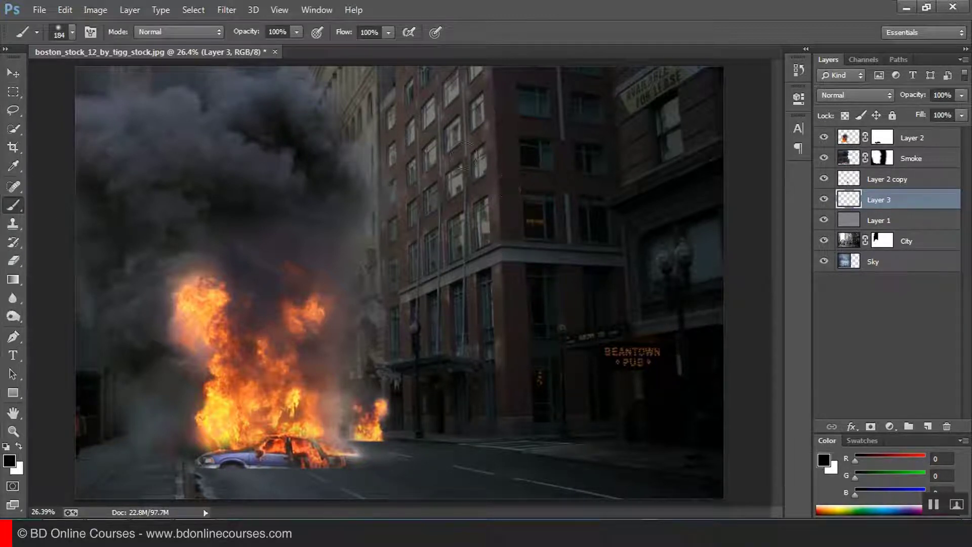
right_click(528, 163)
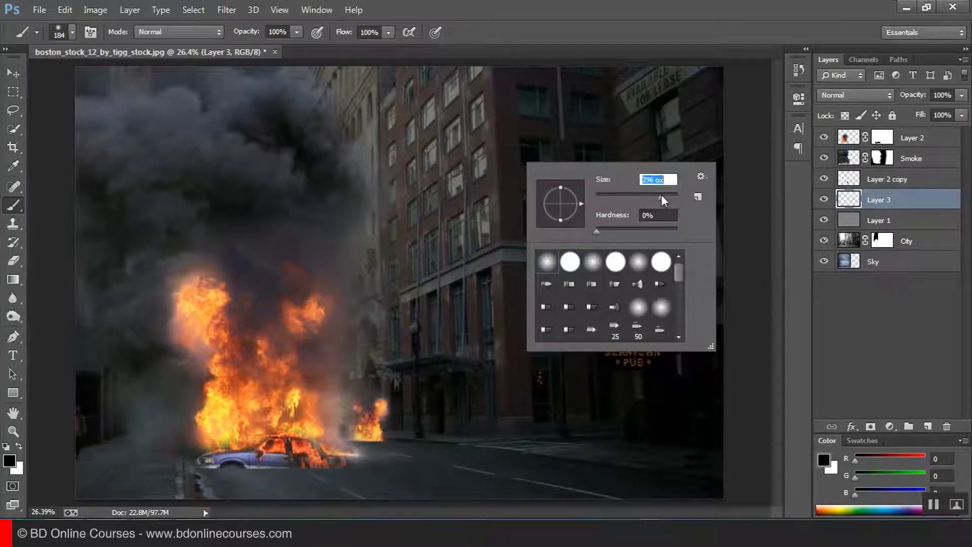
left_click_drag(664, 195, 667, 194)
key("Return")
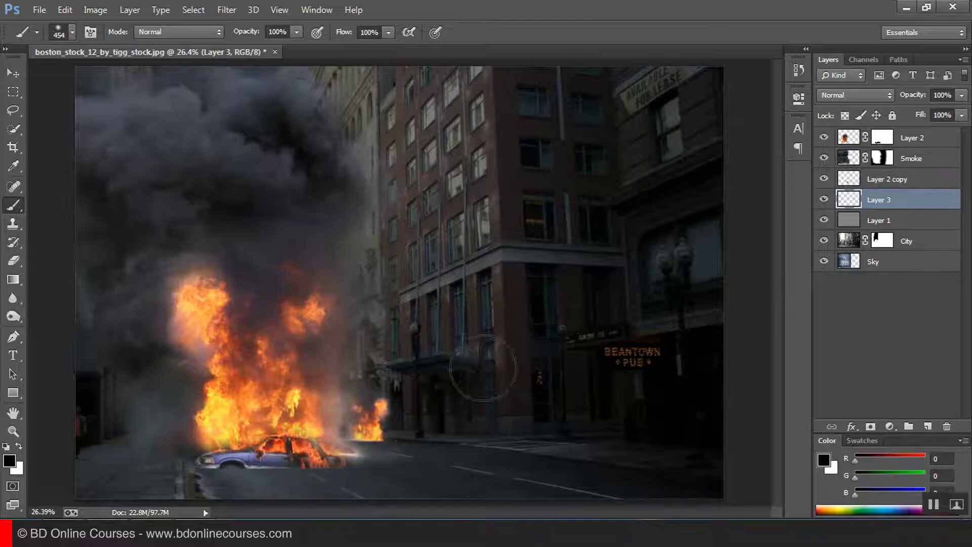
- Sample a yellow from the large flames as the foreground color and adjust it to the more saturated ffcb26
left_click(14, 166)
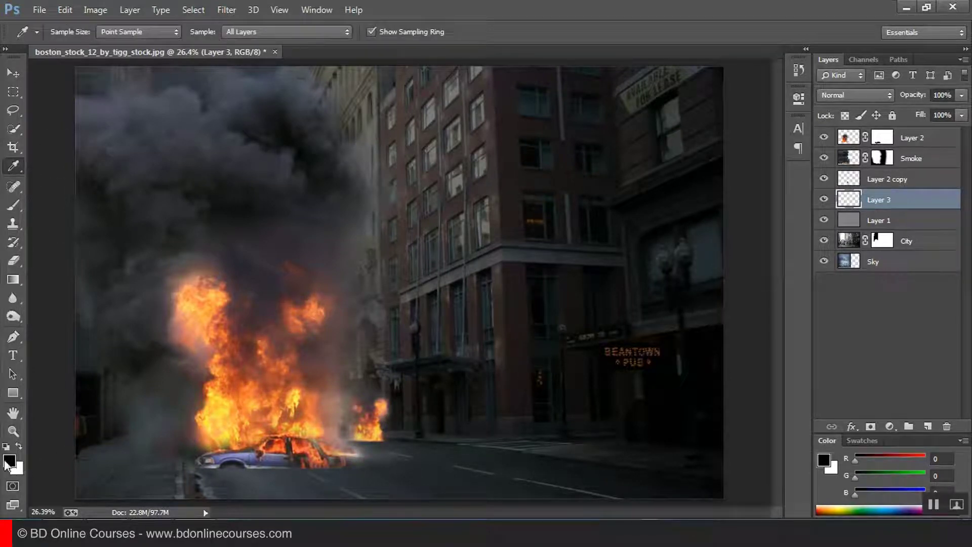
left_click(221, 404)
left_click(221, 407)
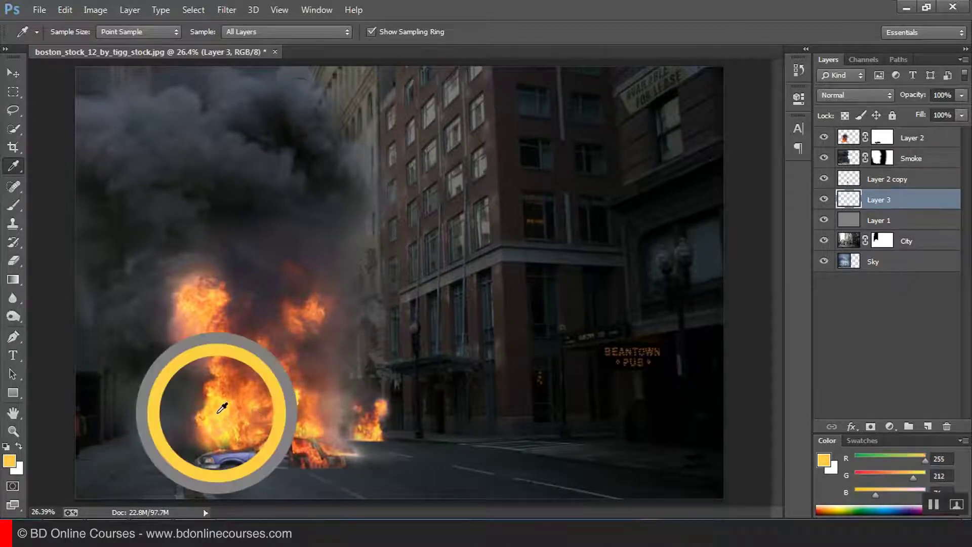
left_click(9, 462)
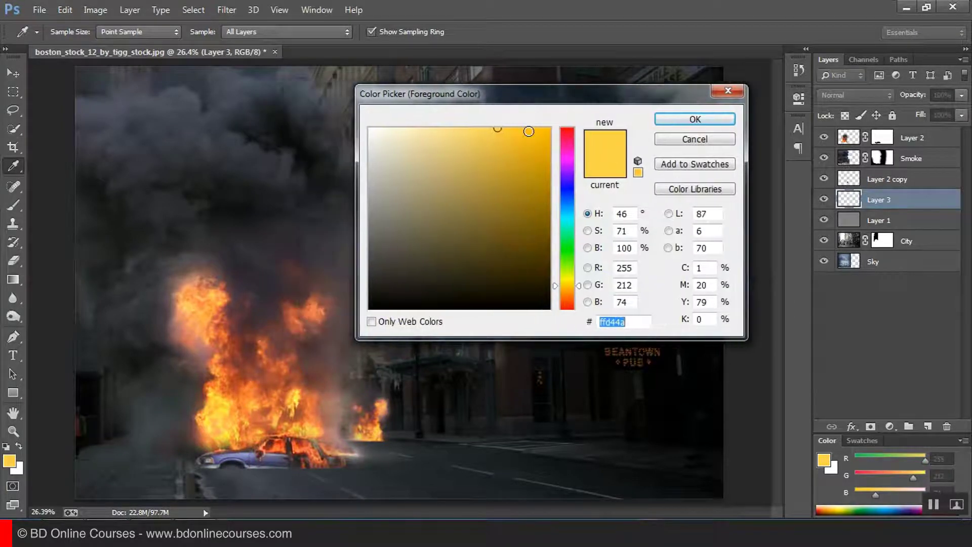
left_click_drag(509, 128, 523, 129)
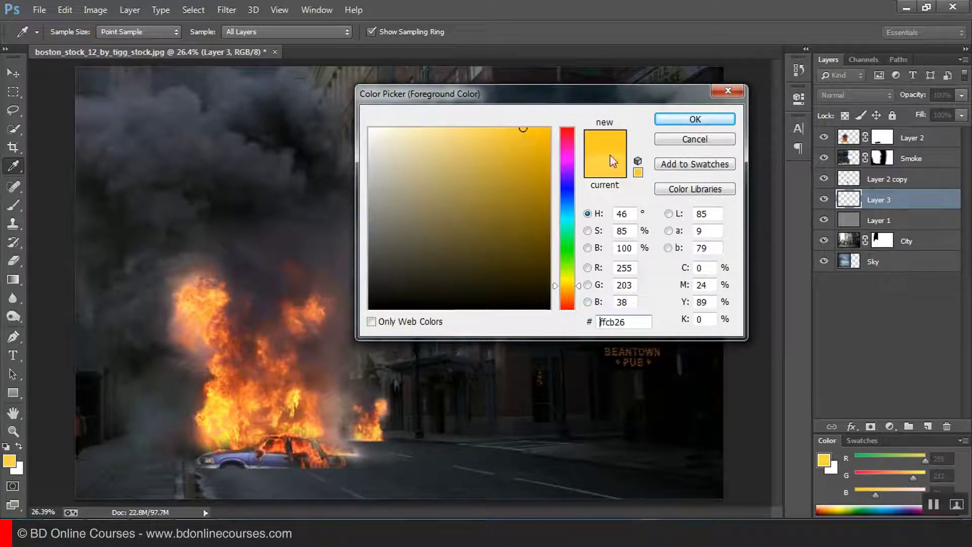
left_click(690, 119)
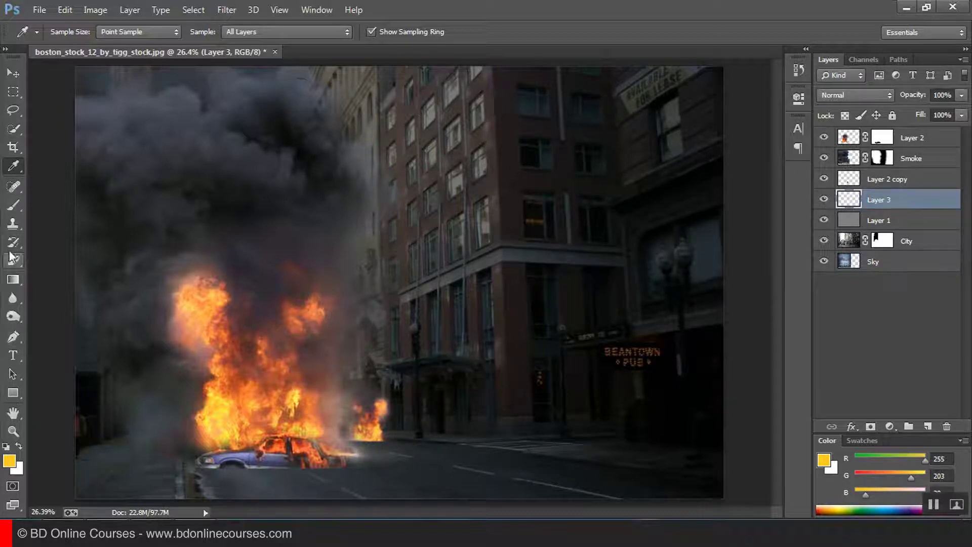
- Paint a yellow glow over the corner building and street on Layer 3 with a soft 1447 px brush, and set the layer to Overlay
left_click(18, 203)
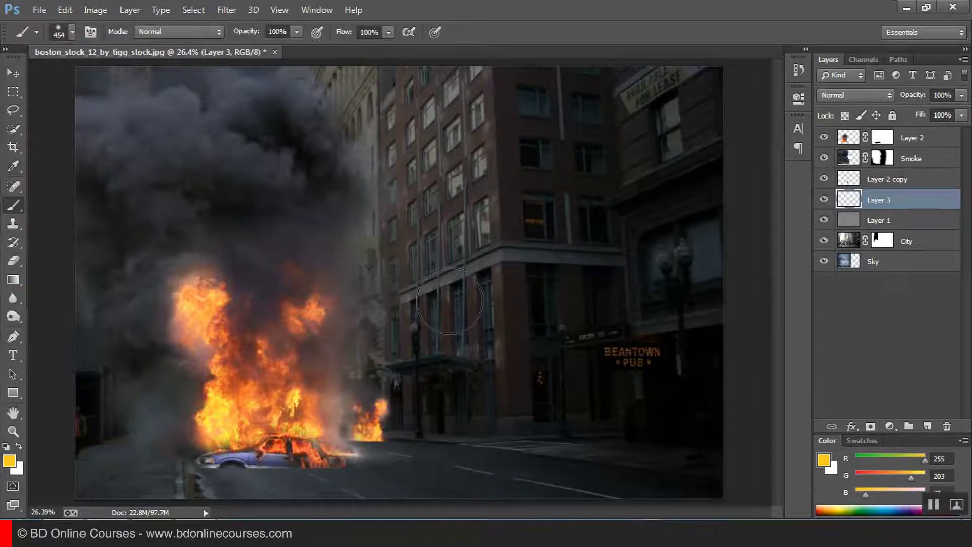
right_click(555, 214)
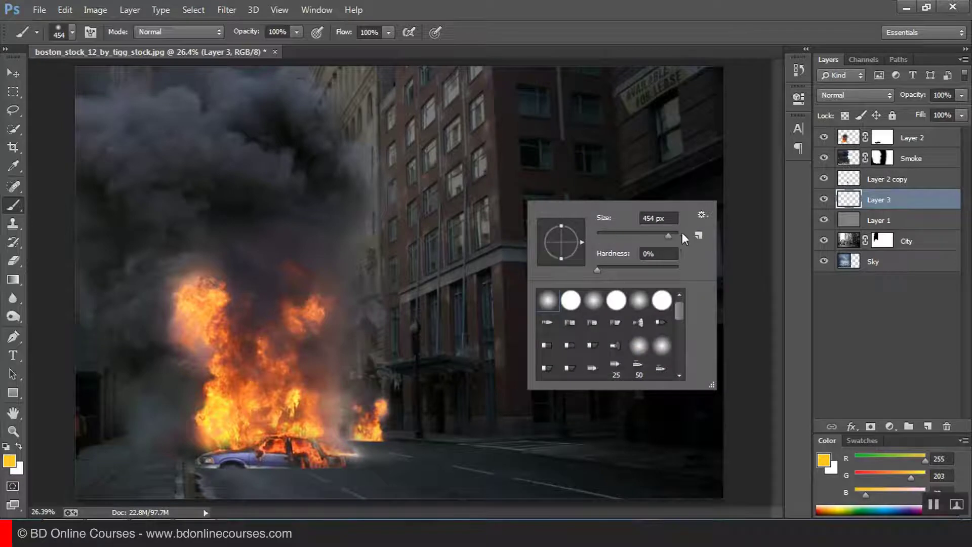
left_click_drag(674, 236, 673, 233)
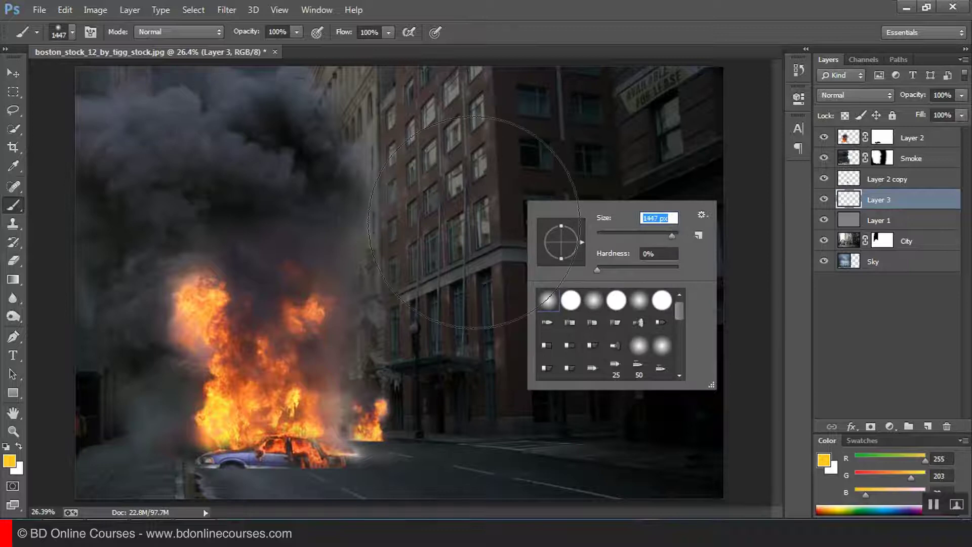
key("Return")
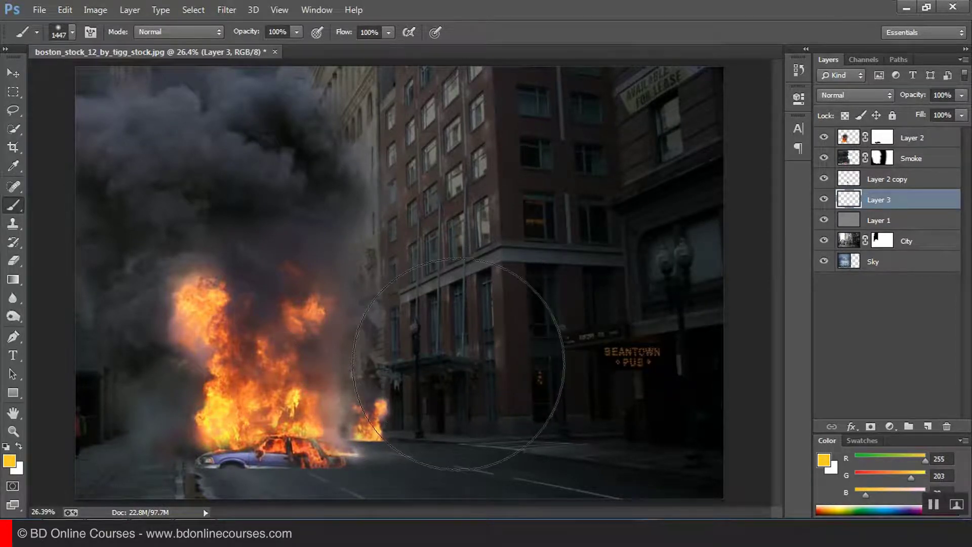
mouse_move(456, 355)
left_mouse_down()
mouse_move(448, 412)
mouse_move(381, 413)
mouse_move(436, 376)
mouse_move(411, 414)
left_mouse_up()
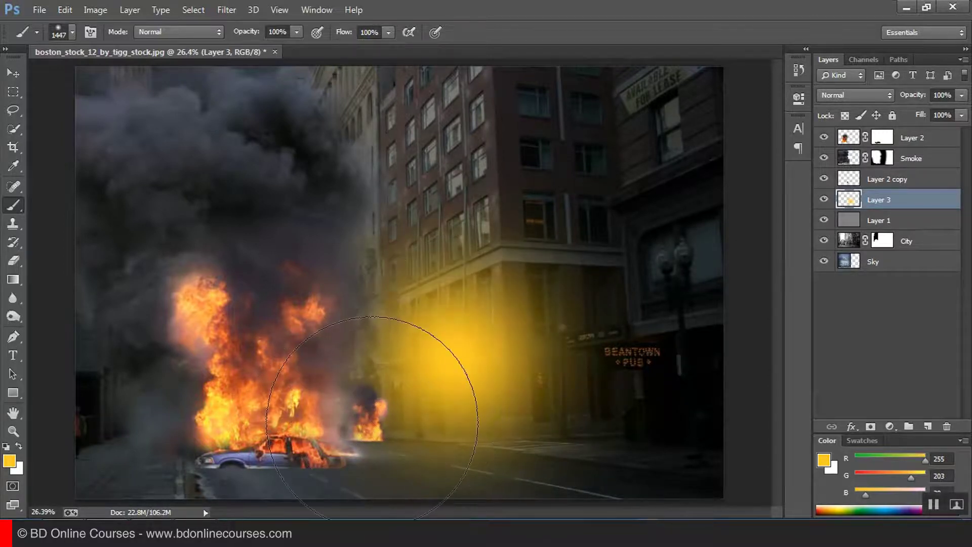
left_click(376, 424)
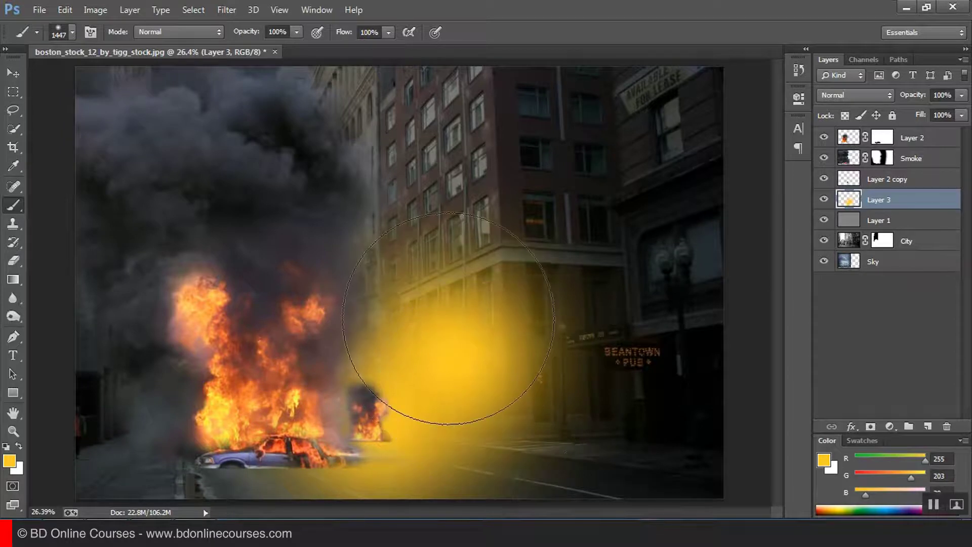
left_click_drag(485, 364, 393, 347)
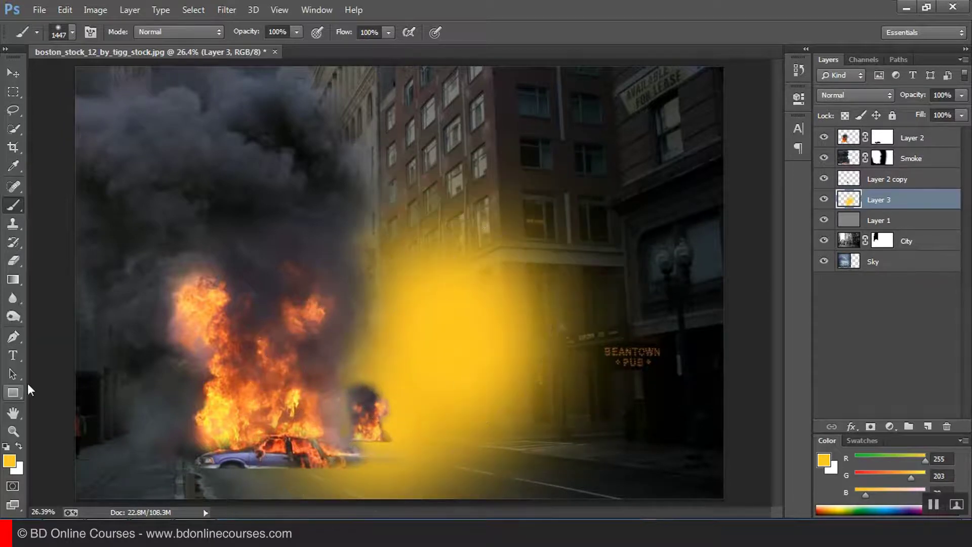
left_click(853, 96)
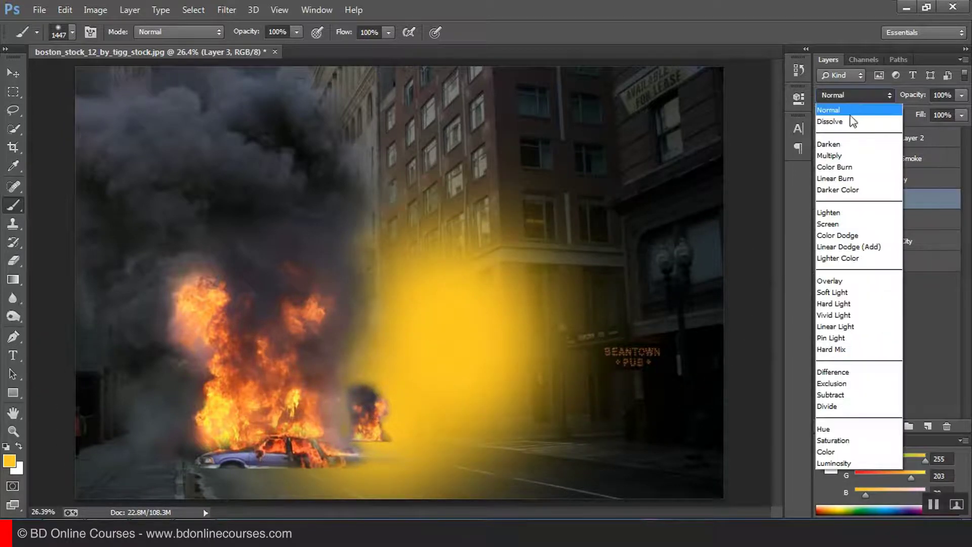
left_click(826, 278)
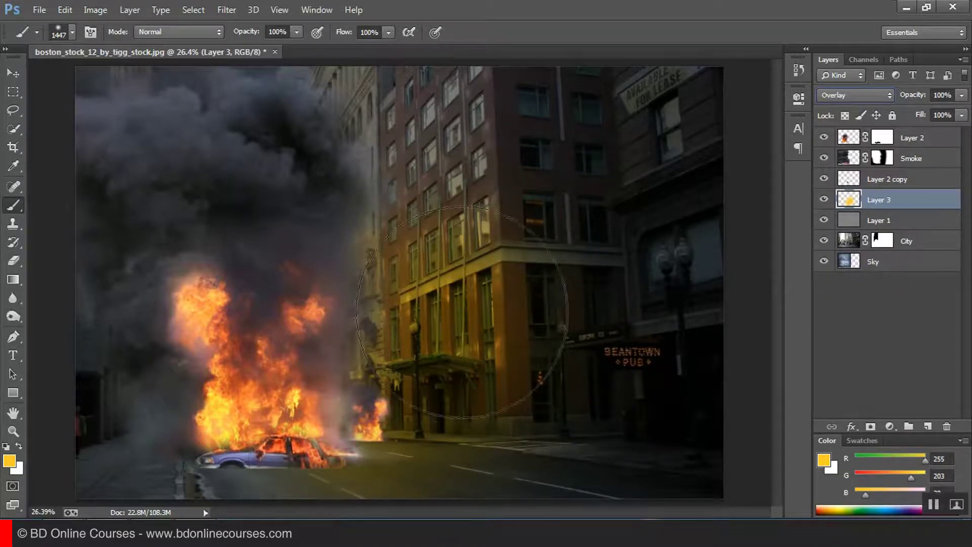
- Extend the yellow glow on Layer 3 over the far-left building, sidewalk and road around the car with a soft 419 px brush
right_click(613, 247)
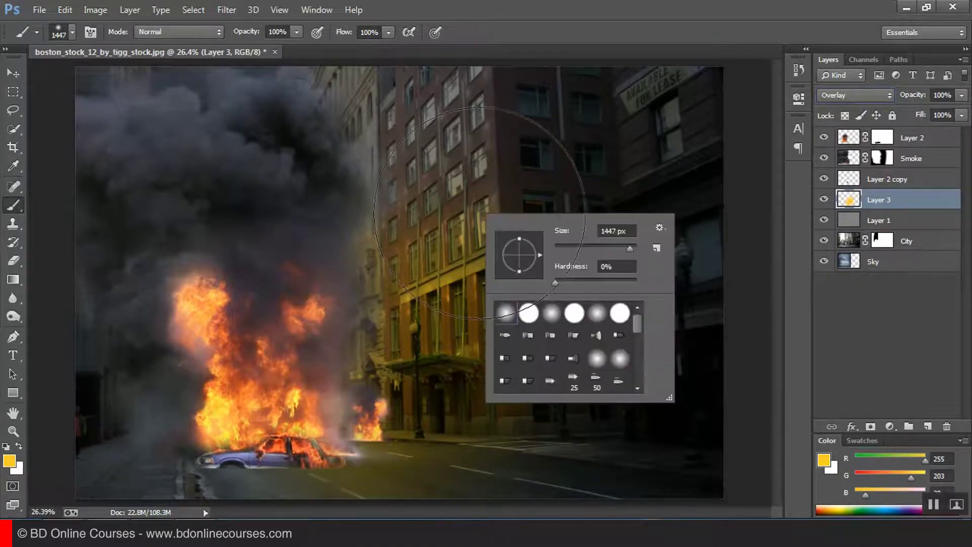
left_click_drag(624, 247, 622, 247)
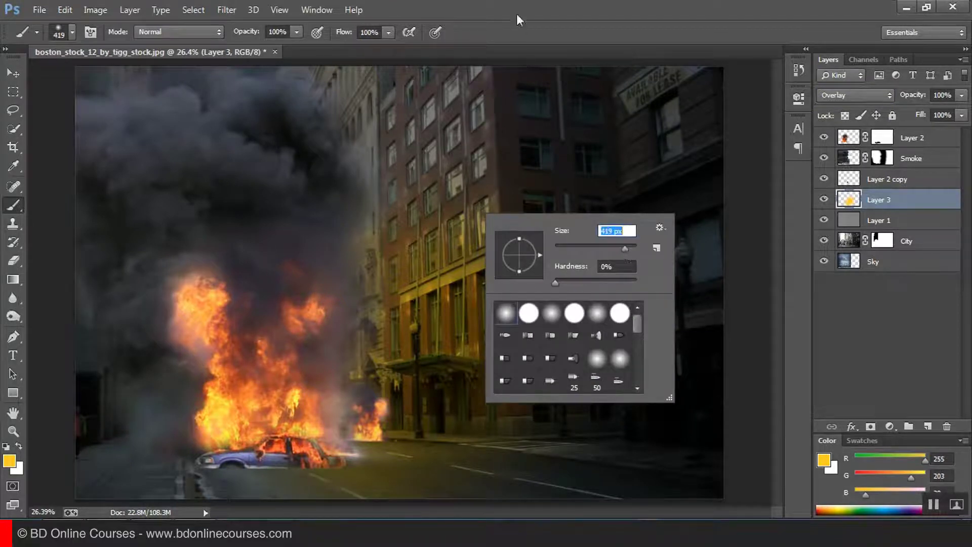
key("Return")
left_click_drag(94, 361, 97, 411)
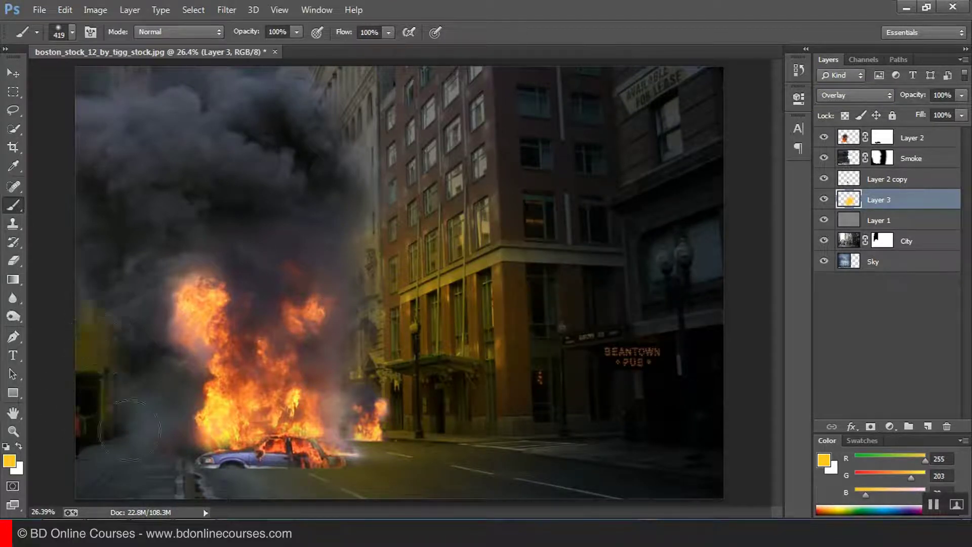
mouse_move(150, 434)
left_mouse_down()
mouse_move(193, 423)
mouse_move(121, 416)
mouse_move(114, 403)
mouse_move(161, 440)
left_mouse_up()
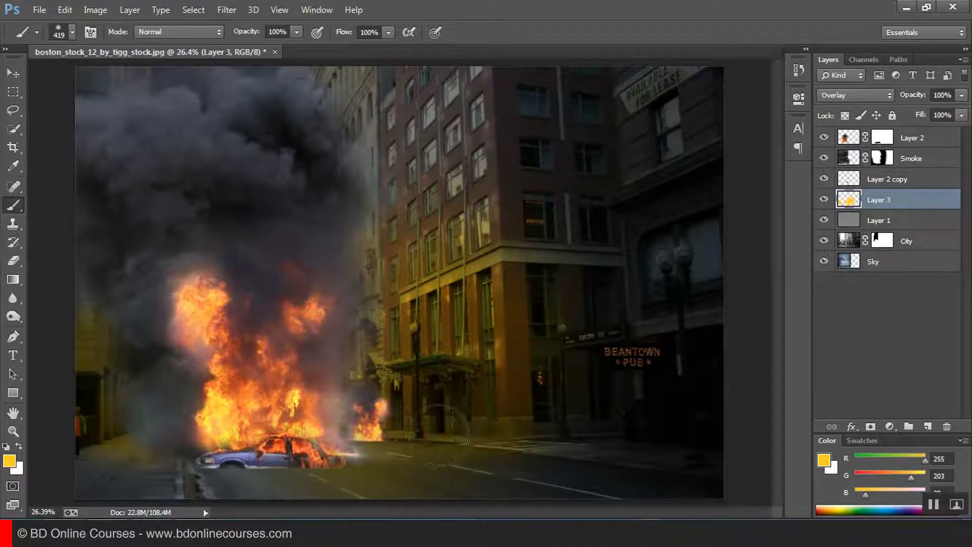
left_click_drag(398, 450, 413, 485)
mouse_move(335, 475)
left_mouse_down()
mouse_move(318, 486)
mouse_move(328, 494)
mouse_move(271, 466)
mouse_move(374, 497)
mouse_move(321, 483)
left_mouse_up()
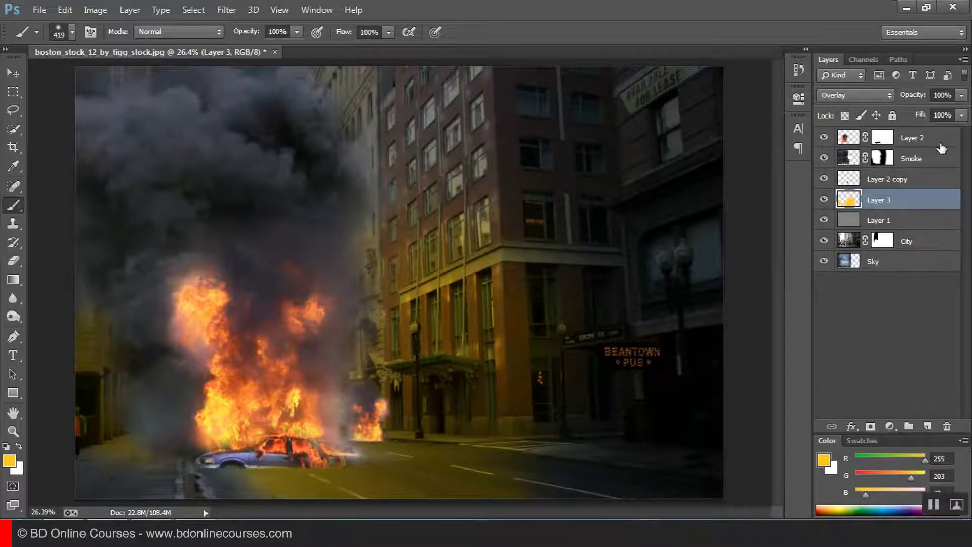
- Compare the Smoke layer hidden and shown, and add a new layer named Shadow directly above Layer 2 copy
left_click(824, 158)
left_click(824, 158)
left_click(898, 179)
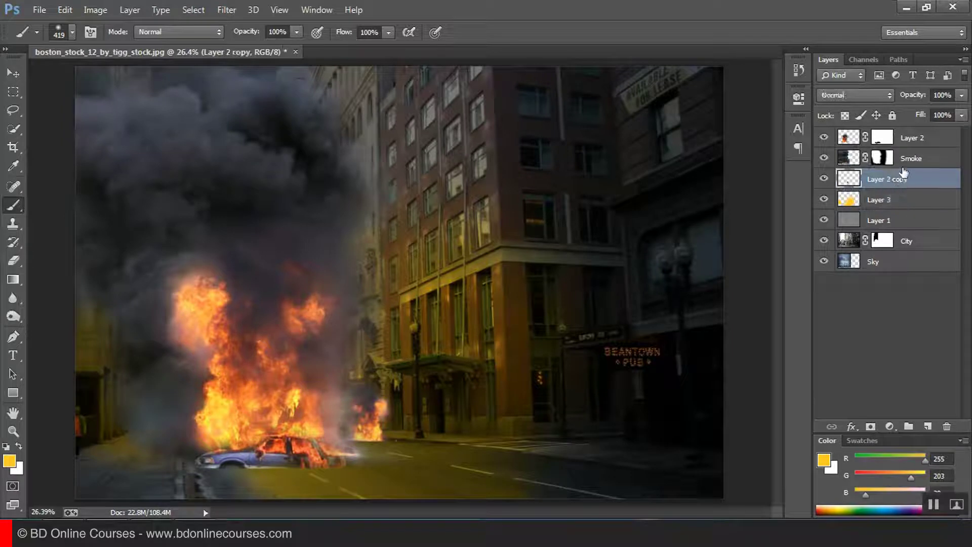
left_click(908, 159)
left_click(895, 180)
left_click(928, 427)
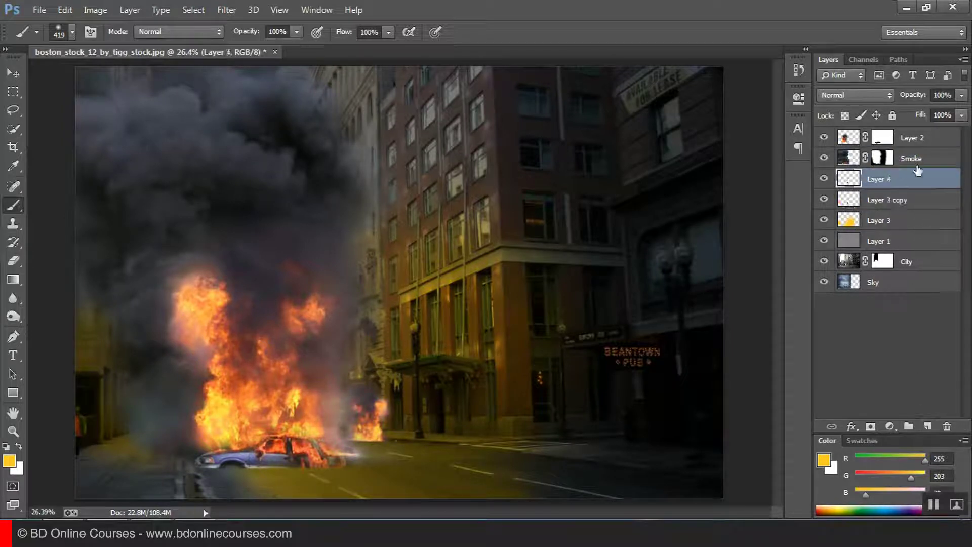
double_click(884, 181)
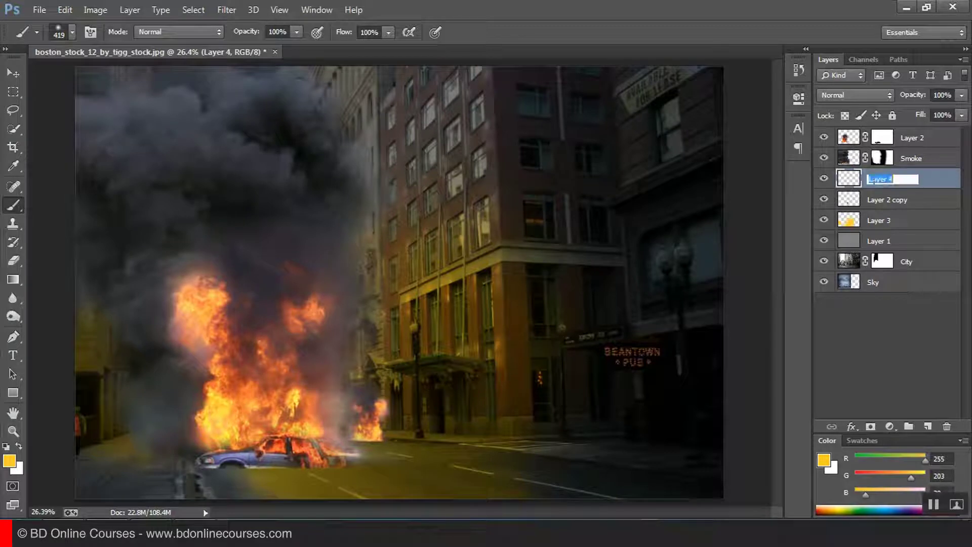
type("Shadow")
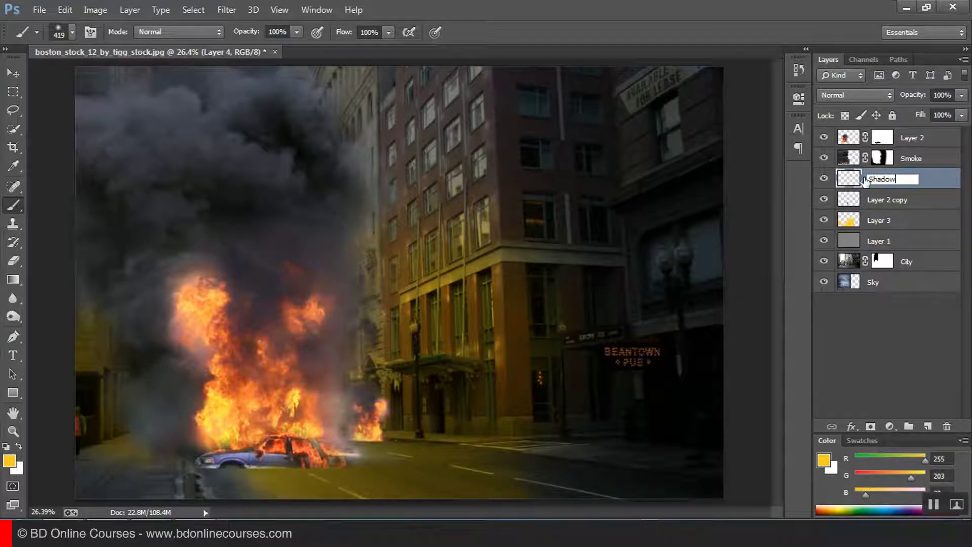
- Name the new layer Shadow and set the foreground colour to black (000000) for the brush
key("Return")
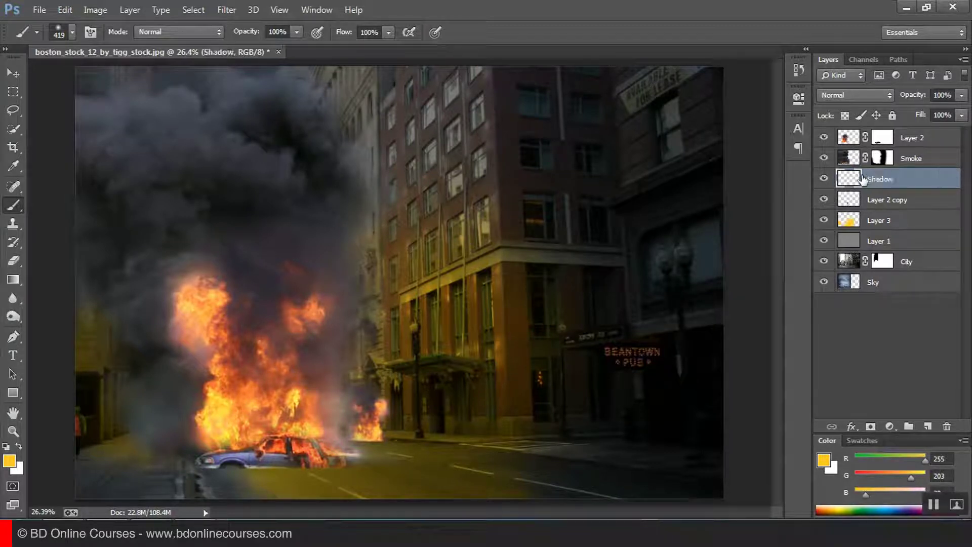
left_click(9, 459)
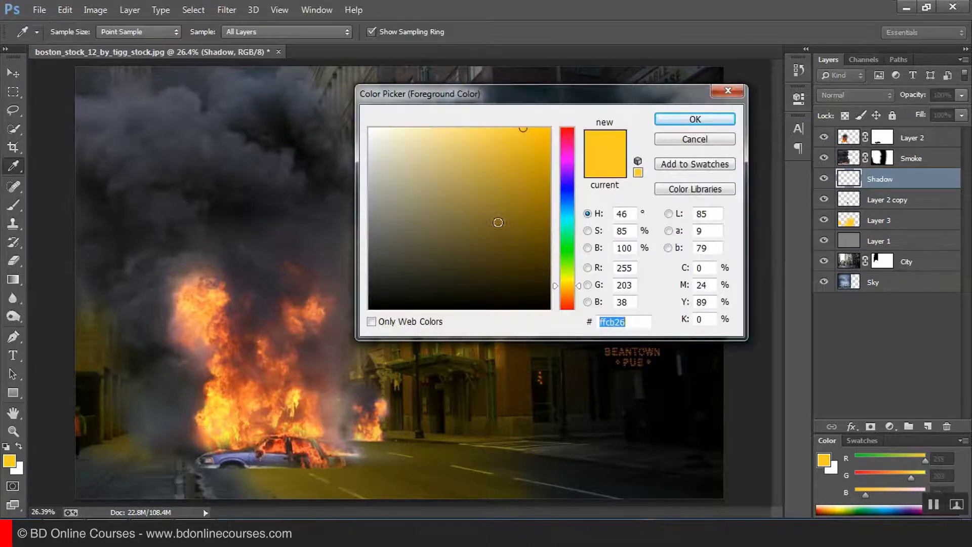
type("000000")
left_click(679, 120)
key("b")
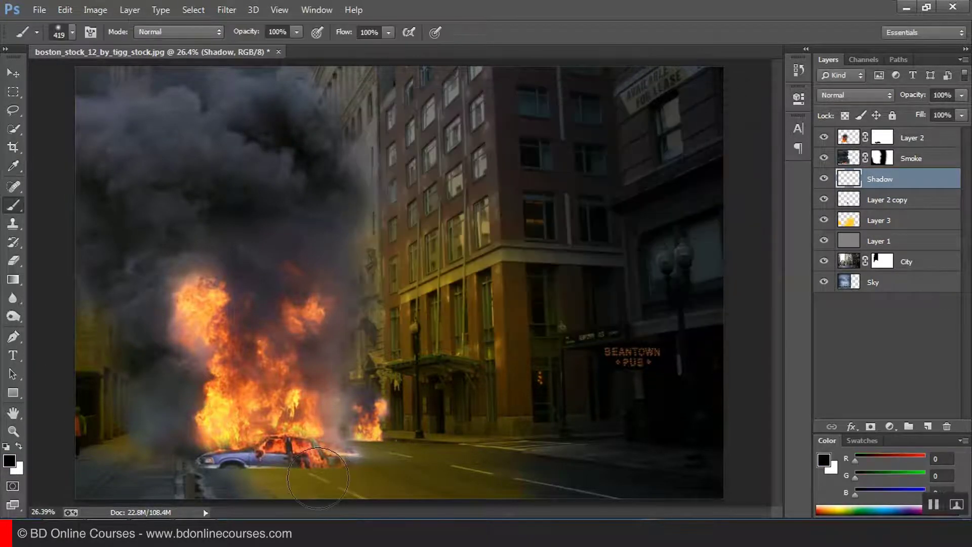
- Paint a soft black shadow beneath the burning car with a 149 px brush and set the Shadow layer's opacity to 58%
right_click(416, 269)
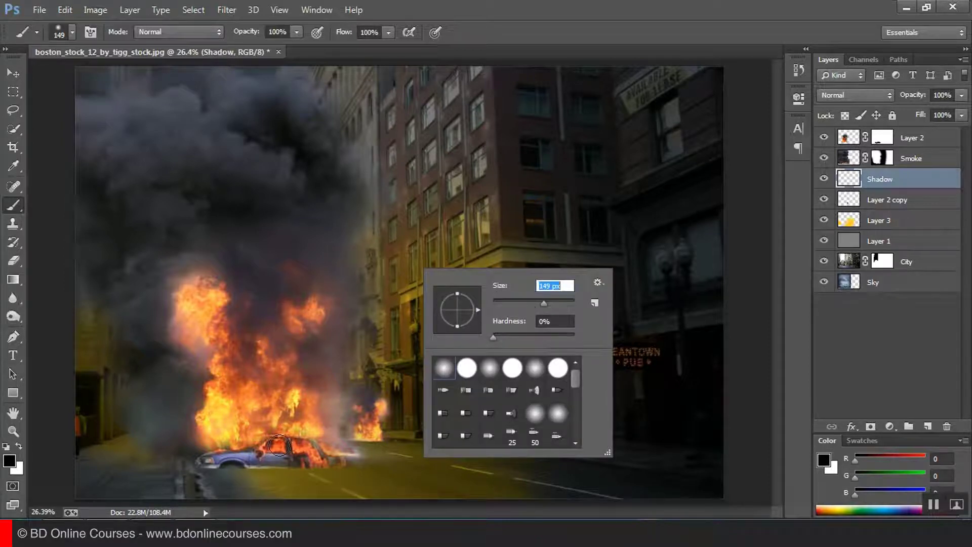
left_click(515, 1)
mouse_move(214, 449)
left_mouse_down()
mouse_move(212, 471)
mouse_move(361, 458)
mouse_move(351, 481)
mouse_move(198, 464)
left_mouse_up()
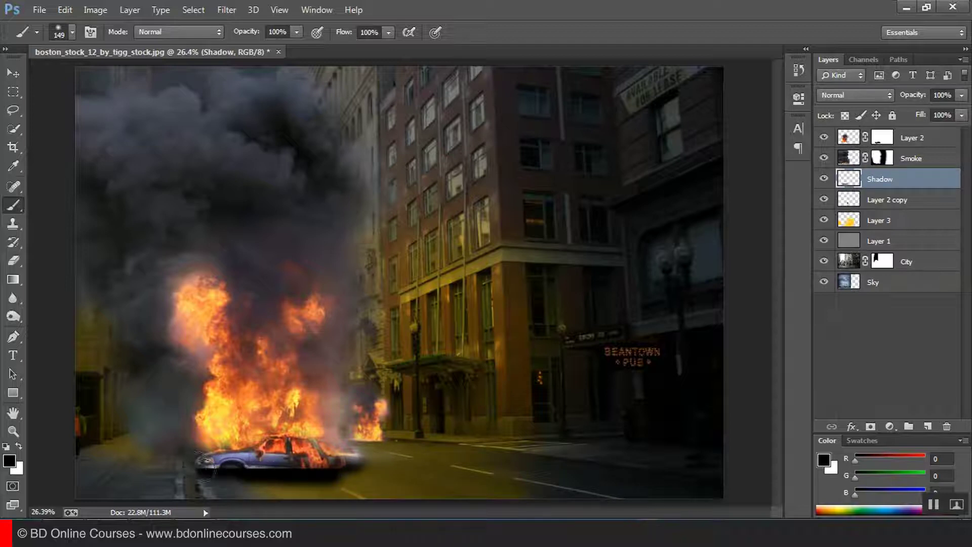
mouse_move(344, 471)
left_mouse_down()
mouse_move(304, 478)
mouse_move(317, 482)
mouse_move(271, 476)
mouse_move(353, 466)
mouse_move(274, 471)
left_mouse_up()
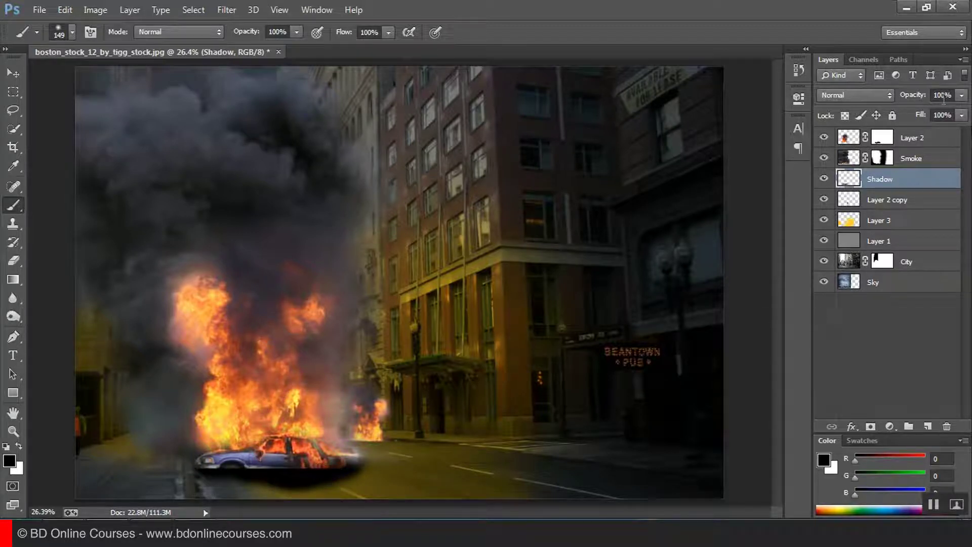
left_click(962, 96)
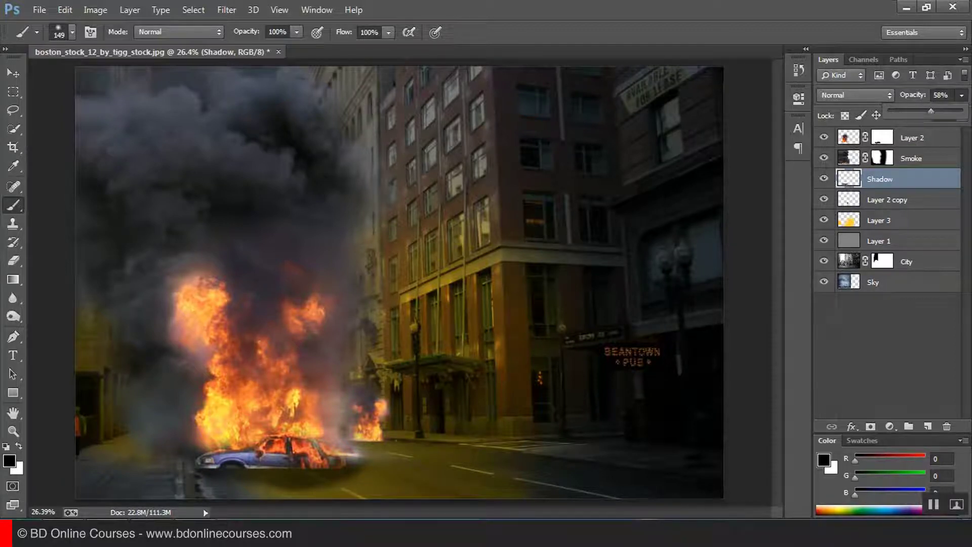
left_click(14, 92)
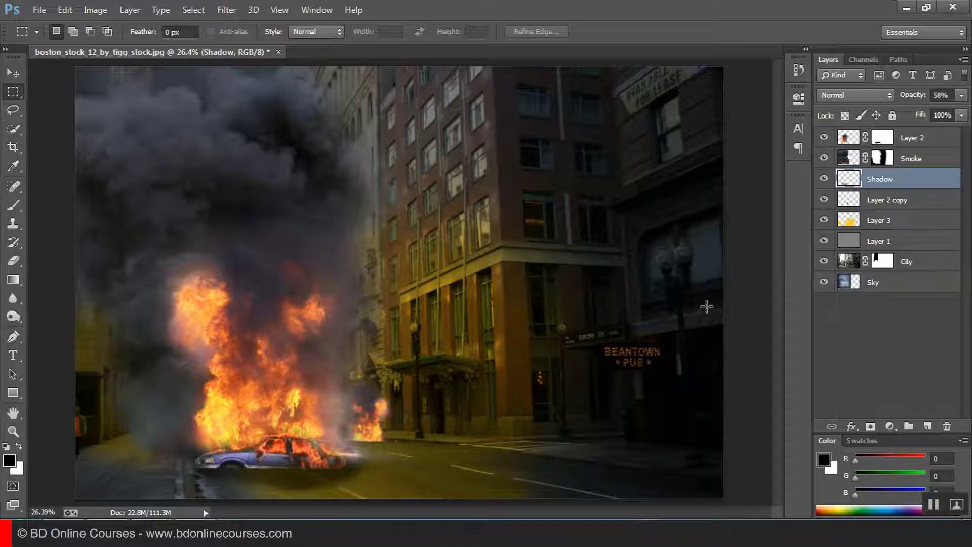
- Add a new layer above Layer 3 and set the foreground colour to bright blue (00d8ff)
left_click(901, 220)
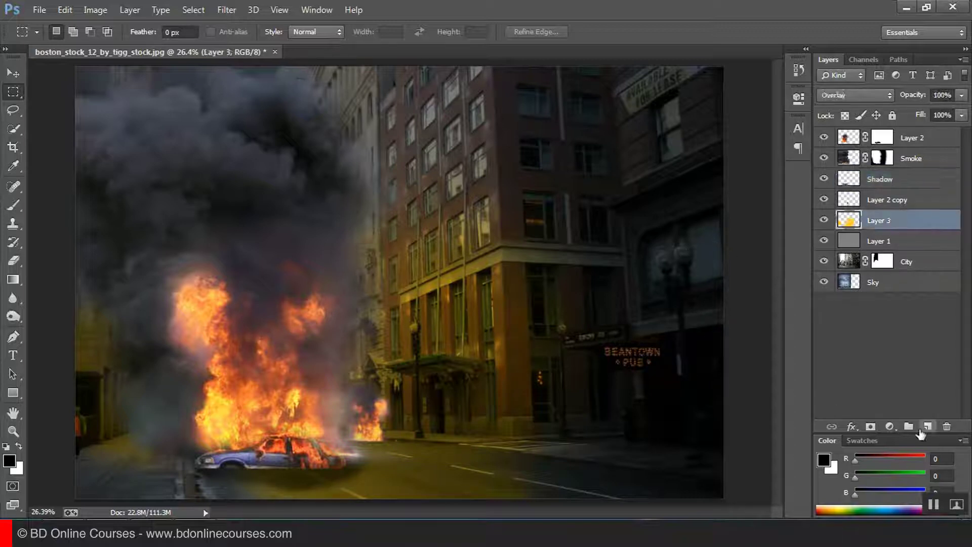
left_click(928, 429)
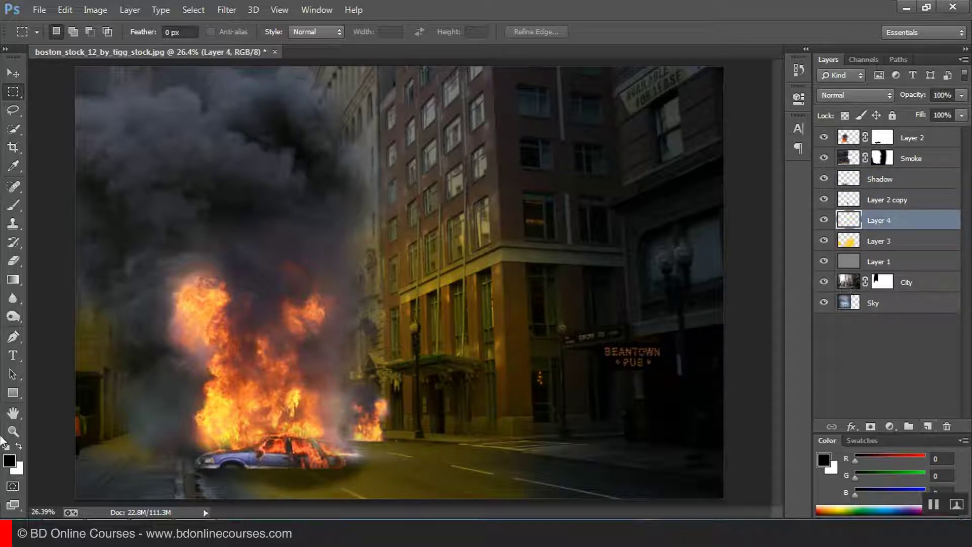
left_click(9, 461)
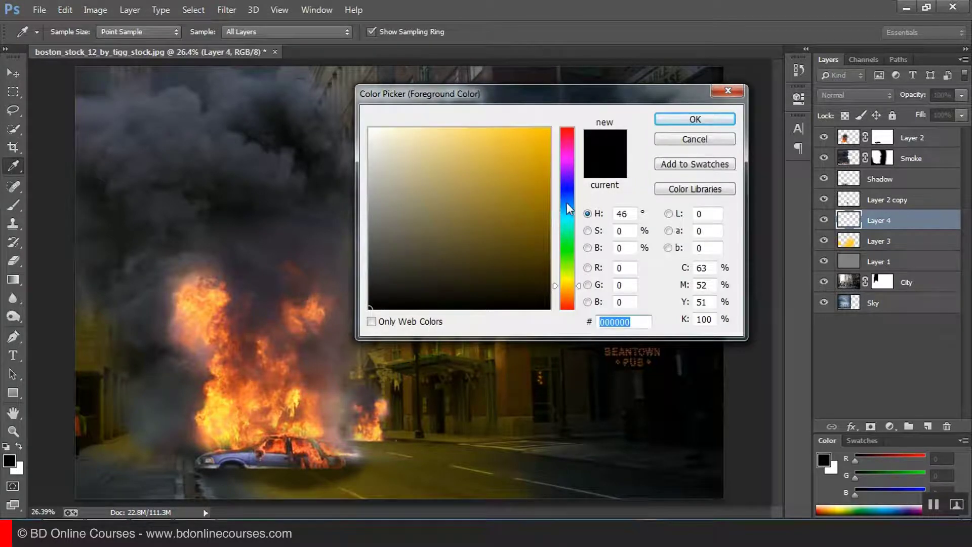
left_click(567, 214)
type("00d8ff")
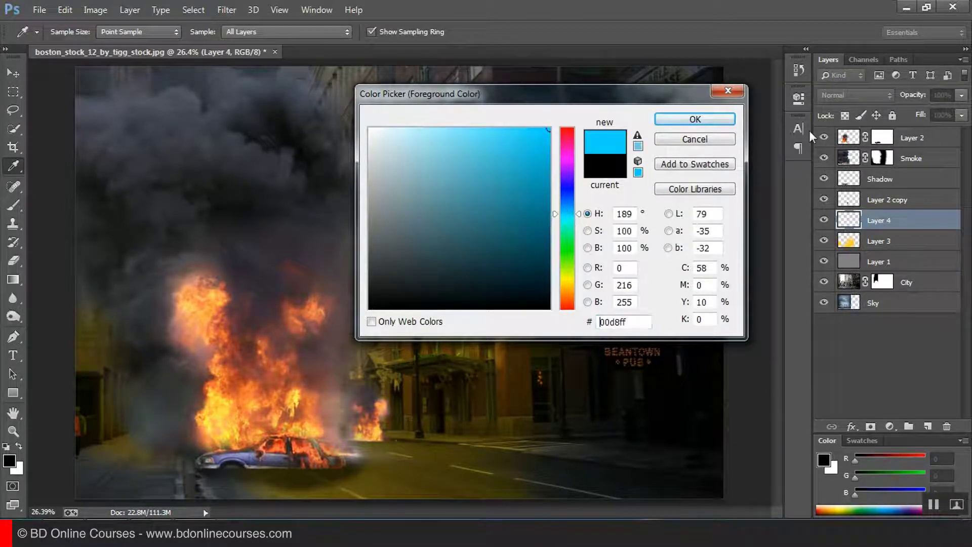
left_click(695, 119)
key("m")
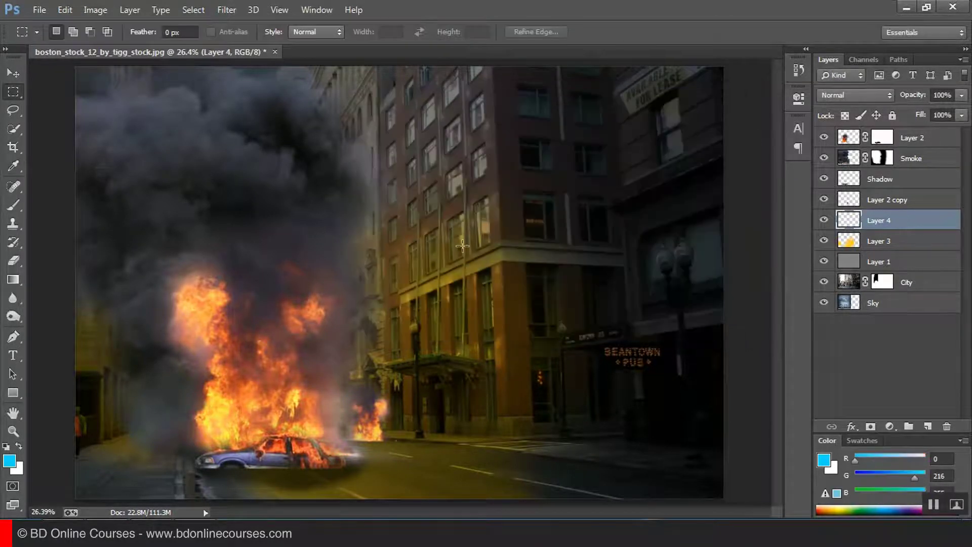
- Paint bright blue over the dark building and street beside the pub sign with a soft 1053 px brush
left_click(18, 205)
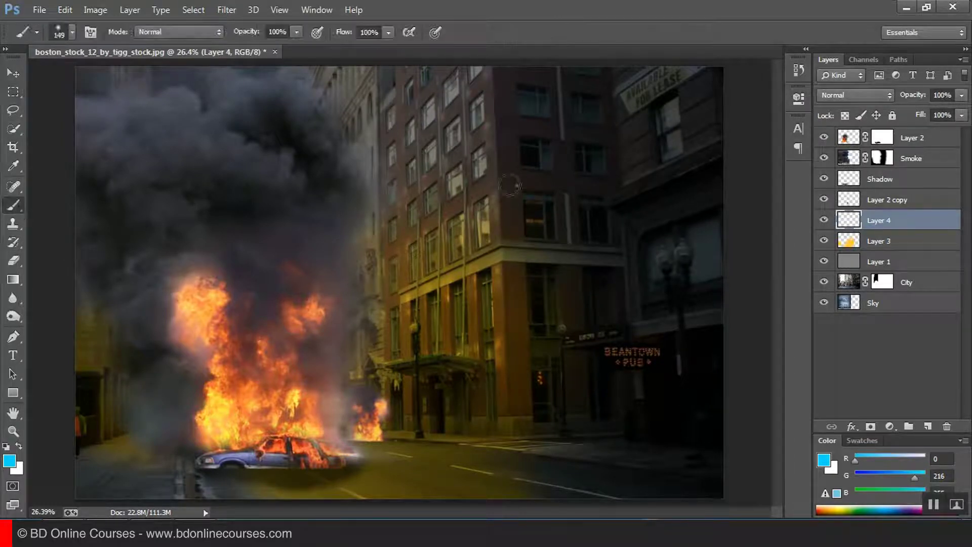
right_click(513, 186)
left_click_drag(651, 218, 660, 221)
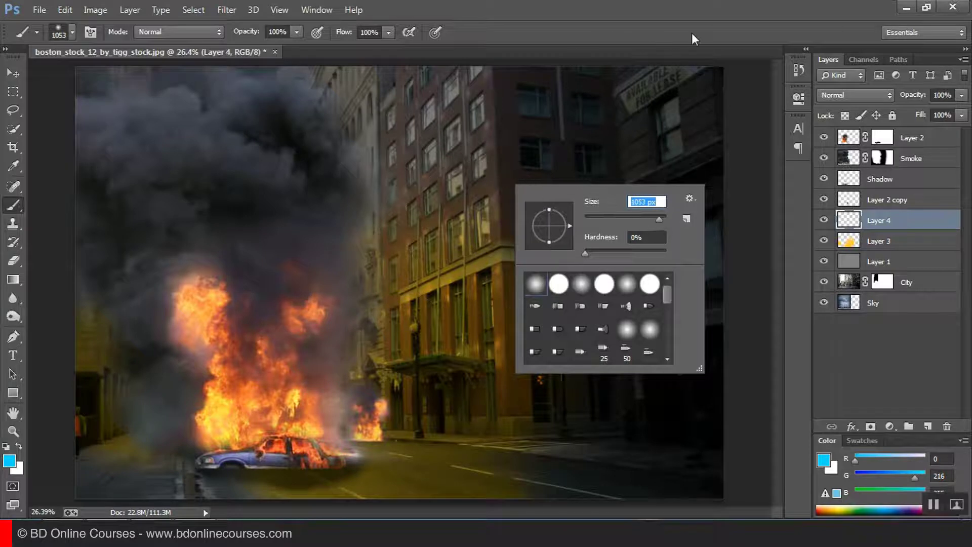
key("Return")
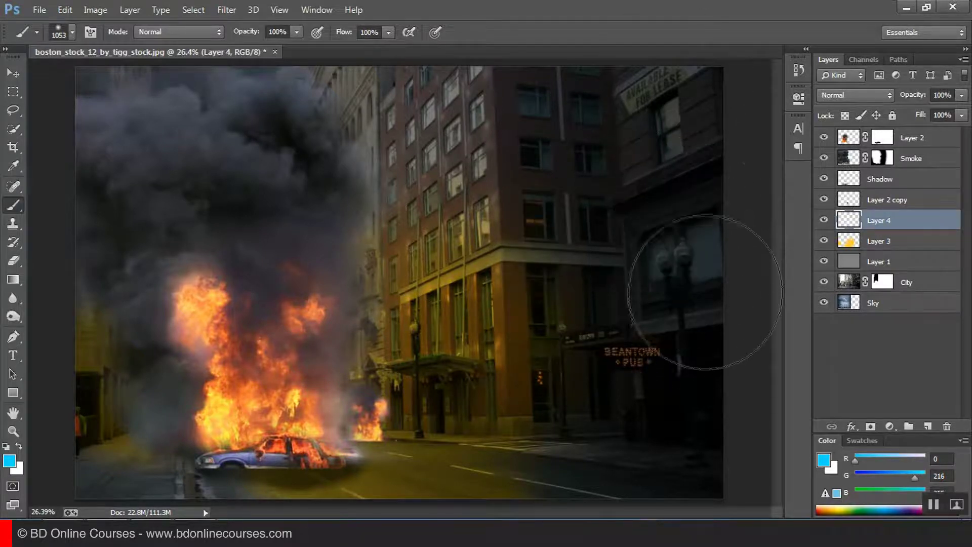
mouse_move(698, 282)
left_mouse_down()
mouse_move(685, 456)
mouse_move(618, 423)
mouse_move(638, 272)
mouse_move(699, 185)
mouse_move(716, 228)
mouse_move(673, 152)
left_mouse_up()
- Set the blend mode of the blue paint layer to Overlay
left_click(848, 96)
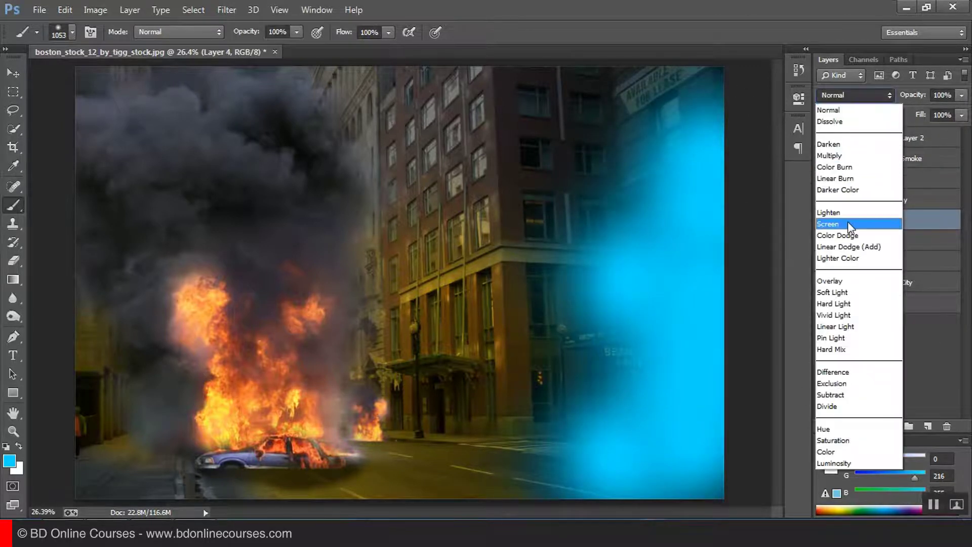
left_click(833, 280)
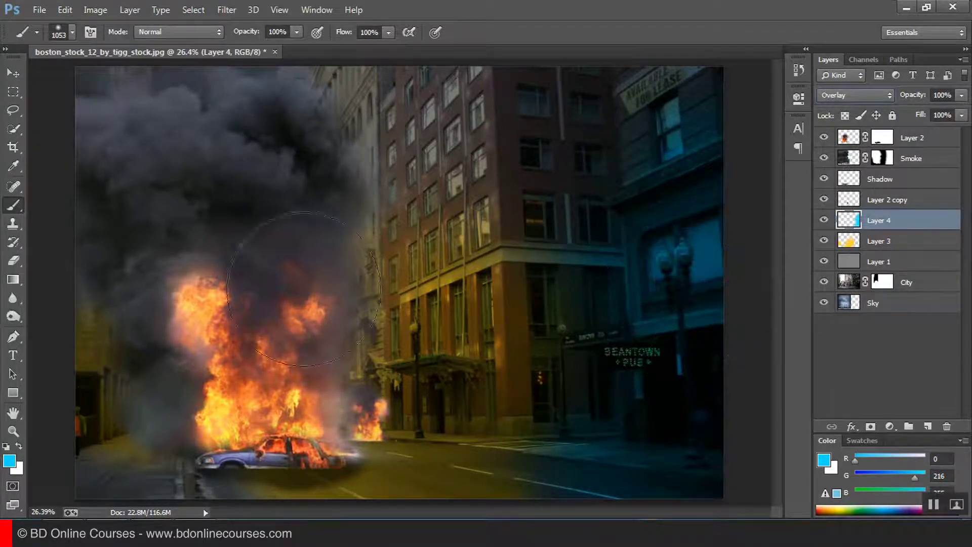
key("m")
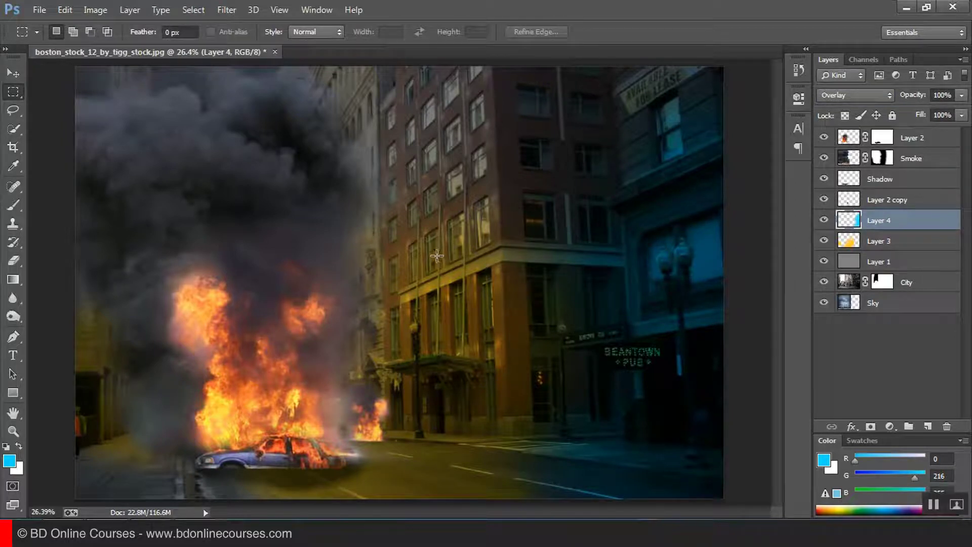
- Open the soldier photo Model.jpg from the Images folder
left_click(36, 11)
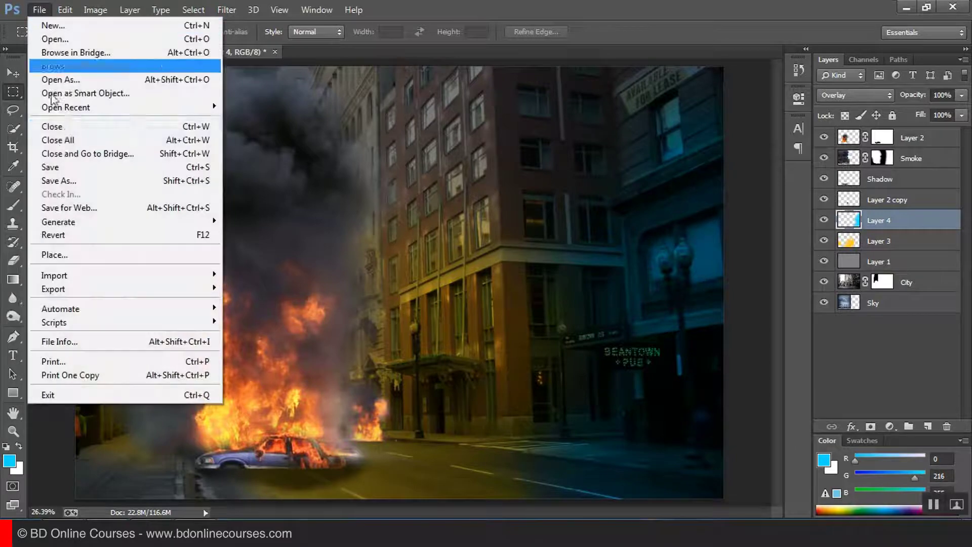
left_click(84, 40)
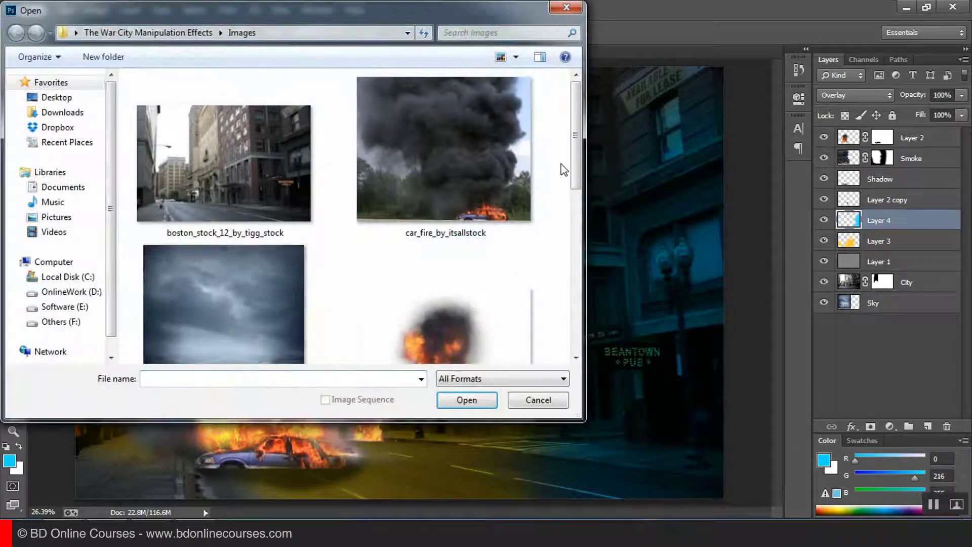
scroll(575, 157, "down", 5)
double_click(440, 193)
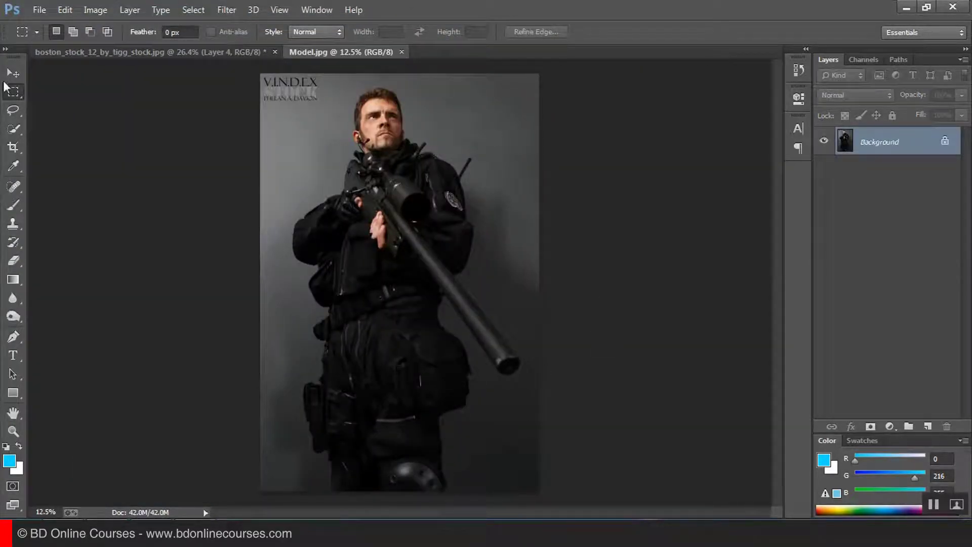
- Select the grey background on both sides of the soldier using the Quick Selection tool with a 495 px brush
left_click(14, 129)
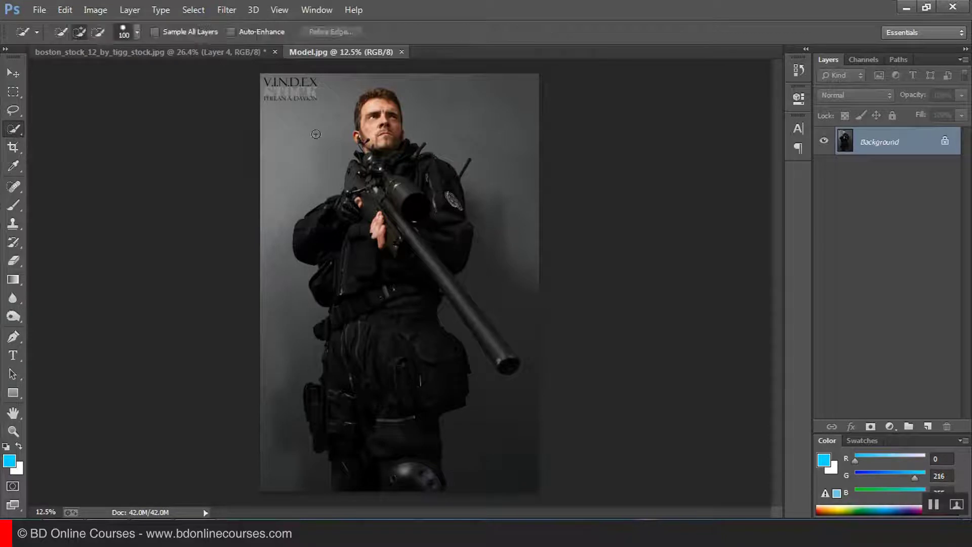
left_click(136, 34)
left_click_drag(137, 73, 149, 76)
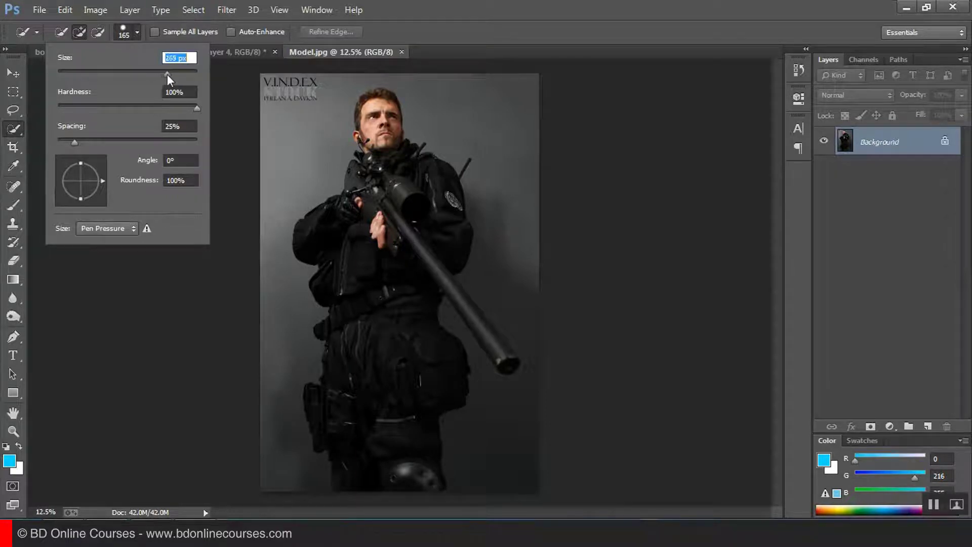
left_click(172, 71)
left_click_drag(175, 75, 183, 73)
left_click(597, 31)
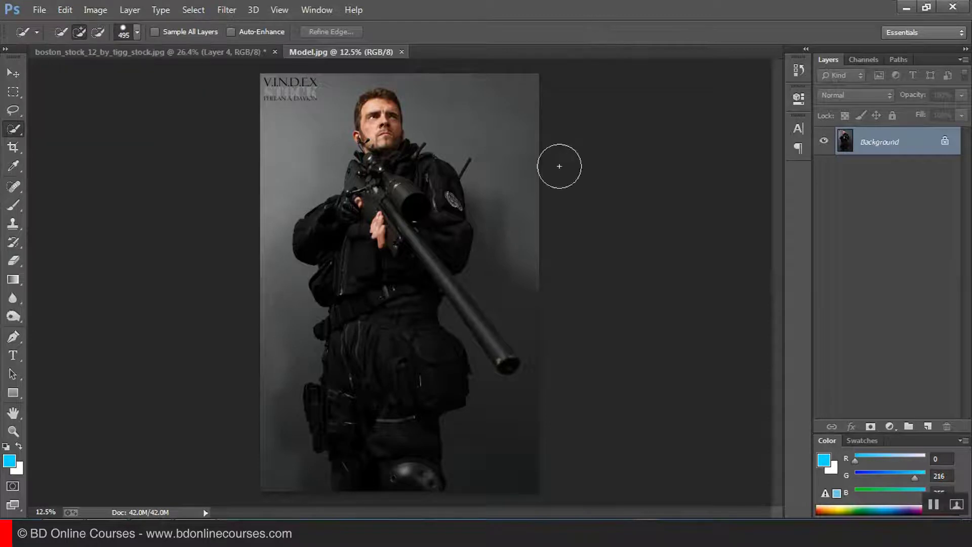
mouse_move(525, 189)
left_mouse_down()
mouse_move(517, 260)
mouse_move(536, 284)
mouse_move(545, 343)
mouse_move(512, 459)
left_mouse_up()
left_click(282, 482)
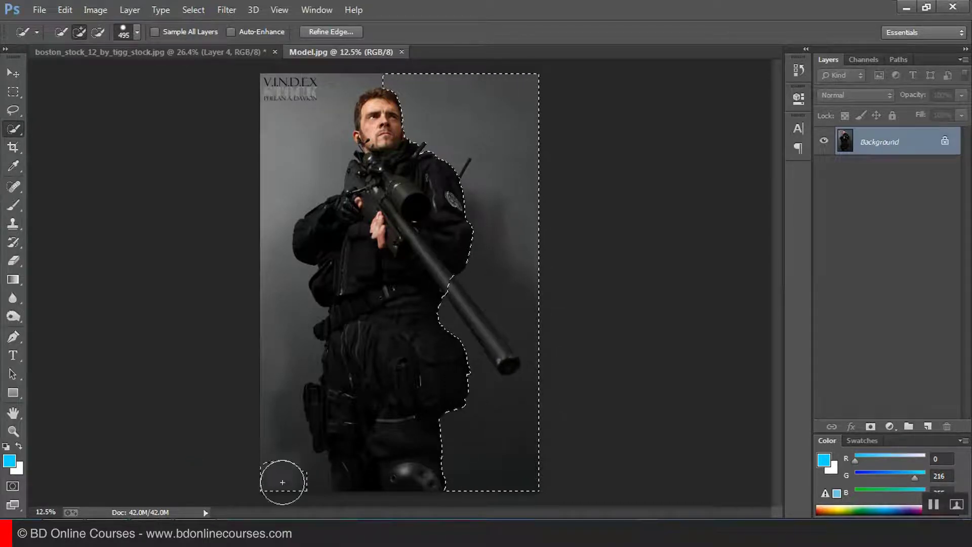
left_click_drag(279, 405, 252, 219)
left_click_drag(274, 152, 287, 124)
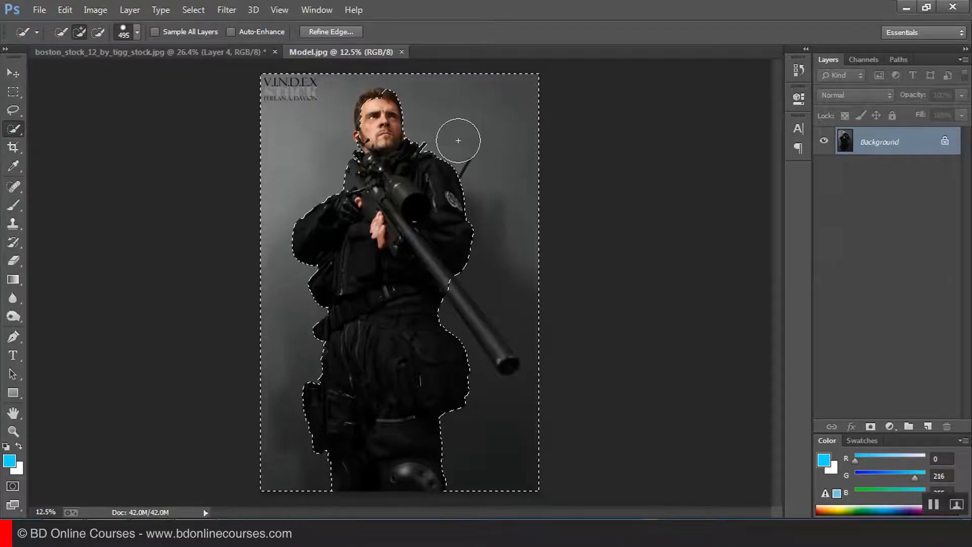
- Check the selection edge around the soldier's head and set the Quick Selection brush size to 175 px
left_click(411, 218, "ctrl")
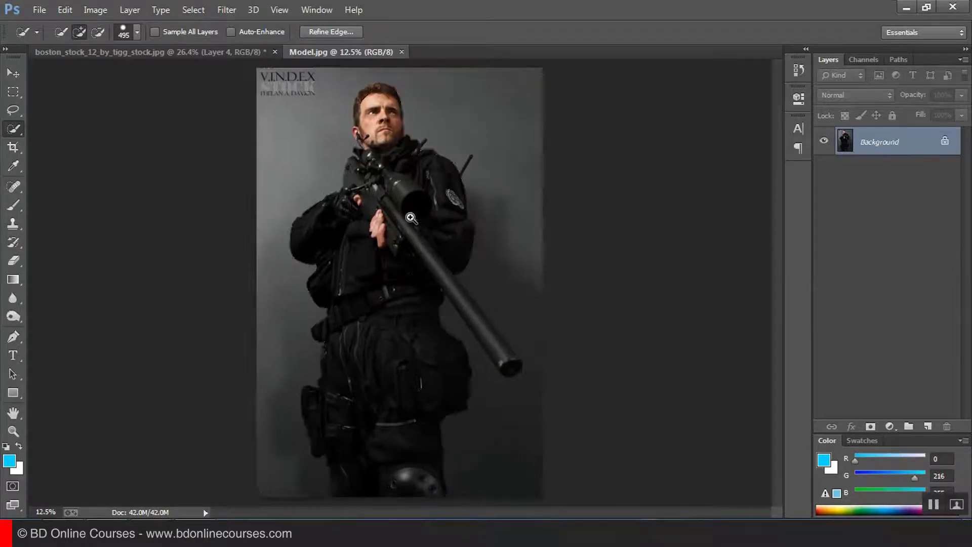
scroll(355, 279, "up", 5)
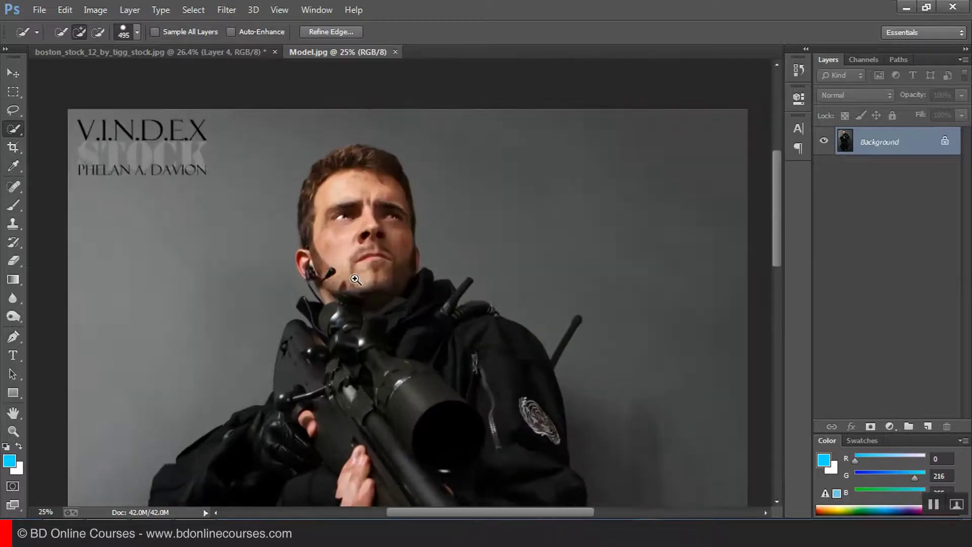
left_click(356, 279, "ctrl")
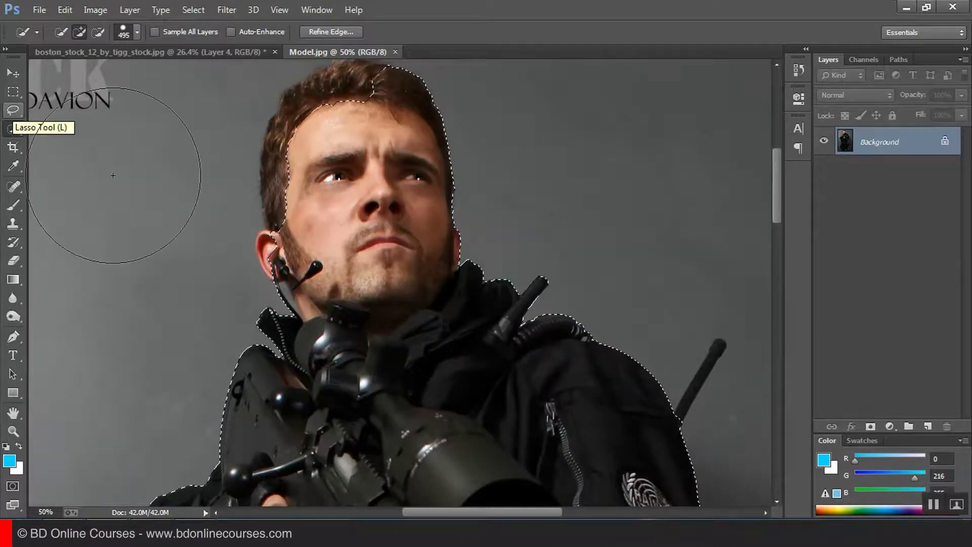
left_click(341, 221, "ctrl")
right_click(529, 193)
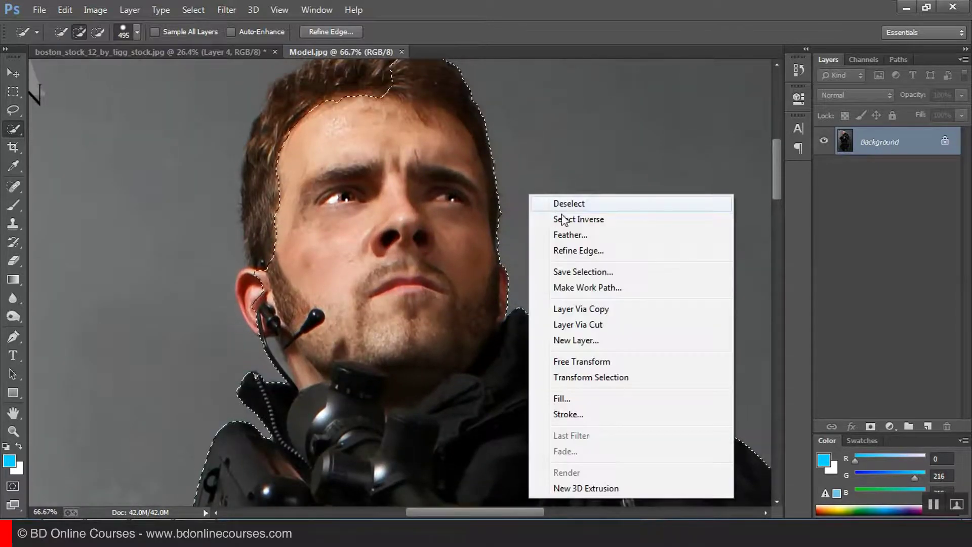
left_click(552, 36)
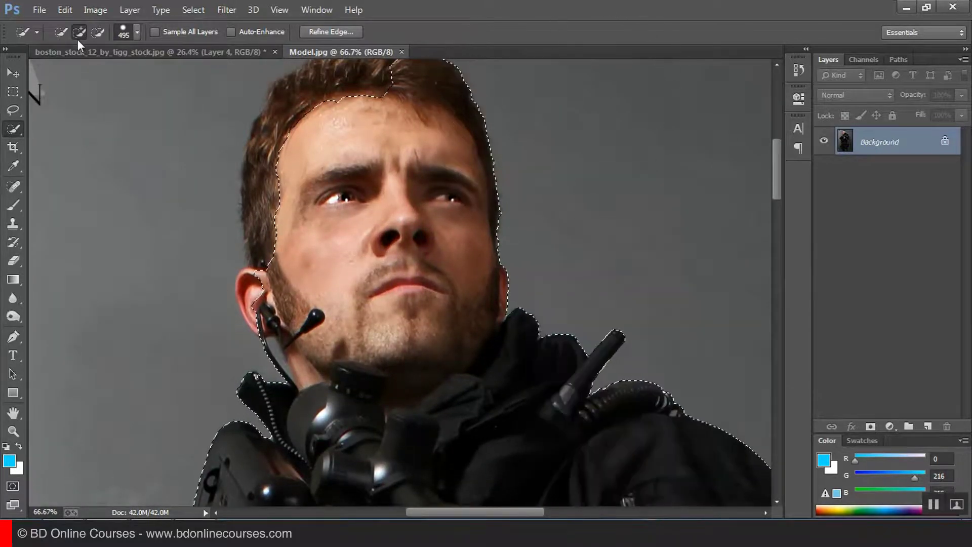
left_click(137, 32)
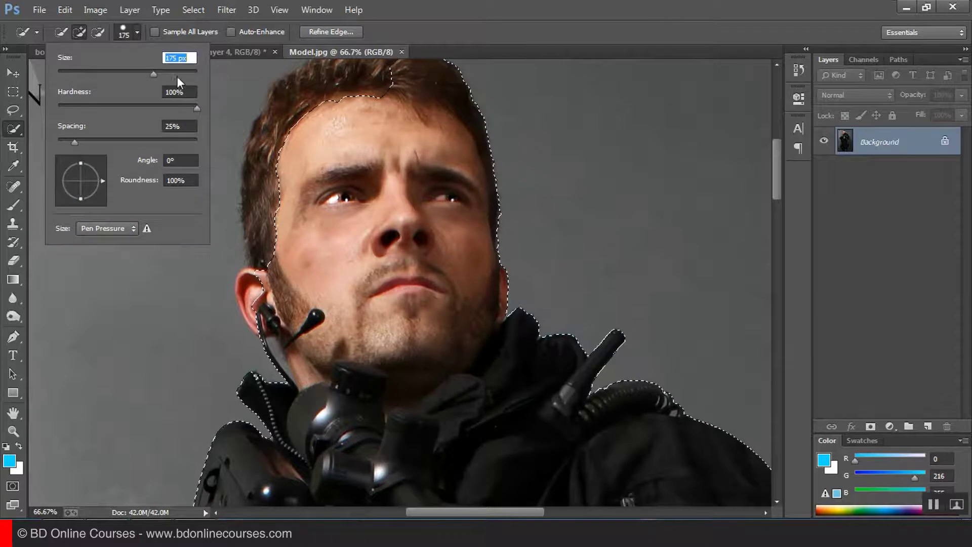
mouse_move(315, 256)
left_mouse_down()
mouse_move(299, 289)
mouse_move(424, 297)
mouse_move(381, 277)
mouse_move(395, 269)
mouse_move(336, 179)
mouse_move(340, 264)
mouse_move(376, 236)
left_mouse_up()
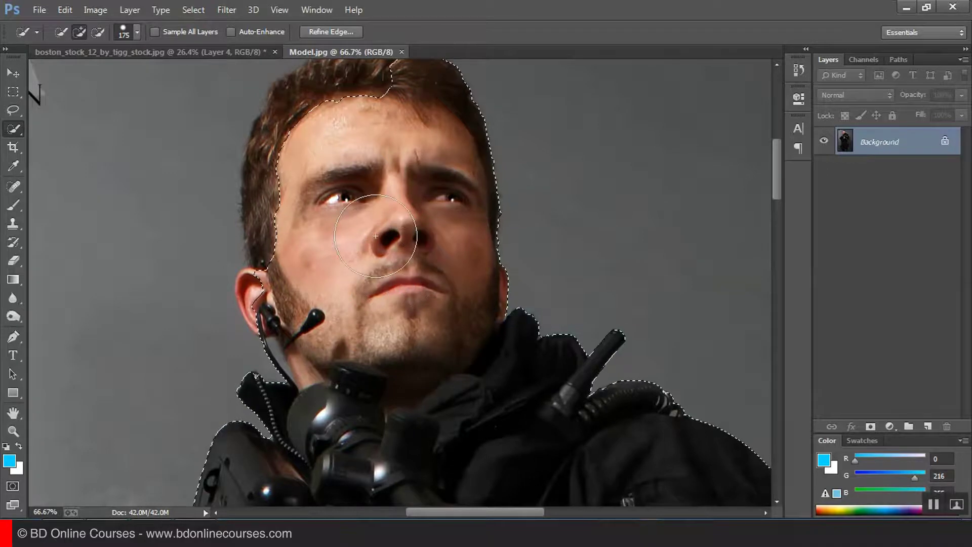
key("ctrl+0")
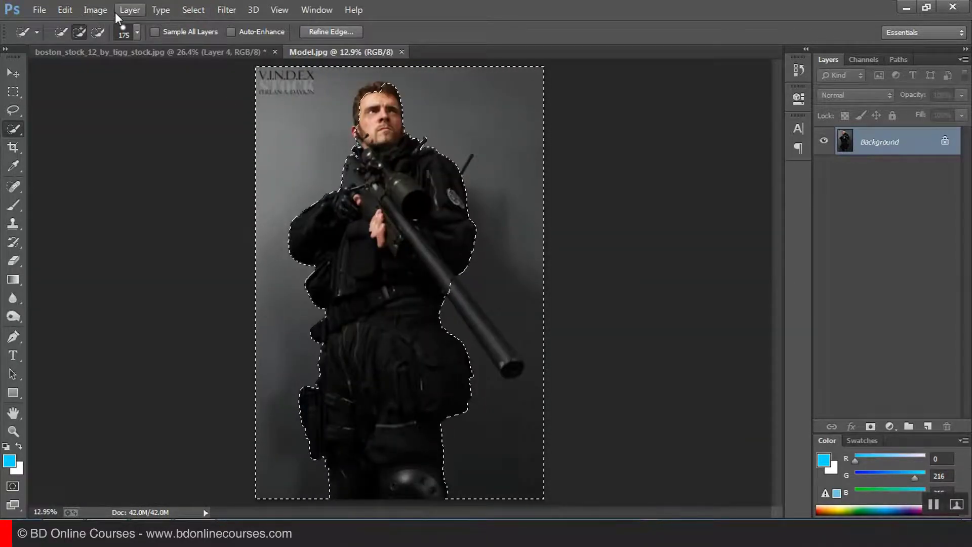
- Invert the selection to the soldier and add his missing hair and ear to it with the 175 px Quick Selection brush
left_click(186, 9)
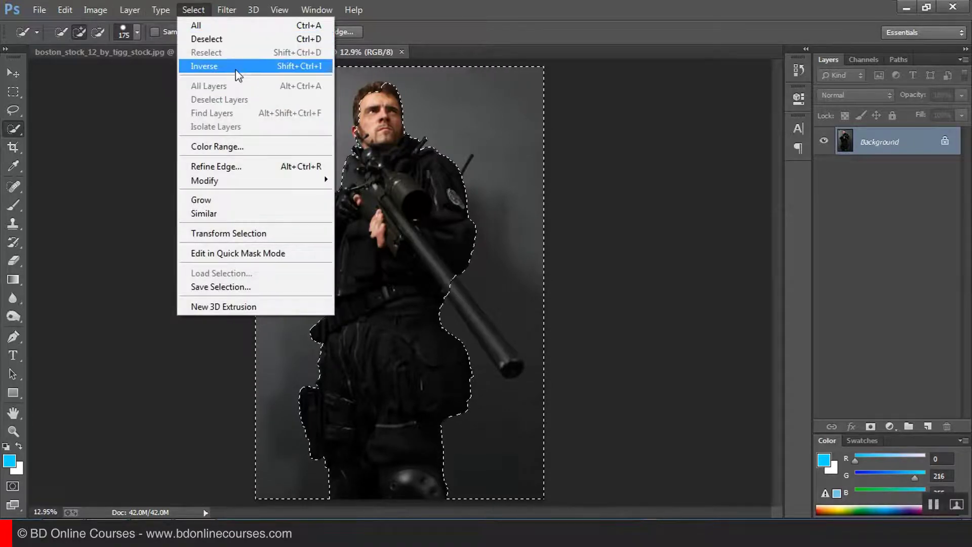
left_click(235, 66)
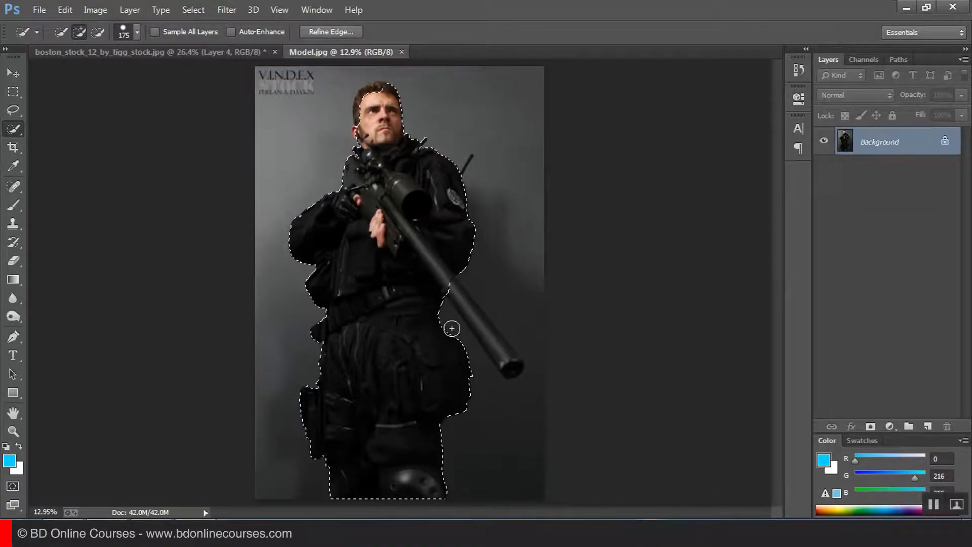
left_click(388, 202, "ctrl")
left_click(388, 199, "ctrl")
left_click(387, 193, "ctrl")
left_click_drag(386, 187, 398, 330)
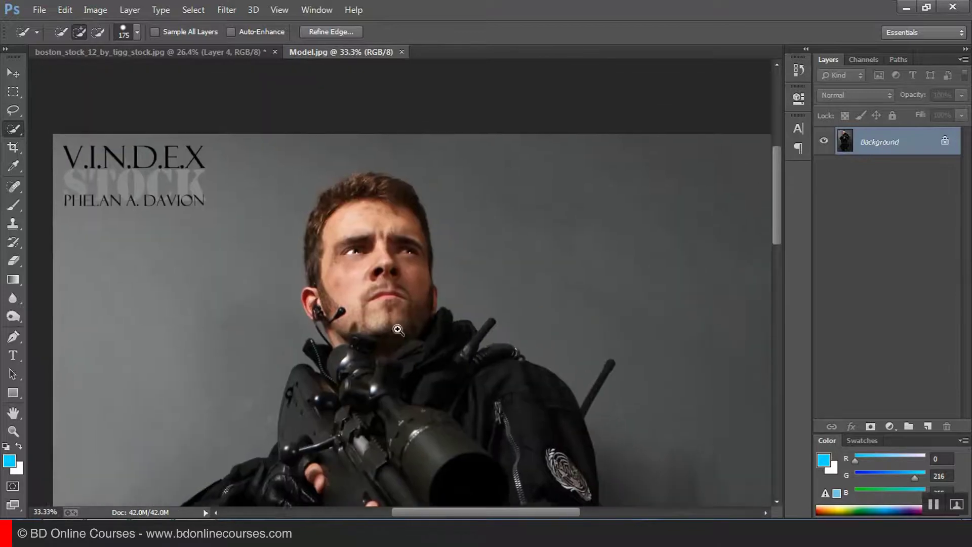
left_click(398, 329, "ctrl")
left_click_drag(337, 310, 316, 320)
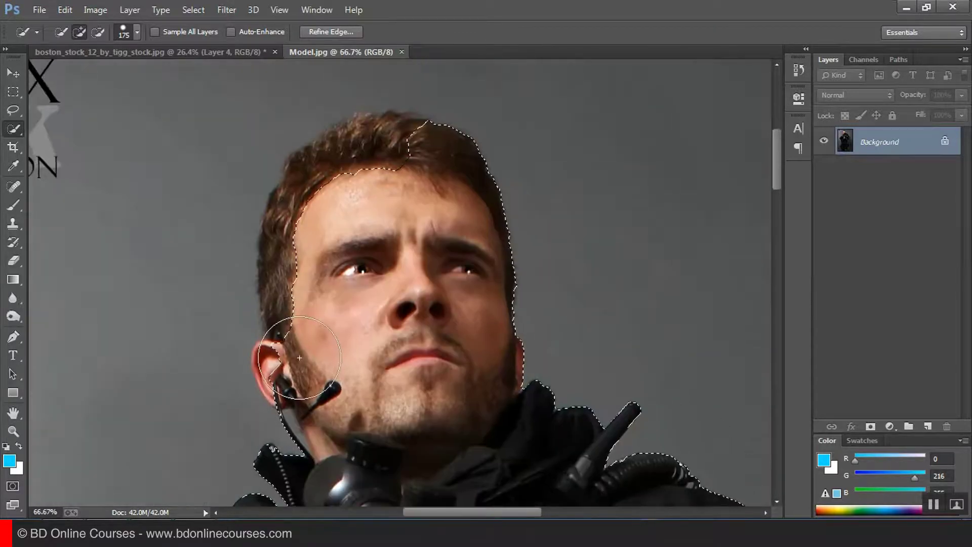
left_click_drag(299, 357, 304, 359)
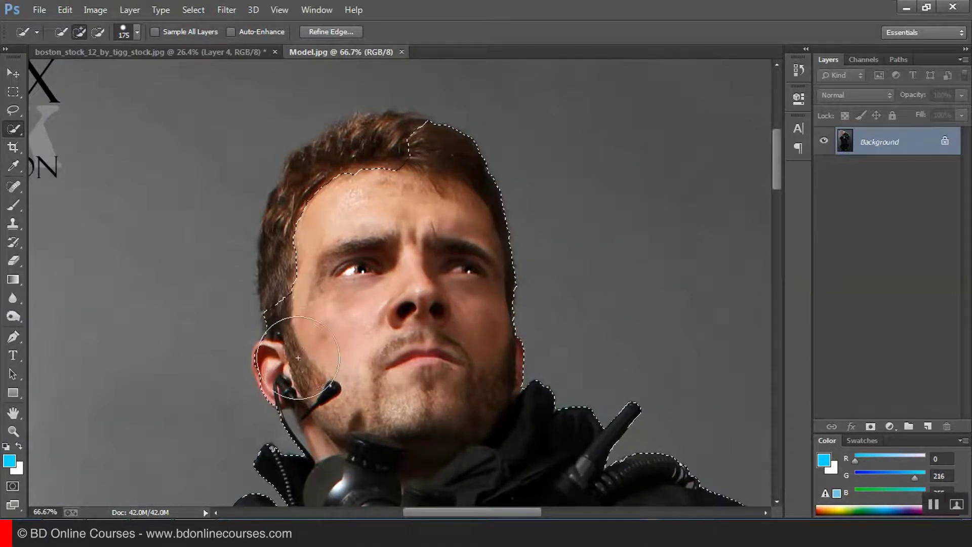
mouse_move(353, 355)
left_mouse_down()
mouse_move(320, 331)
mouse_move(308, 265)
left_mouse_up()
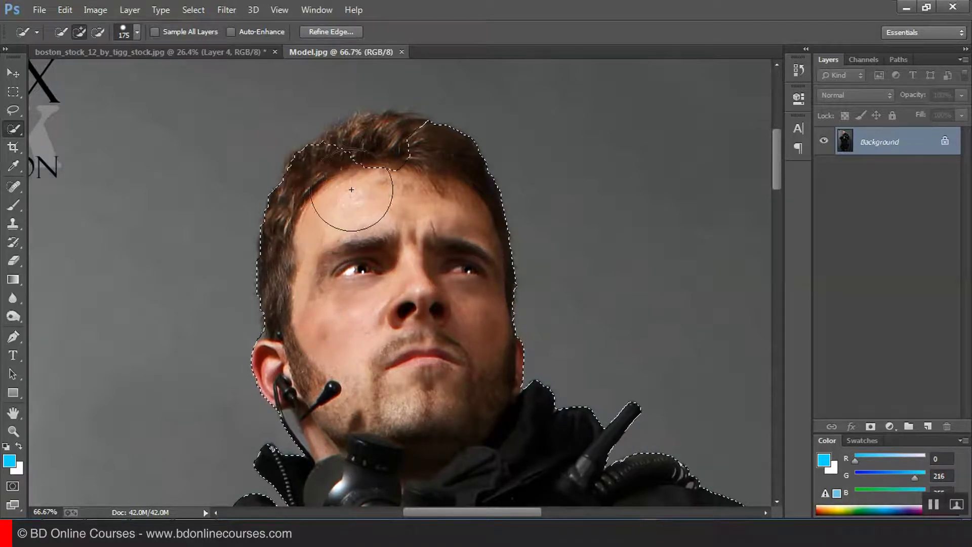
mouse_move(352, 190)
left_mouse_down()
mouse_move(390, 167)
mouse_move(358, 165)
left_mouse_up()
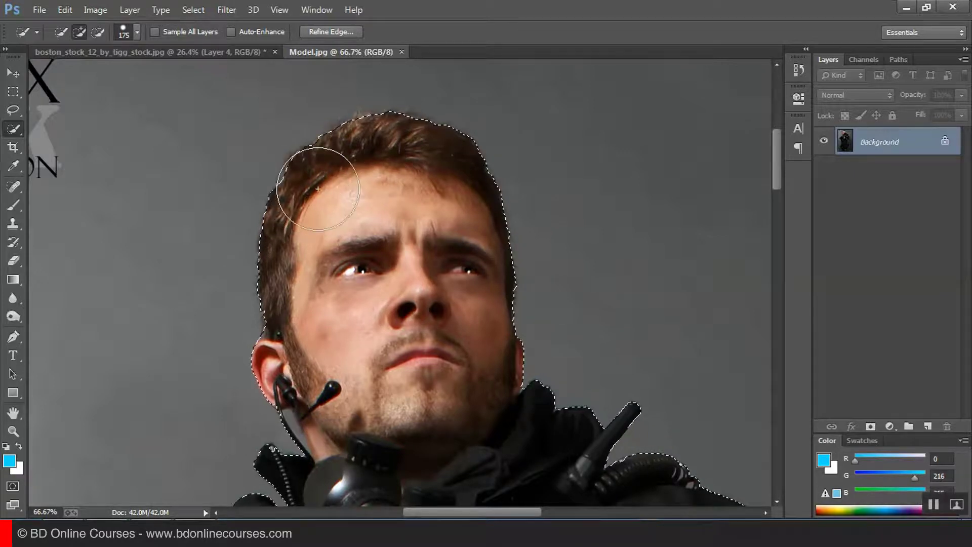
- Clean up the selection edge in the gap between the soldier's collar and the rifle stock with the Lasso tool
scroll(382, 289, "down", 3)
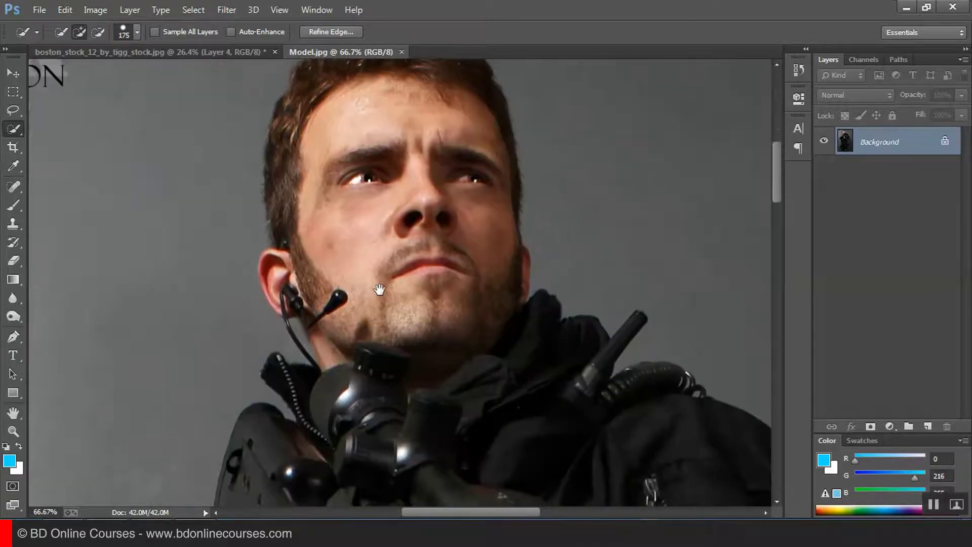
scroll(476, 238, "down", 6)
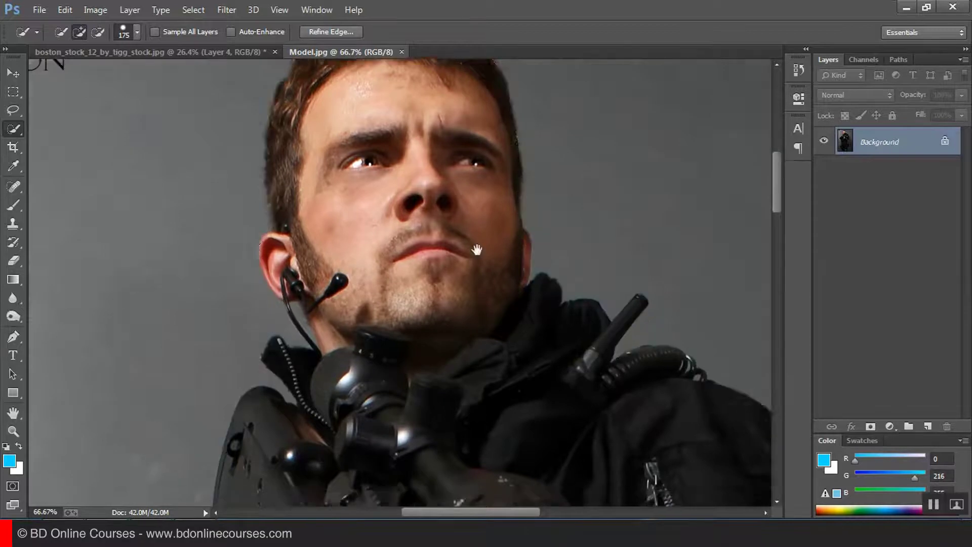
left_click(13, 109)
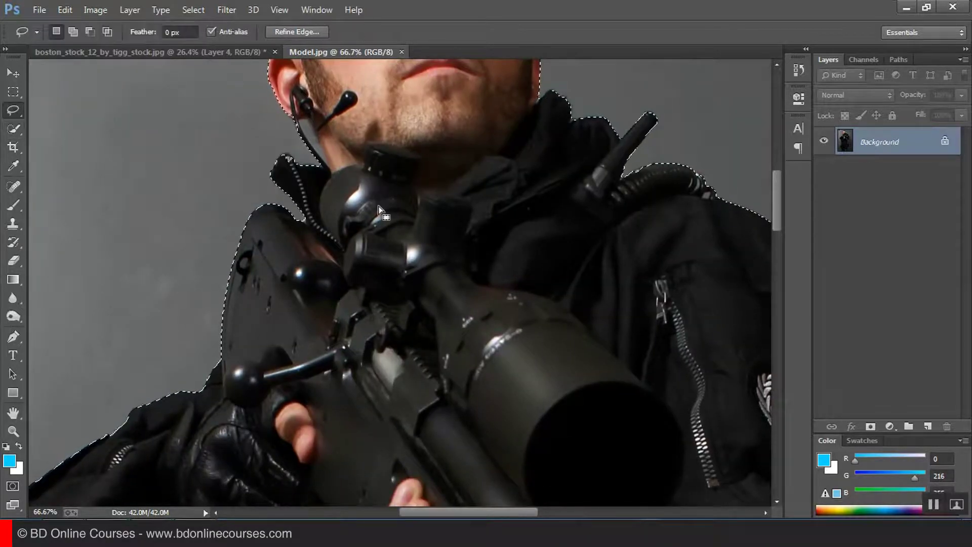
scroll(331, 202, "up", 2)
left_click_drag(335, 146, 365, 250)
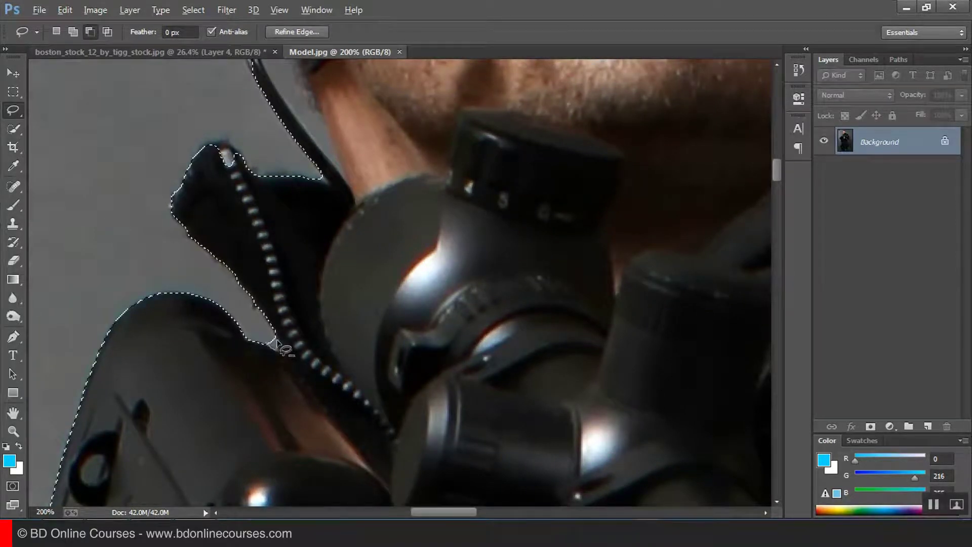
scroll(355, 334, "up", 1)
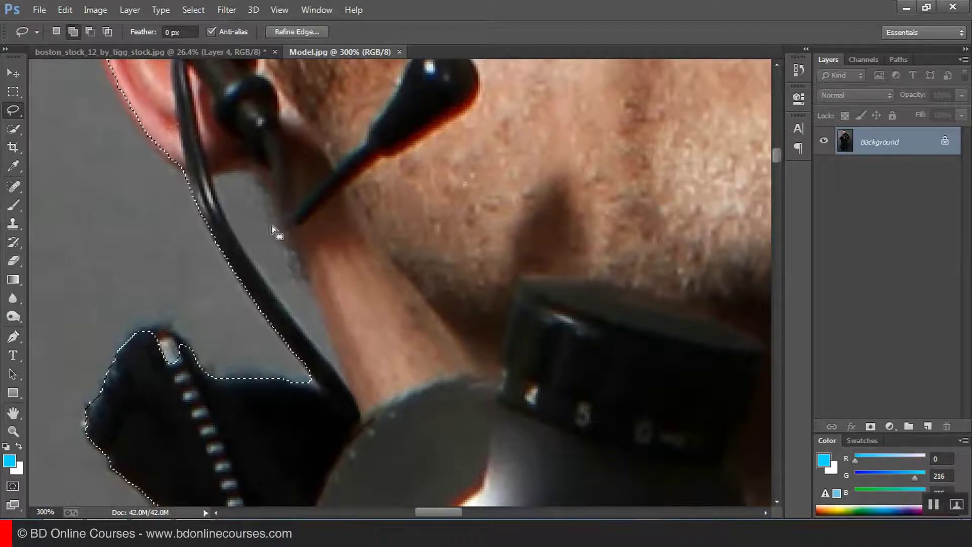
- Subtract the grey gap between the headset cable and the neck from the selection using the Magic Wand with Tolerance 32
left_click_drag(274, 231, 314, 316)
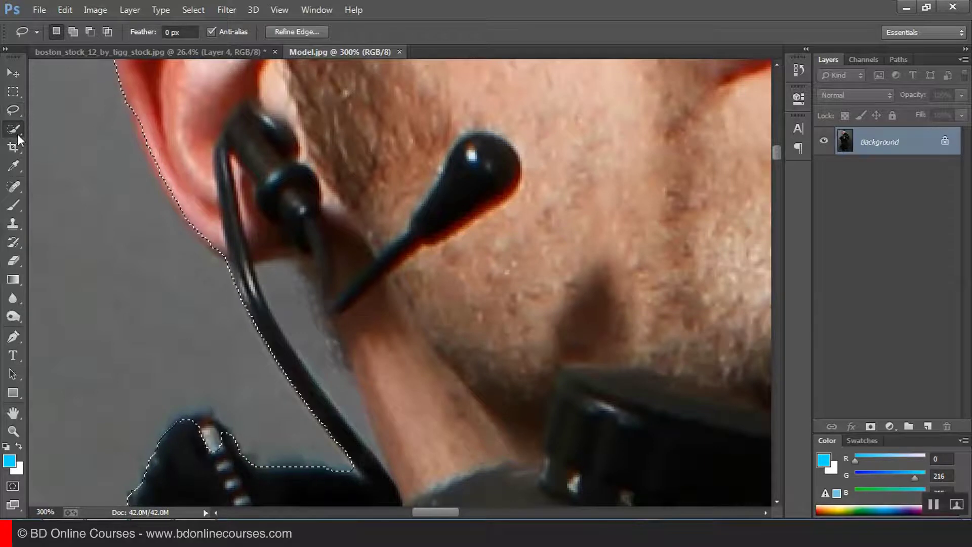
left_click_drag(17, 134, 53, 137)
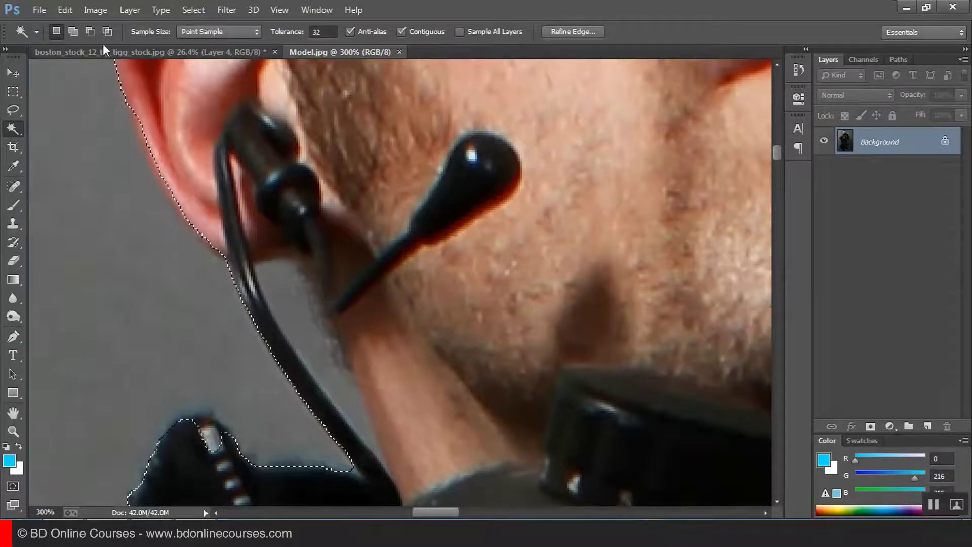
left_click(73, 31)
left_click(87, 32)
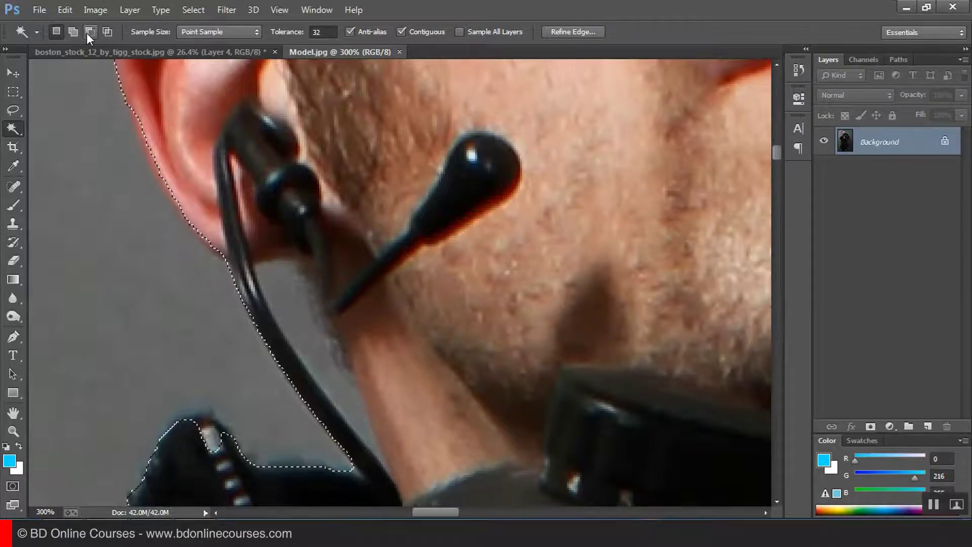
left_click(306, 330)
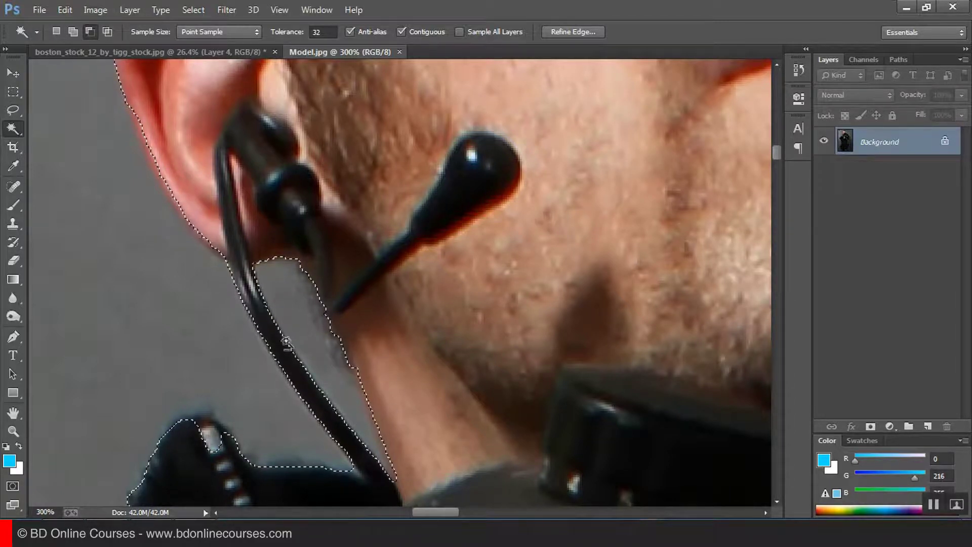
left_click(13, 129)
left_click(50, 128)
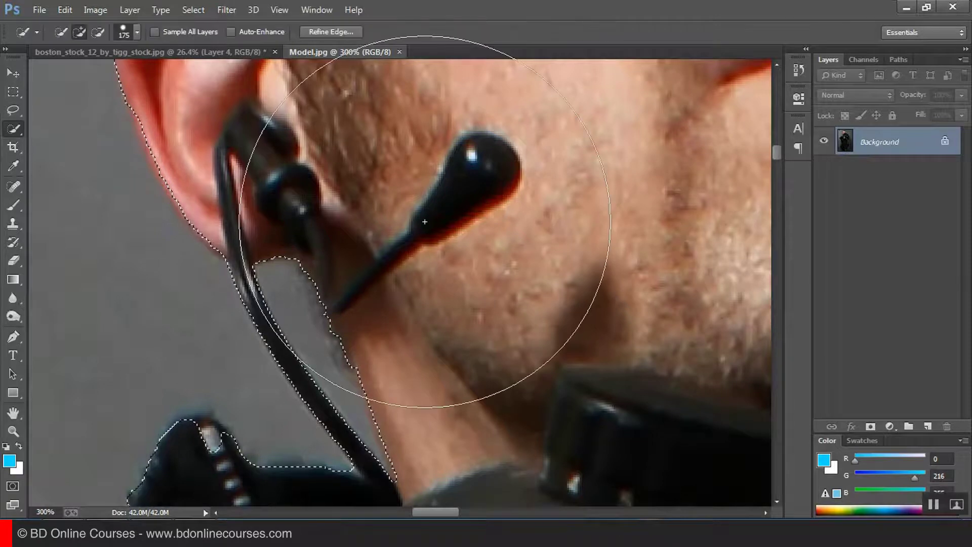
- Try to add the rifle barrel to the selection with the 175 px Quick Selection brush
key("ctrl+0")
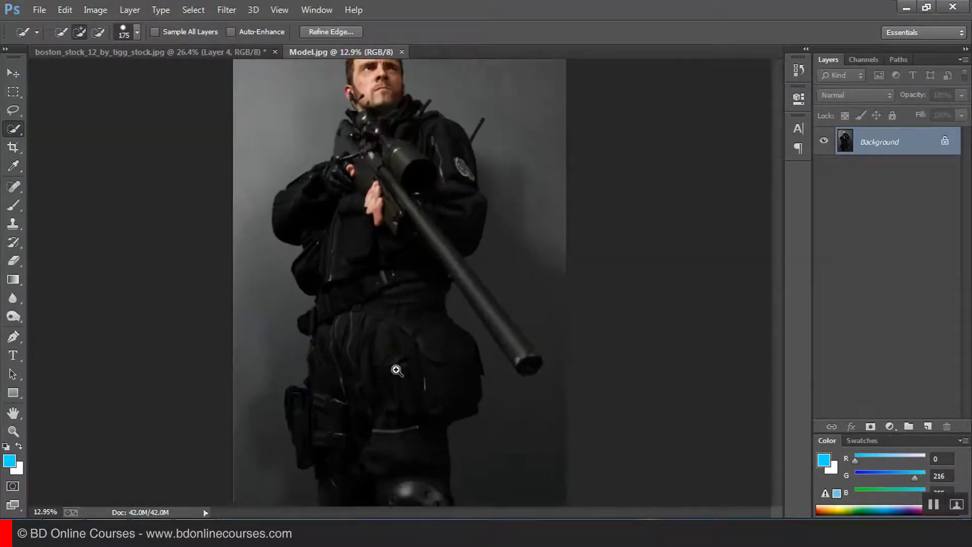
left_click(475, 282)
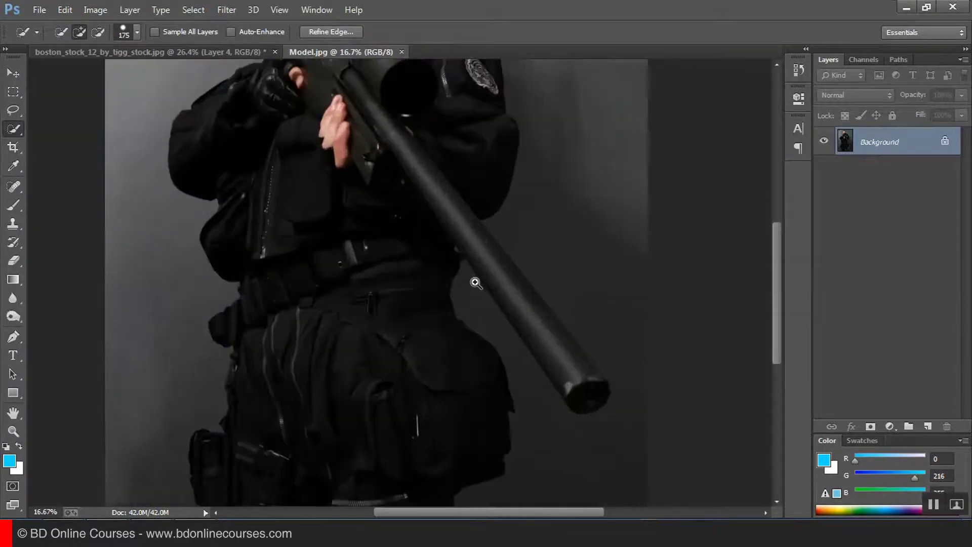
left_click(475, 282)
left_click_drag(493, 284, 456, 300)
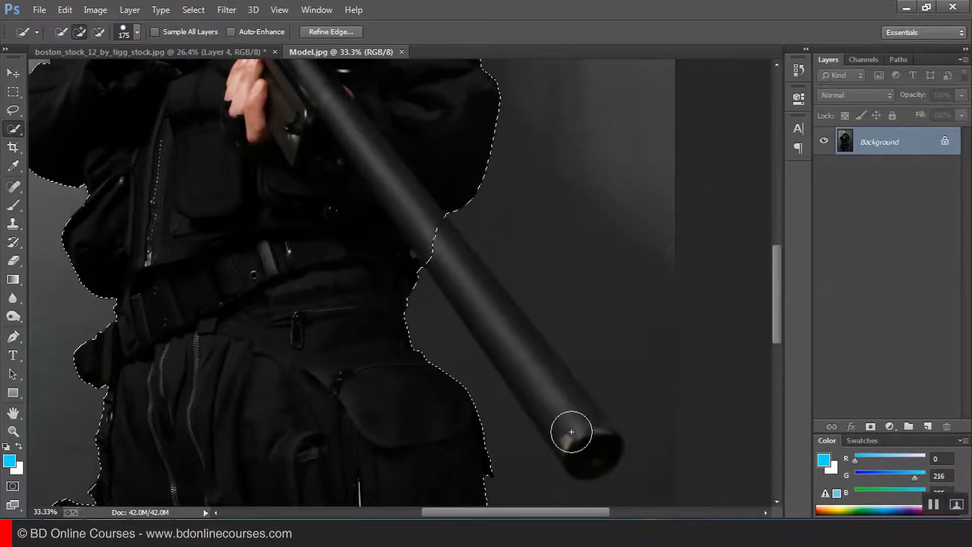
scroll(540, 365, "up", 1)
left_click_drag(523, 332, 497, 326)
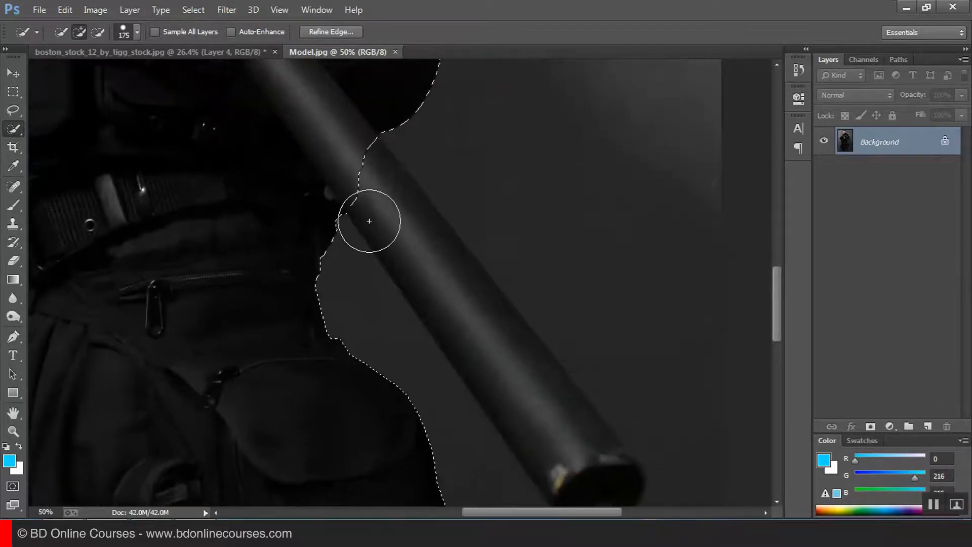
mouse_move(369, 220)
left_mouse_down()
mouse_move(392, 200)
mouse_move(374, 185)
left_mouse_up()
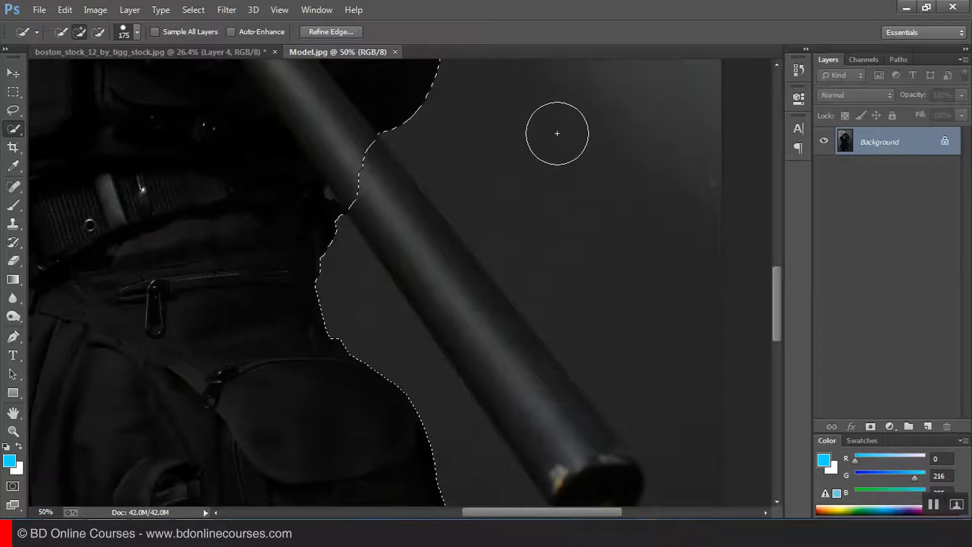
- Set the Quick Selection brush size to 51 px and add the whole rifle barrel up to the muzzle to the selection
right_click(557, 134)
left_click(100, 50)
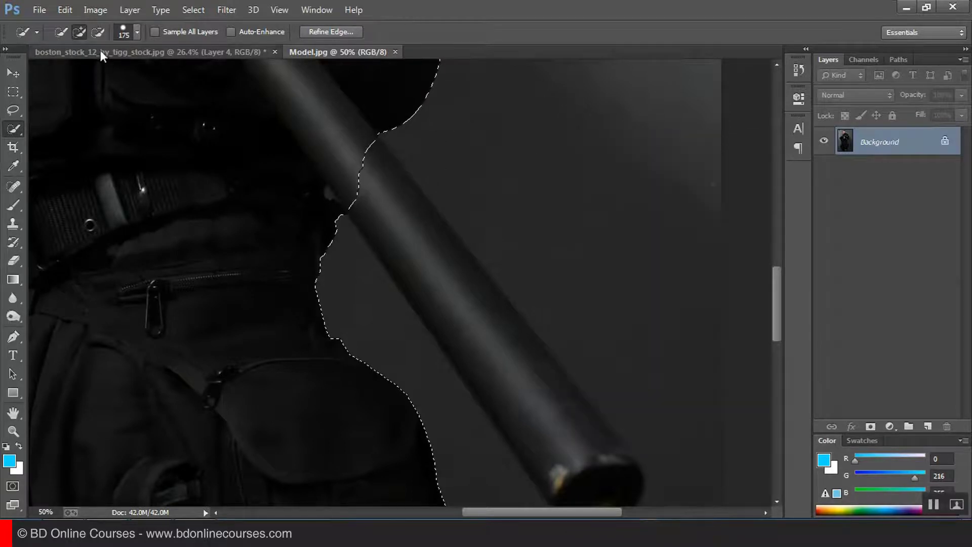
left_click(138, 32)
left_click_drag(121, 72, 101, 72)
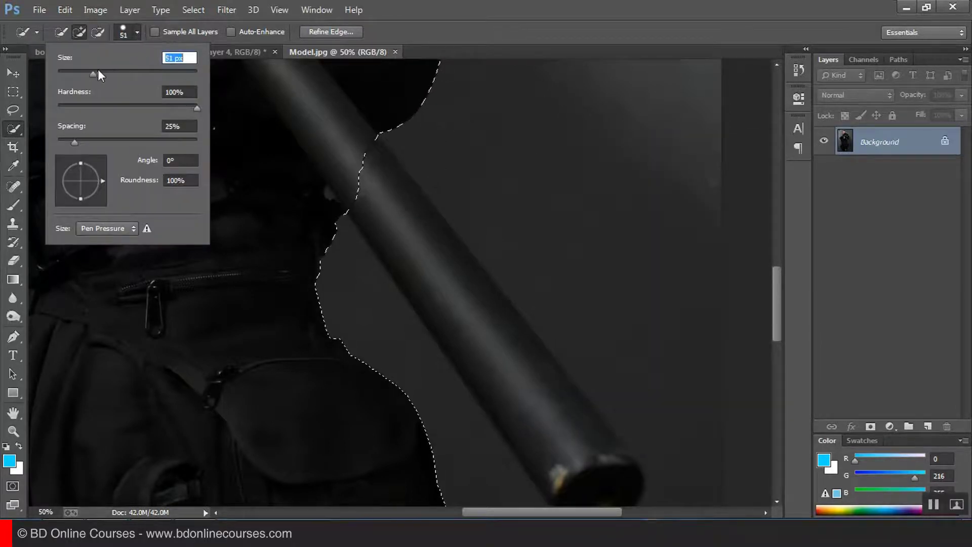
key("Return")
mouse_move(392, 220)
left_mouse_down()
mouse_move(588, 475)
mouse_move(580, 425)
mouse_move(510, 332)
left_mouse_up()
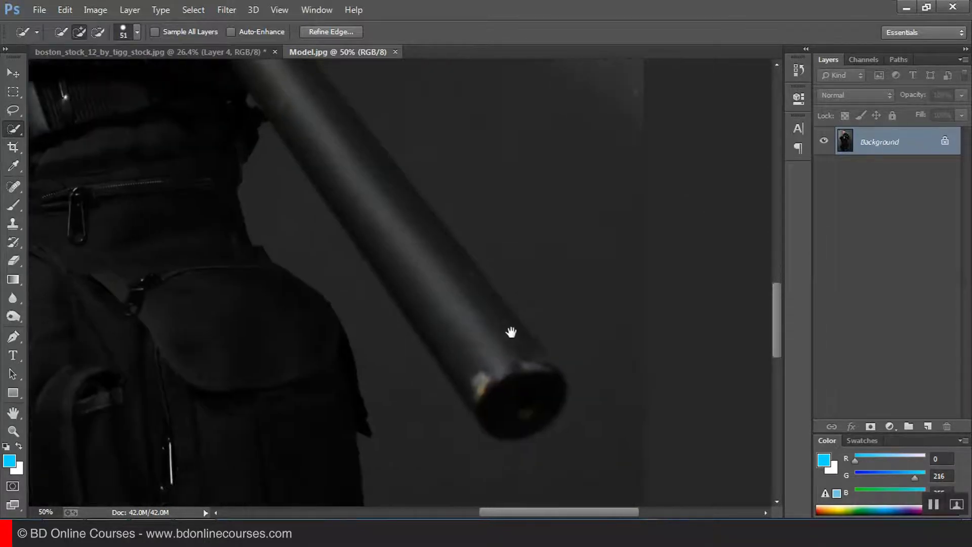
mouse_move(489, 399)
left_mouse_down()
mouse_move(512, 415)
mouse_move(540, 400)
mouse_move(535, 377)
mouse_move(355, 161)
mouse_move(312, 90)
mouse_move(356, 132)
mouse_move(456, 304)
left_mouse_up()
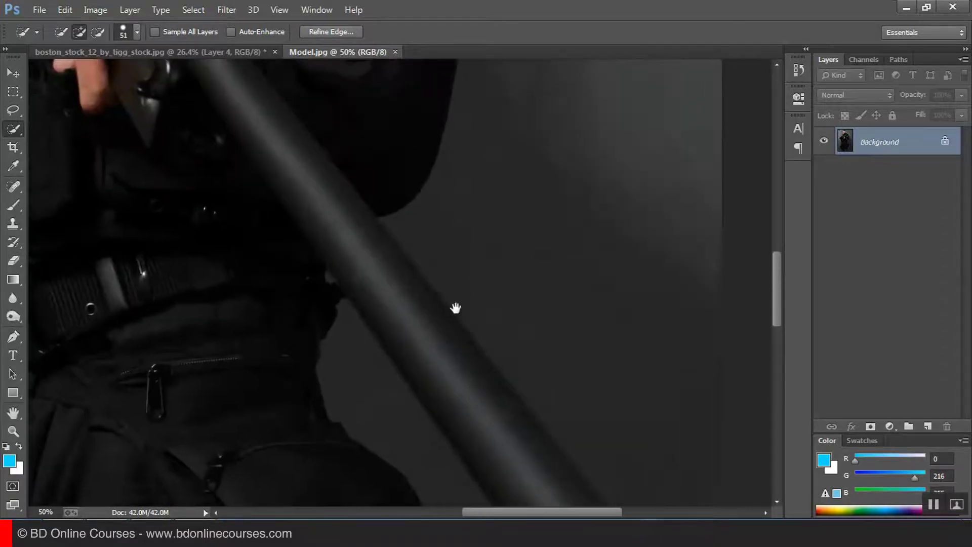
left_click_drag(402, 280, 358, 215)
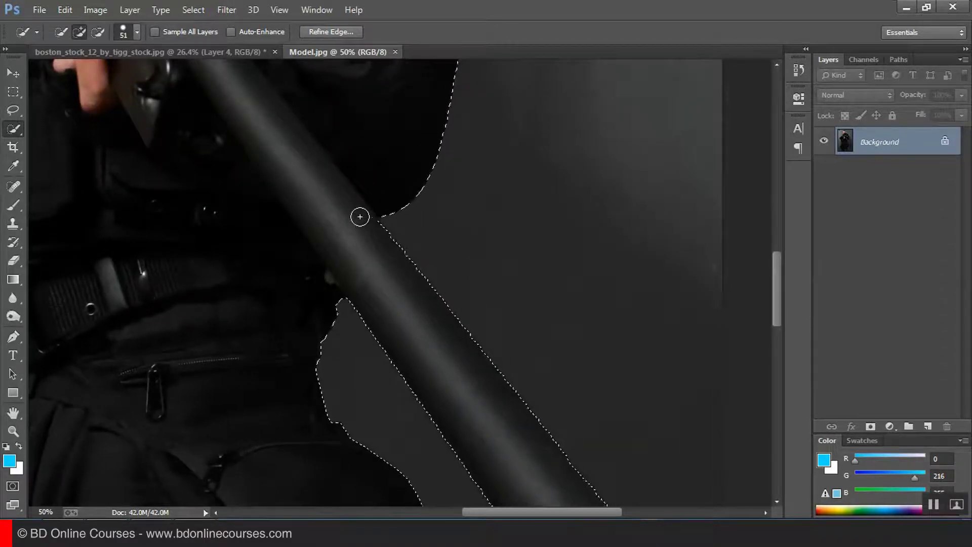
key("ctrl+0")
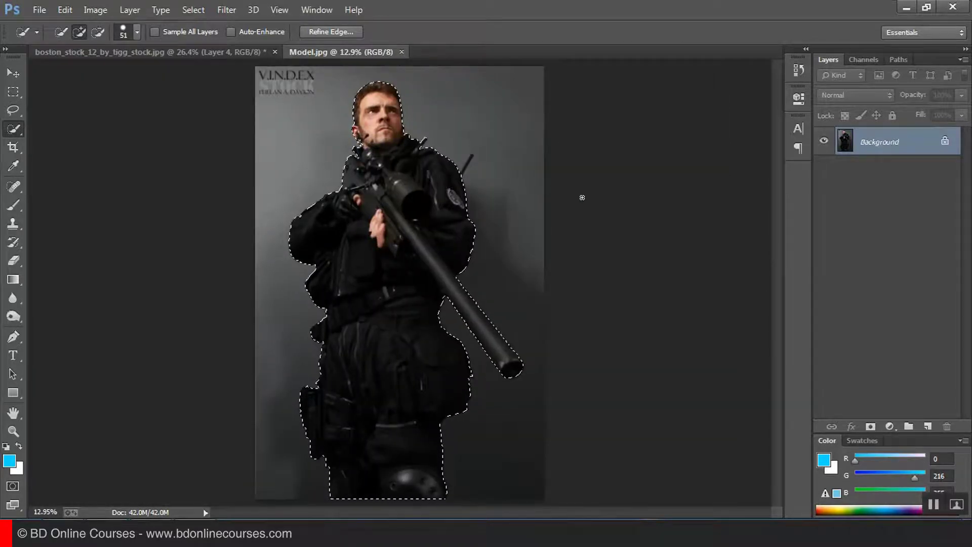
- Hide the grey background around the soldier with a layer mask made from the selection
left_click(869, 427)
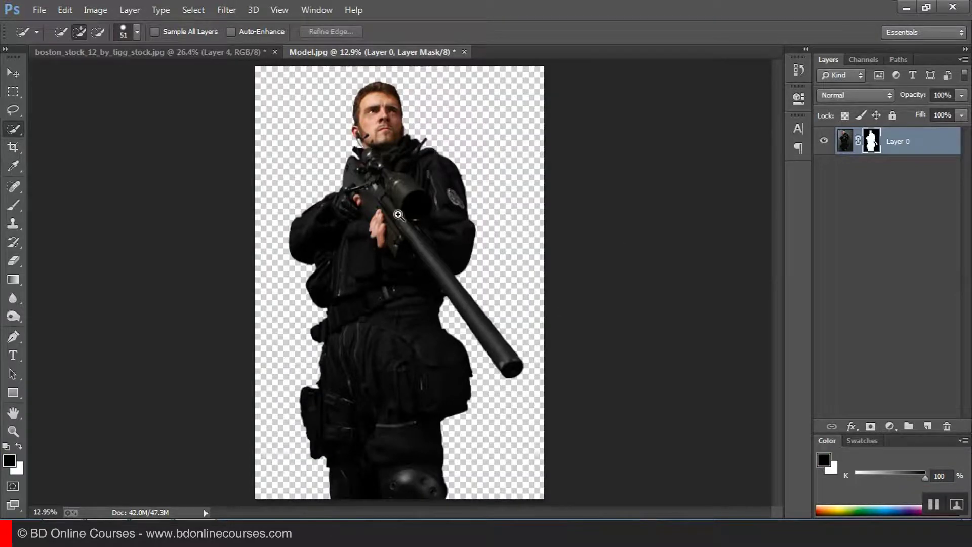
left_click(398, 215)
left_click(398, 214)
left_click_drag(493, 189, 497, 358)
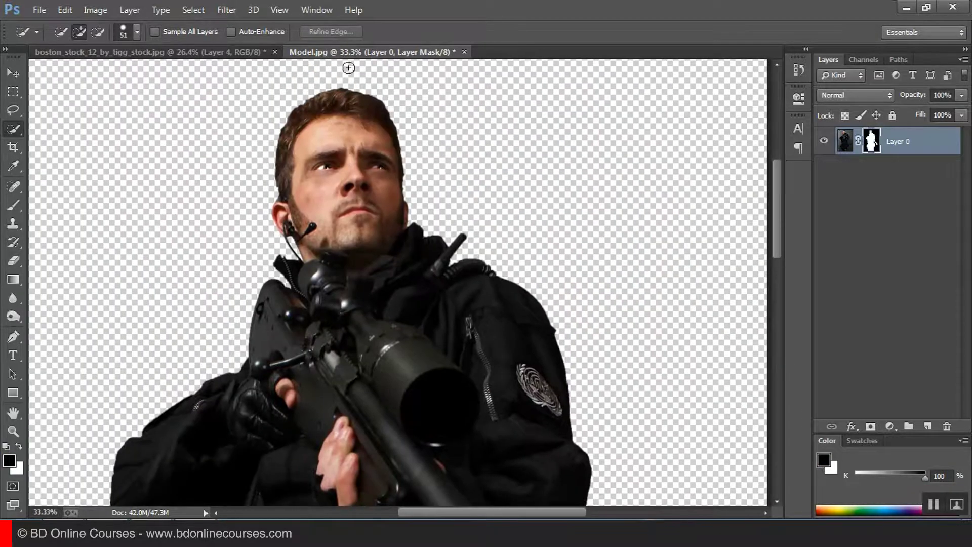
- Refine the soldier's layer mask with Smooth 11, output to Layer Mask
right_click(875, 142)
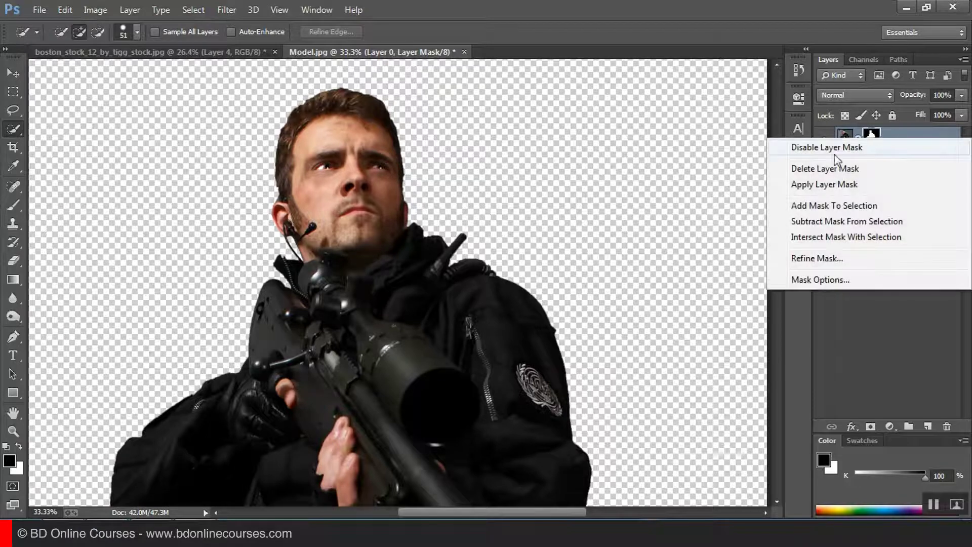
left_click(831, 259)
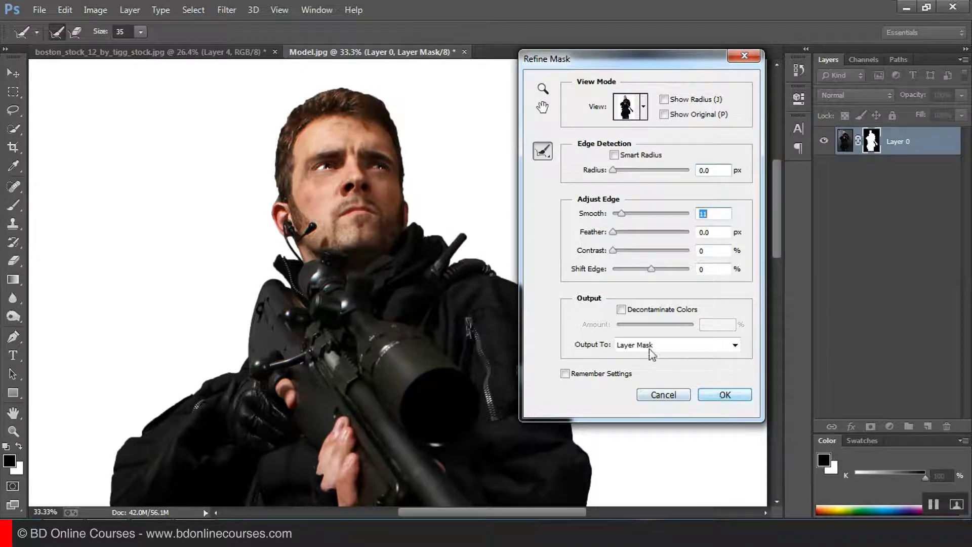
left_click(725, 395)
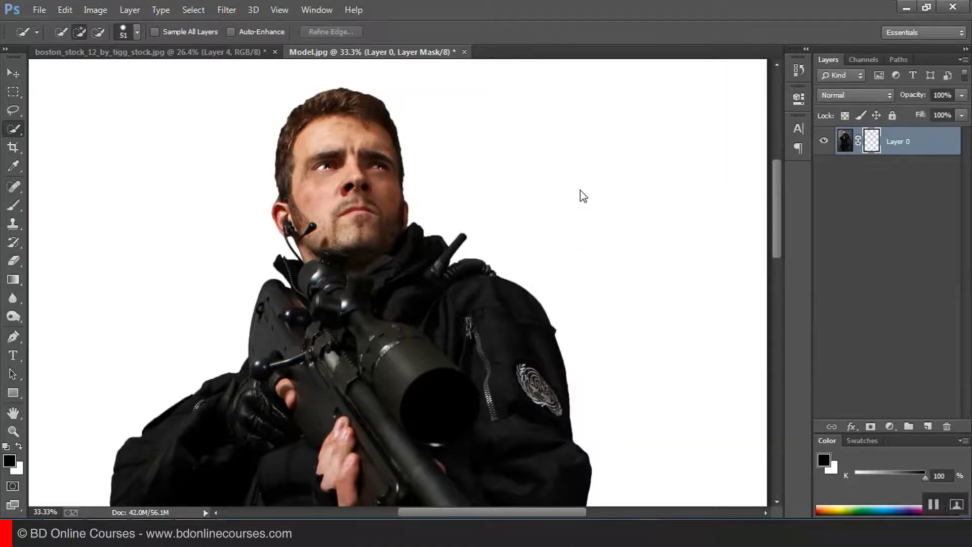
- Copy the masked soldier from Model.jpg into the burning-car city document and place its layer above Layer 2 in the stack
key("ctrl+0")
left_click(13, 73)
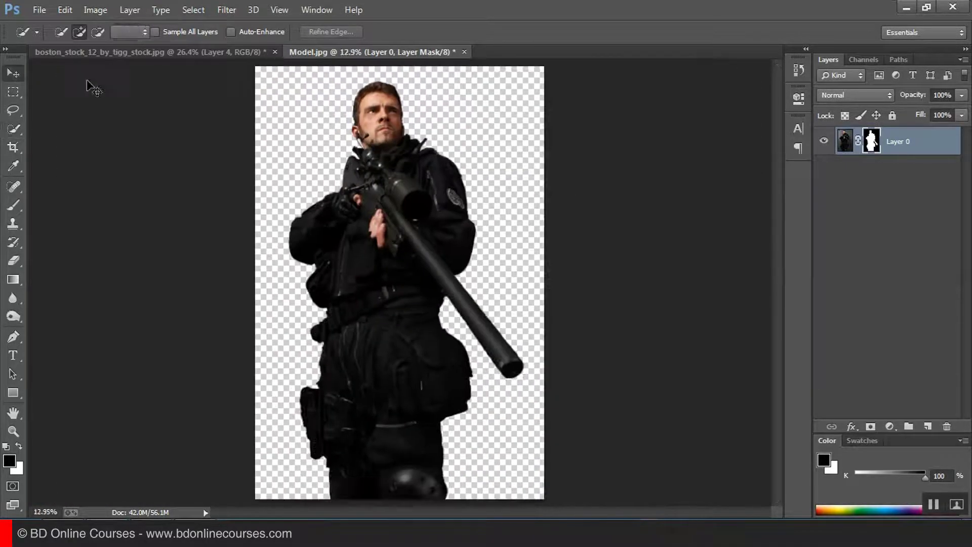
left_click_drag(420, 247, 367, 144)
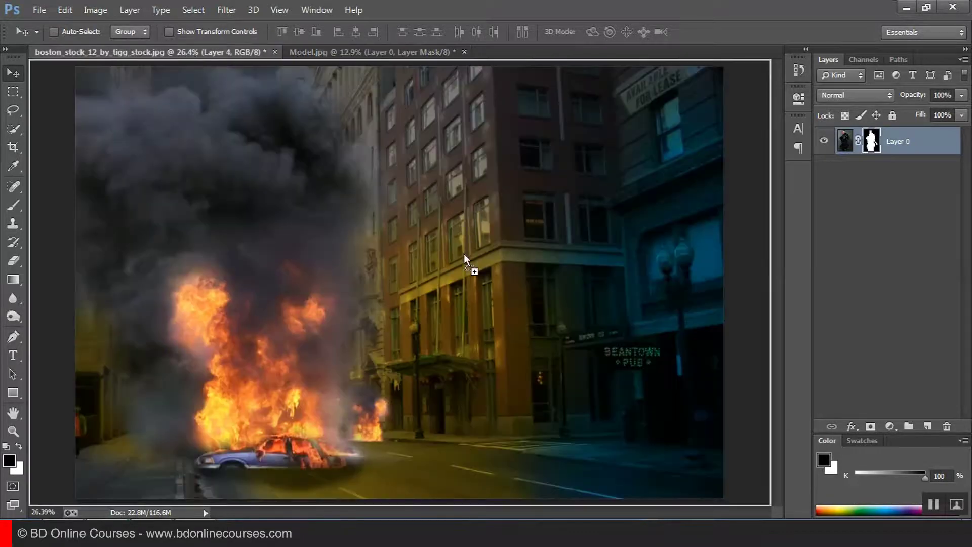
left_click_drag(465, 255, 464, 254)
left_click_drag(925, 223, 919, 127)
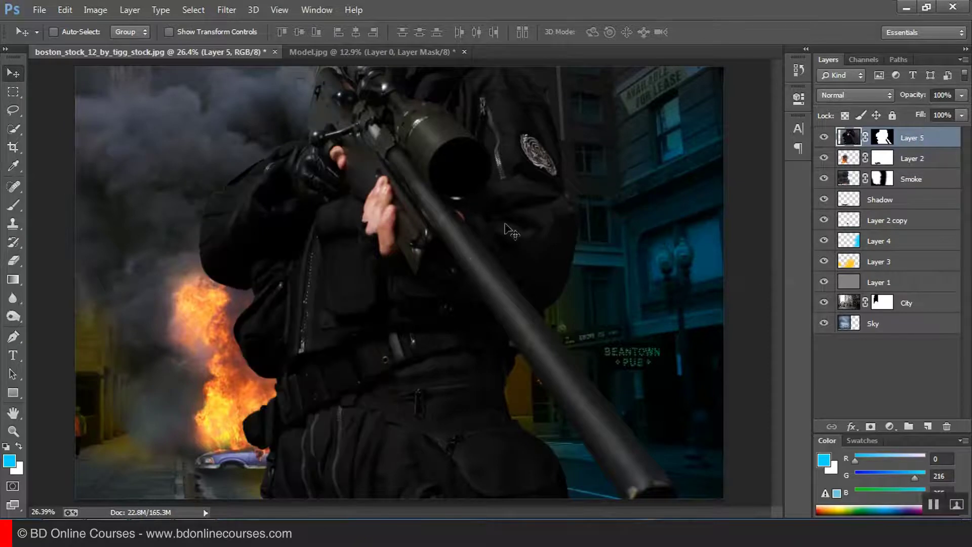
- Free Transform the soldier to about 42% of its size and stand it on the street in front of the blue-lit building
left_click(14, 92)
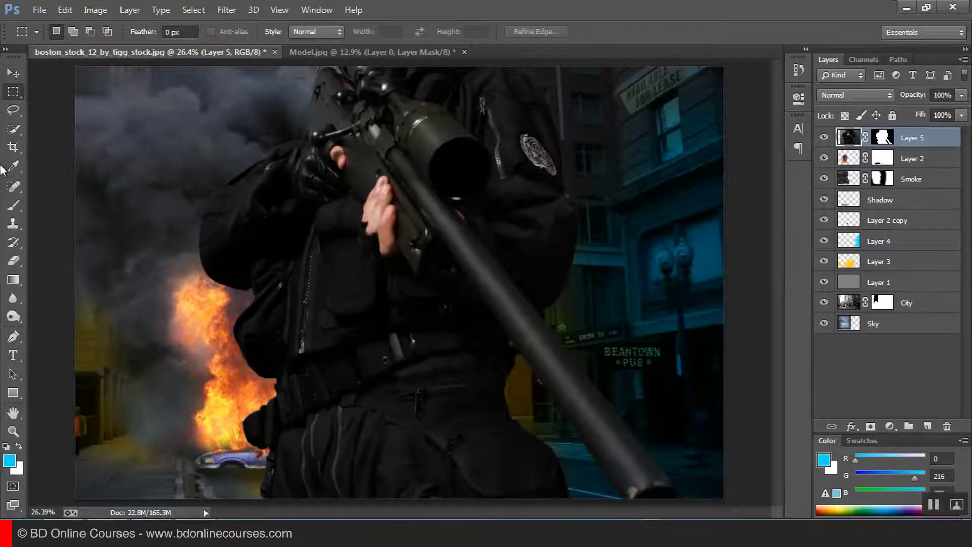
right_click(559, 155)
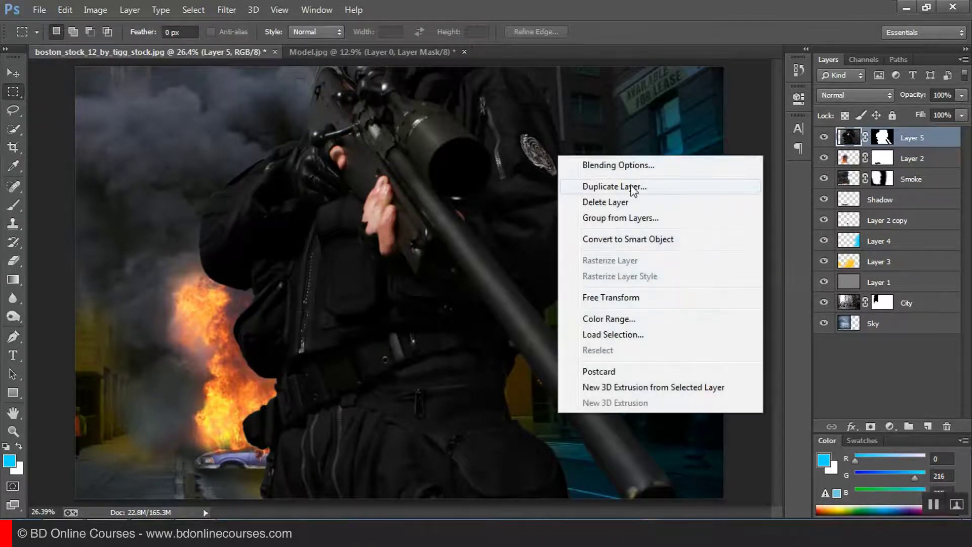
left_click(611, 298)
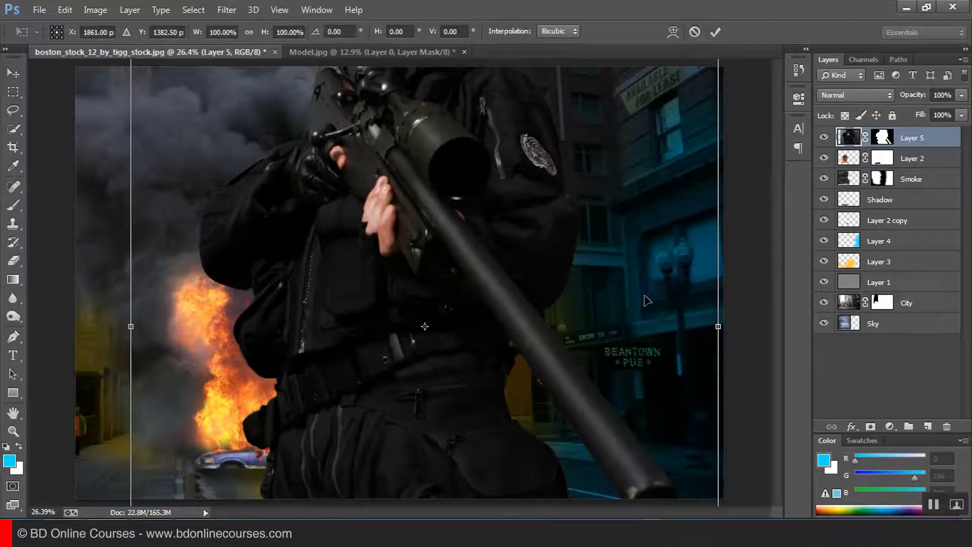
left_click_drag(611, 144, 580, 304)
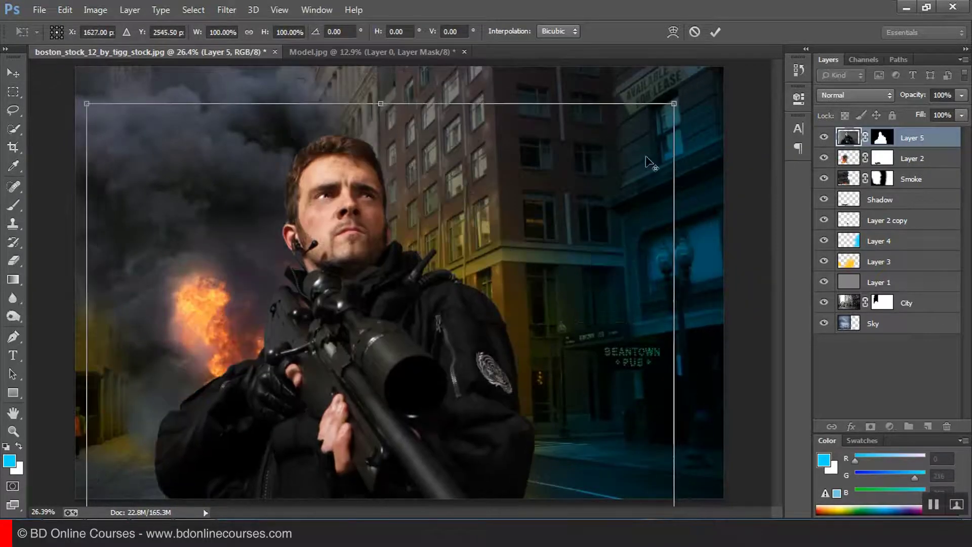
left_click_drag(676, 108, 595, 203)
left_click_drag(559, 258, 557, 262)
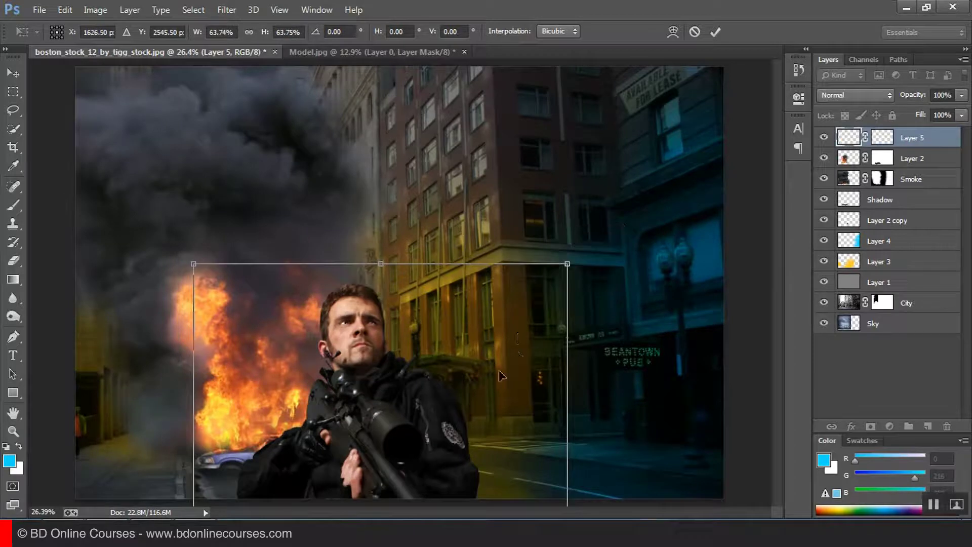
left_click_drag(493, 398, 609, 216)
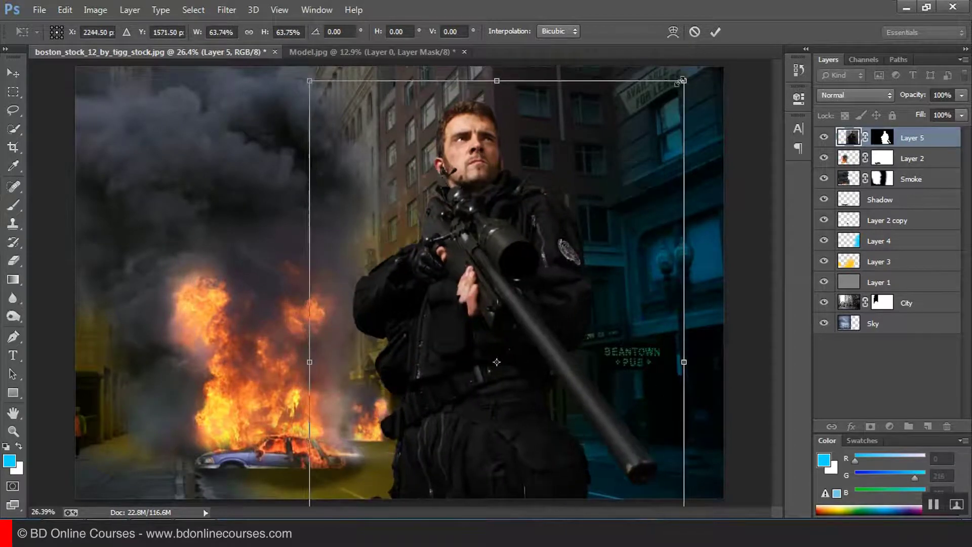
left_click_drag(683, 81, 626, 145)
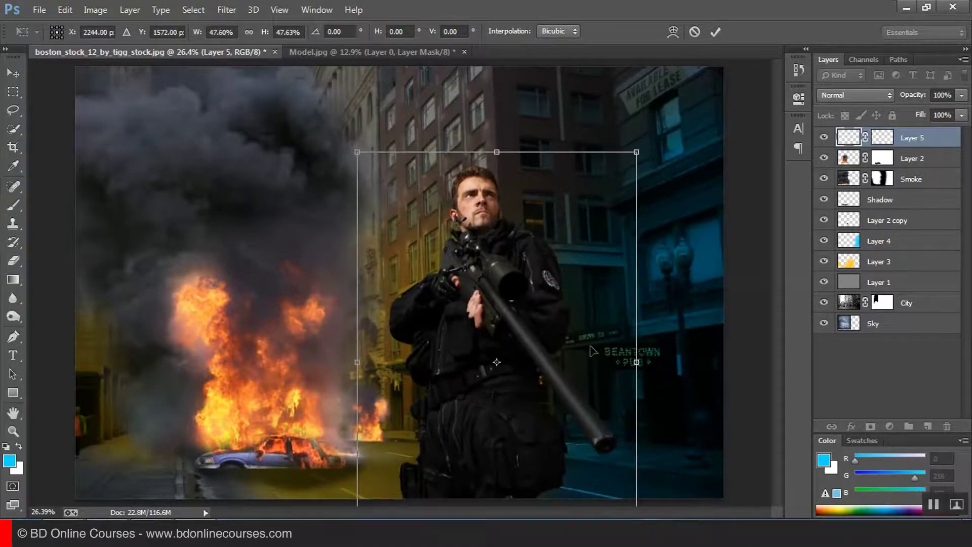
left_click_drag(575, 402, 637, 349)
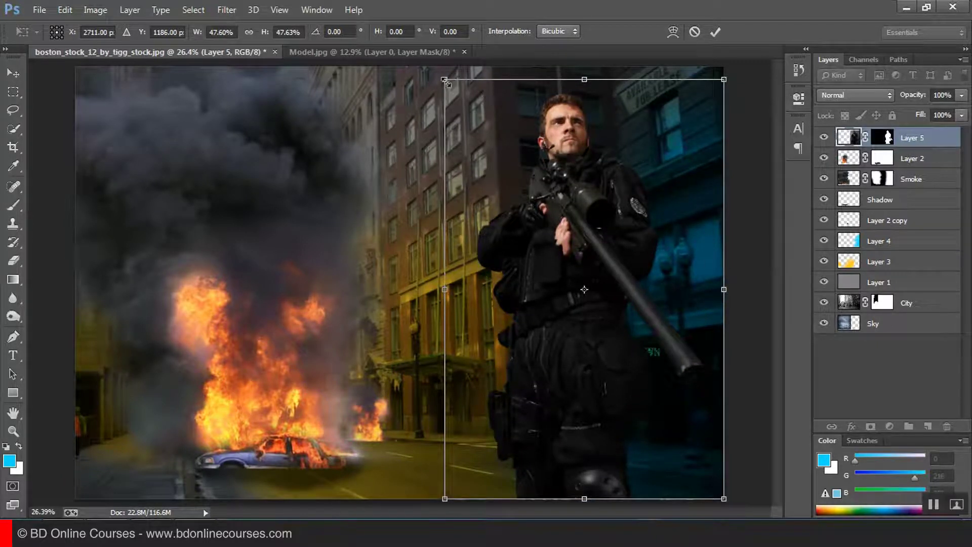
left_click_drag(449, 87, 471, 137)
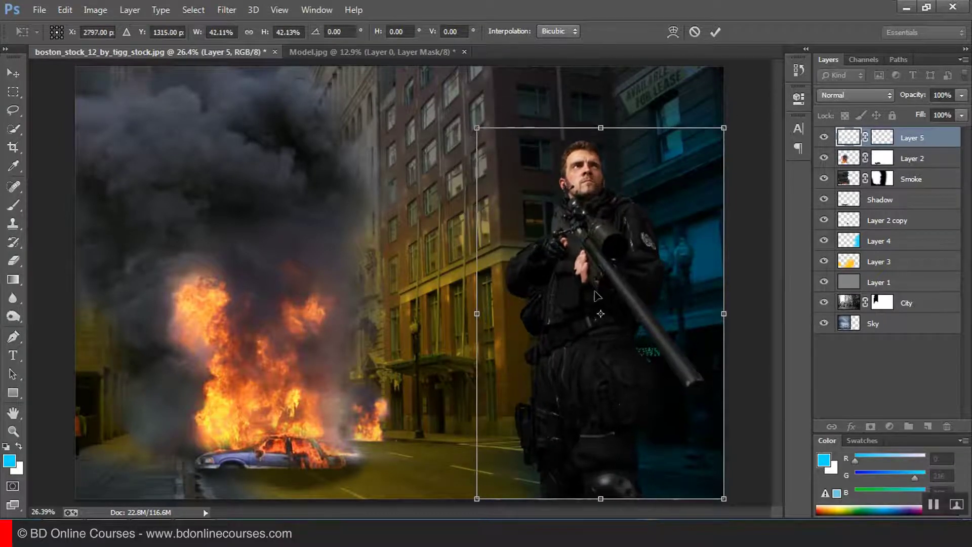
left_click_drag(605, 298, 578, 302)
left_click(716, 32)
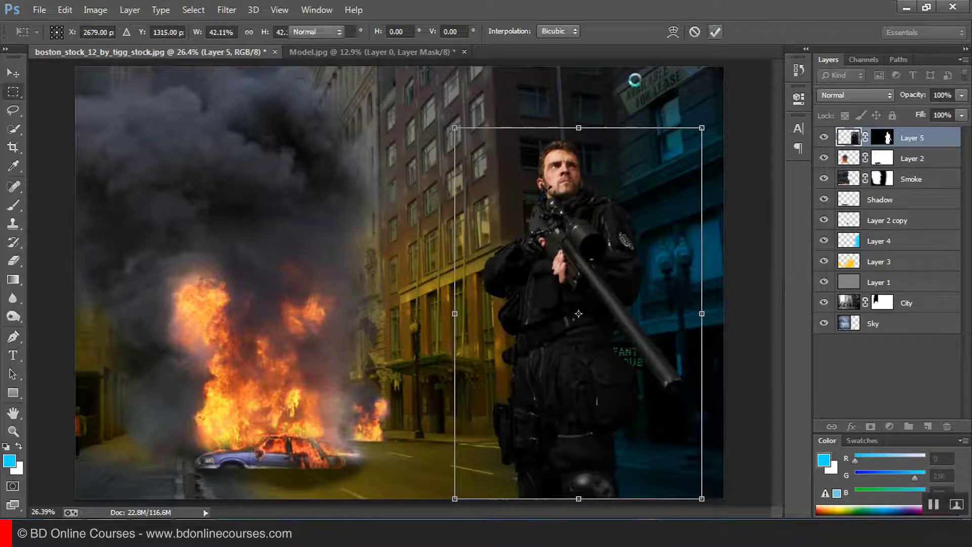
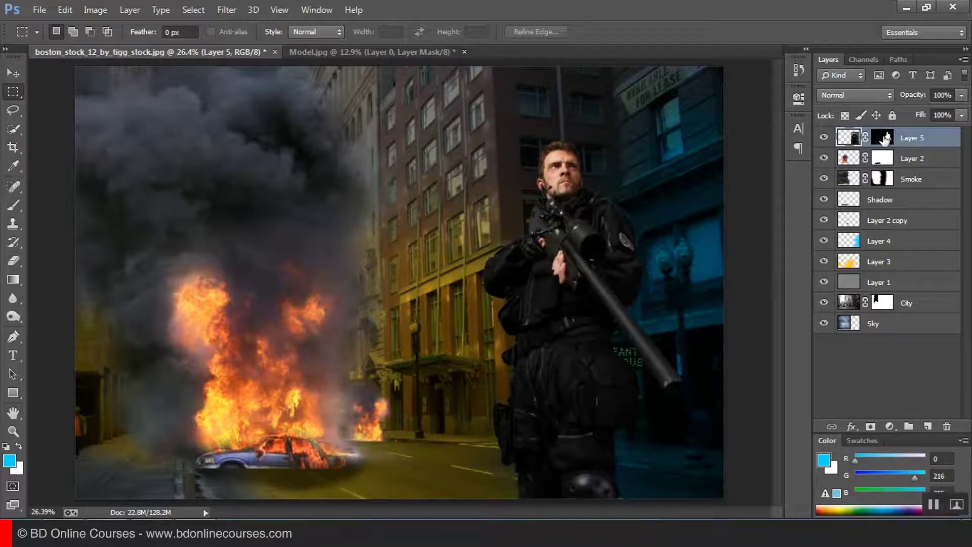
- Apply the soldier's layer mask permanently to Layer 5, and check the cutout by loading and clearing its outline selection
left_click_drag(885, 140, 945, 427)
left_click(423, 210)
left_click(852, 143, "ctrl")
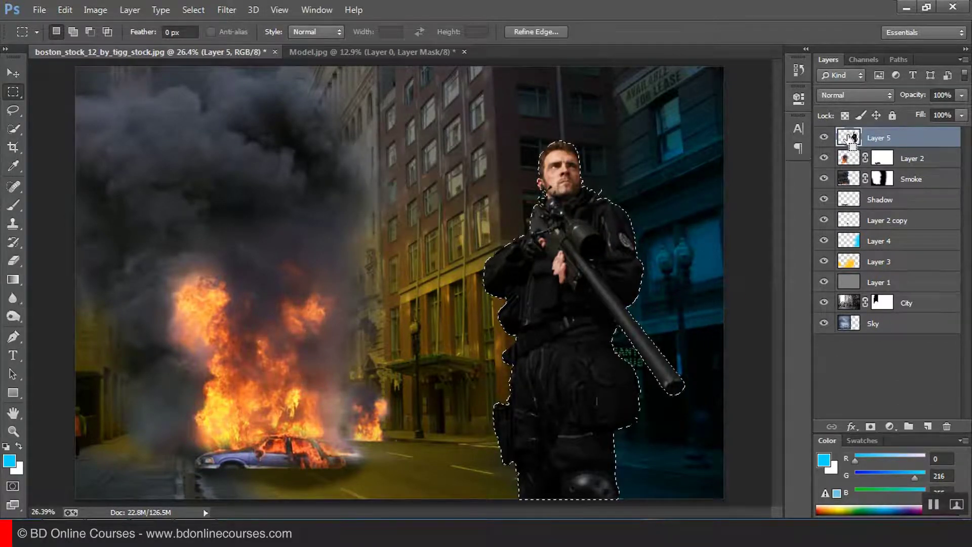
key("ctrl+d")
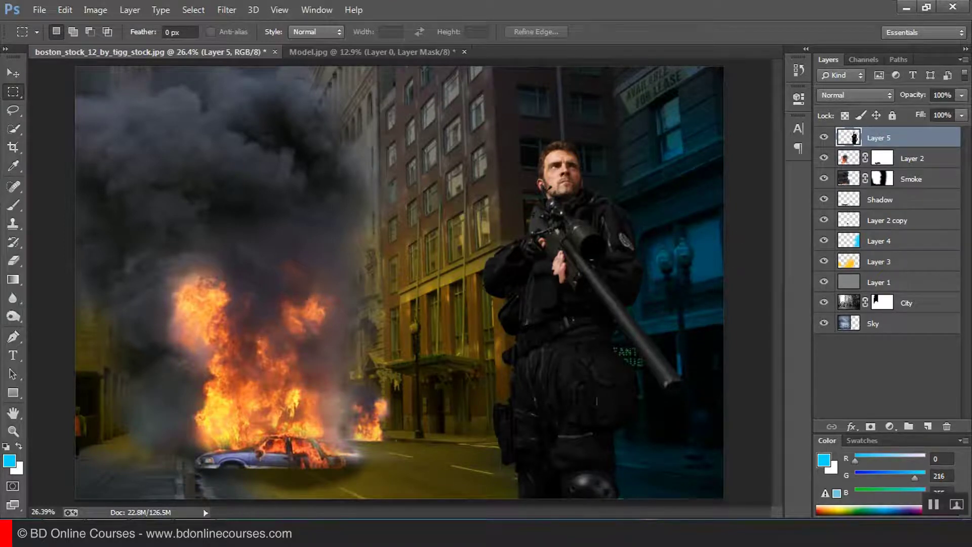
- Load the soldier's outline as a selection, add a new layer above it and set the soft brush size to 261 px
left_click(853, 146, "ctrl")
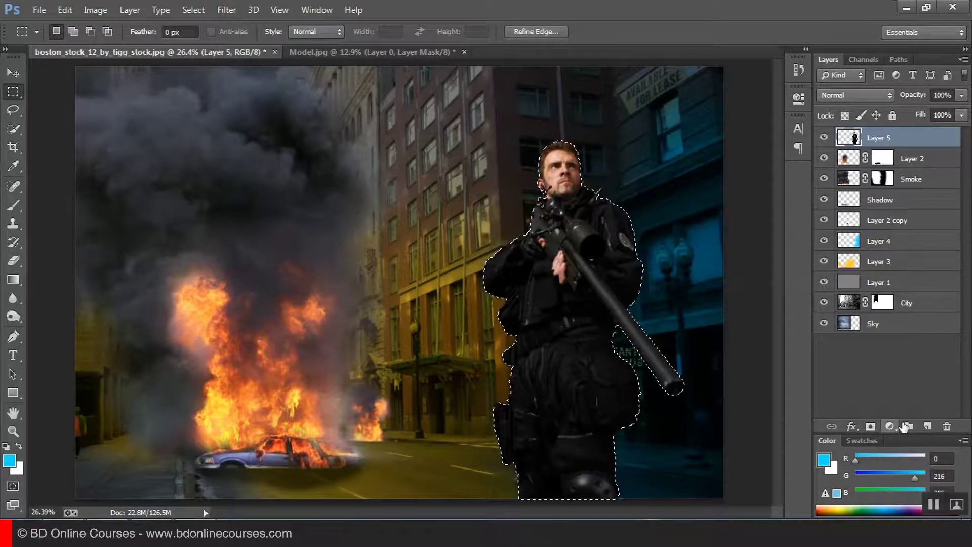
left_click(929, 426)
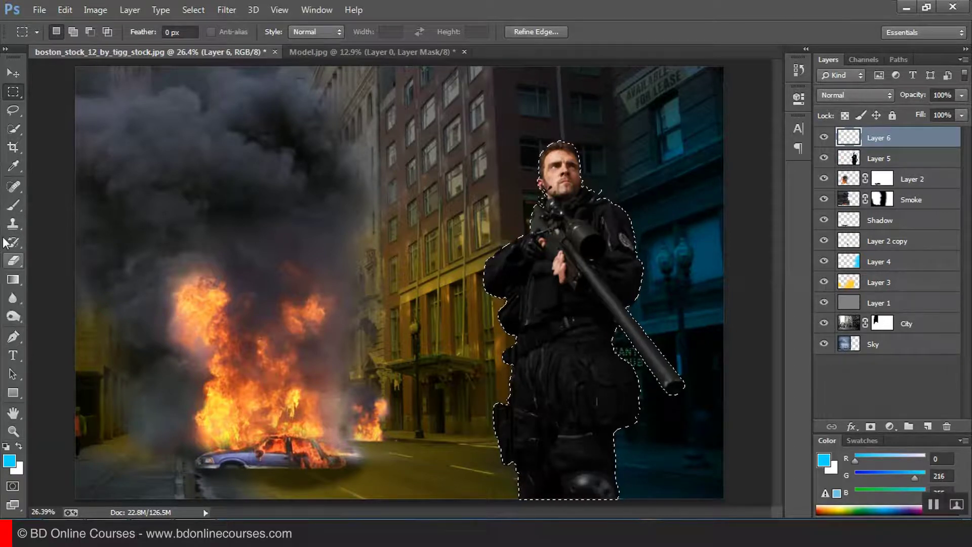
left_click(13, 204)
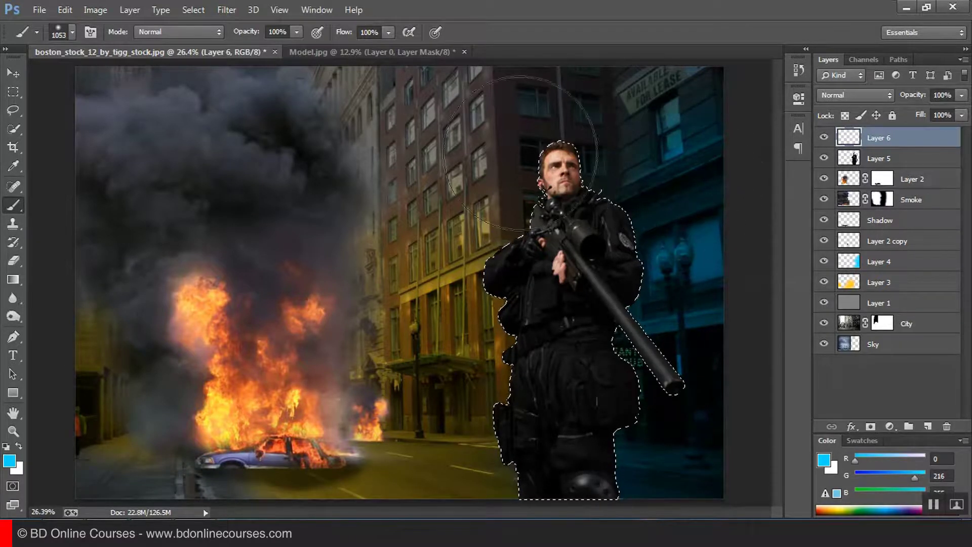
left_click(72, 32)
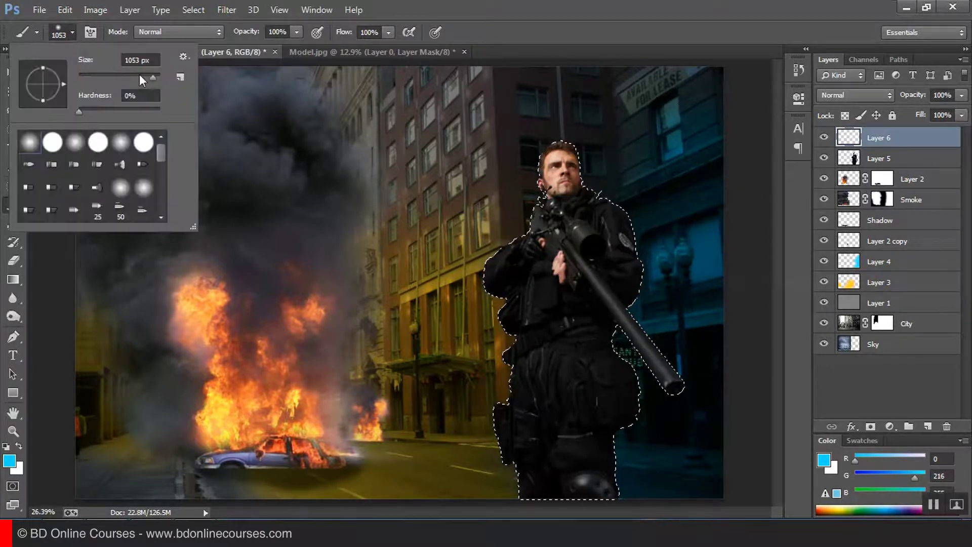
mouse_move(139, 76)
left_mouse_down()
mouse_move(127, 77)
mouse_move(142, 77)
left_mouse_up()
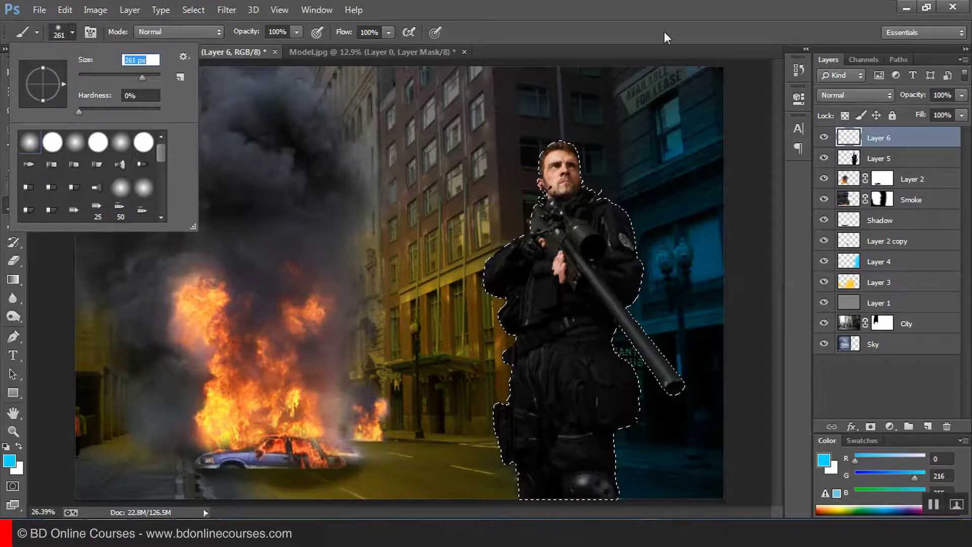
left_click(312, 118)
- Paint cyan light along the soldier's and rifle's edges facing the blue-lit building, and set Layer 6 to Overlay
left_click_drag(591, 148, 595, 167)
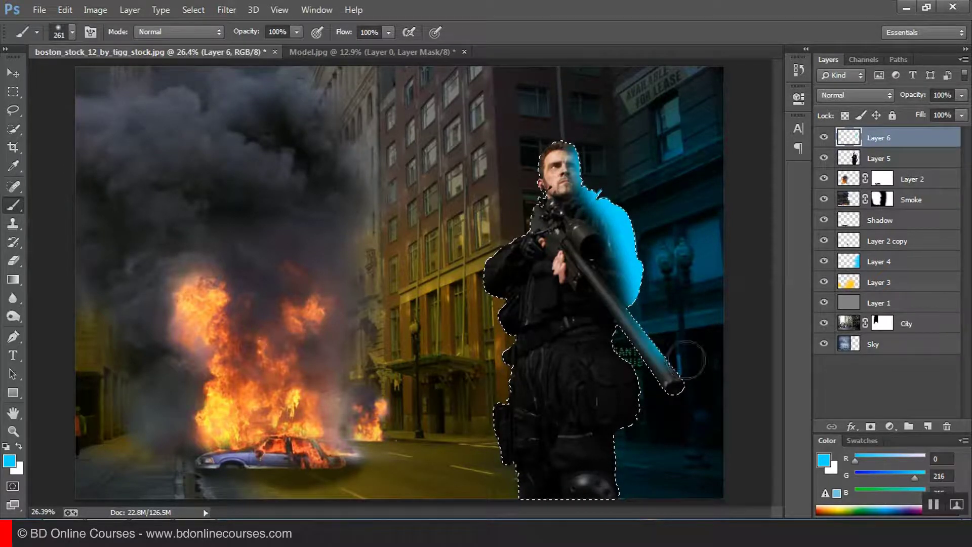
mouse_move(686, 360)
left_mouse_down()
mouse_move(701, 381)
mouse_move(703, 470)
left_mouse_up()
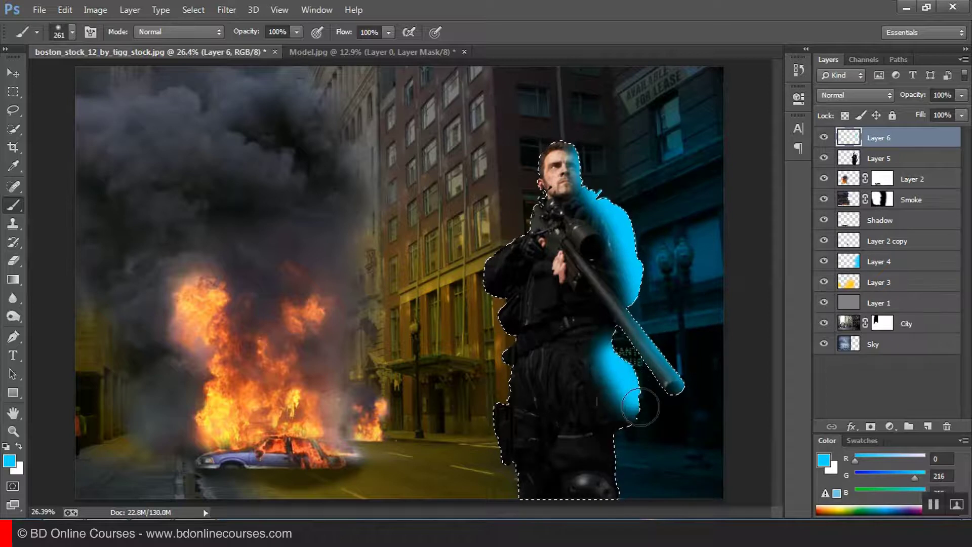
left_click_drag(640, 406, 723, 467)
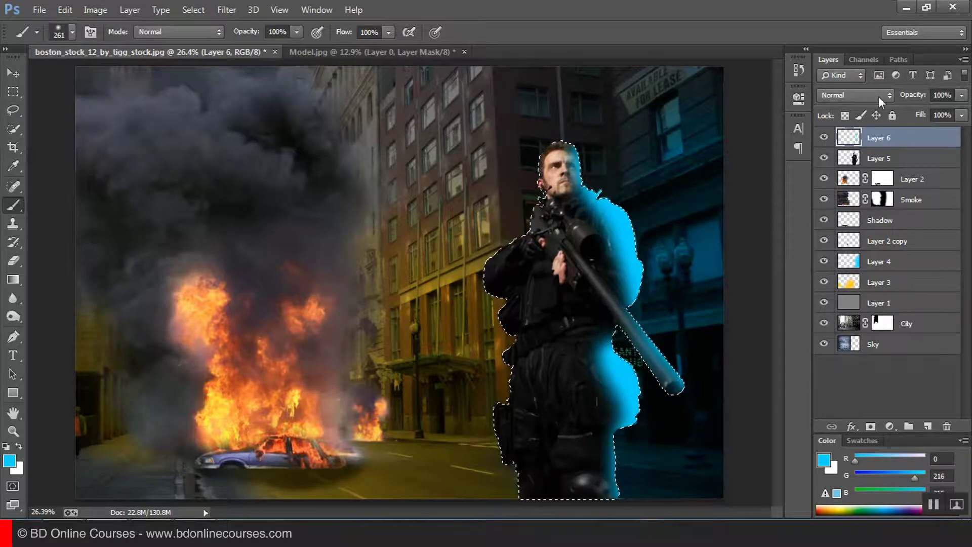
left_click(839, 96)
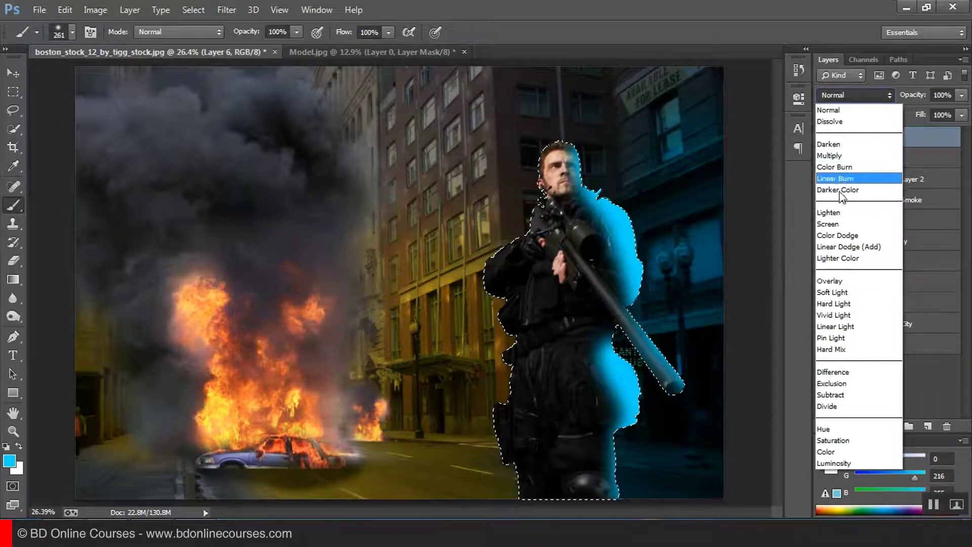
left_click(844, 280)
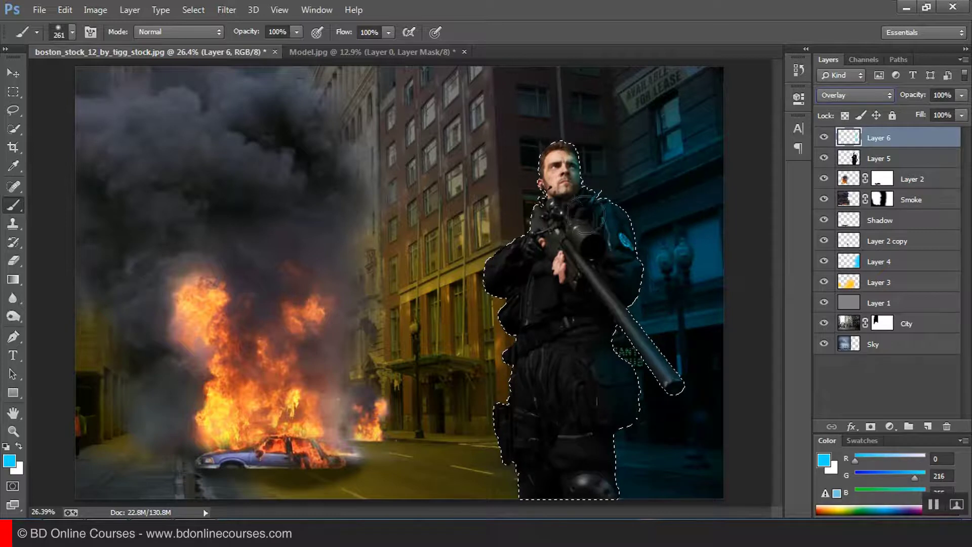
- Add another new layer above Layer 6 and set the foreground colour to yellow #eafd17
left_click(928, 427)
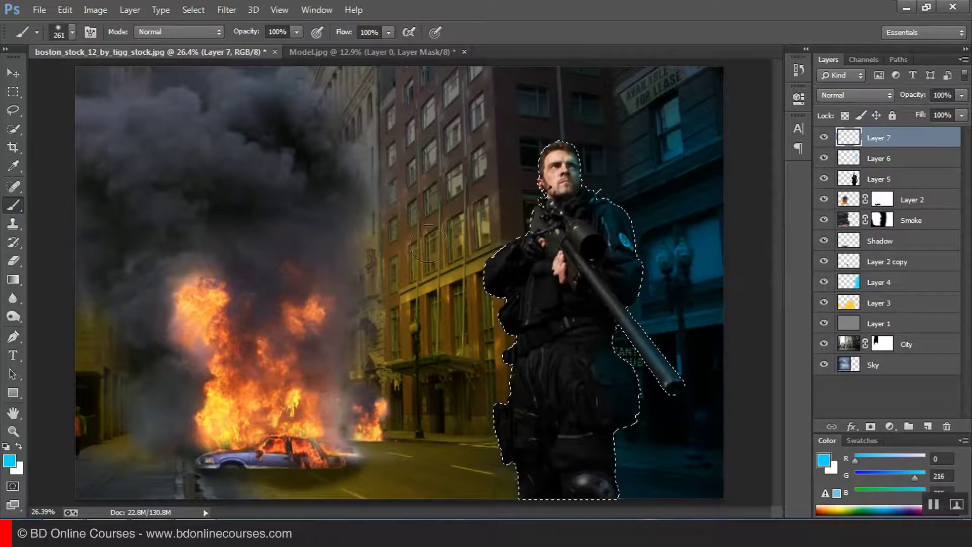
left_click(9, 460)
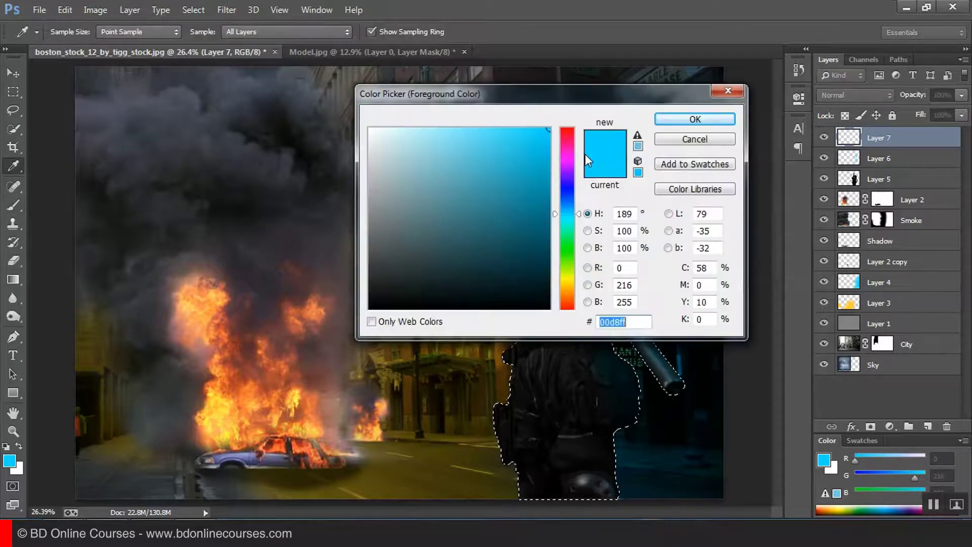
left_click_drag(566, 244, 571, 277)
left_click(527, 129)
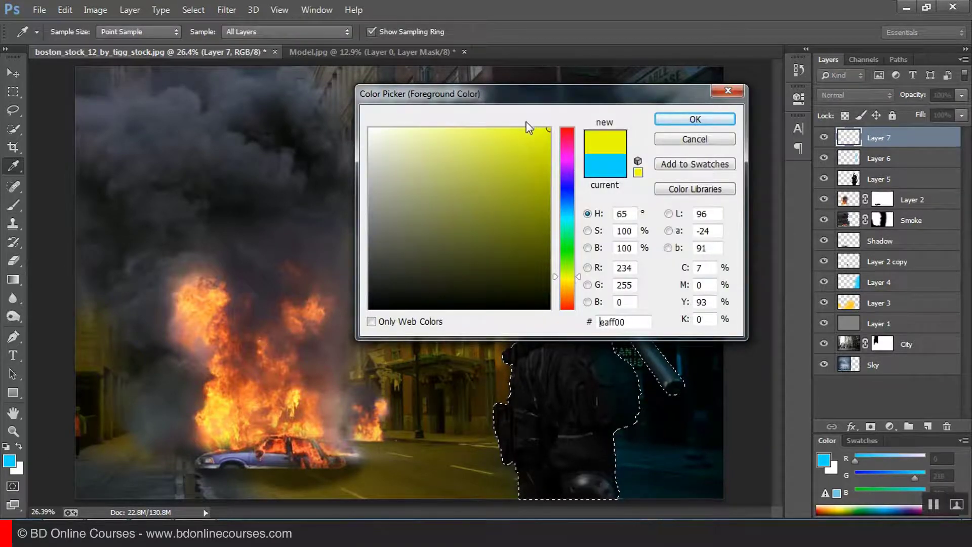
left_click_drag(526, 129, 534, 129)
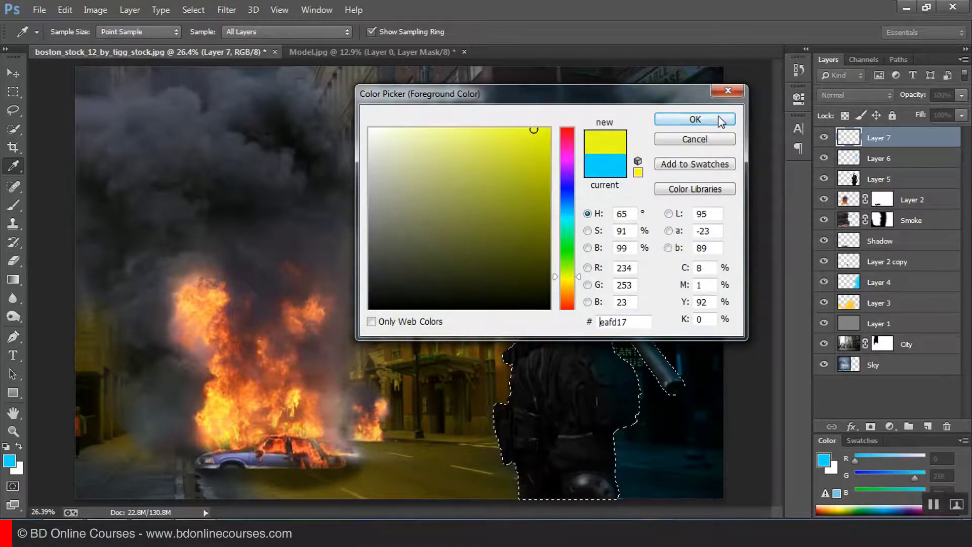
left_click(691, 120)
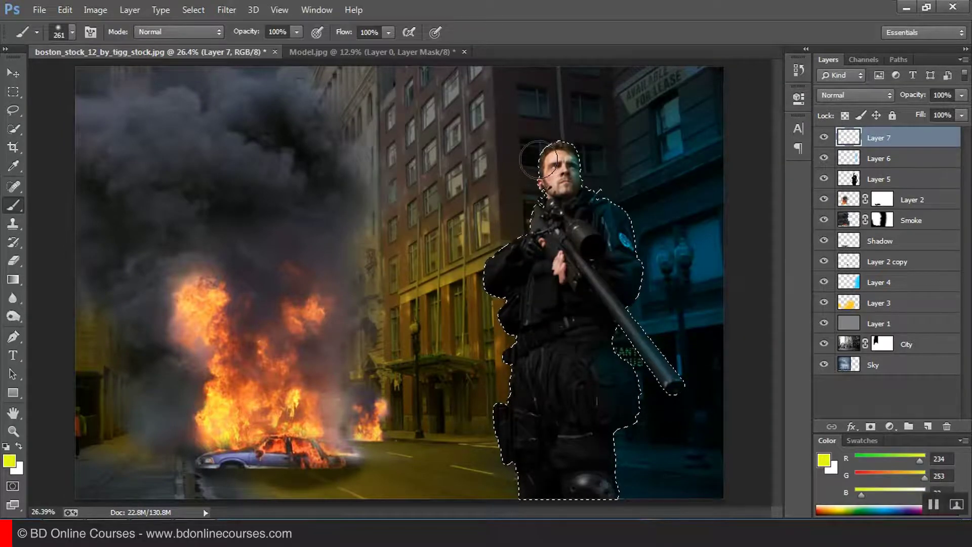
- Paint yellow light from head to leg along the soldier's side facing the fire, and set Layer 7 to Overlay
left_click_drag(545, 154, 499, 297)
mouse_move(482, 330)
left_mouse_down()
mouse_move(506, 324)
mouse_move(509, 336)
mouse_move(493, 437)
mouse_move(514, 500)
mouse_move(491, 434)
left_mouse_up()
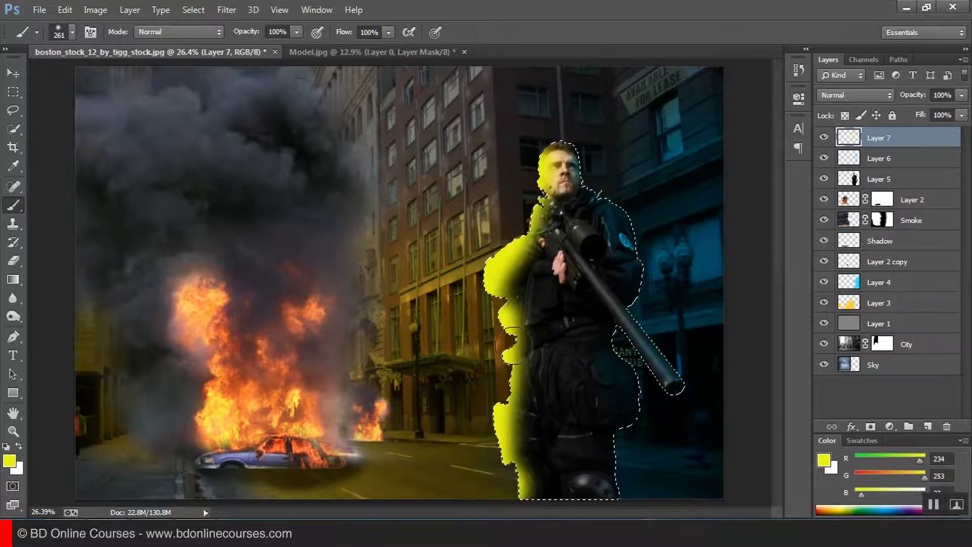
mouse_move(514, 346)
left_mouse_down()
mouse_move(509, 307)
mouse_move(455, 342)
mouse_move(581, 152)
mouse_move(561, 165)
mouse_move(544, 136)
left_mouse_up()
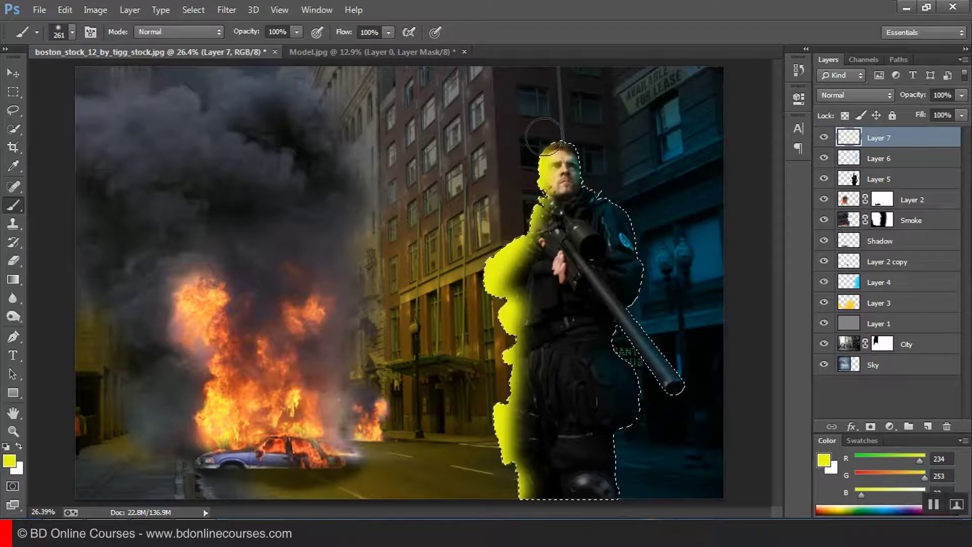
left_click(834, 96)
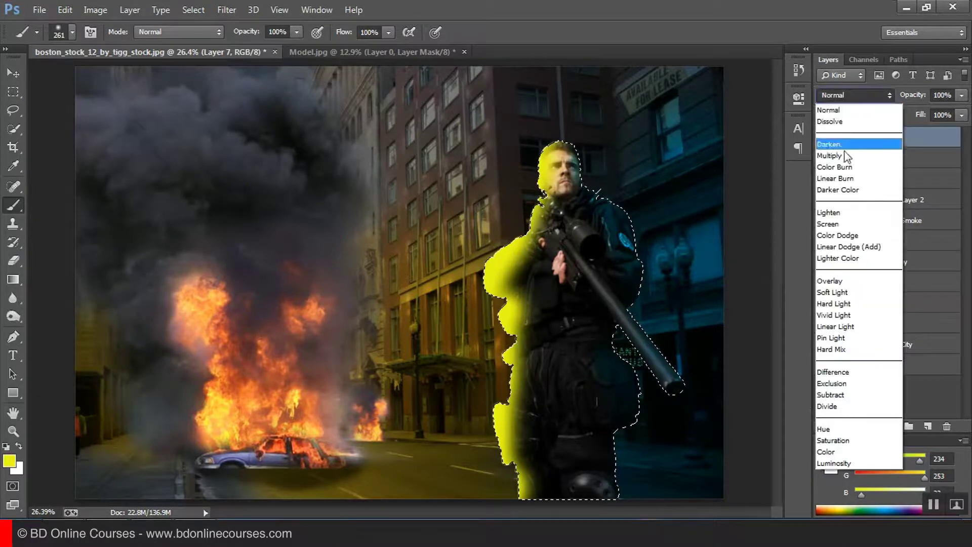
left_click(835, 280)
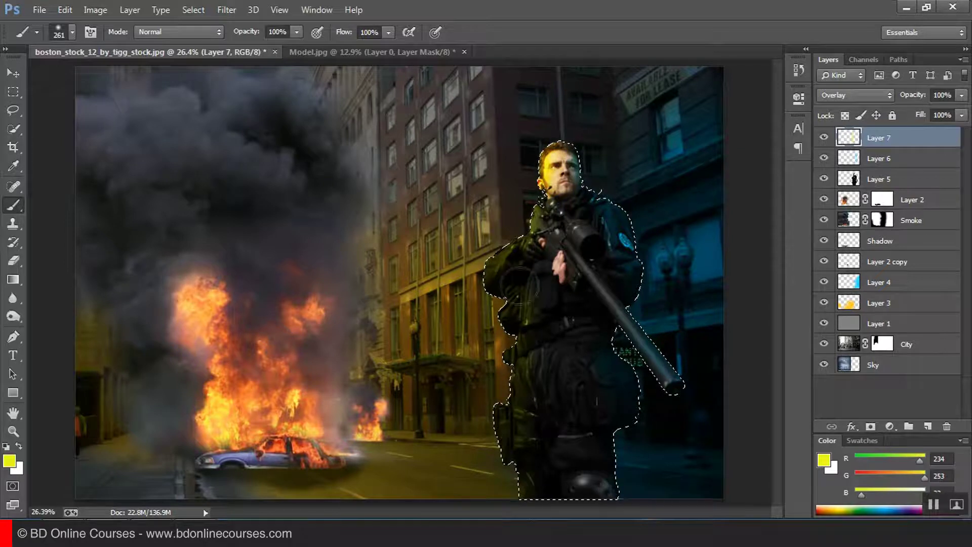
- Paint more yellow light on the soldier's upper arm and rifle hand, and compare the result with Layer 7 hidden and shown
mouse_move(517, 245)
left_mouse_down()
mouse_move(515, 220)
mouse_move(529, 212)
mouse_move(512, 308)
mouse_move(532, 237)
left_mouse_up()
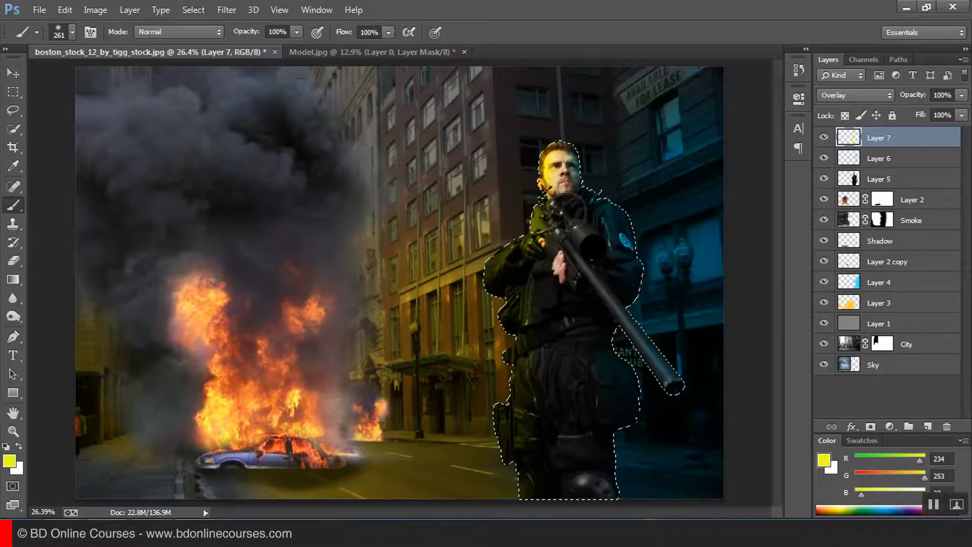
left_click(562, 195, "ctrl")
left_click(562, 195, "ctrl")
left_click(562, 195, "ctrl")
left_click(562, 195, "ctrl")
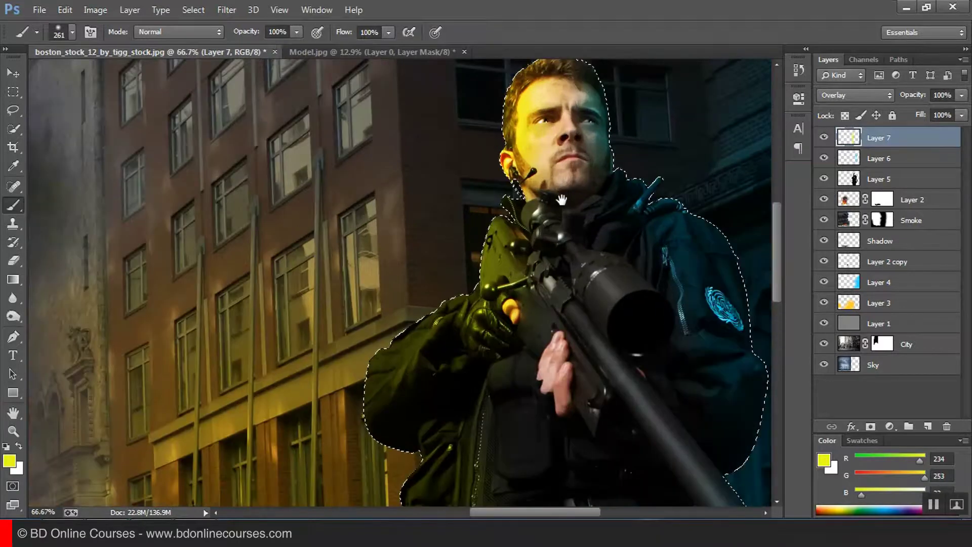
left_click(825, 139)
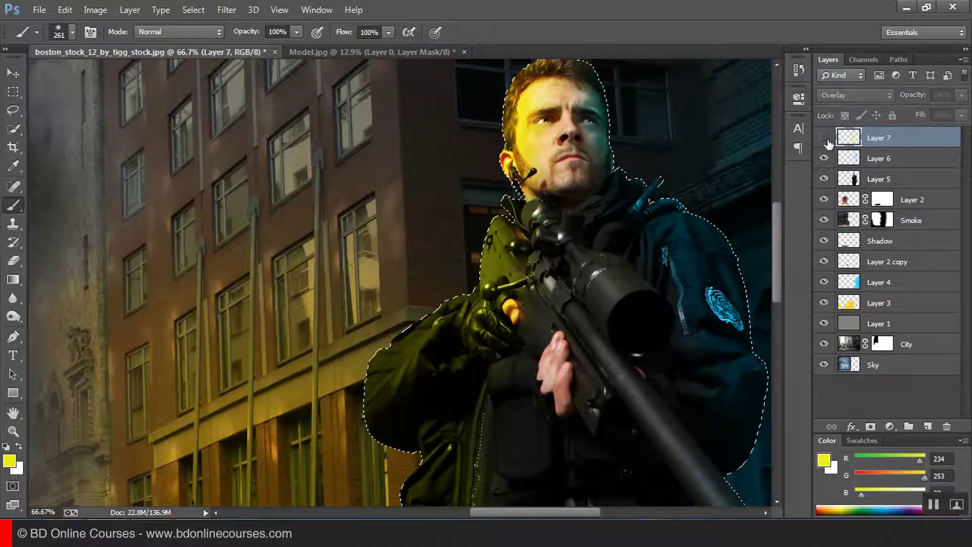
left_click(826, 140)
left_click(824, 140)
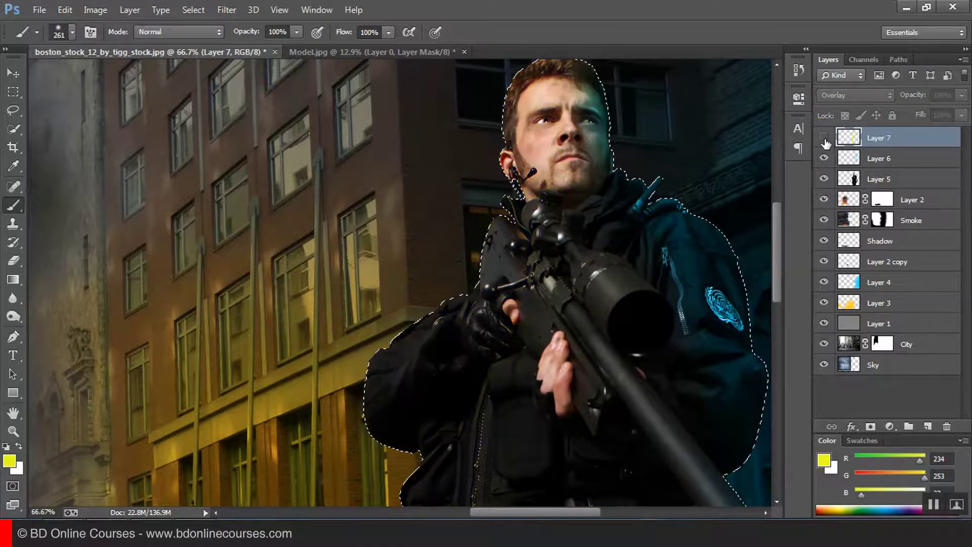
left_click(825, 140)
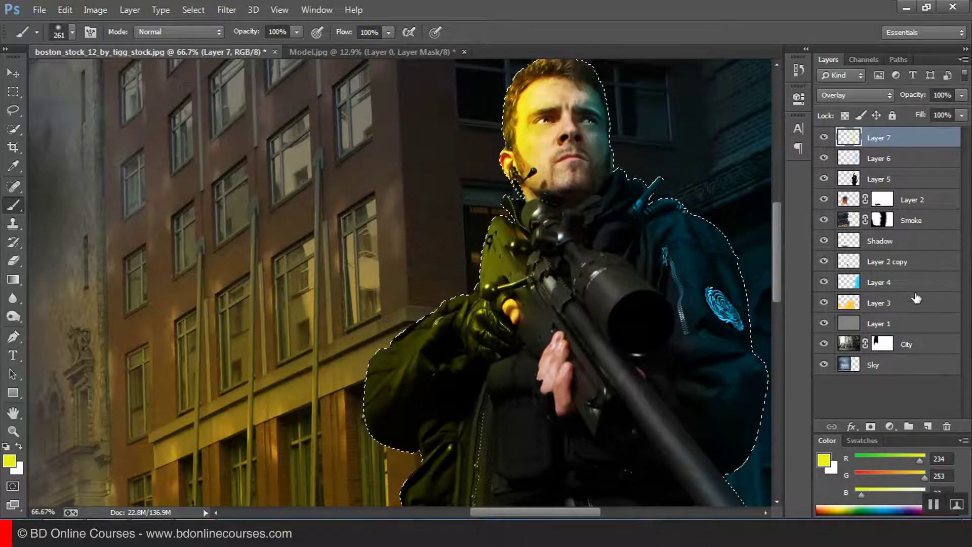
- Mask Layer 7 with the soldier selection and soften the yellow on his face and neck with a black brush at 56% opacity
left_click(871, 426)
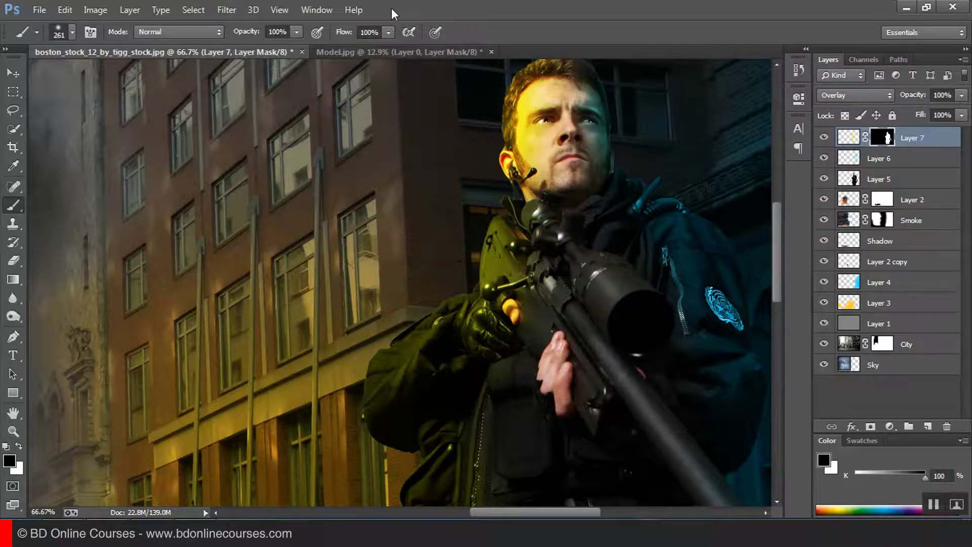
left_click(297, 31)
left_click_drag(265, 47, 264, 46)
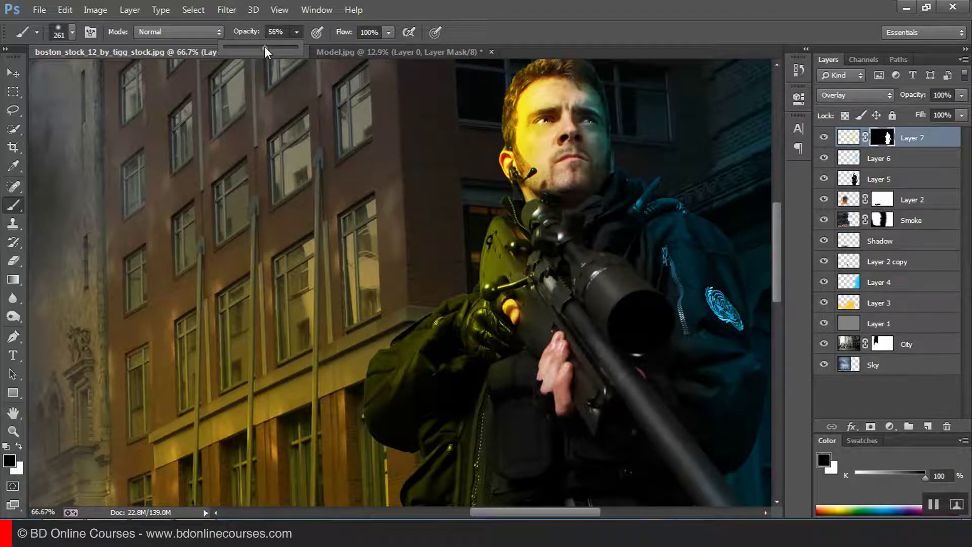
mouse_move(572, 121)
left_mouse_down()
mouse_move(579, 129)
mouse_move(544, 121)
mouse_move(563, 132)
mouse_move(577, 172)
mouse_move(622, 152)
mouse_move(557, 127)
mouse_move(567, 249)
left_mouse_up()
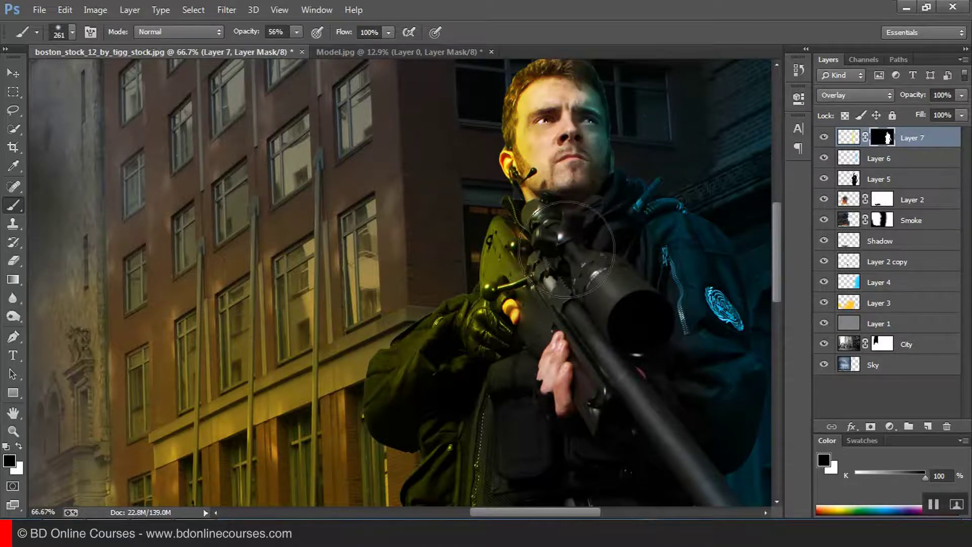
left_click(511, 128)
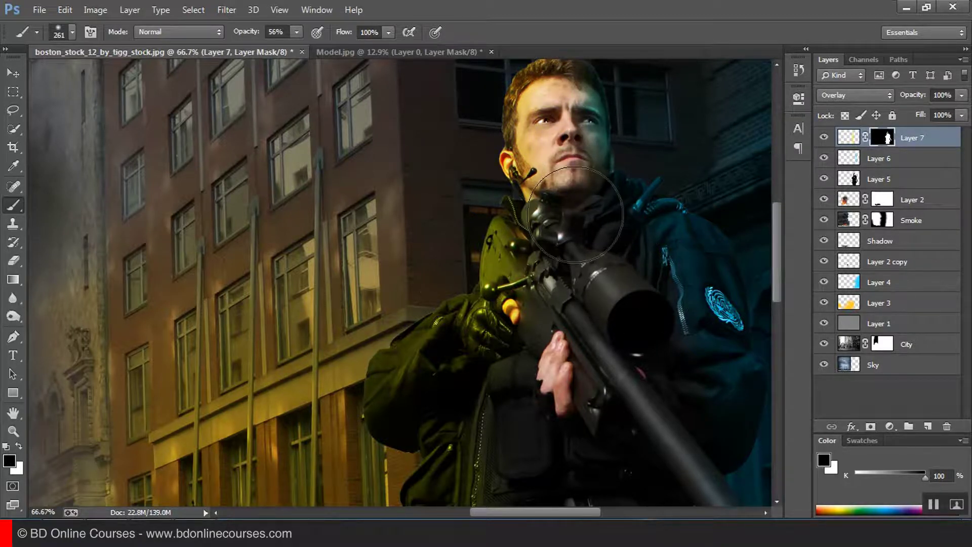
key("ctrl+z")
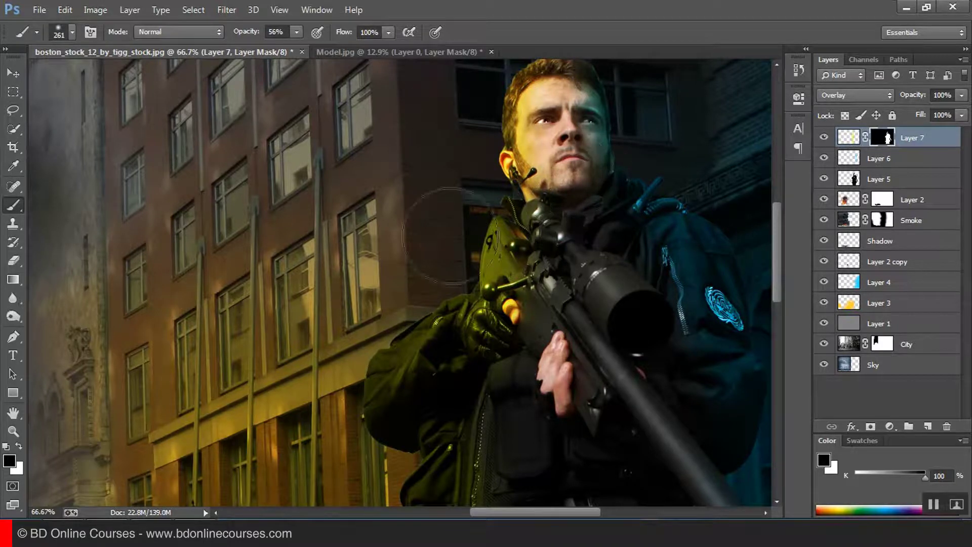
key("m")
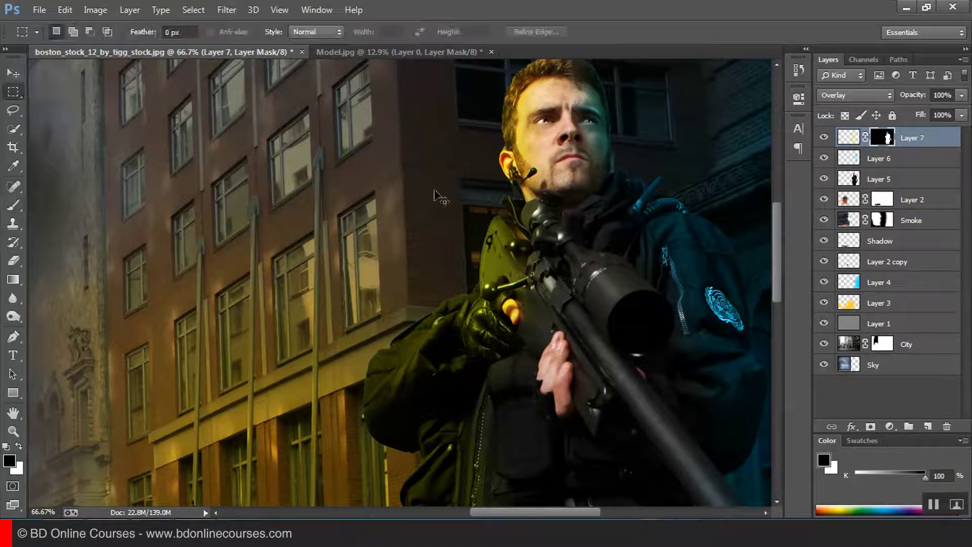
key("ctrl+0")
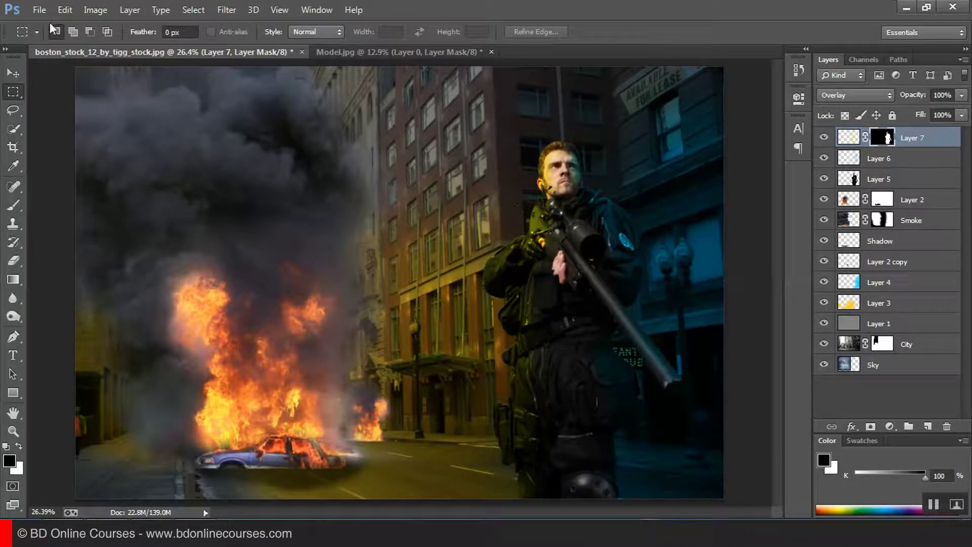
- Open the fire_v1 stock photo of a bonfire with flying sparks
left_click(40, 10)
left_click(54, 39)
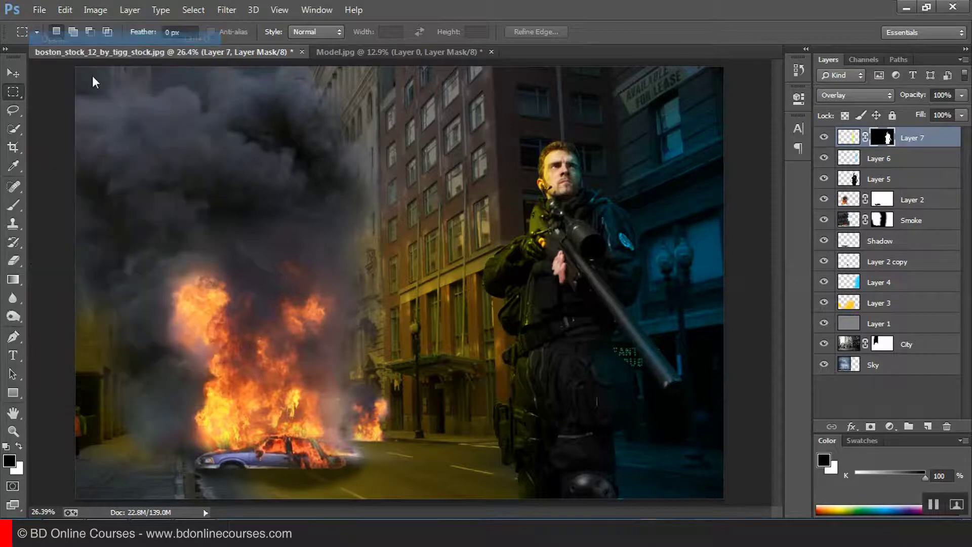
left_click_drag(576, 147, 577, 283)
double_click(231, 191)
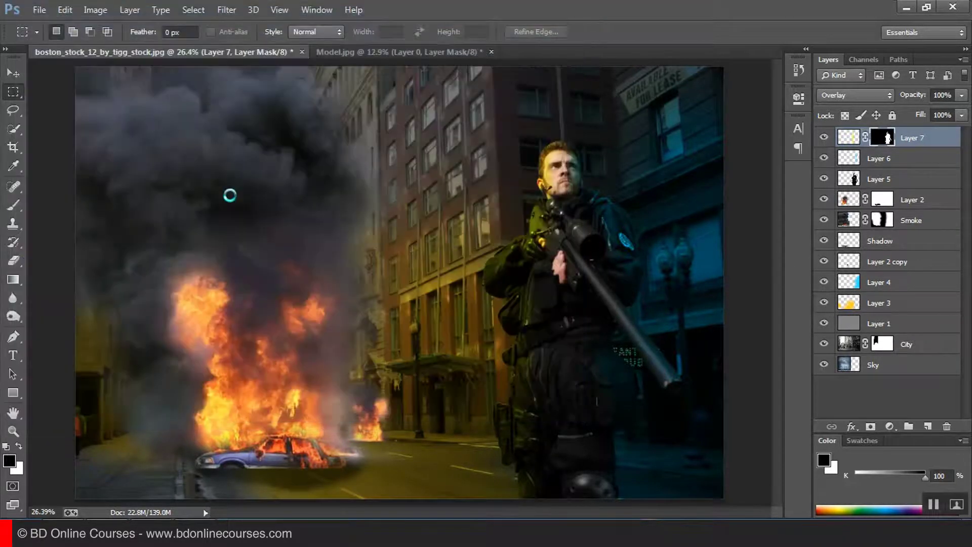
- Copy the whole bonfire photo, close it and paste it into the city composition
left_click_drag(674, 92, 10, 481)
left_click(64, 10)
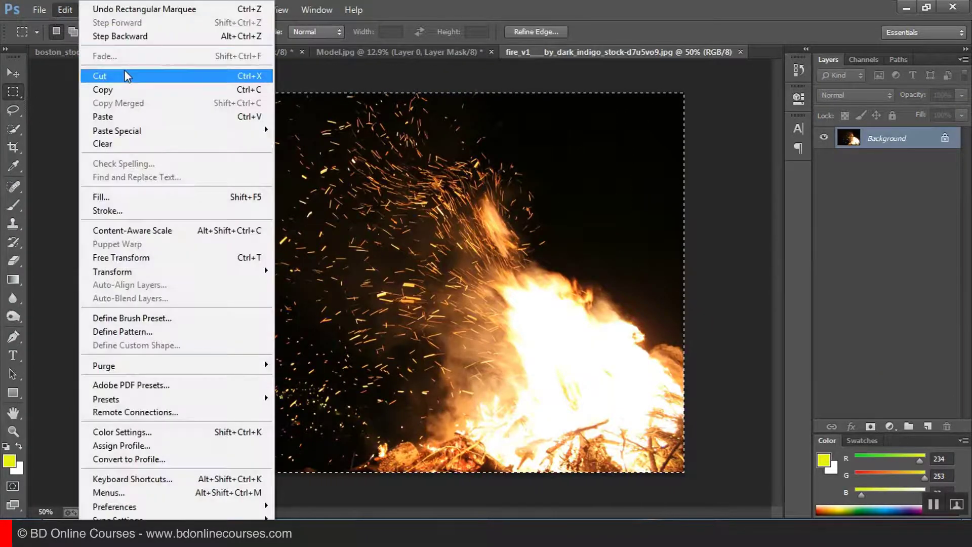
left_click(93, 91)
left_click(740, 52)
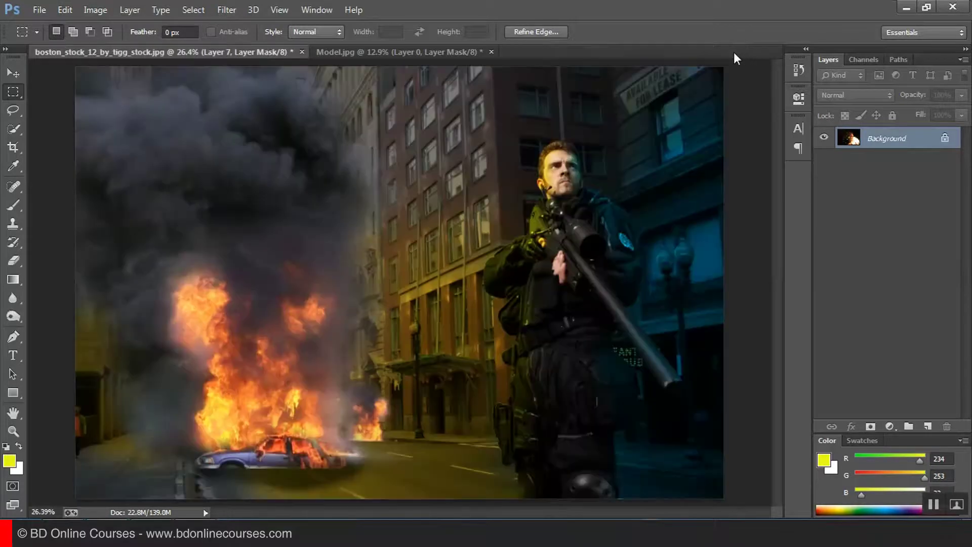
left_click(55, 12)
left_click(120, 117)
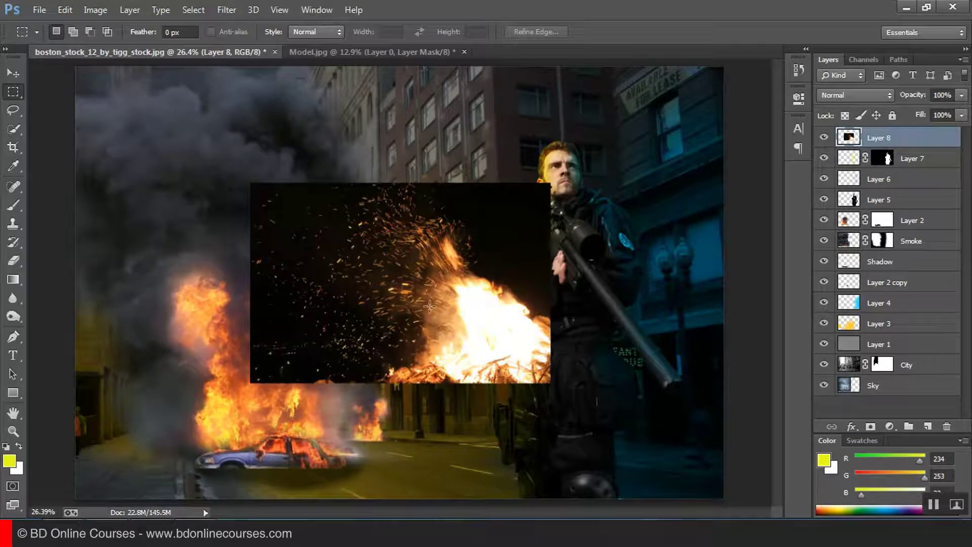
- Flip the pasted bonfire horizontally, enlarge it to about 134% and place it in the lower-left corner over the burning car
right_click(391, 238)
left_click(450, 381)
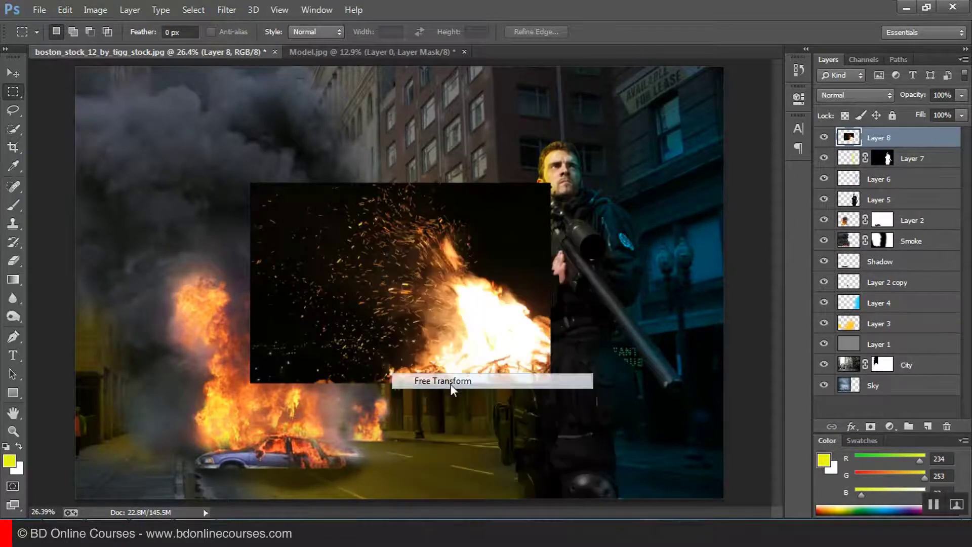
right_click(467, 232)
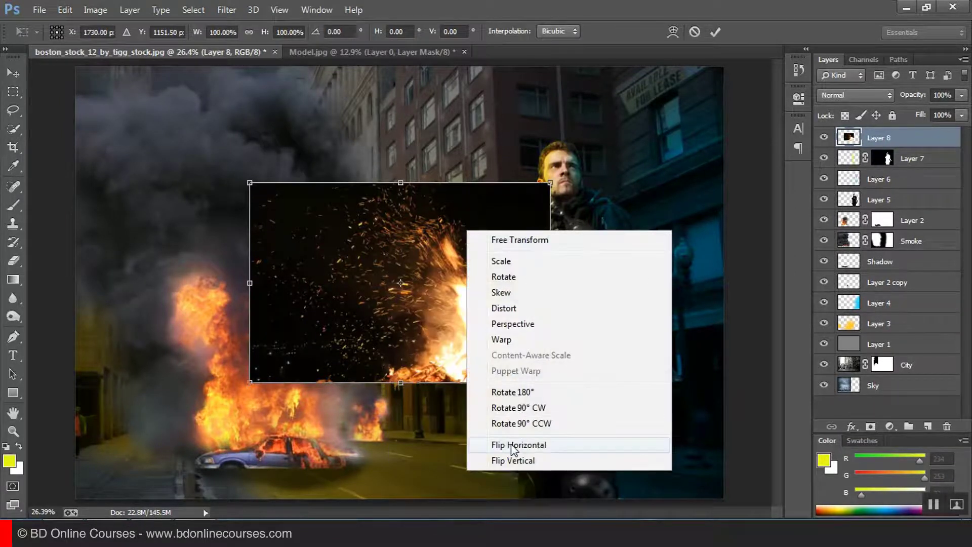
left_click(513, 448)
left_click_drag(416, 290, 202, 407)
left_click_drag(332, 300, 413, 205)
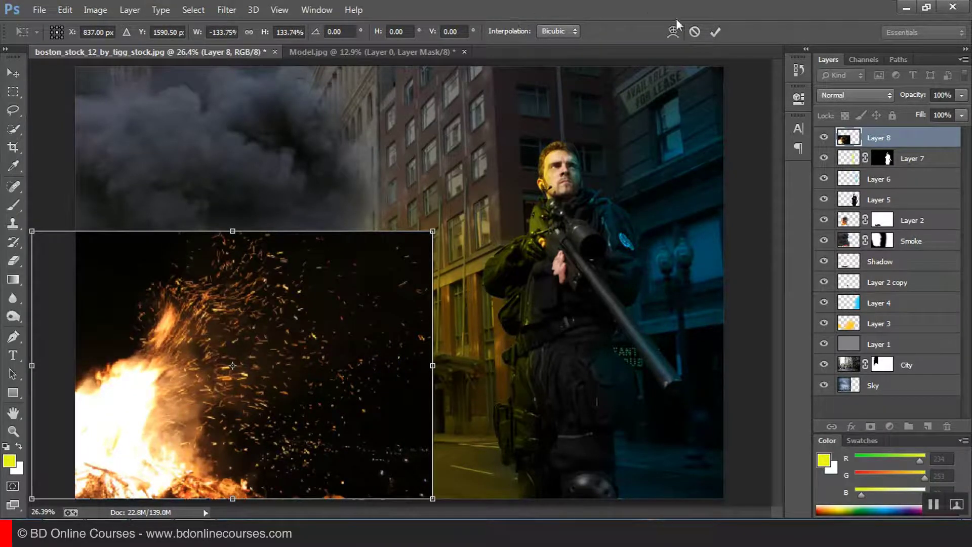
left_click(715, 32)
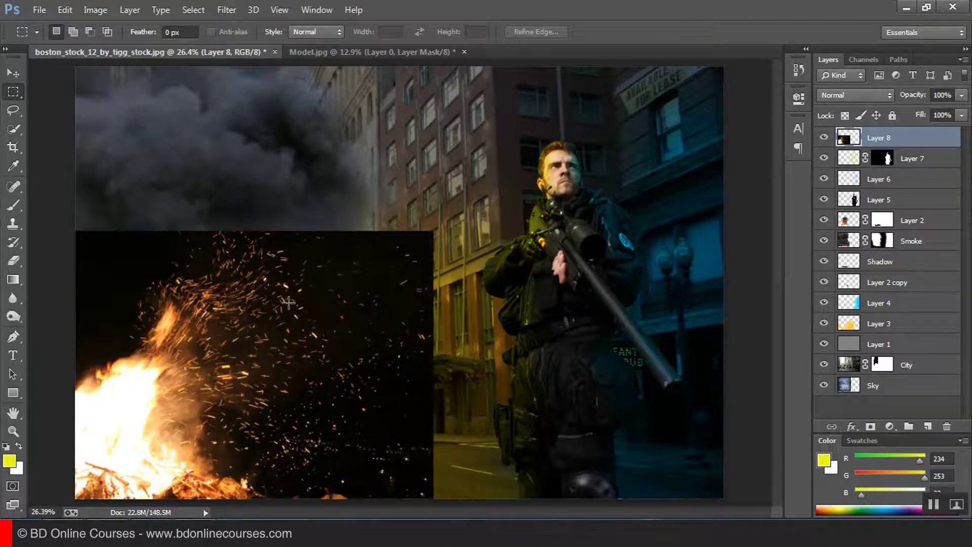
- Set the bonfire layer's blend mode to Screen and raise its Levels black input to 37
left_click(851, 97)
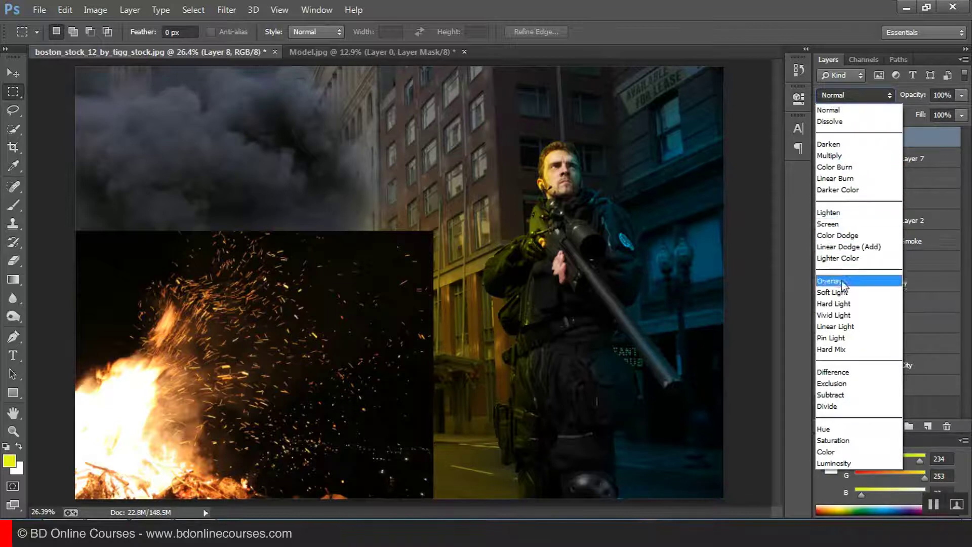
left_click(836, 223)
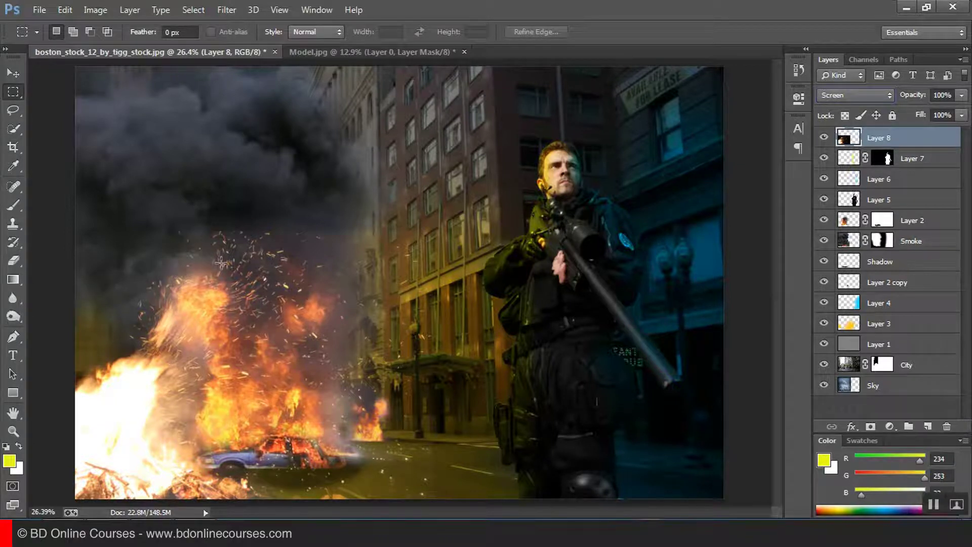
left_click(99, 11)
mouse_move(120, 46)
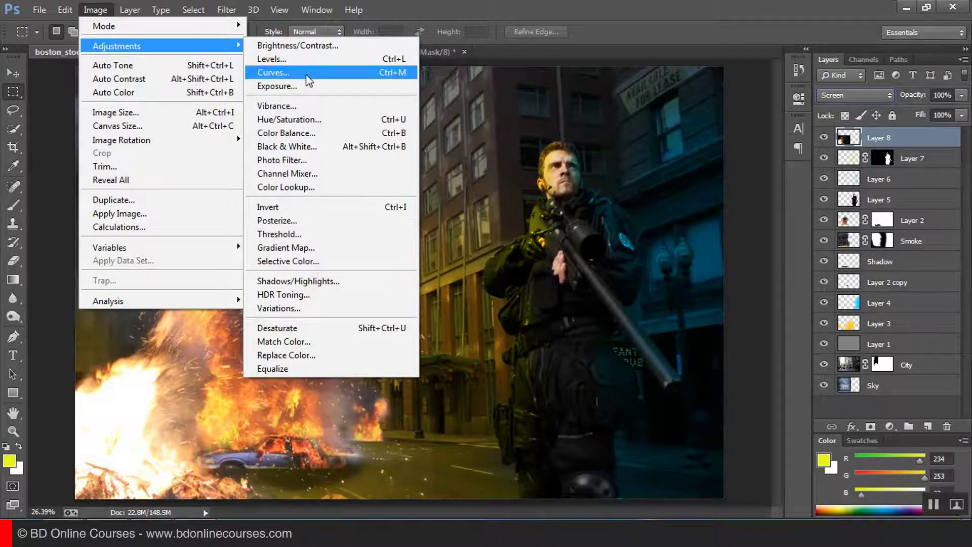
left_click(309, 60)
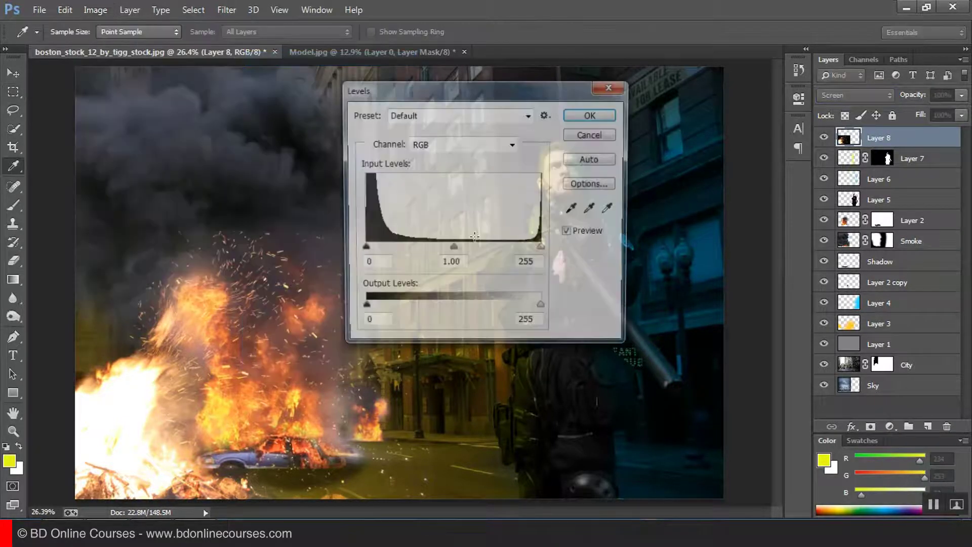
left_click_drag(364, 251, 388, 250)
left_click(460, 252)
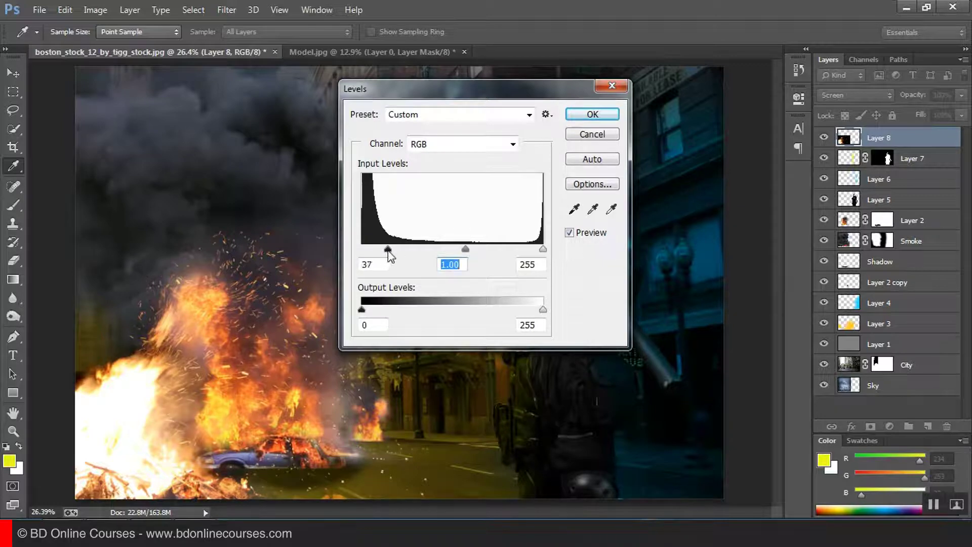
left_click(591, 115)
key("m")
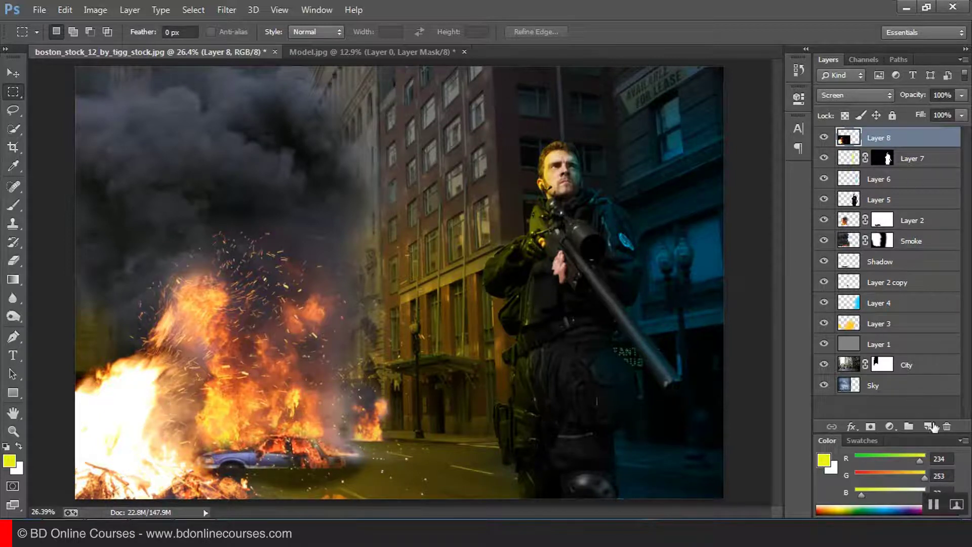
- Add a Color Balance adjustment layer clipped to Layer 8 and shift its midtones towards yellow
left_click(890, 427)
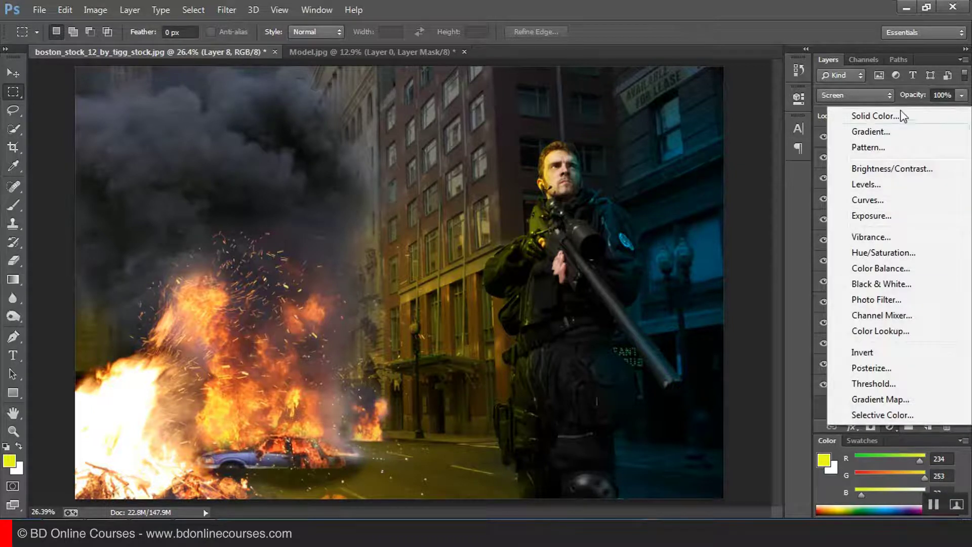
left_click(881, 269)
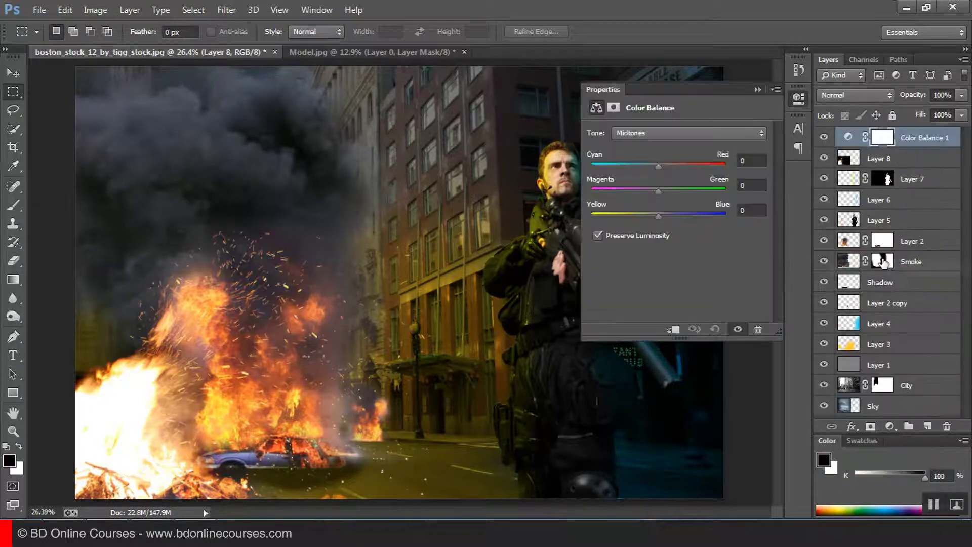
left_click(673, 331)
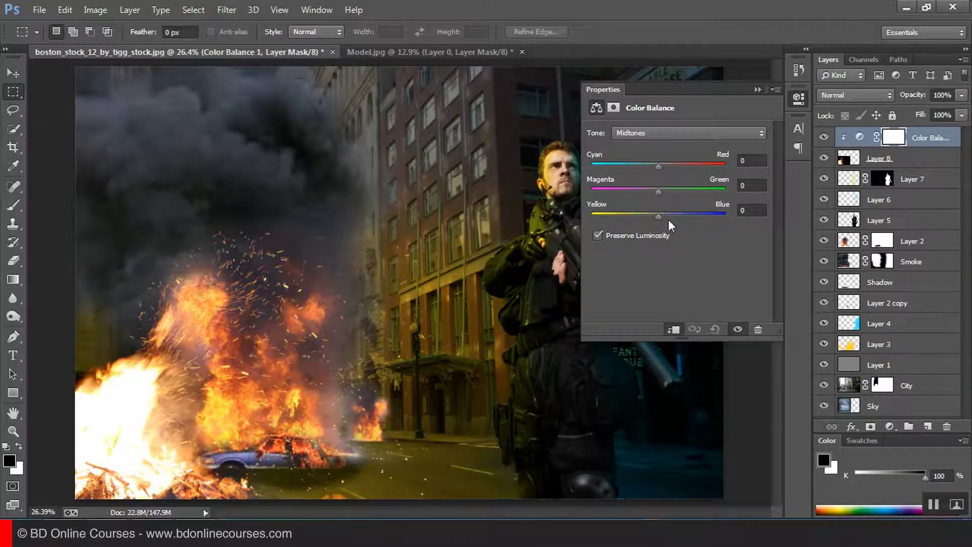
mouse_move(652, 214)
left_mouse_down()
mouse_move(641, 215)
mouse_move(661, 219)
mouse_move(640, 220)
left_mouse_up()
left_click(758, 89)
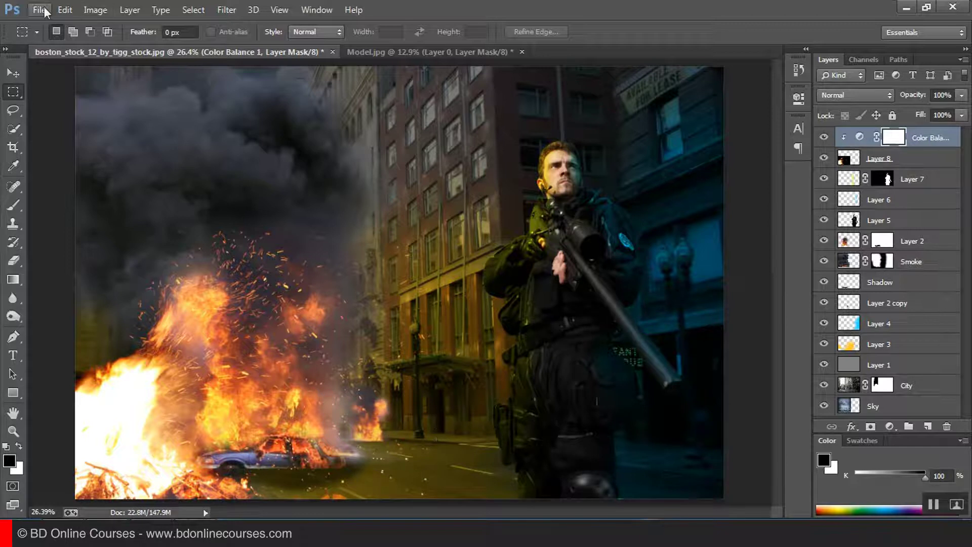
- Apply a Gaussian Blur with a small radius to the bonfire on Layer 8
left_click(896, 158)
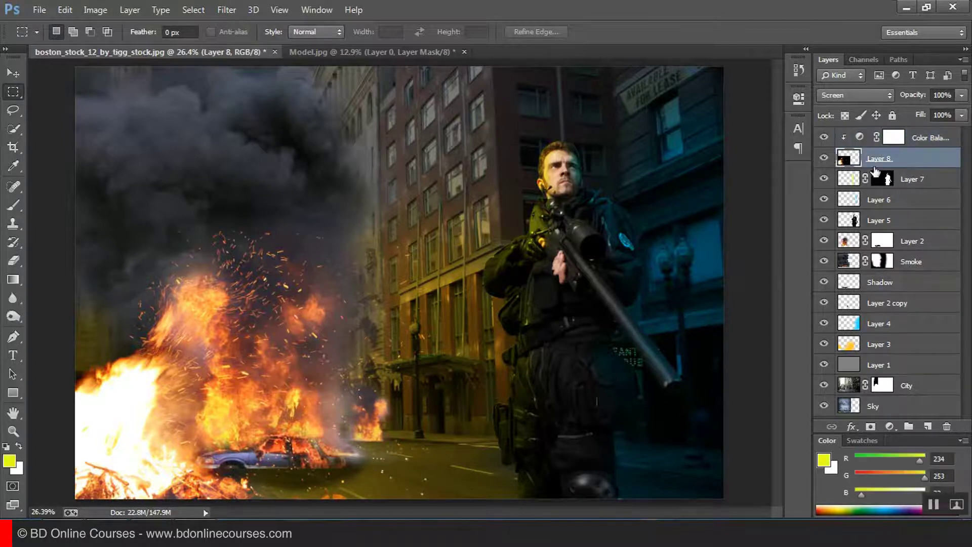
left_click(825, 159)
left_click(825, 160)
left_click(216, 10)
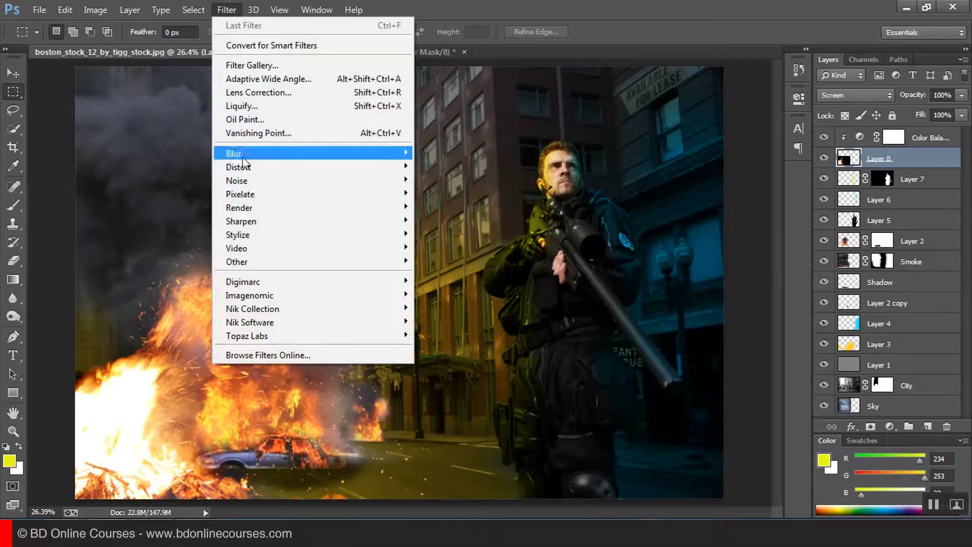
mouse_move(250, 155)
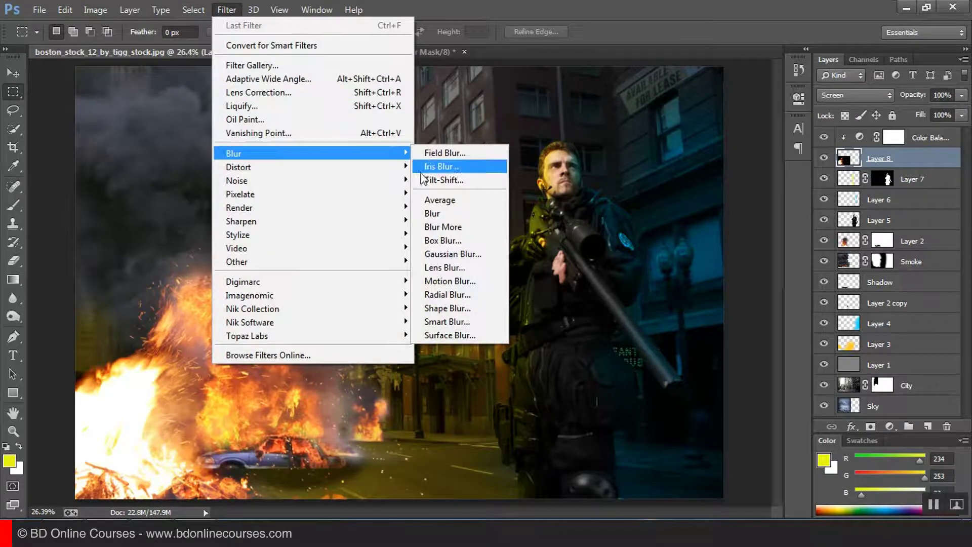
left_click(455, 255)
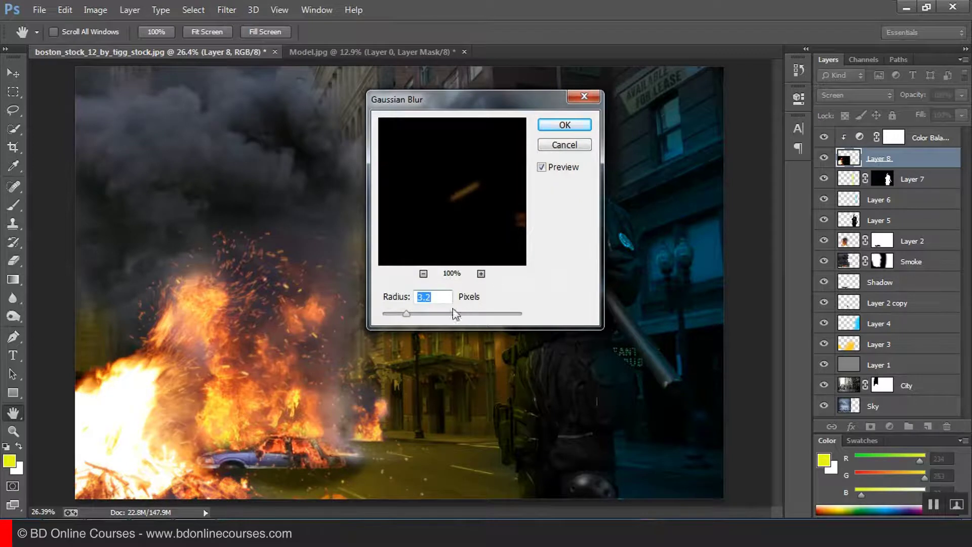
left_click(423, 273)
left_click(423, 274)
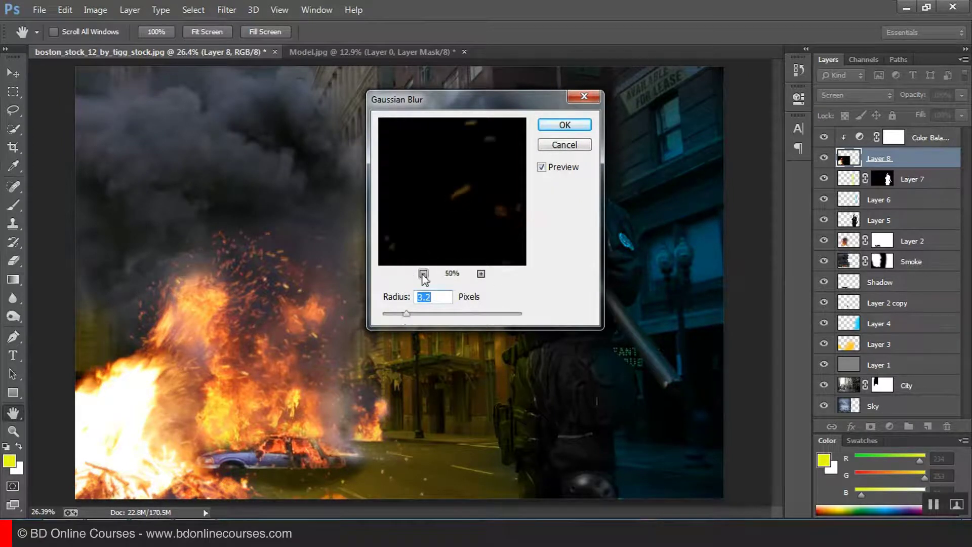
left_click(424, 273)
left_click(423, 274)
left_click(423, 273)
left_click(424, 274)
left_click_drag(438, 204, 499, 174)
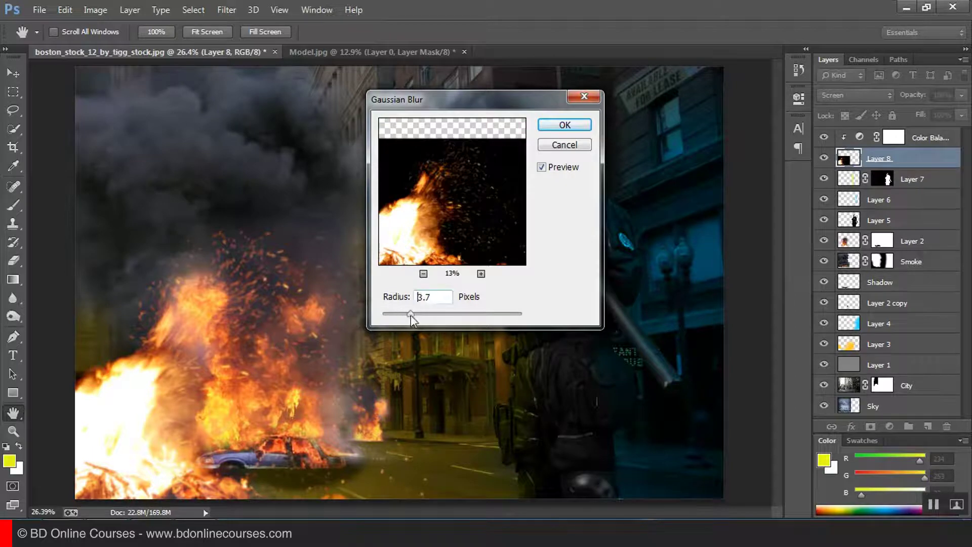
left_click(403, 314)
left_click(561, 124)
key("m")
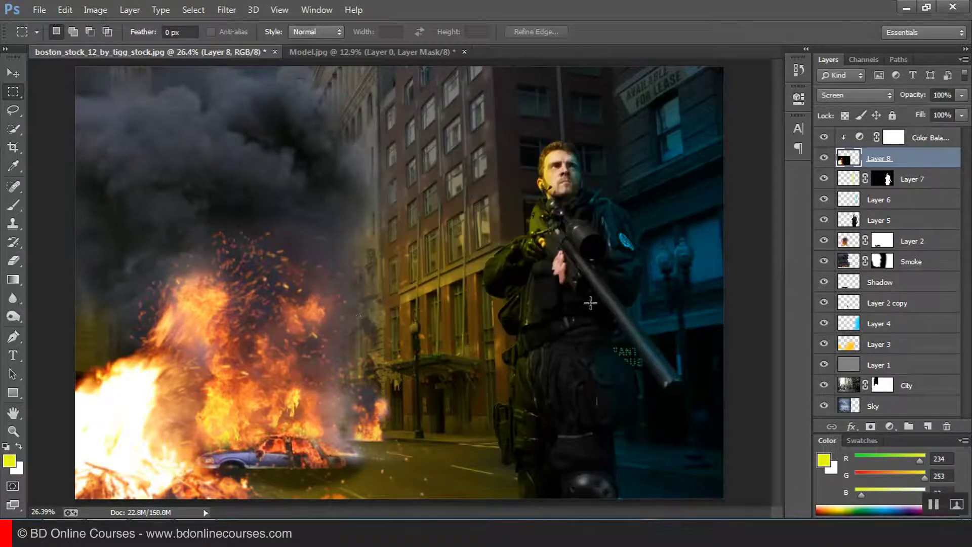
- Make the Color Balance adjustment layer active and open the image sparks_2_by_mariasemelevich-d826onj.jpg
left_click(938, 136)
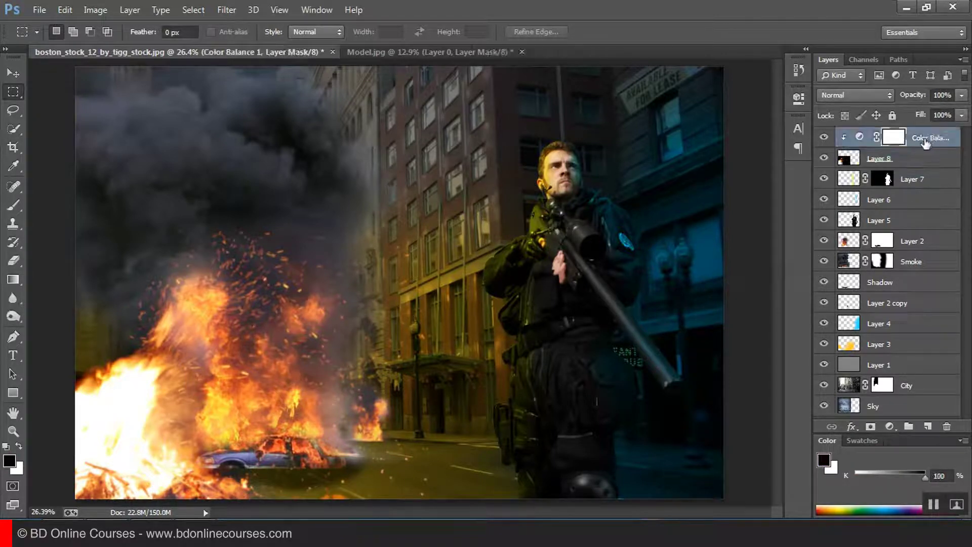
left_click(40, 10)
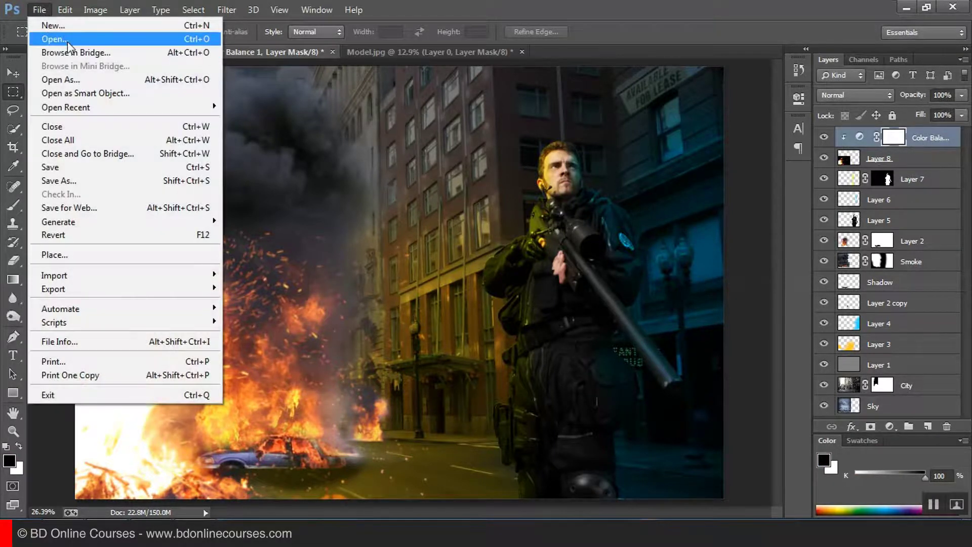
left_click(68, 39)
left_click_drag(575, 134, 549, 292)
double_click(189, 274)
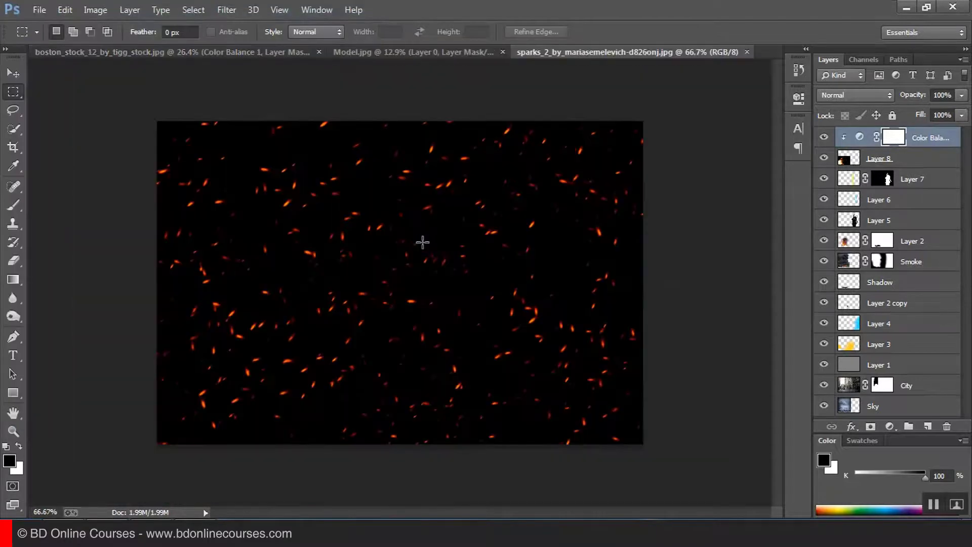
- Copy the whole sparks image, close it and paste it above the Color Balance layer in the city composition
left_click_drag(664, 454, 23, 71)
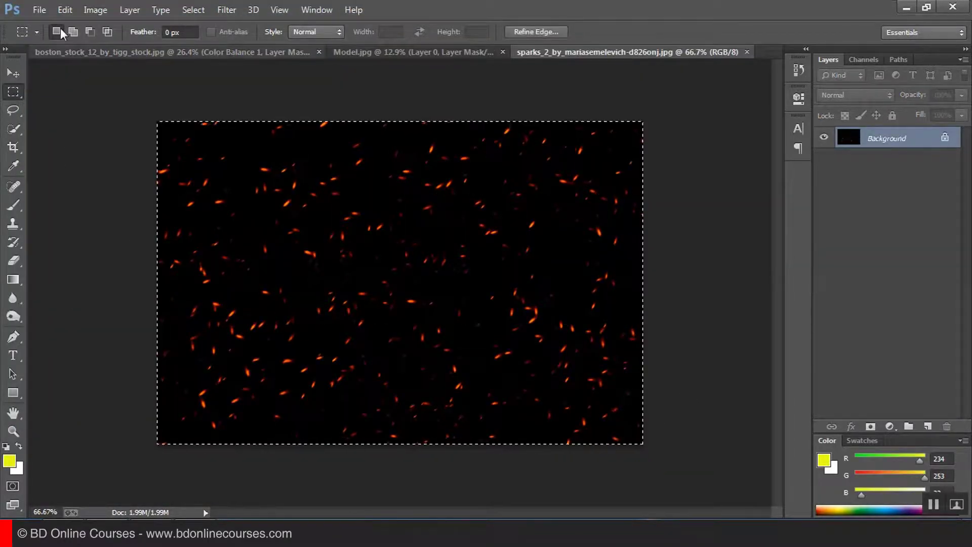
left_click(65, 10)
left_click(103, 89)
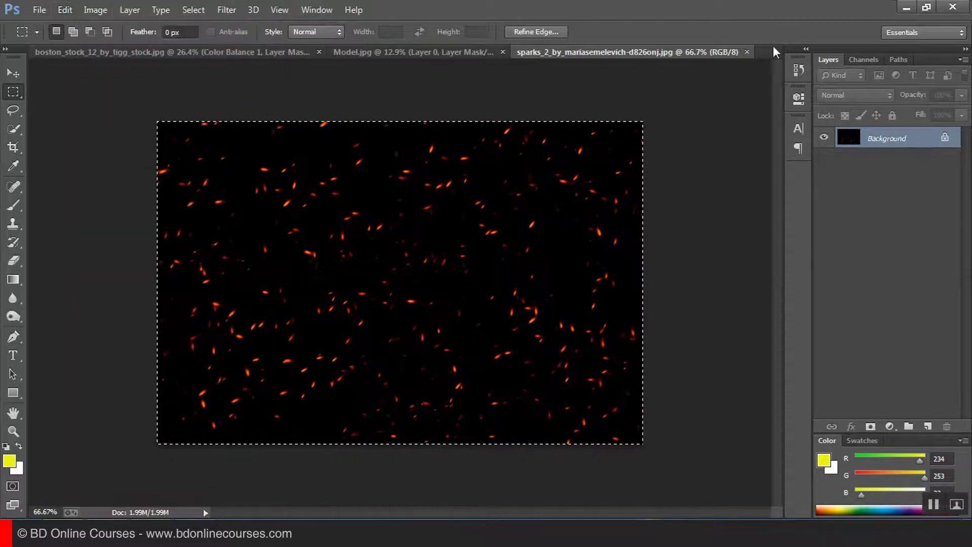
left_click(747, 51)
left_click(65, 9)
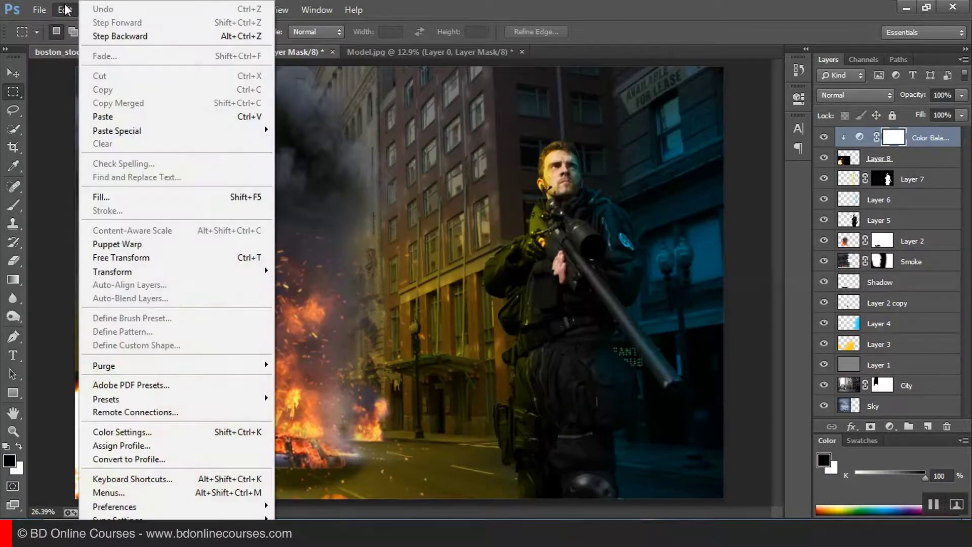
left_click(145, 117)
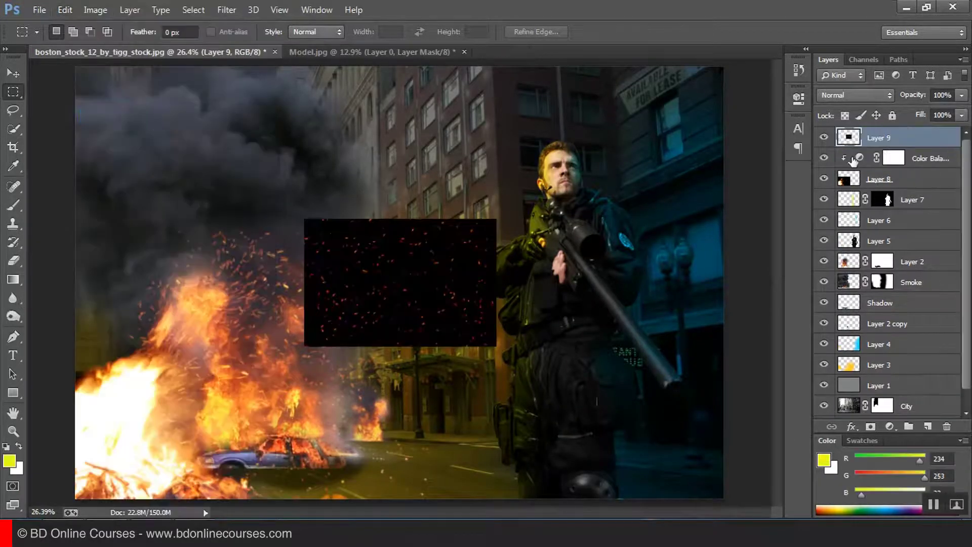
- Enlarge the sparks layer to about 361% so it covers the whole canvas and set its blend mode to Screen
right_click(464, 218)
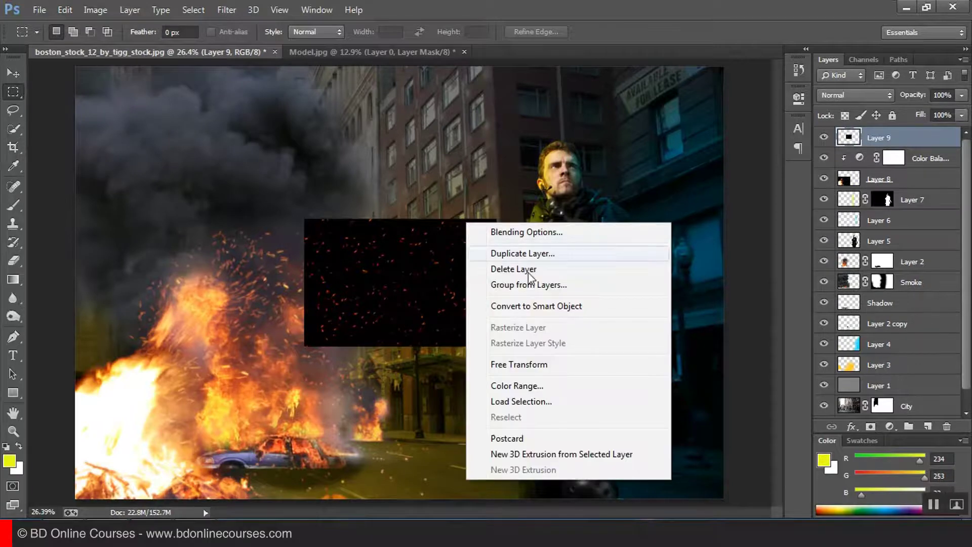
left_click(537, 363)
left_click_drag(497, 220, 762, 74)
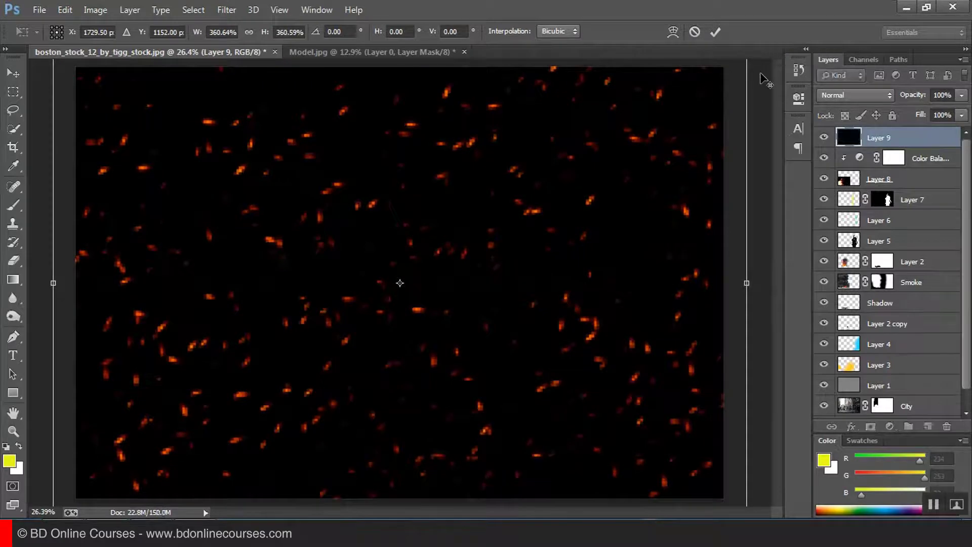
left_click(716, 32)
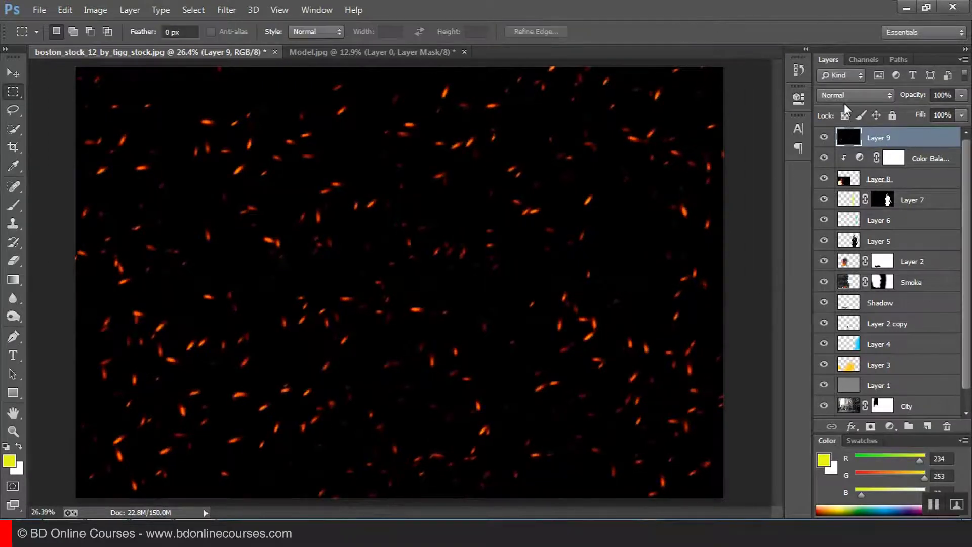
left_click(843, 95)
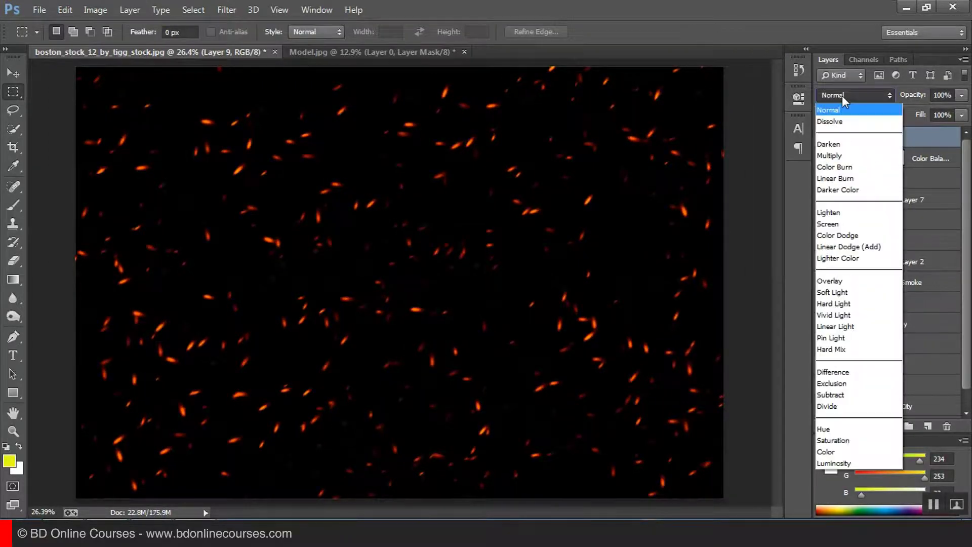
left_click(837, 224)
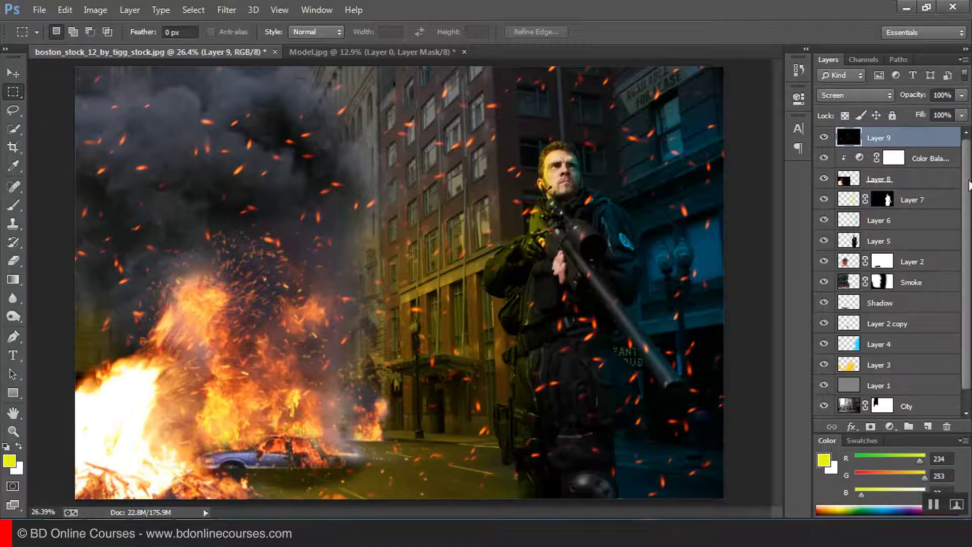
- Duplicate all layers from Layer 9 down to Sky and merge the copies into a single layer
left_click_drag(968, 173, 954, 320)
scroll(968, 263, "up", 1)
scroll(969, 226, "down", 1)
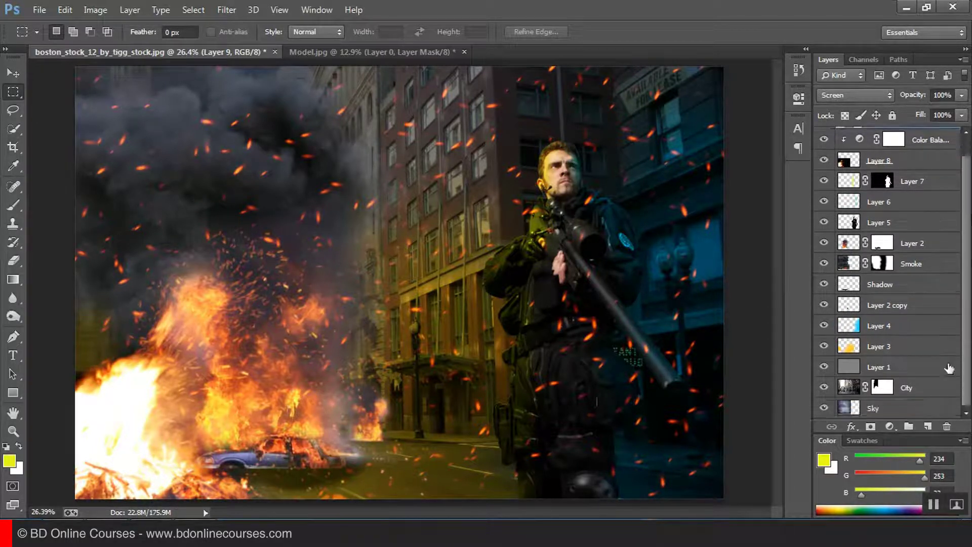
left_click(893, 411, "shift")
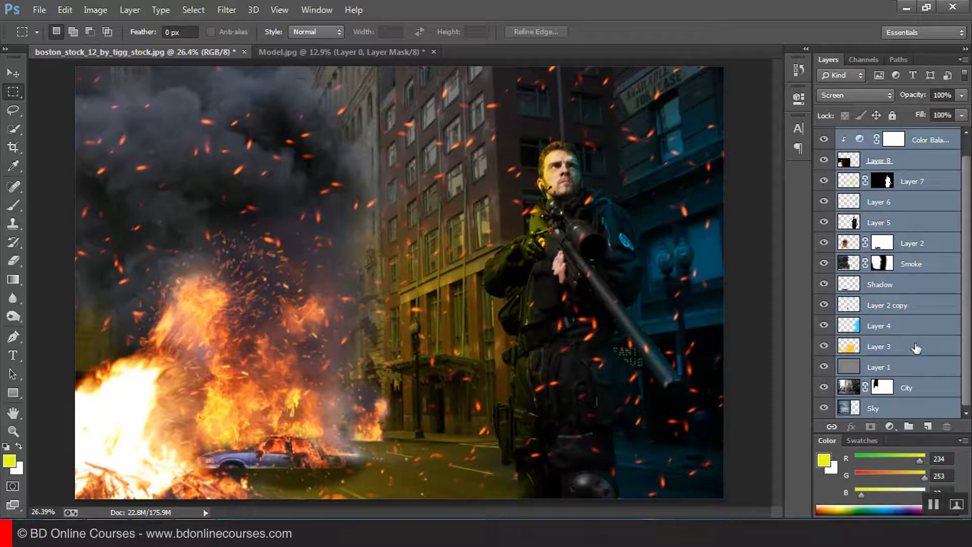
left_click_drag(928, 144, 931, 427)
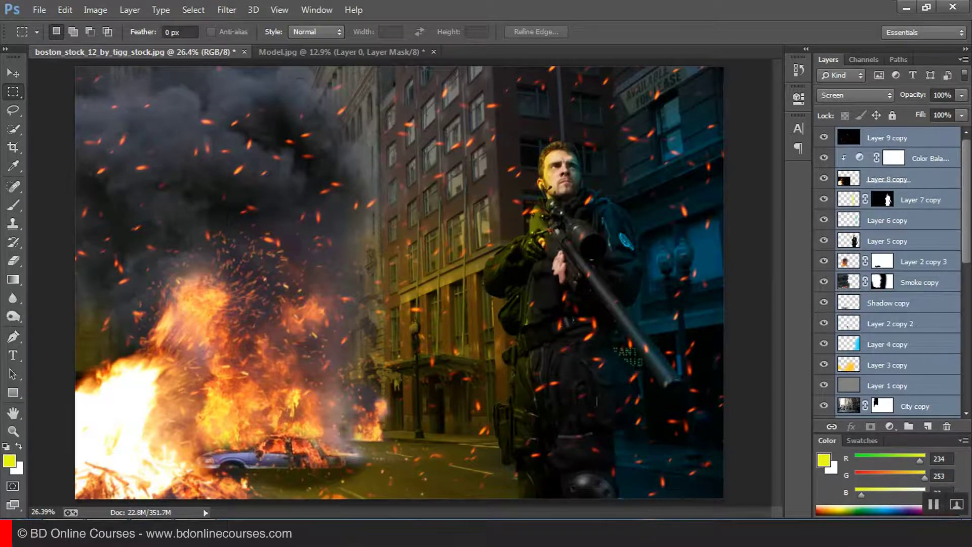
left_click(964, 60)
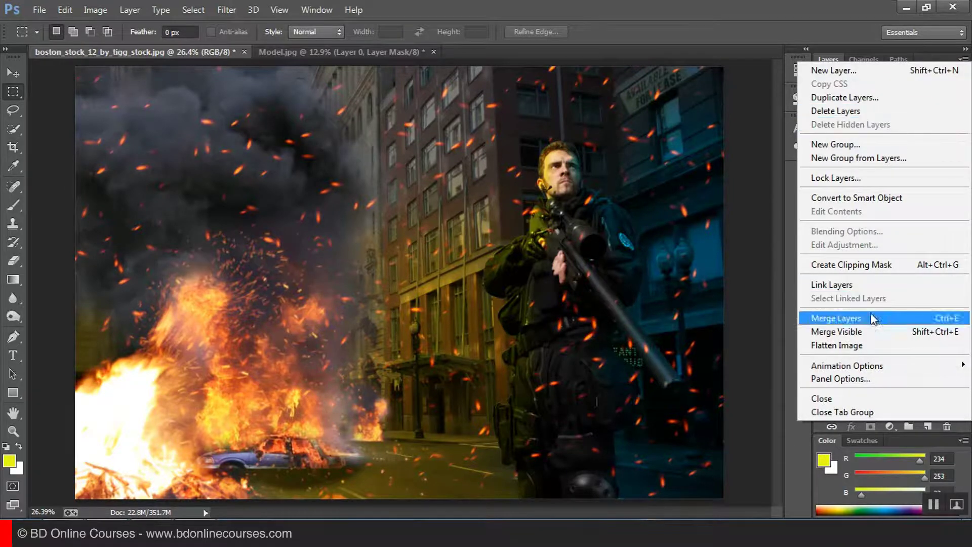
left_click(845, 320)
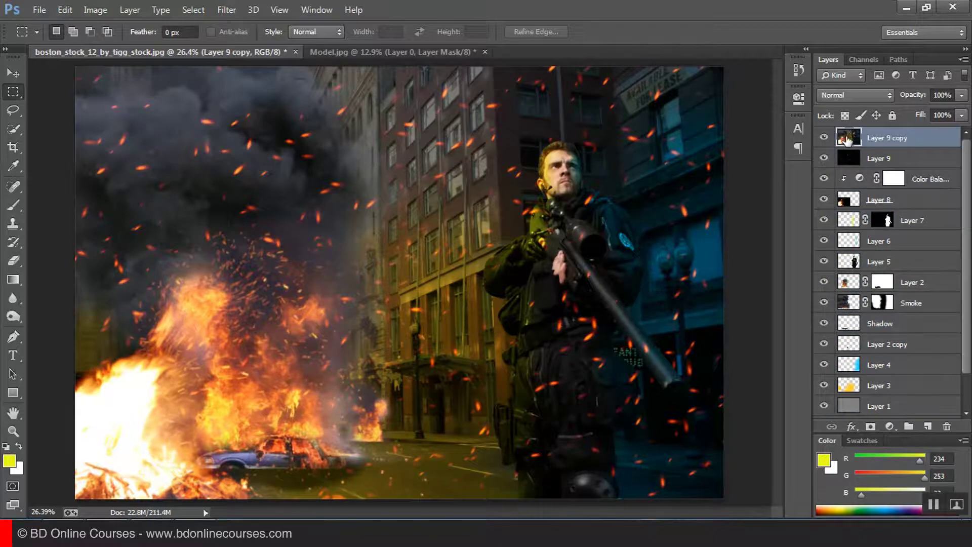
- Hide the original layers beneath the merged copy, keeping only the merged layer visible
left_click(824, 138)
left_click_drag(825, 137, 835, 405)
left_click_drag(840, 268, 826, 142)
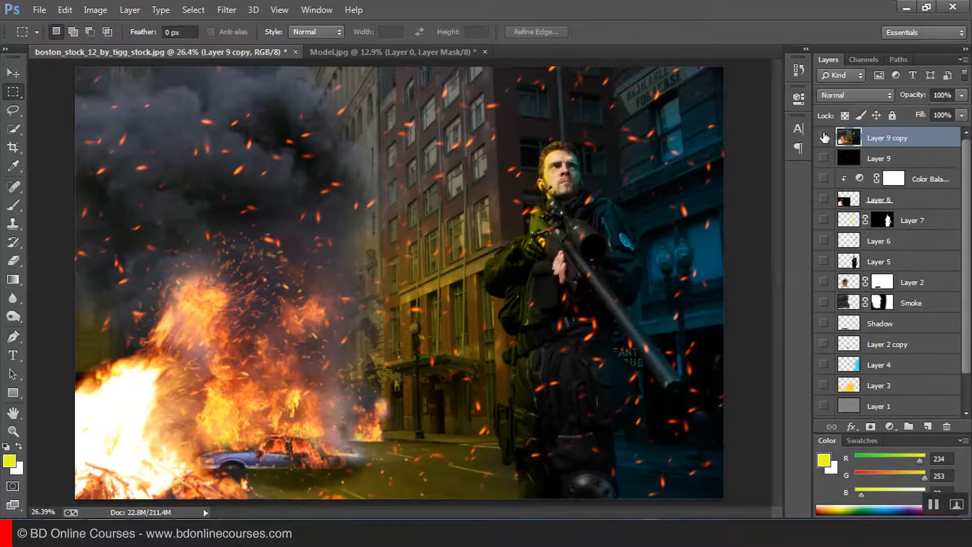
left_click(825, 138)
- Apply Shadows/Highlights to the merged layer: Shadows Amount 5%, Highlights Tonal Width 25%, Color Correction -15, Midtone Contrast +52
left_click(97, 10)
mouse_move(115, 46)
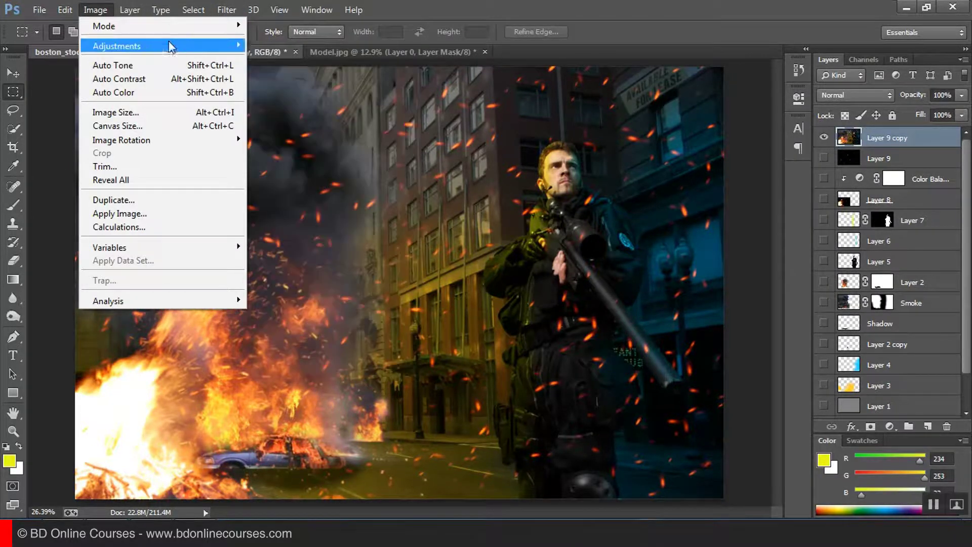
left_click(318, 280)
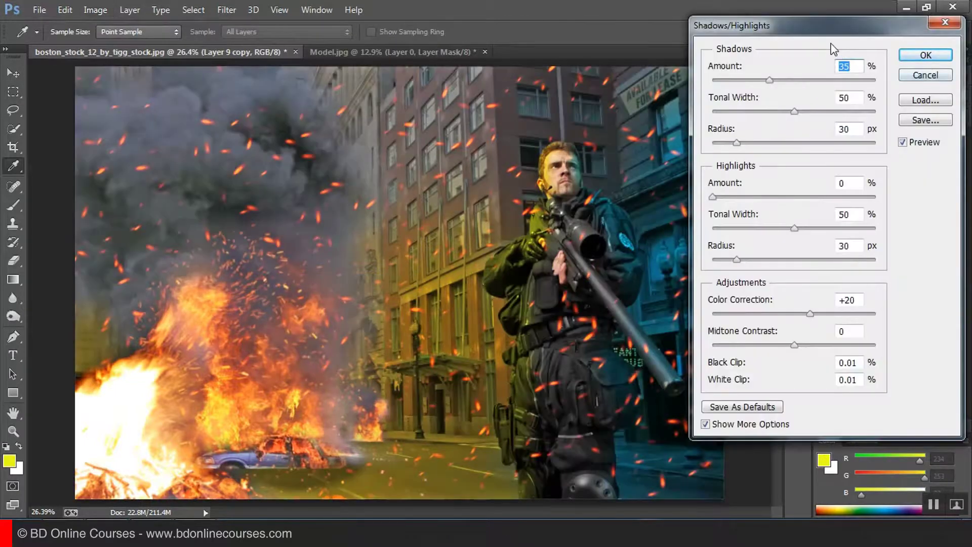
left_click_drag(831, 34, 868, 63)
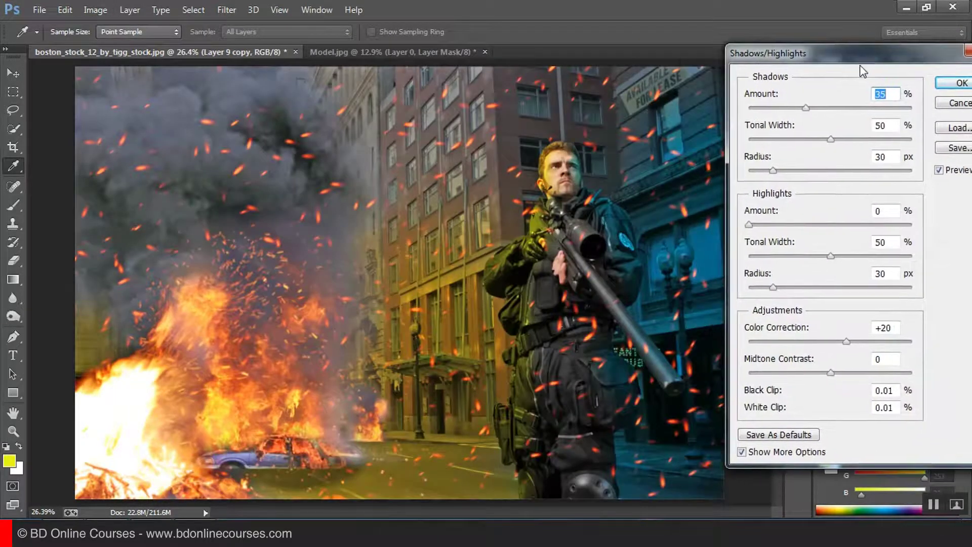
left_click_drag(805, 108, 758, 109)
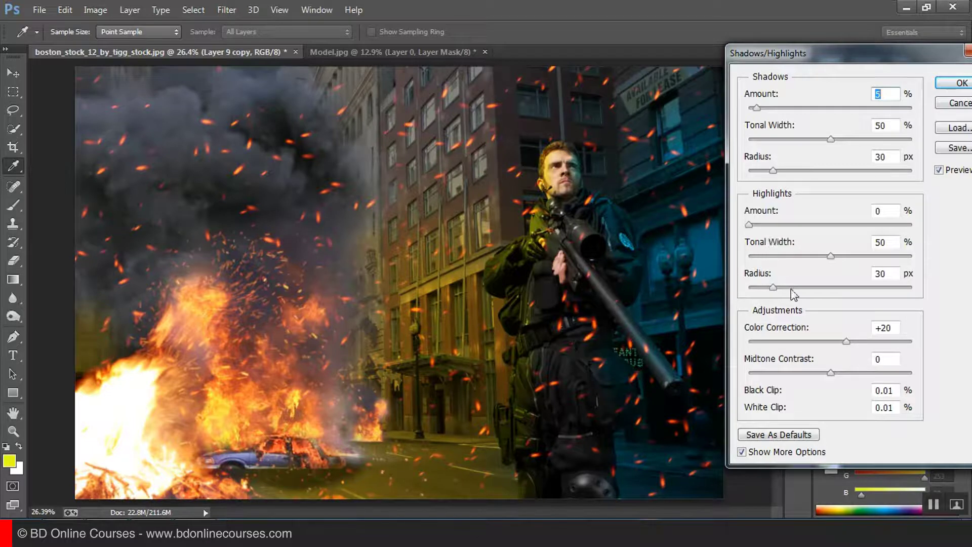
left_click_drag(831, 256, 790, 260)
left_click_drag(846, 342, 874, 379)
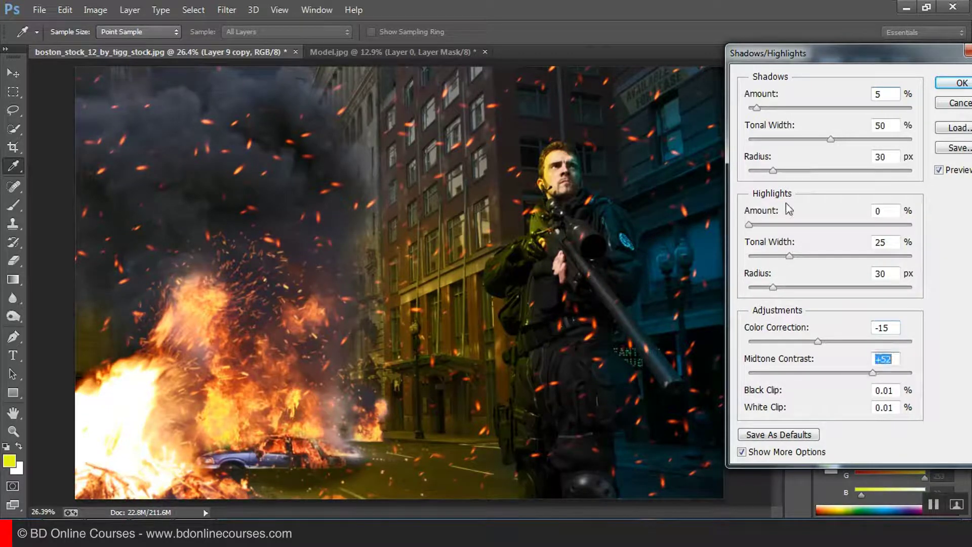
left_click(953, 84)
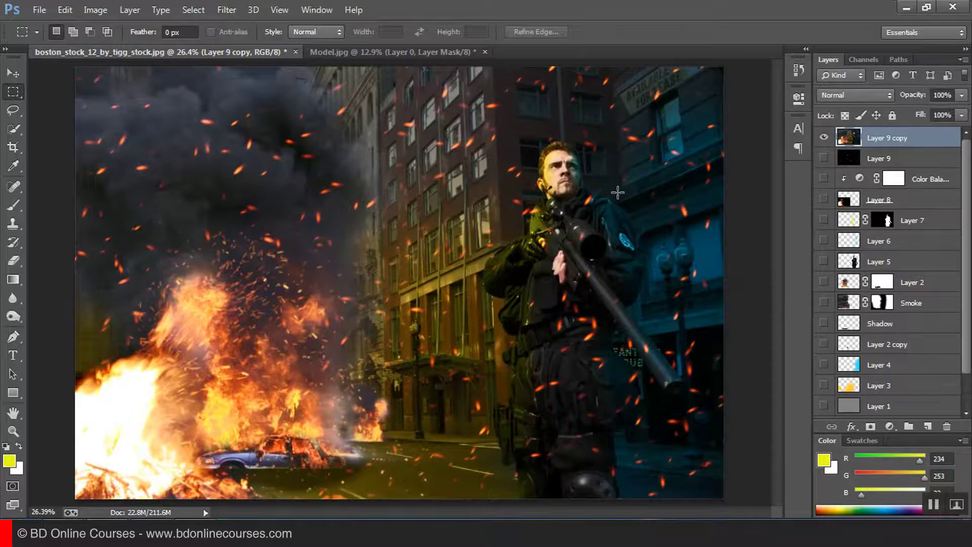
key("ctrl+z")
key("ctrl+z")
- Duplicate the merged layer and apply a High Pass filter with an 8.6-pixel radius to the duplicate
left_click_drag(917, 141, 928, 427)
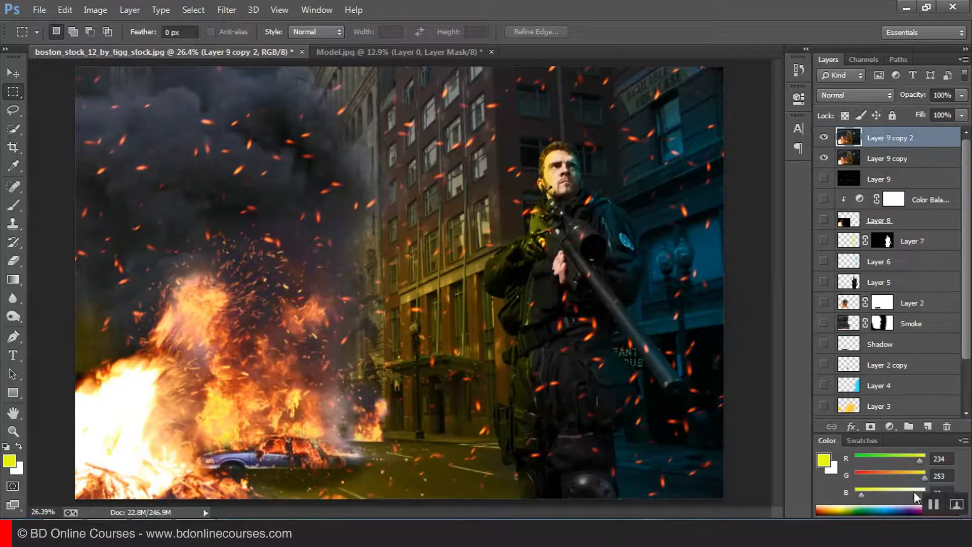
left_click(225, 9)
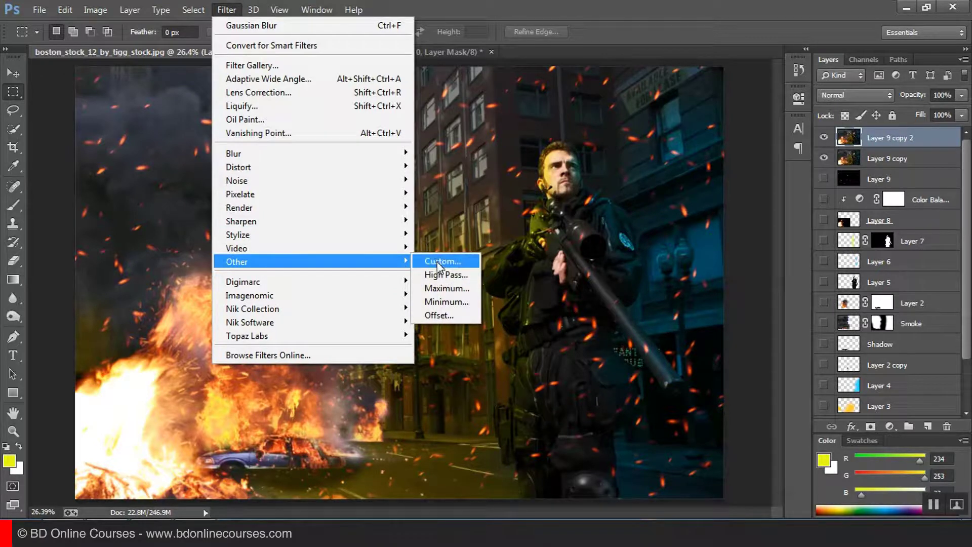
left_click(438, 276)
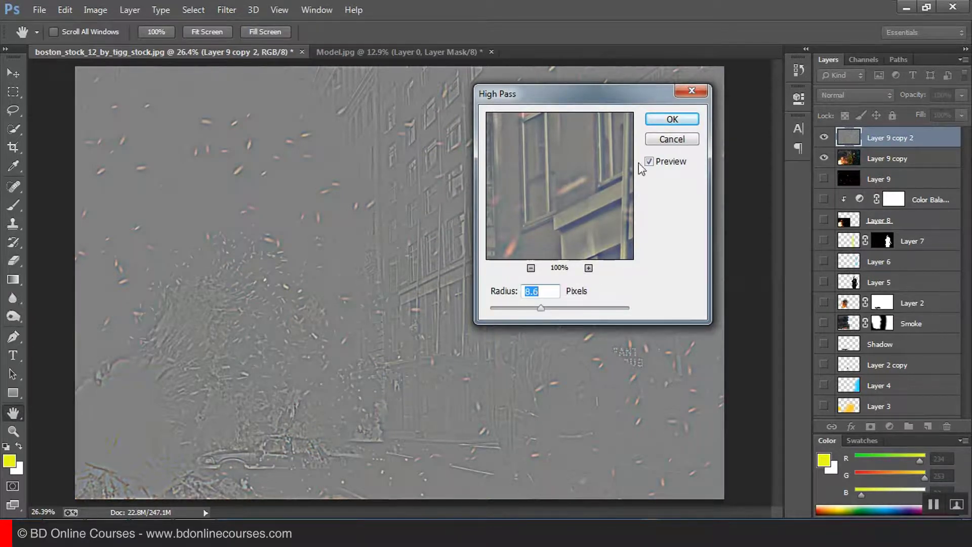
left_click(672, 120)
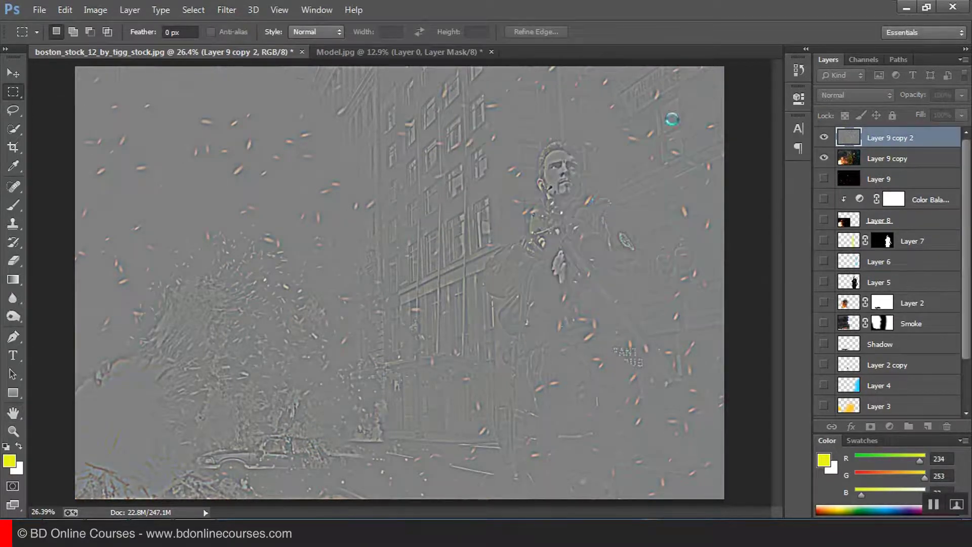
- Set the High Pass layer's blend mode to Overlay and add a Levels adjustment layer above it with the shadow input at 13
left_click(856, 95)
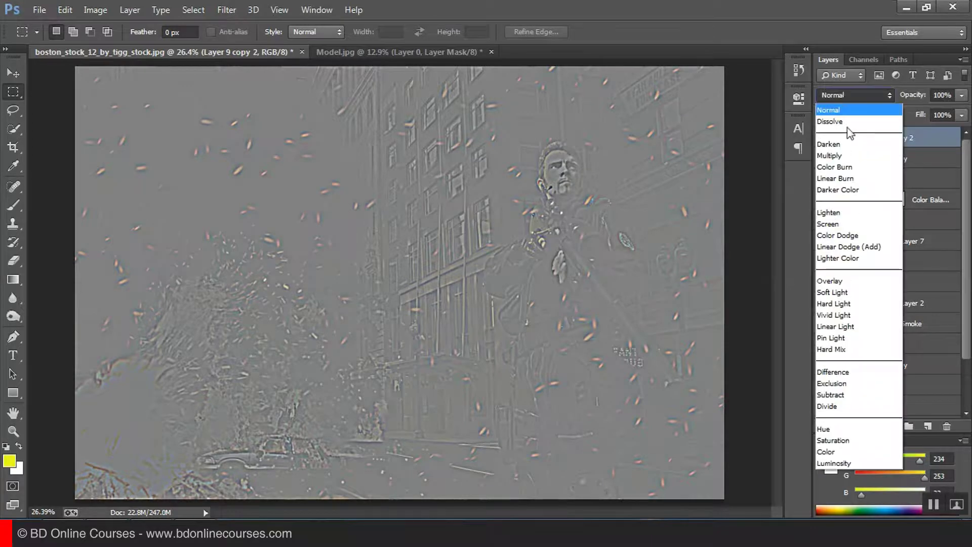
left_click(866, 282)
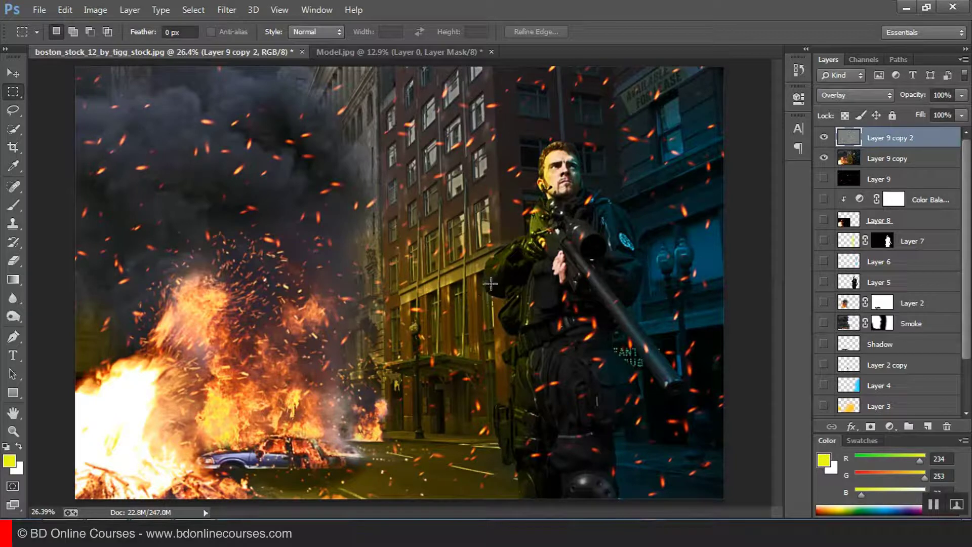
left_click(890, 426)
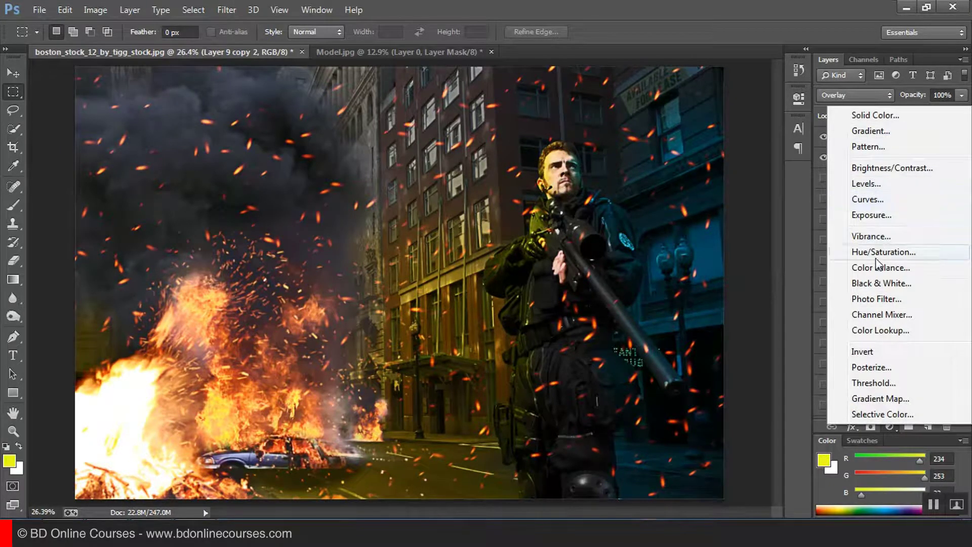
left_click(866, 184)
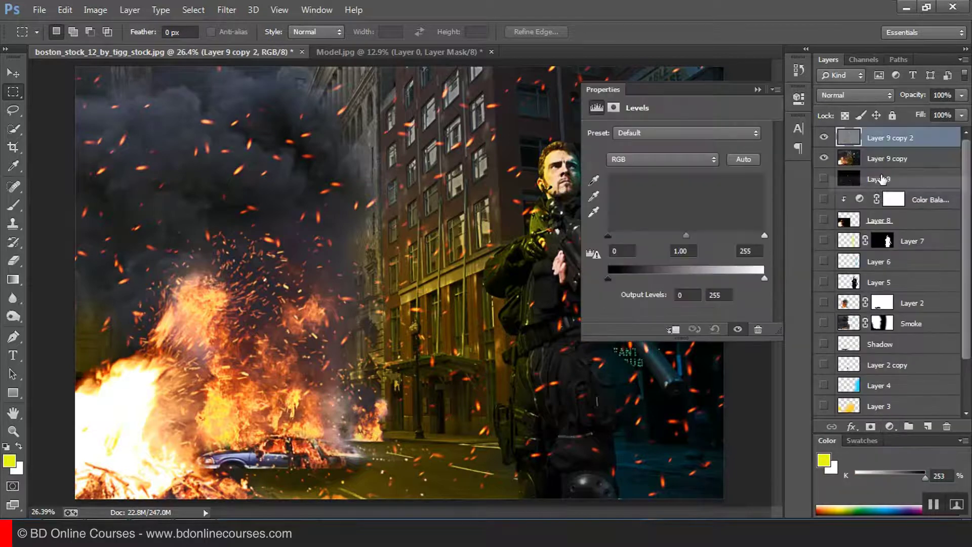
left_click_drag(608, 236, 613, 236)
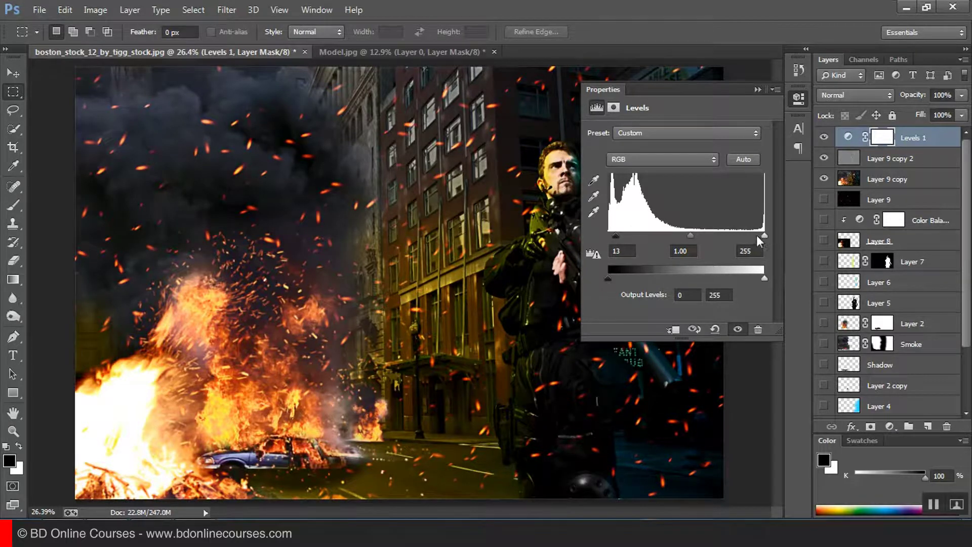
left_click(800, 98)
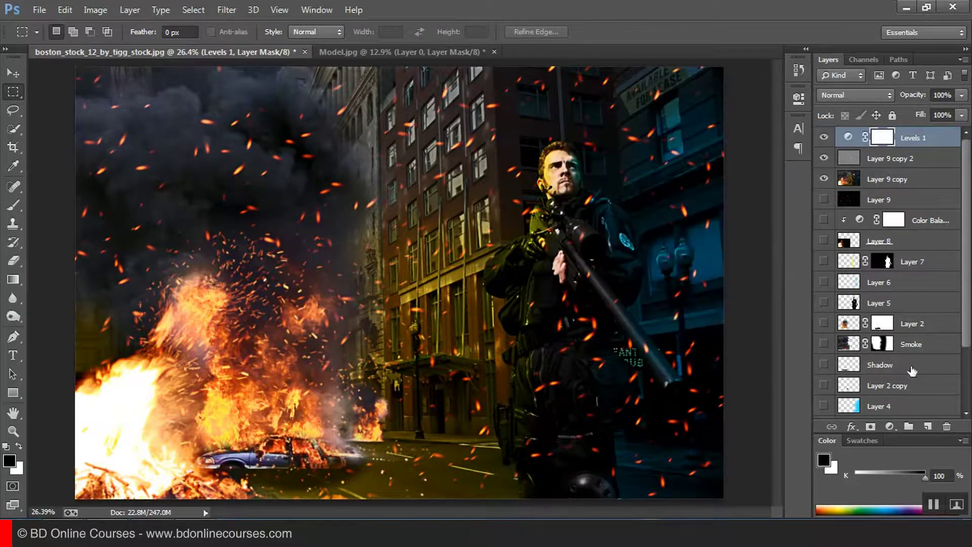
left_click(890, 426)
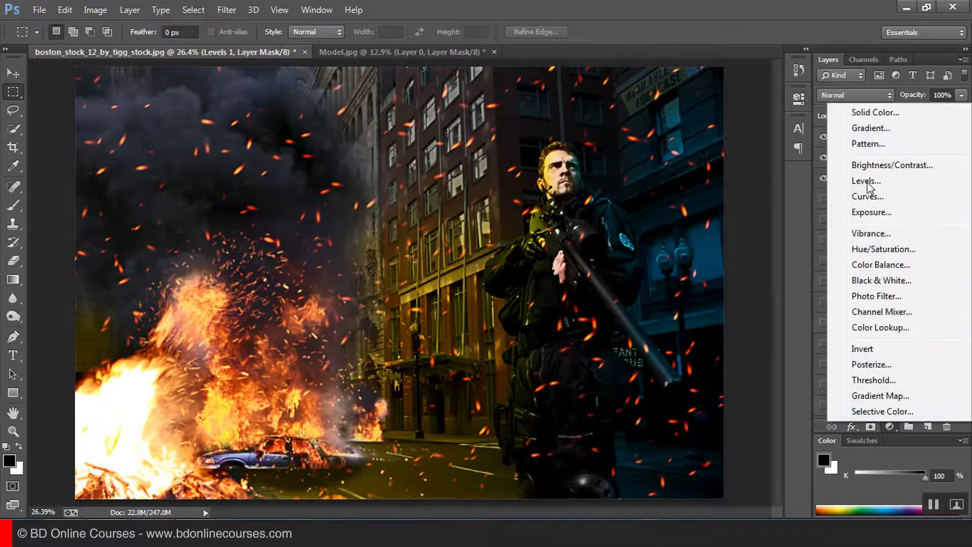
left_click(872, 249)
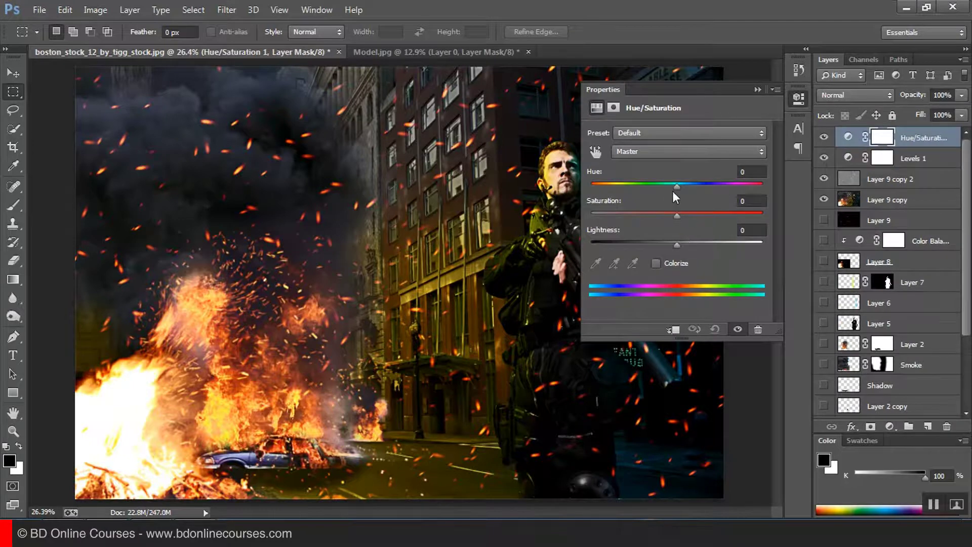
left_click_drag(677, 187, 682, 187)
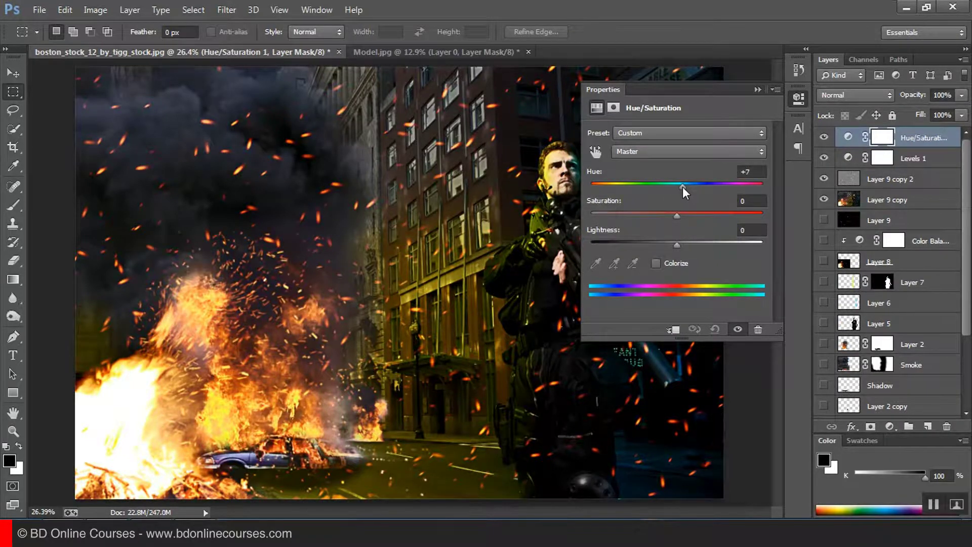
left_click(758, 90)
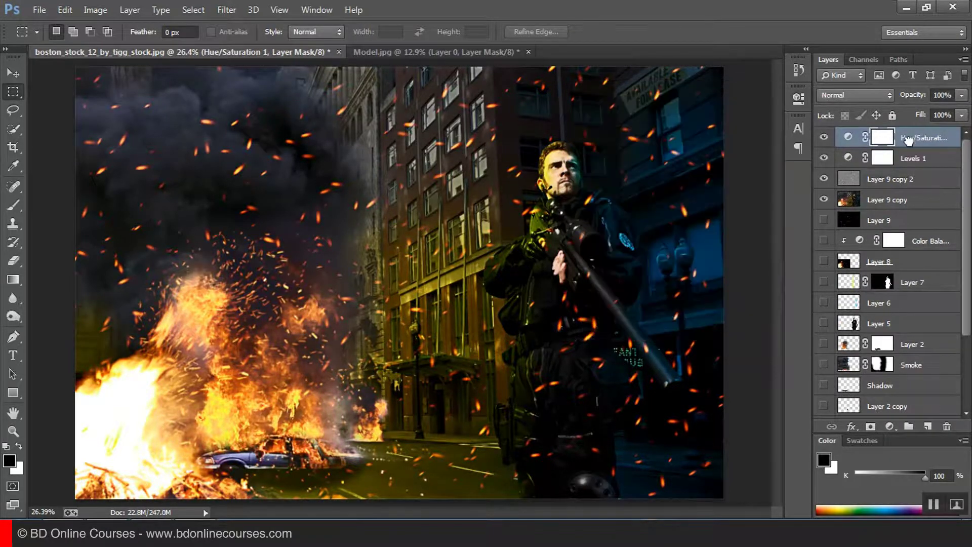
left_click_drag(908, 140, 947, 426)
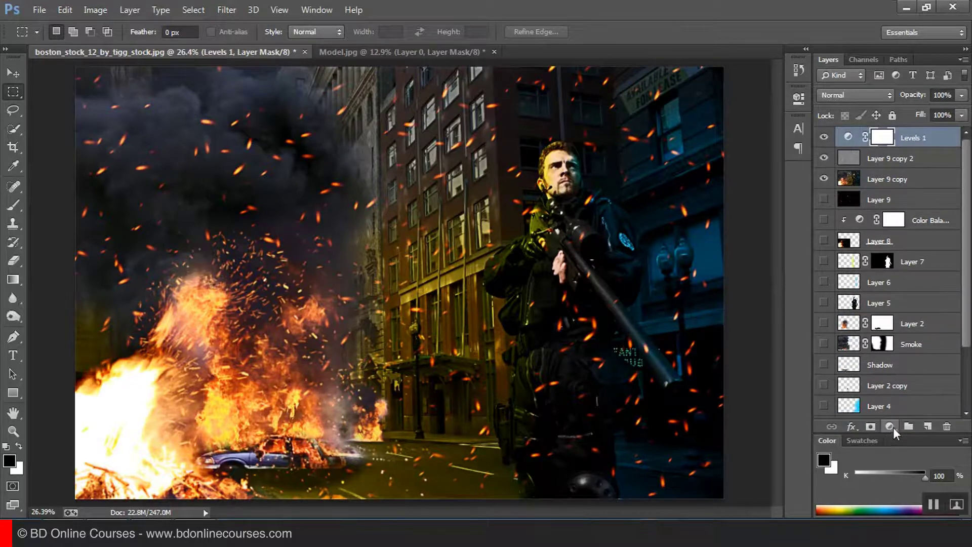
- Add a Vibrance adjustment layer above Levels 1 with Vibrance +100 and Saturation +4
left_click(890, 426)
left_click(865, 246)
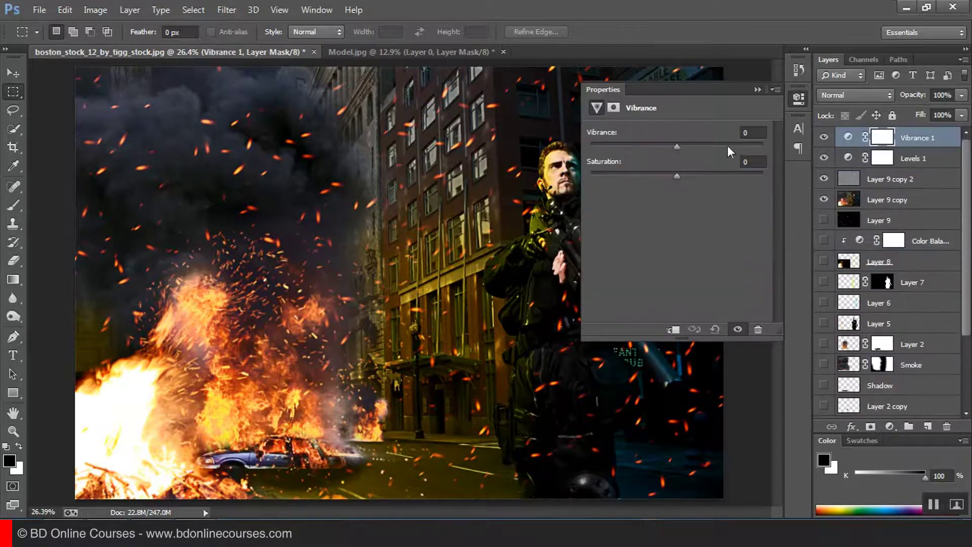
left_click_drag(677, 147, 696, 150)
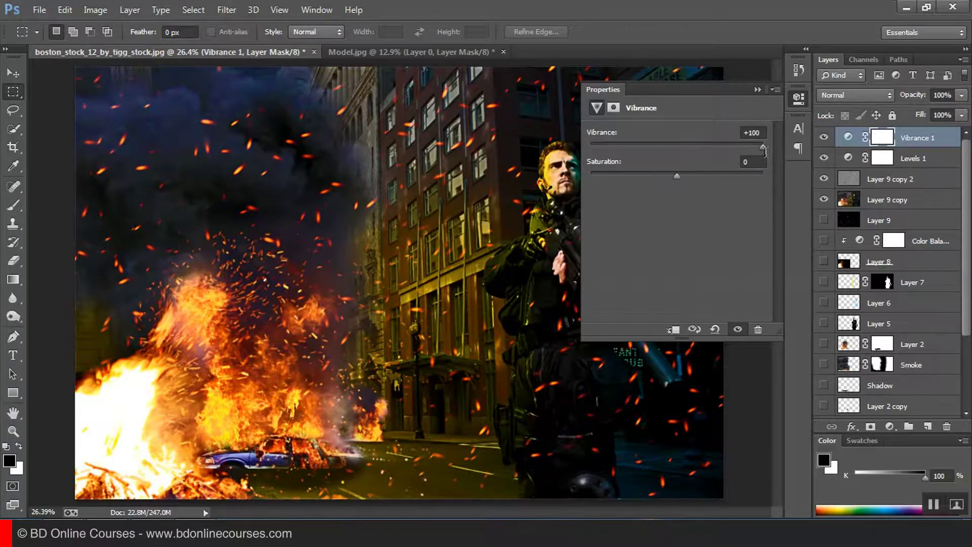
left_click_drag(677, 177, 681, 175)
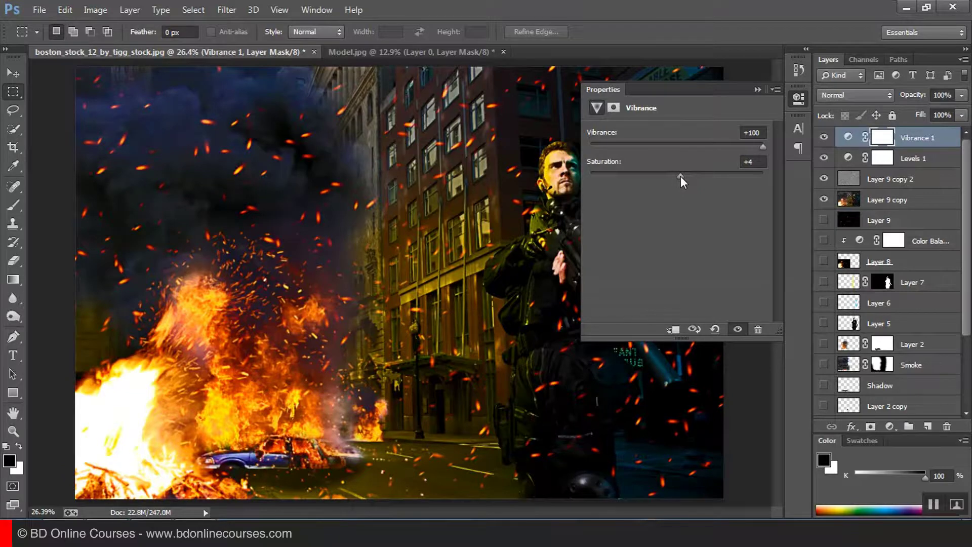
left_click(757, 89)
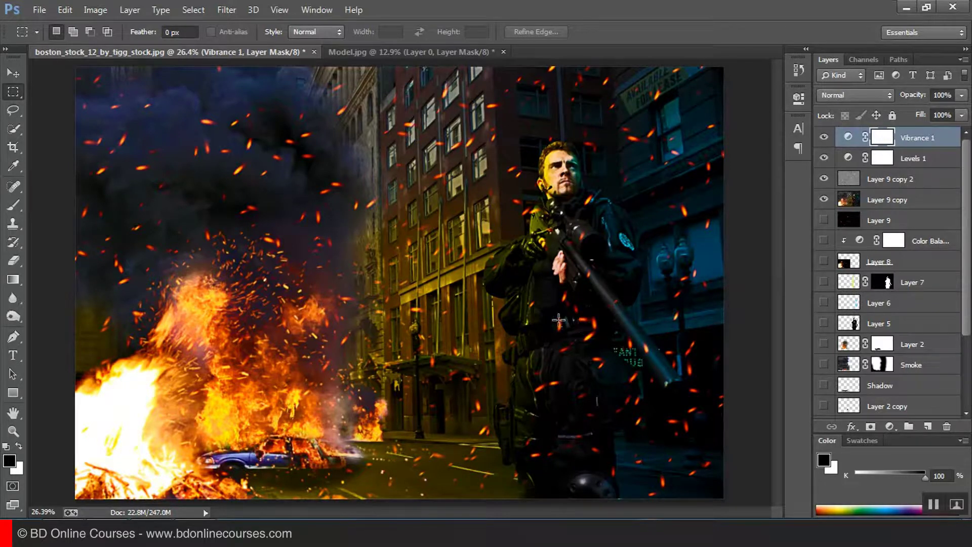
- Create a new layer above the Vibrance adjustment and fill it entirely with black
left_click(928, 427)
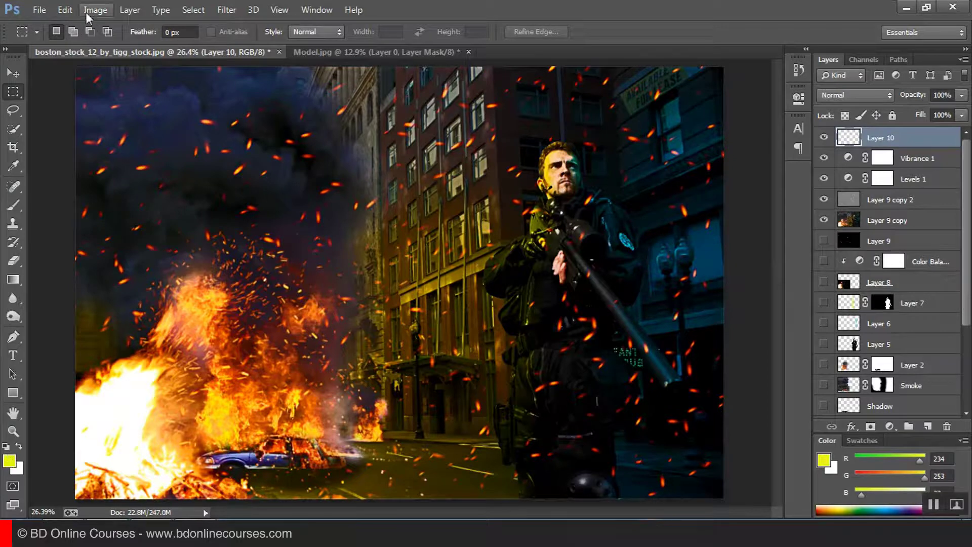
left_click(71, 11)
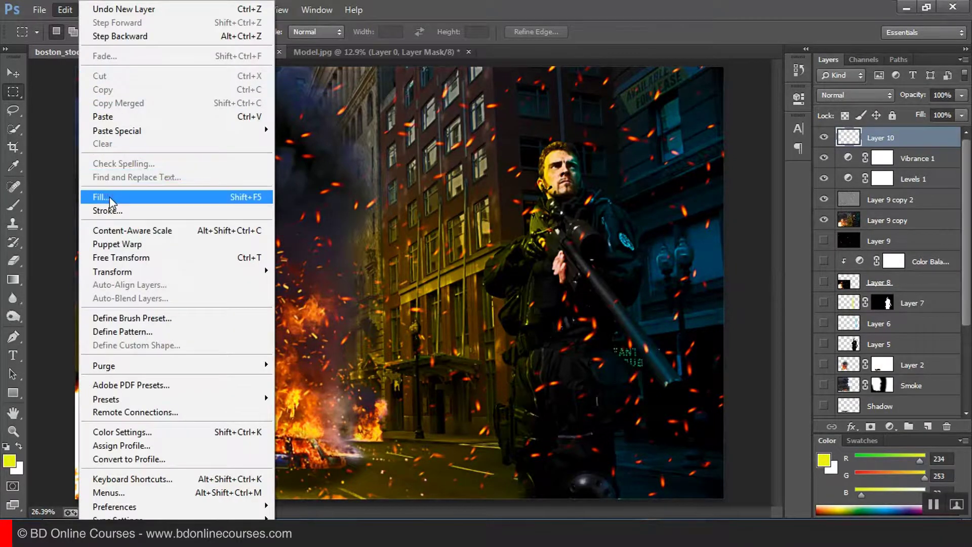
left_click(111, 198)
left_click(477, 159)
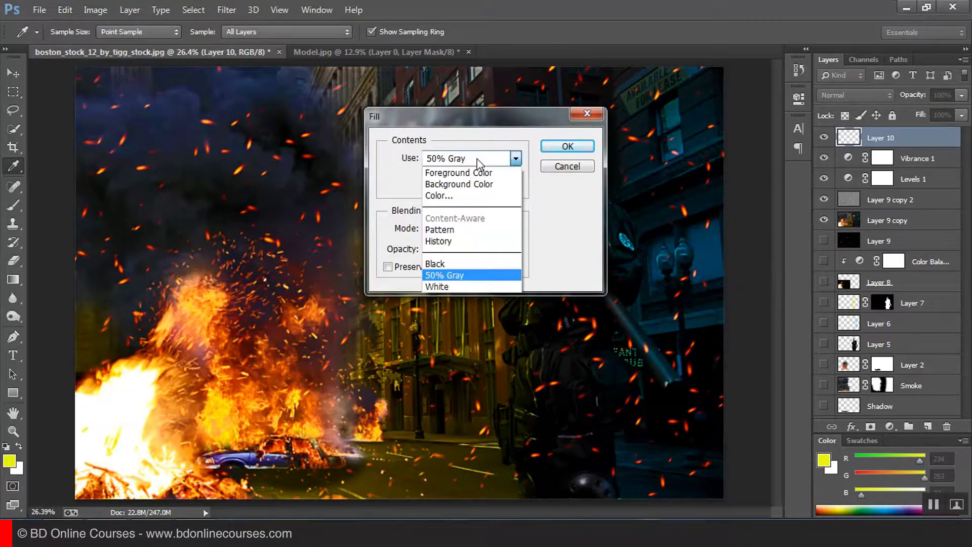
left_click(461, 263)
left_click(568, 146)
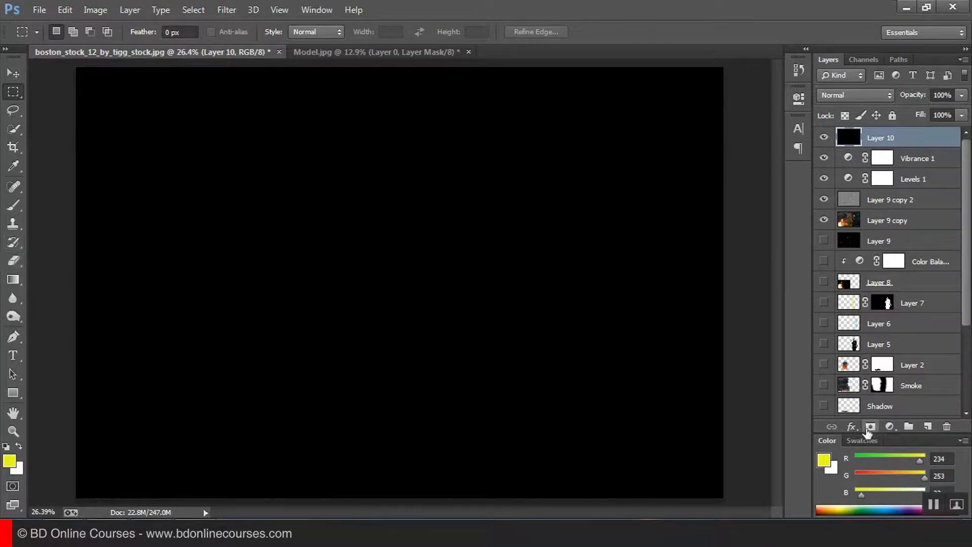
- Add a mask to the black layer and dab black with a soft 1447 px brush at 56% opacity to partly reveal the building and soldier
left_click(870, 426)
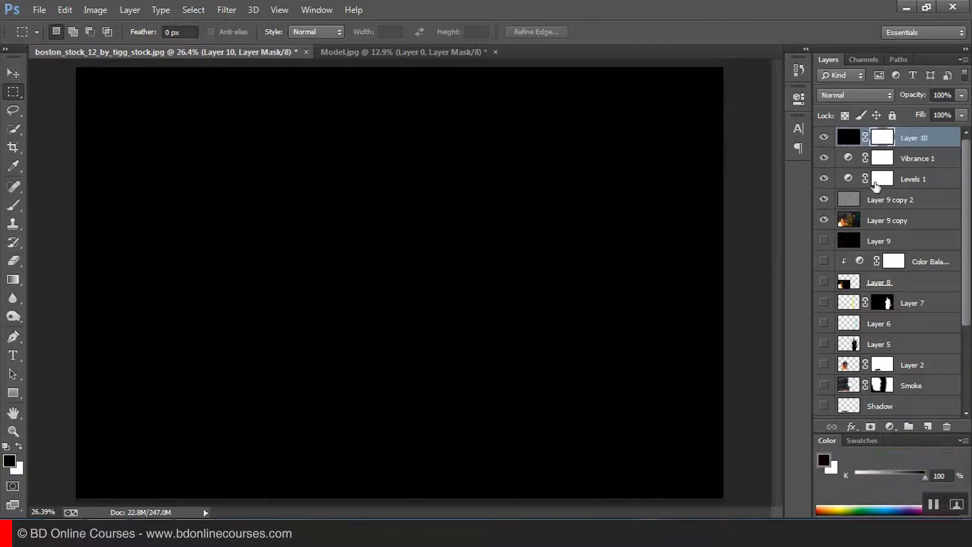
left_click(13, 208)
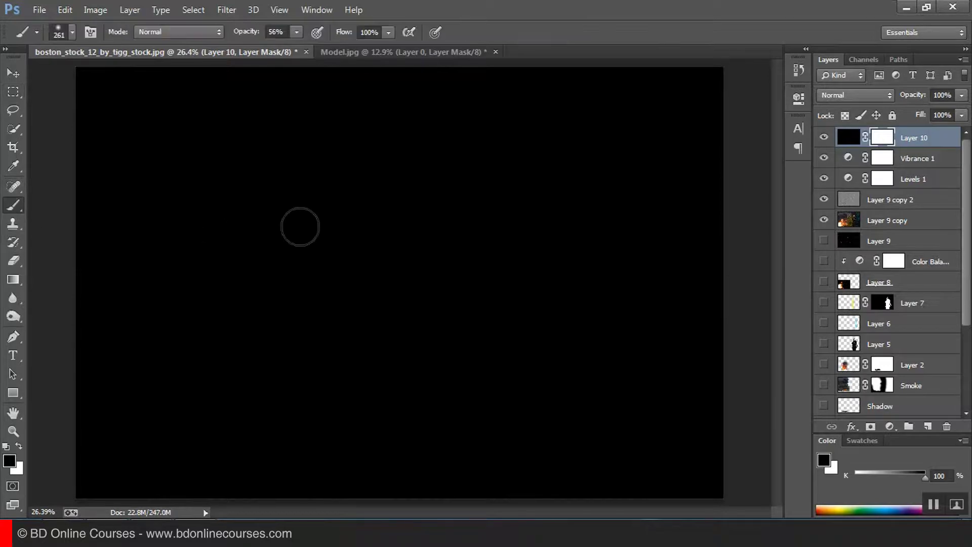
right_click(399, 185)
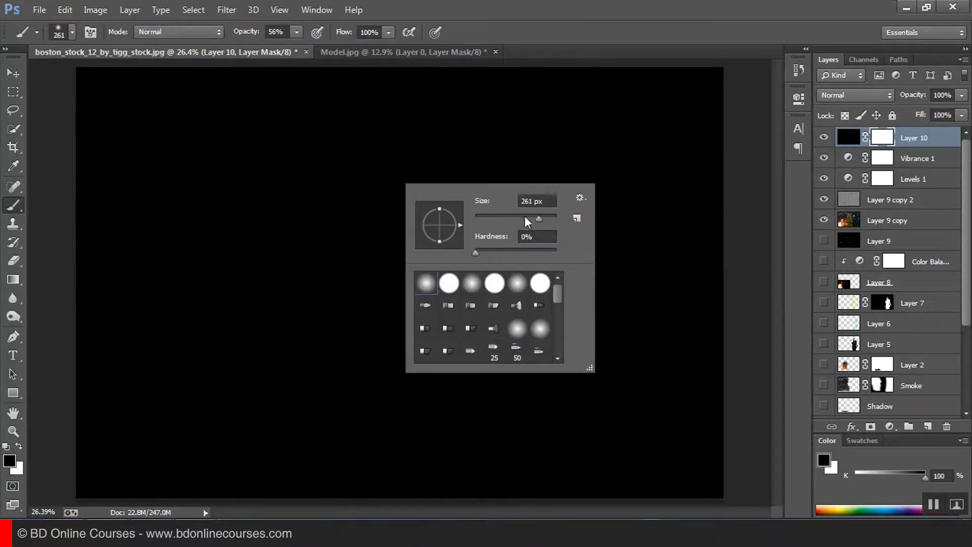
left_click_drag(546, 216, 547, 217)
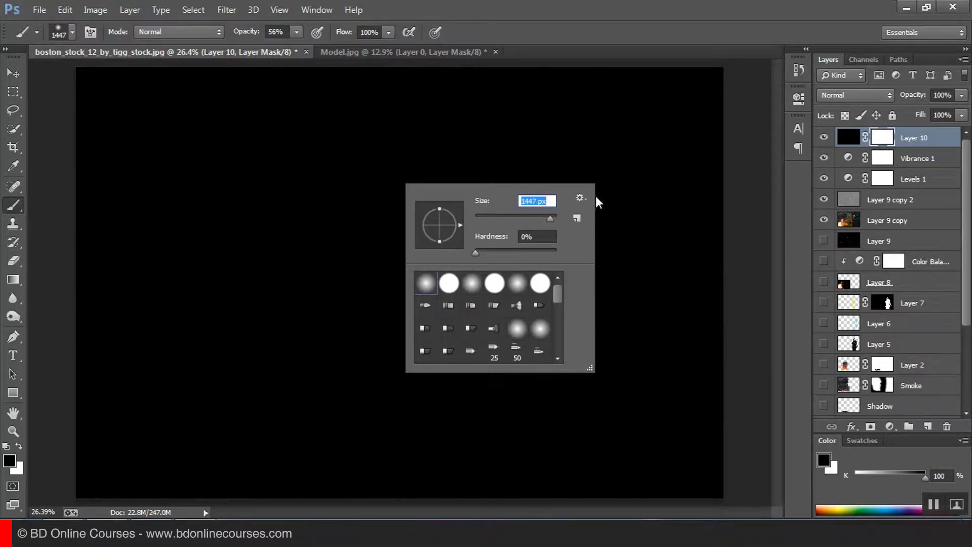
key("Return")
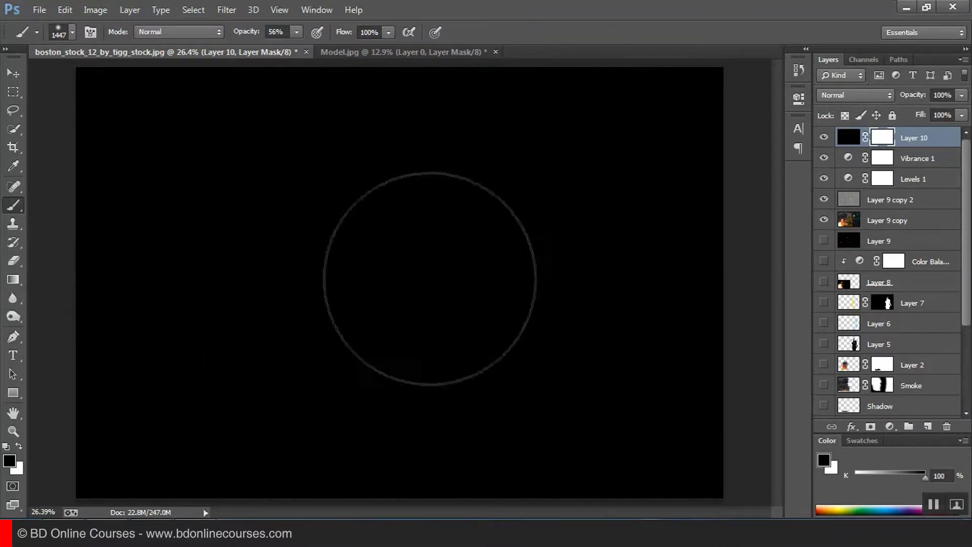
left_click(404, 267)
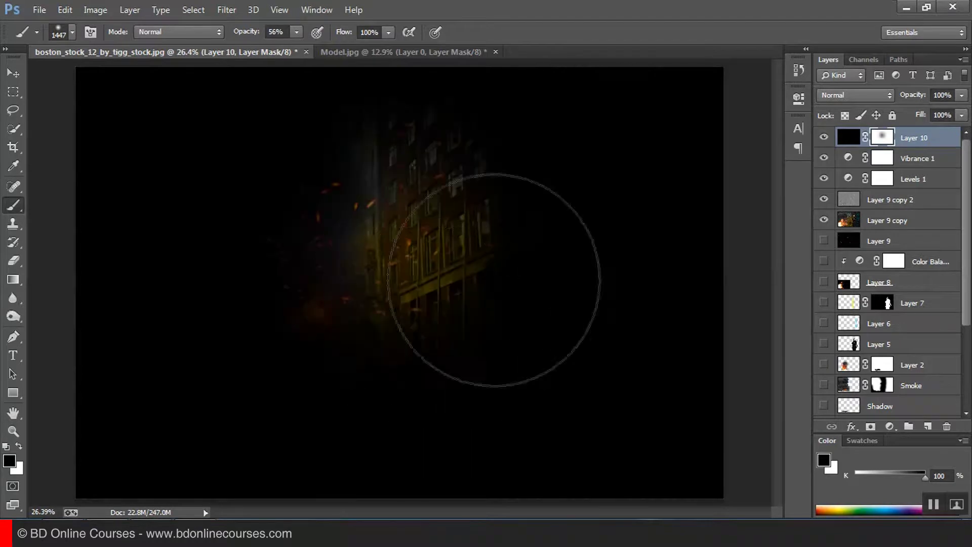
left_click(501, 237)
- Raise the brush opacity to 86% and paint the mask to reveal the soldier, street, burning car and fire, keeping dark edges
left_click(297, 32)
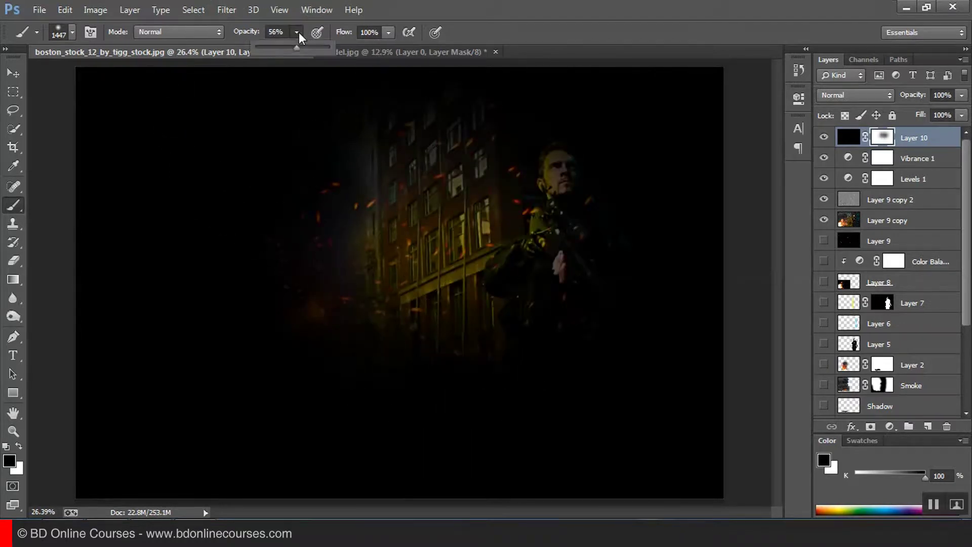
mouse_move(300, 48)
left_mouse_down()
mouse_move(326, 48)
mouse_move(318, 47)
left_mouse_up()
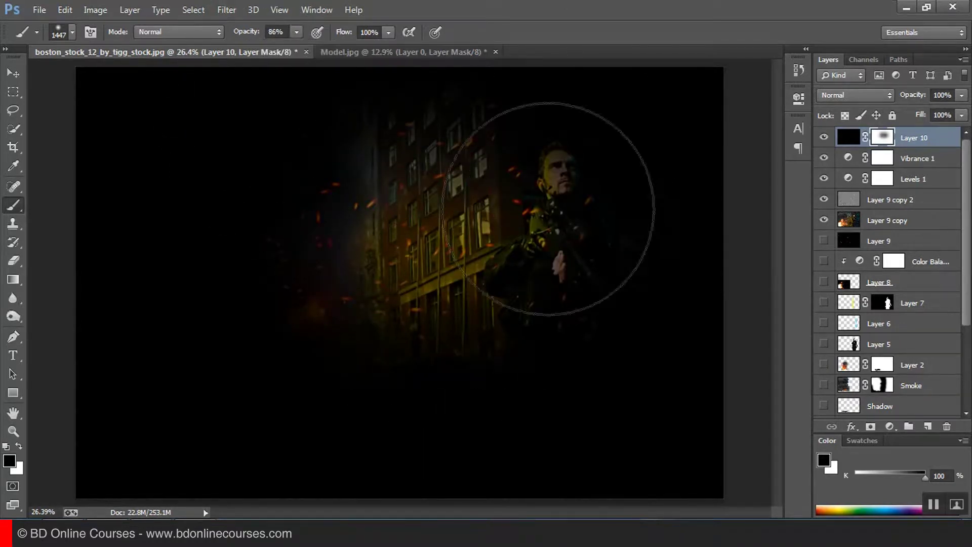
left_click(552, 193)
left_click(553, 217)
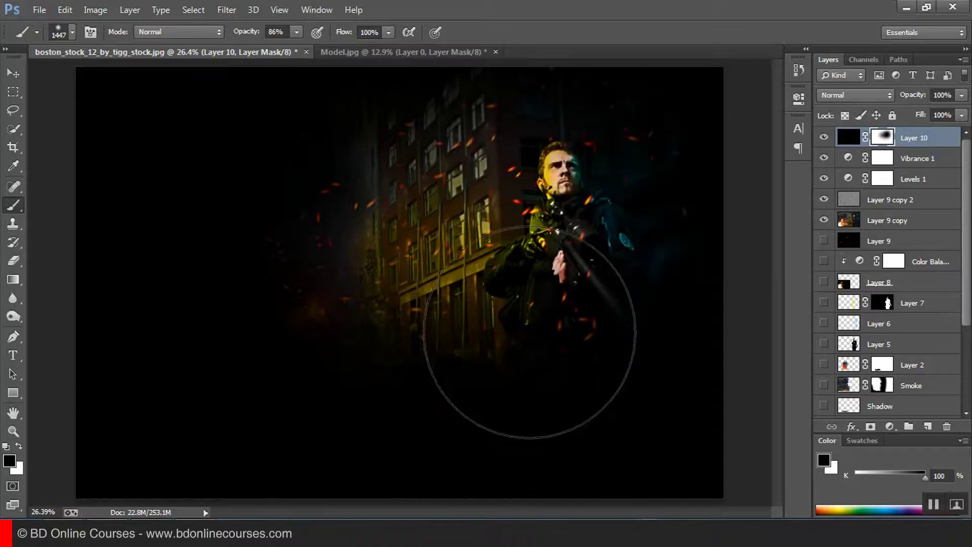
mouse_move(530, 332)
left_mouse_down()
mouse_move(445, 358)
mouse_move(387, 349)
mouse_move(327, 321)
mouse_move(276, 352)
mouse_move(282, 184)
mouse_move(326, 152)
mouse_move(582, 217)
mouse_move(568, 130)
mouse_move(567, 415)
mouse_move(294, 440)
mouse_move(206, 381)
mouse_move(206, 217)
mouse_move(249, 217)
mouse_move(347, 445)
left_mouse_up()
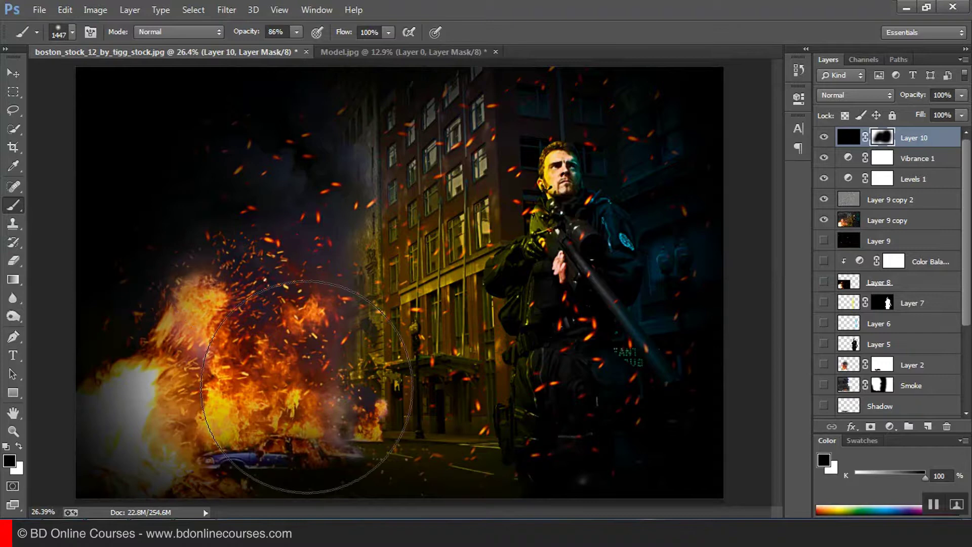
left_click(69, 13)
left_click(104, 9)
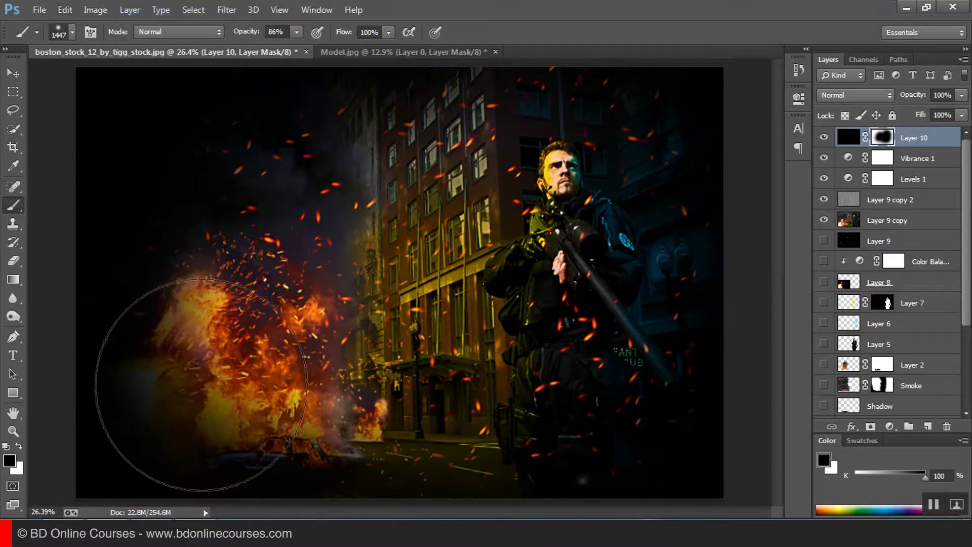
key("ctrl+z")
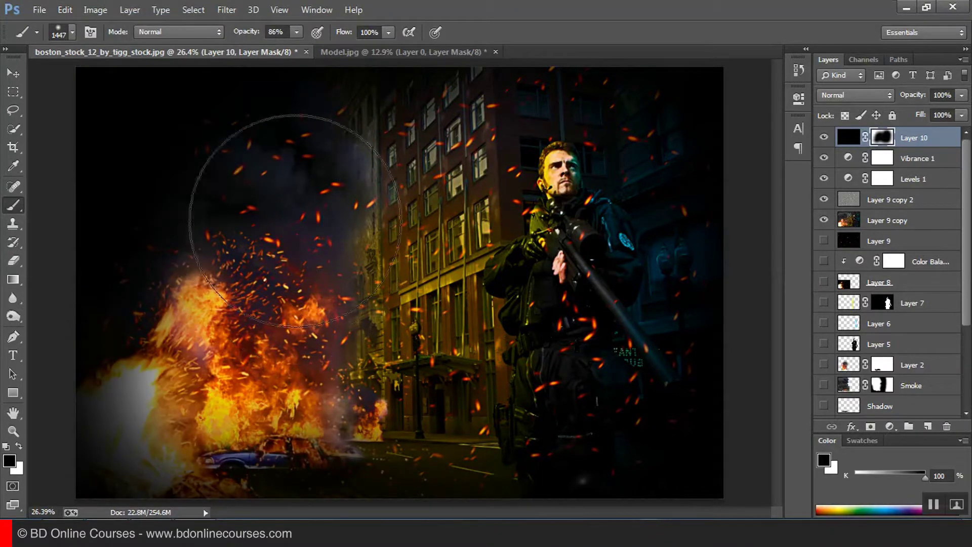
- Paint the mask to reveal the smoke above the fire, and soften the vignette along both side edges with 23% brush opacity
mouse_move(218, 131)
left_mouse_down()
mouse_move(321, 174)
mouse_move(252, 233)
left_mouse_up()
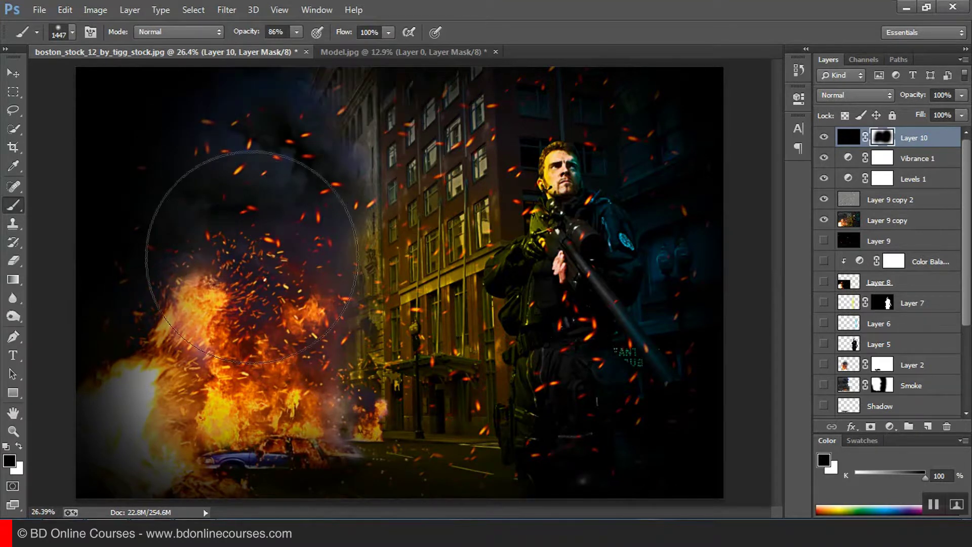
left_click(297, 32)
left_click_drag(249, 46, 250, 46)
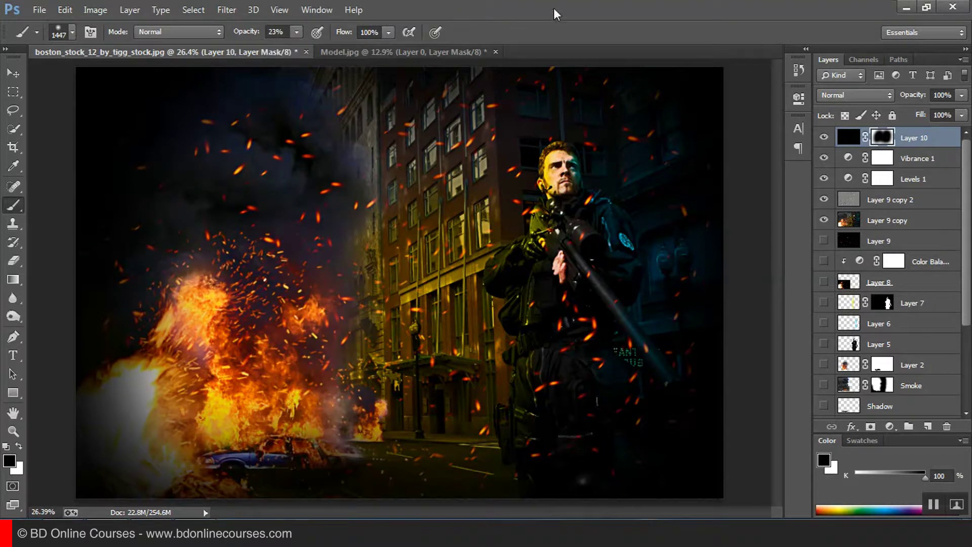
mouse_move(106, 132)
left_mouse_down()
mouse_move(122, 176)
mouse_move(98, 380)
mouse_move(132, 463)
left_mouse_up()
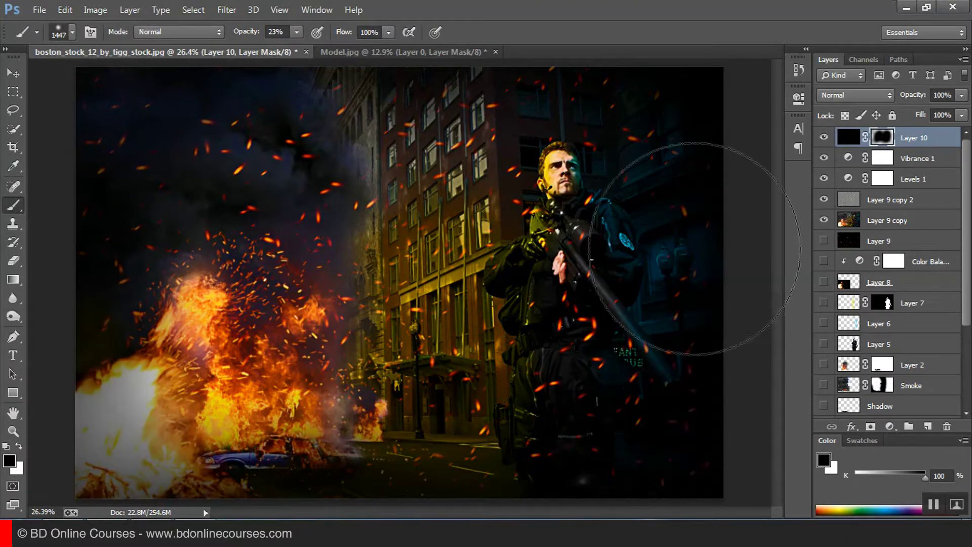
mouse_move(581, 87)
left_mouse_down()
mouse_move(385, 121)
mouse_move(575, 152)
mouse_move(562, 248)
mouse_move(520, 246)
left_mouse_up()
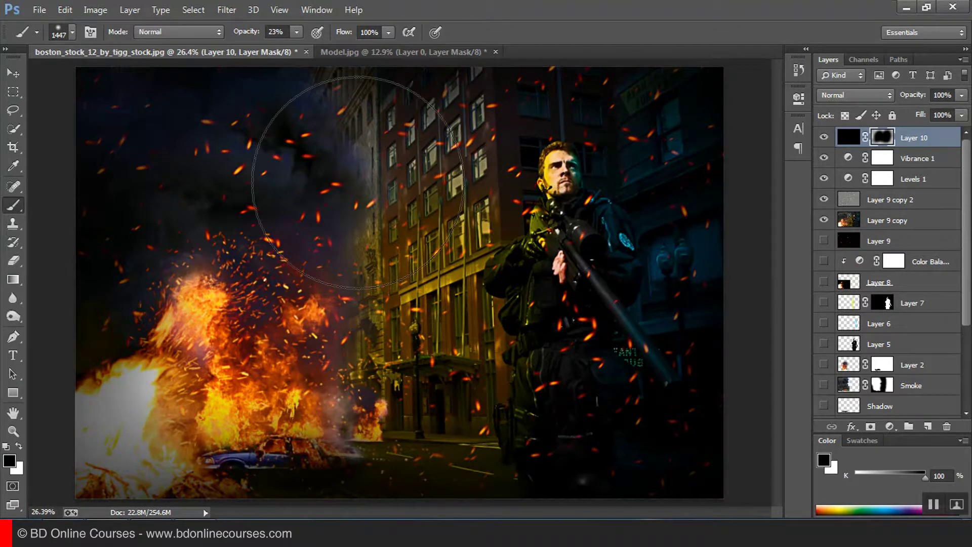
left_click(15, 91)
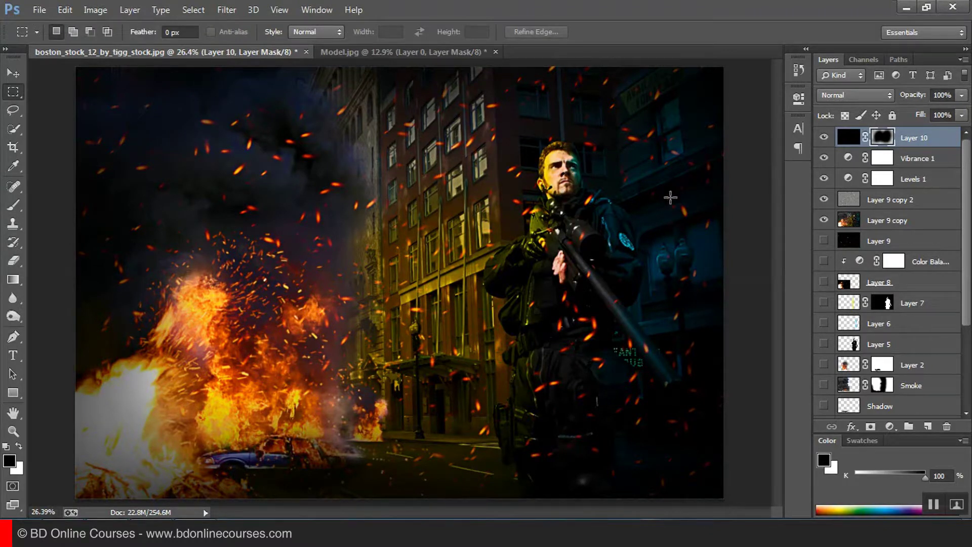